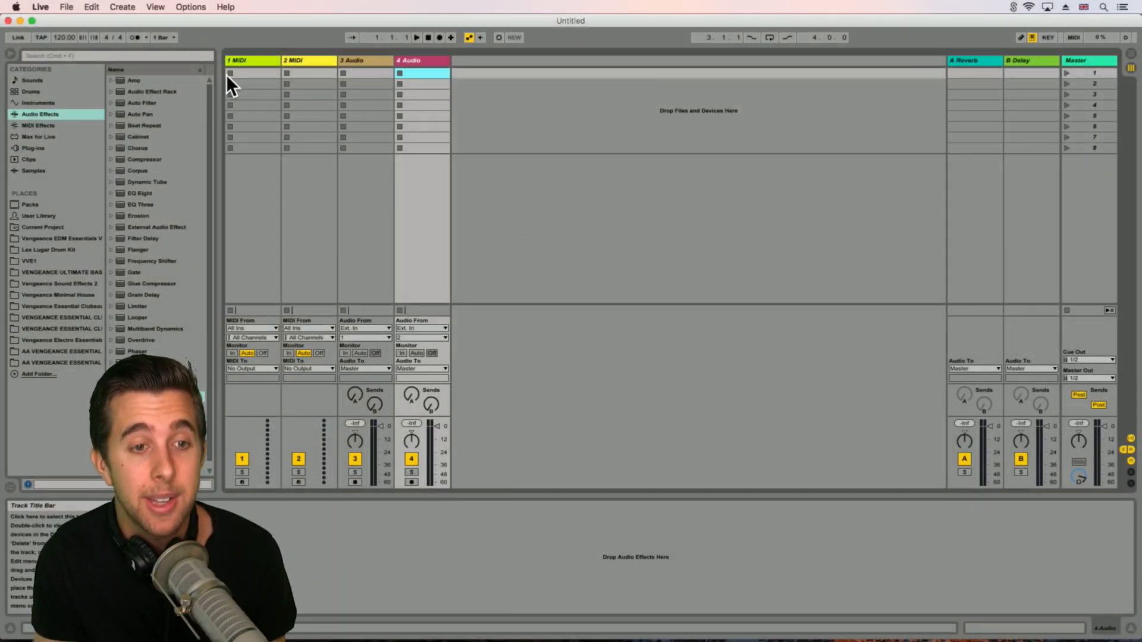
# Step: Load a Drum Rack instrument onto the first MIDI track
pyautogui.click(39, 104)
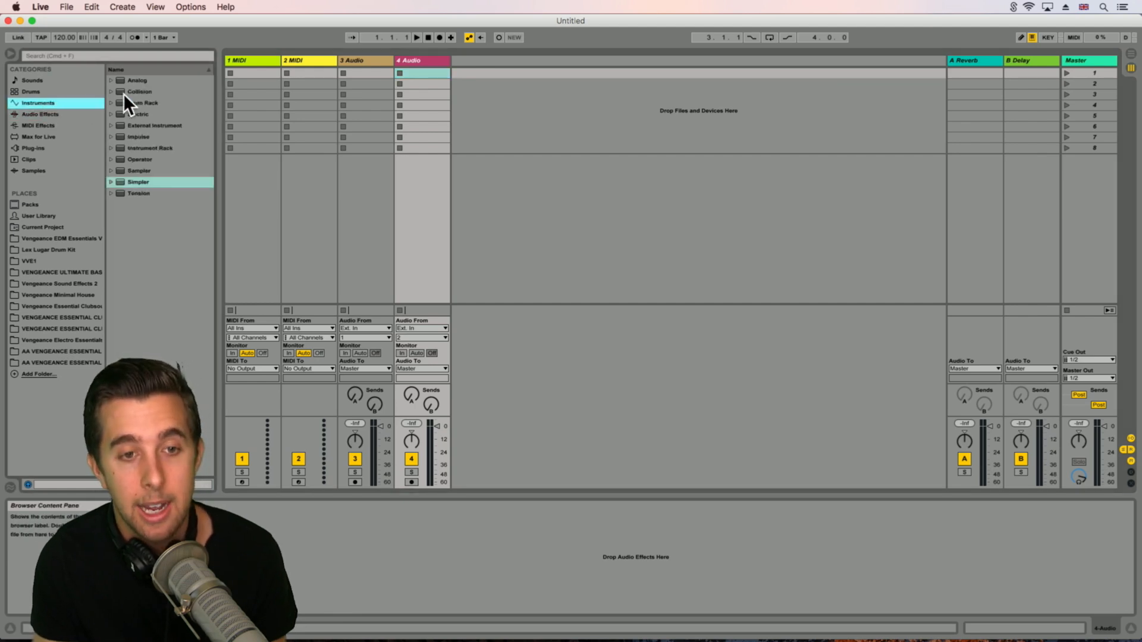
pyautogui.moveTo(135, 102); pyautogui.dragTo(240, 59)
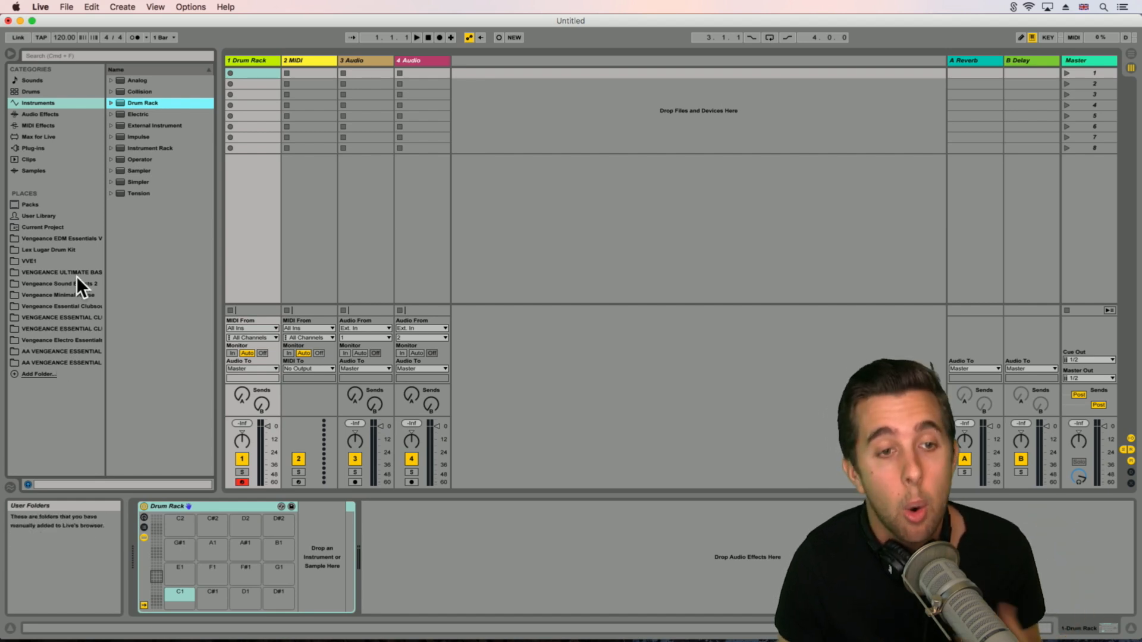
# Step: Search the sample library for "kick"
pyautogui.click(36, 171)
pyautogui.click(52, 55)
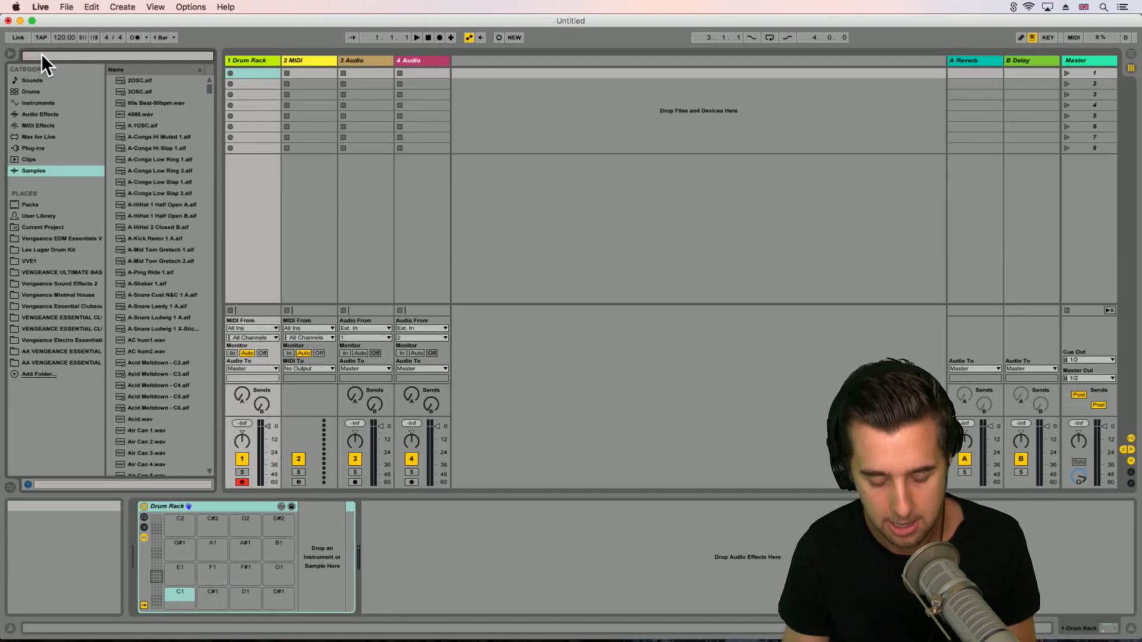
pyautogui.write('kick')
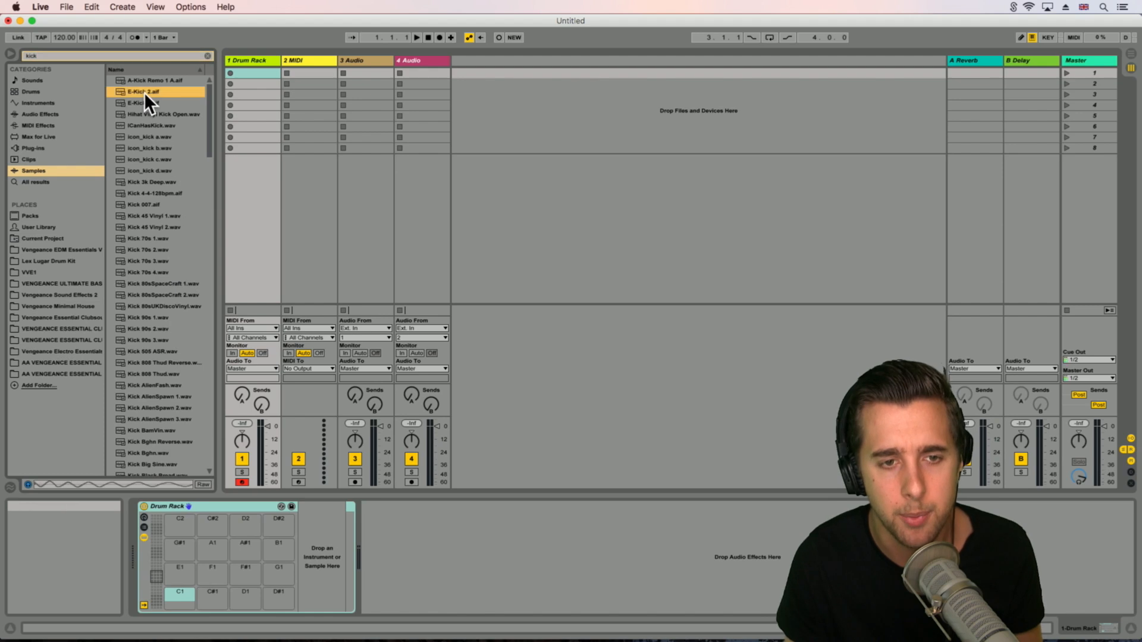
# Step: Audition the kick samples and load Kick 45 Vinyl 1.wav onto the Drum Rack's C1 pad
pyautogui.click(141, 102)
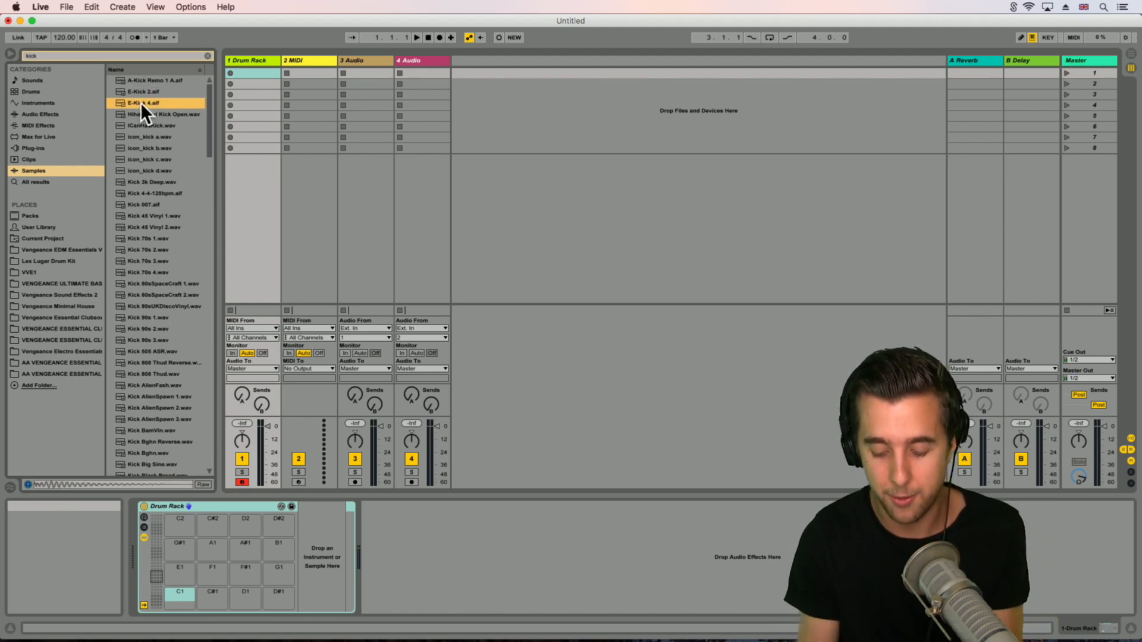
pyautogui.press('Down')
pyautogui.press('Down')
pyautogui.press('Down')
pyautogui.press('Down')
pyautogui.press('Down')
pyautogui.press('Down')
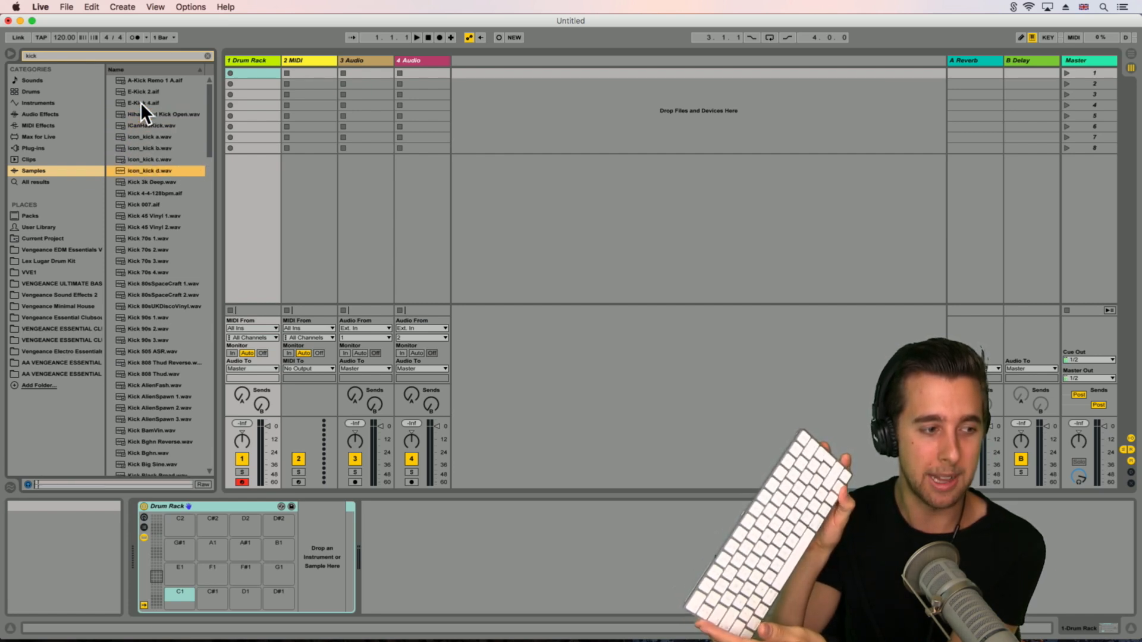
pyautogui.press('Down')
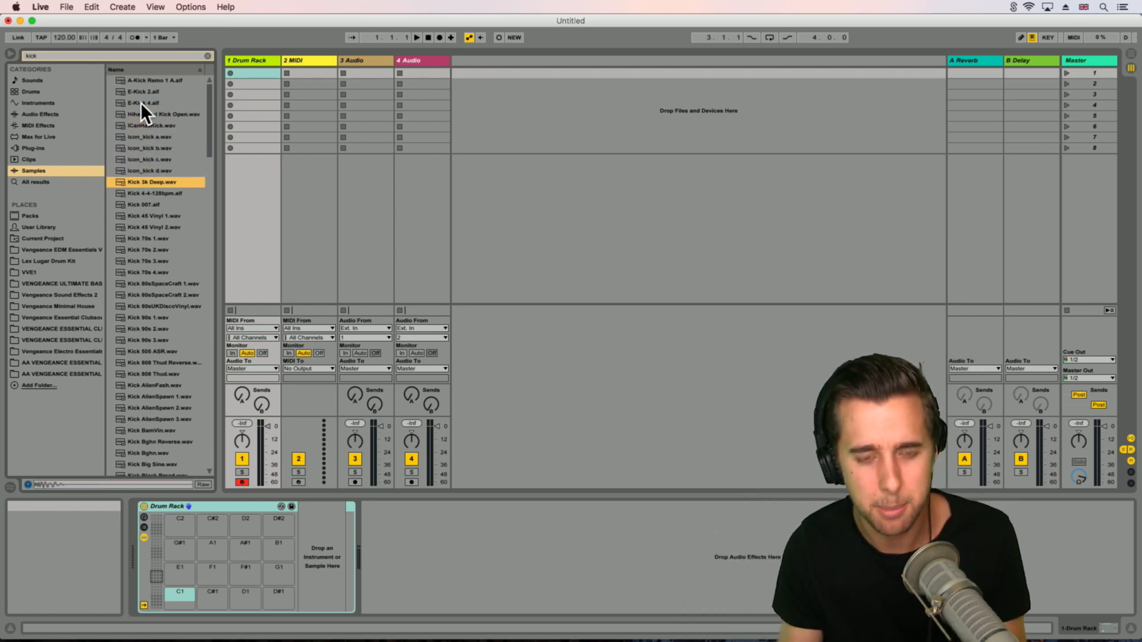
pyautogui.press('Down')
pyautogui.press('Down')
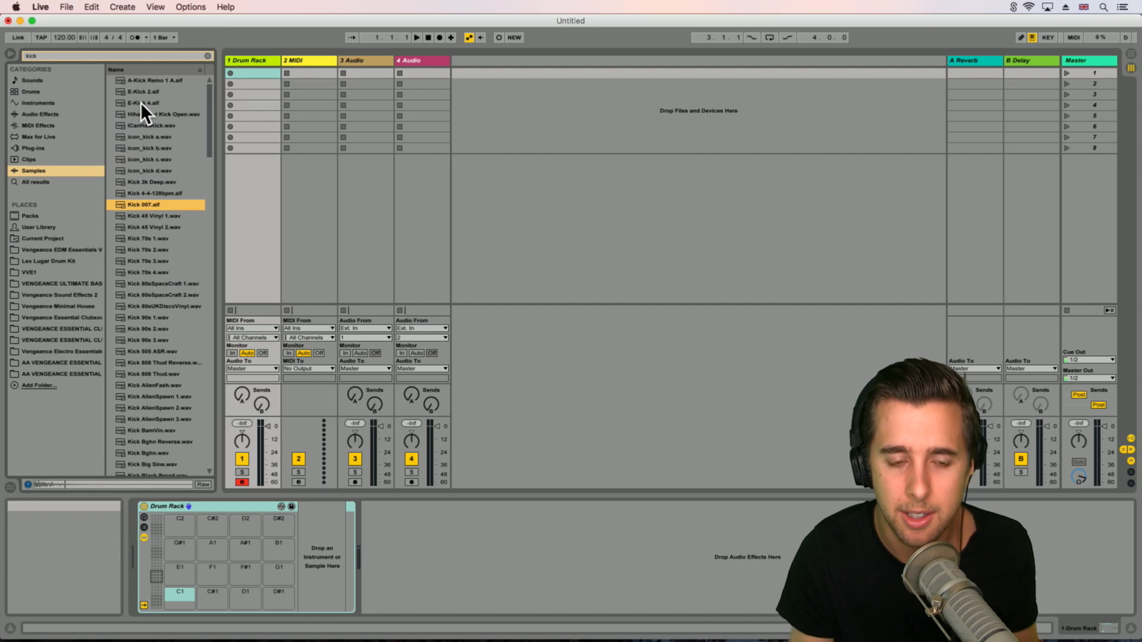
pyautogui.press('Down')
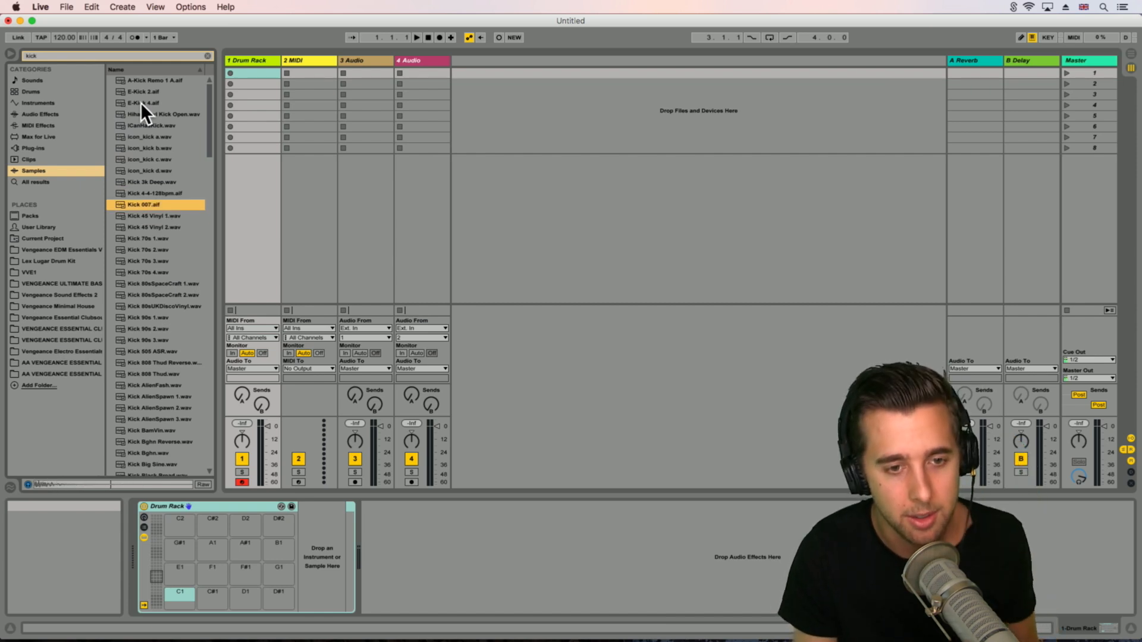
pyautogui.moveTo(152, 215); pyautogui.dragTo(182, 599)
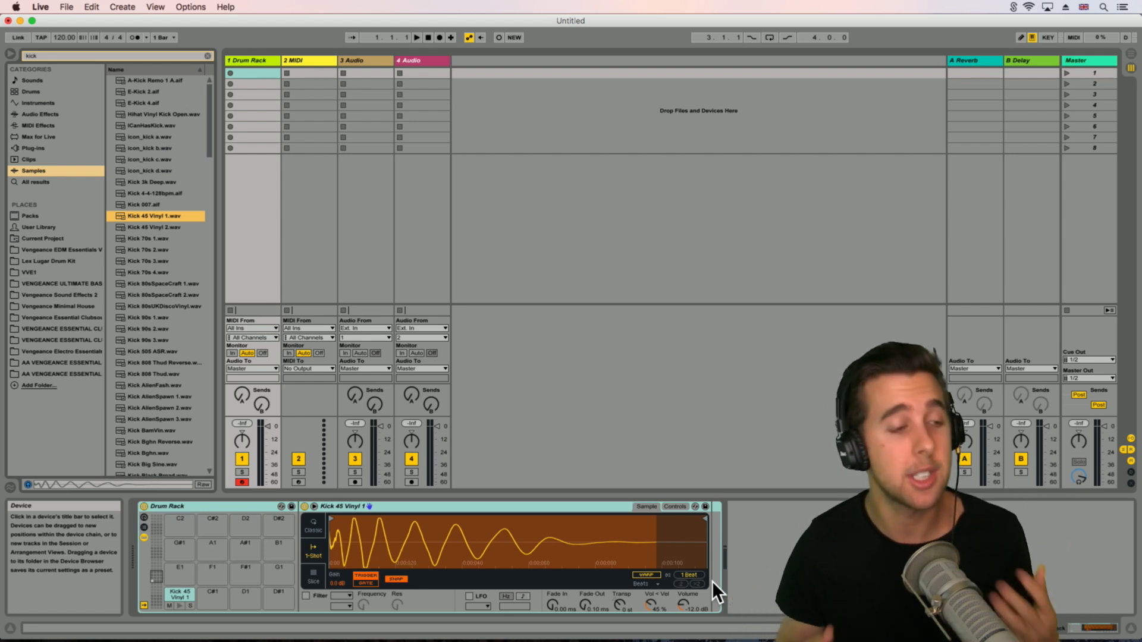
pyautogui.click(304, 595)
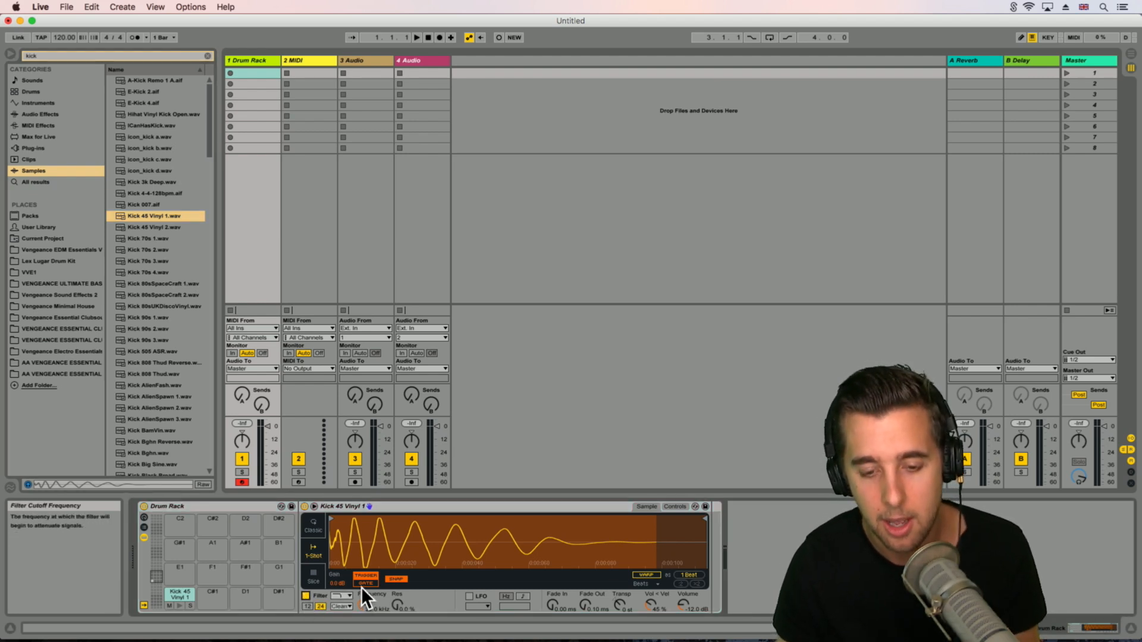
pyautogui.click(305, 593)
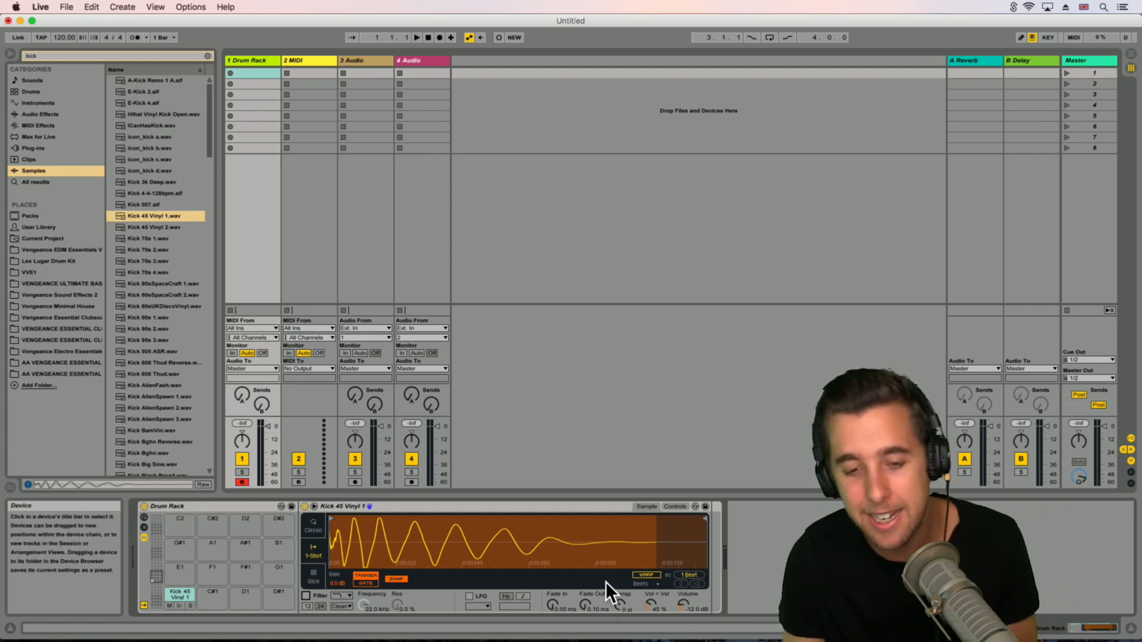
pyautogui.moveTo(337, 521)
pyautogui.mouseDown()
pyautogui.moveTo(456, 525)
pyautogui.moveTo(330, 522)
pyautogui.mouseUp()
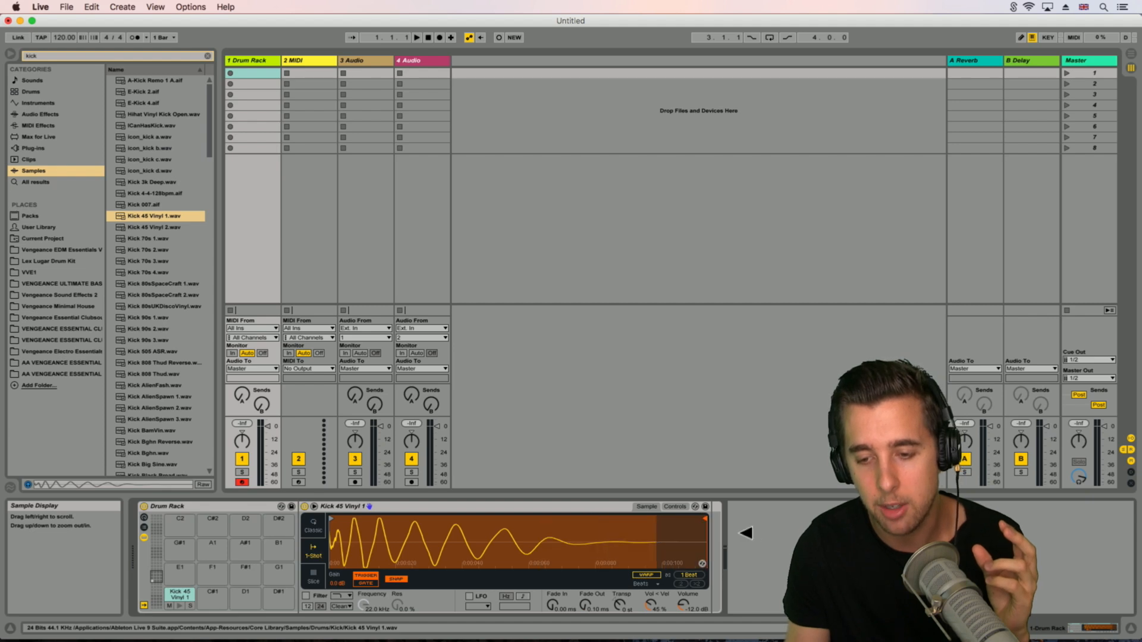
# Step: Create a MIDI clip in the Drum Rack track's first slot and draw 1/16 kick notes on all four beats
pyautogui.doubleClick(251, 72)
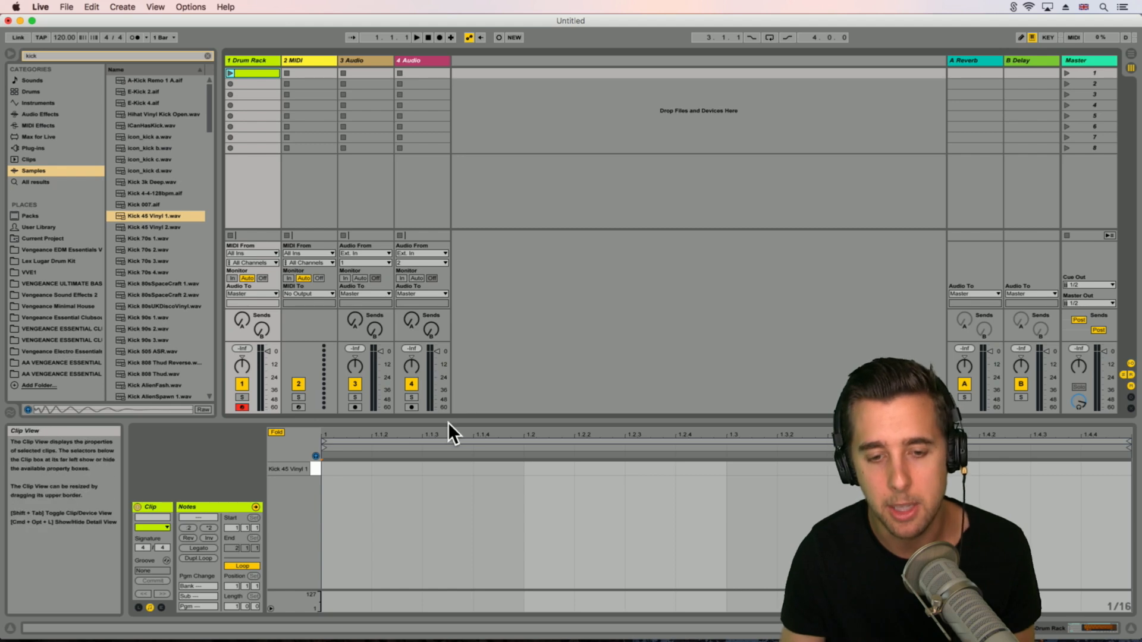
pyautogui.click(344, 461)
pyautogui.press('b')
pyautogui.click(340, 467)
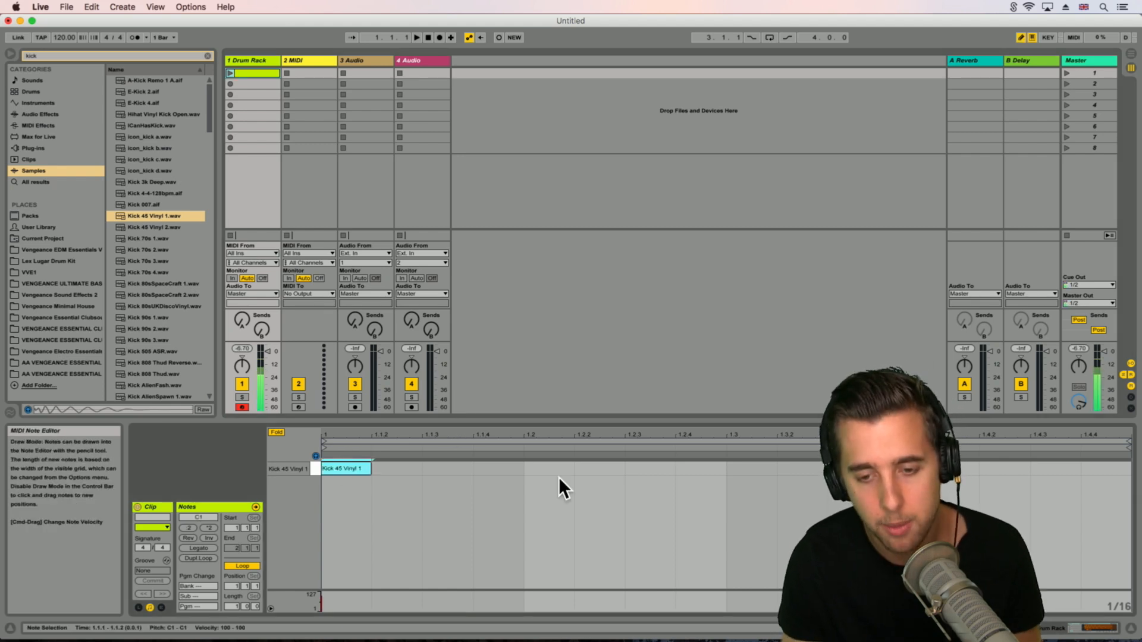
pyautogui.click(539, 467)
pyautogui.click(748, 468)
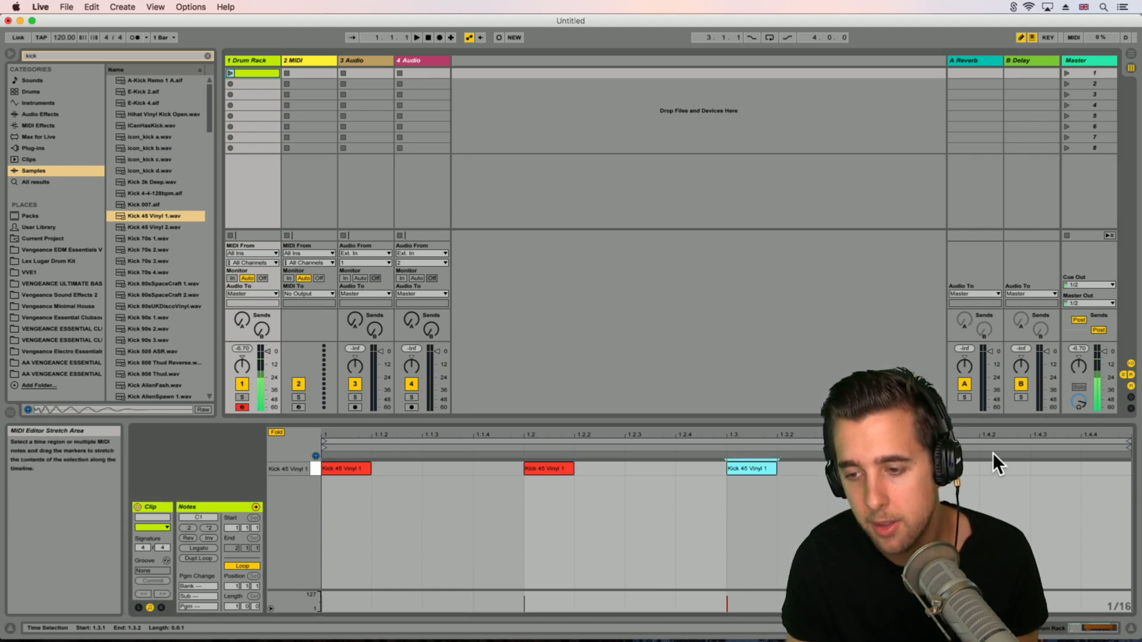
pyautogui.click(950, 468)
# Step: Set the tempo to 140 BPM and play the kick clip in the first slot
pyautogui.moveTo(805, 418); pyautogui.dragTo(805, 636)
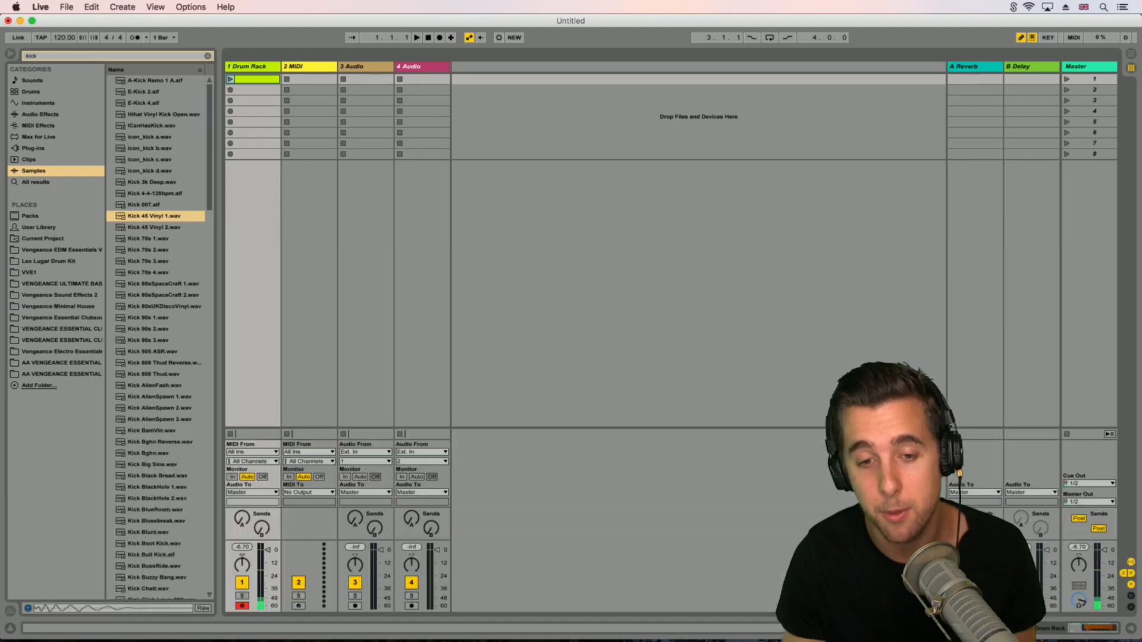
pyautogui.click(230, 80)
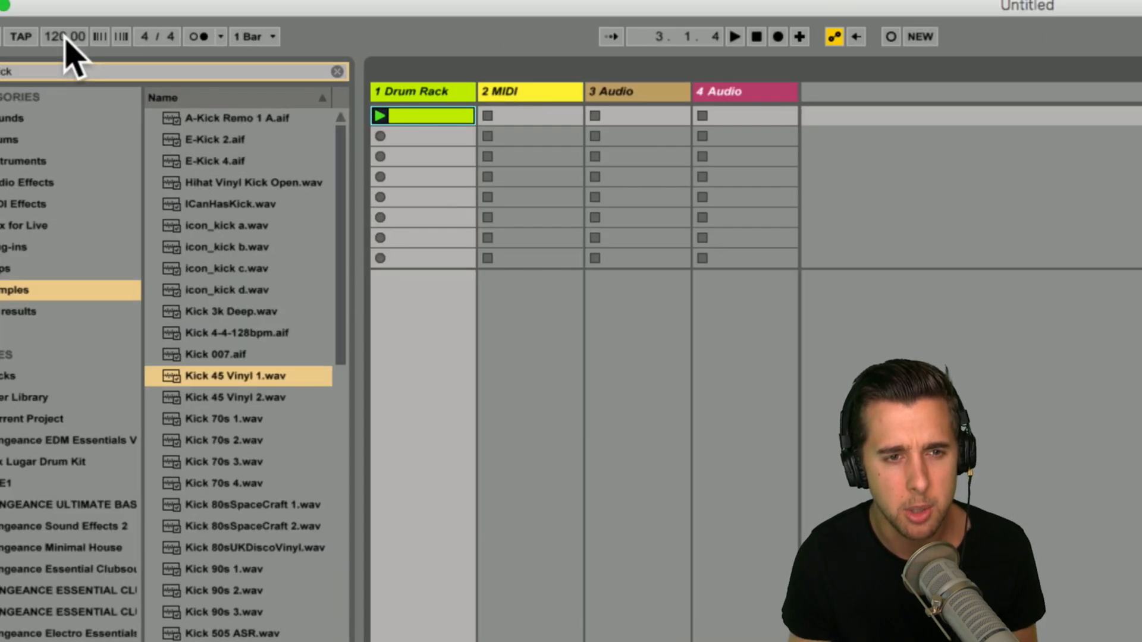
pyautogui.moveTo(65, 36); pyautogui.dragTo(65, 25)
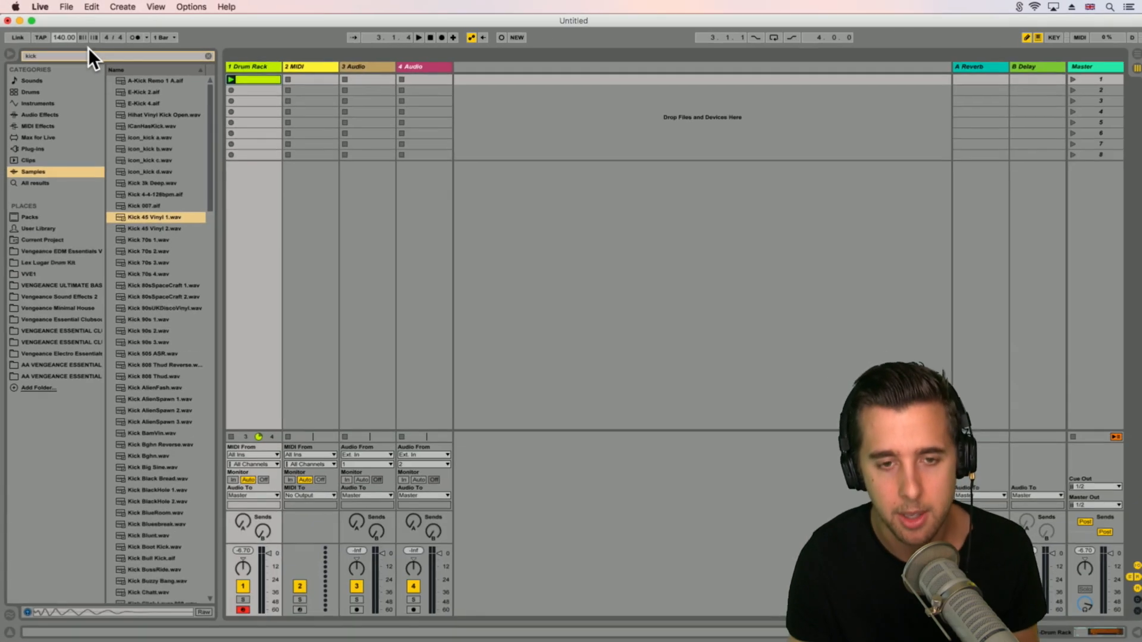
pyautogui.click(231, 80)
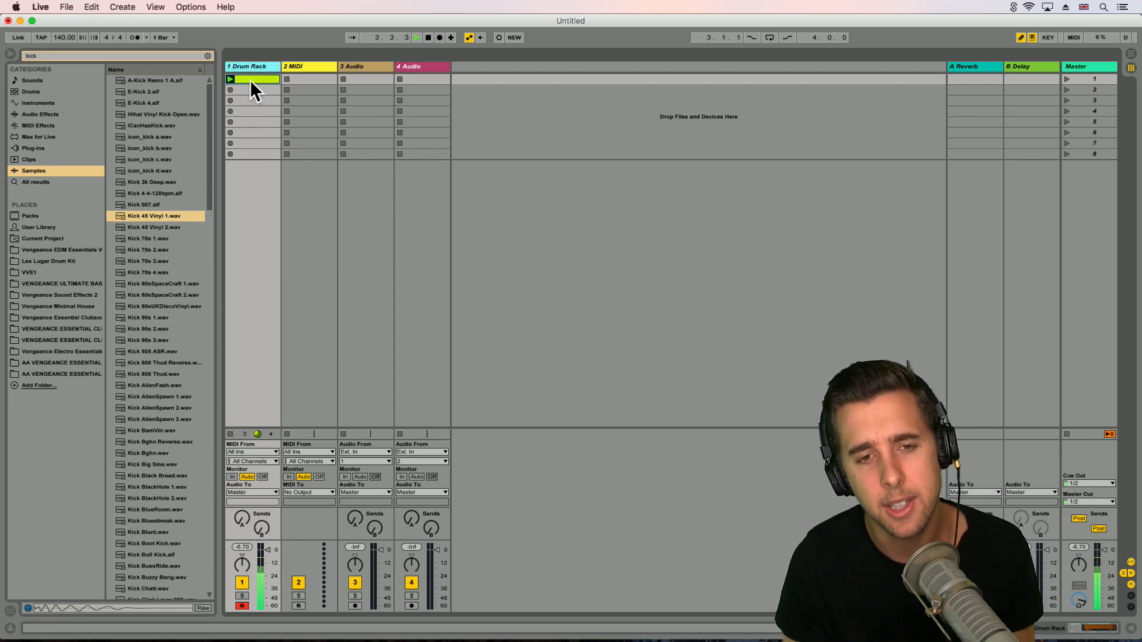
# Step: Enable the kick sample's filter with a frequency of 7.08 kHz and trim off the first part of its waveform
pyautogui.doubleClick(247, 64)
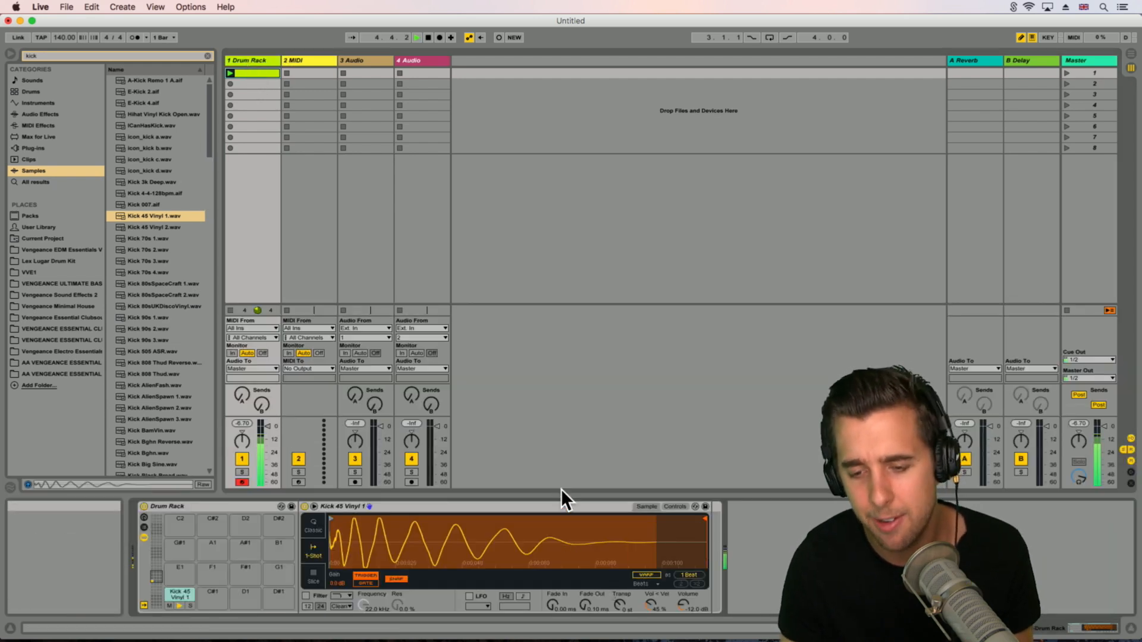
pyautogui.click(306, 595)
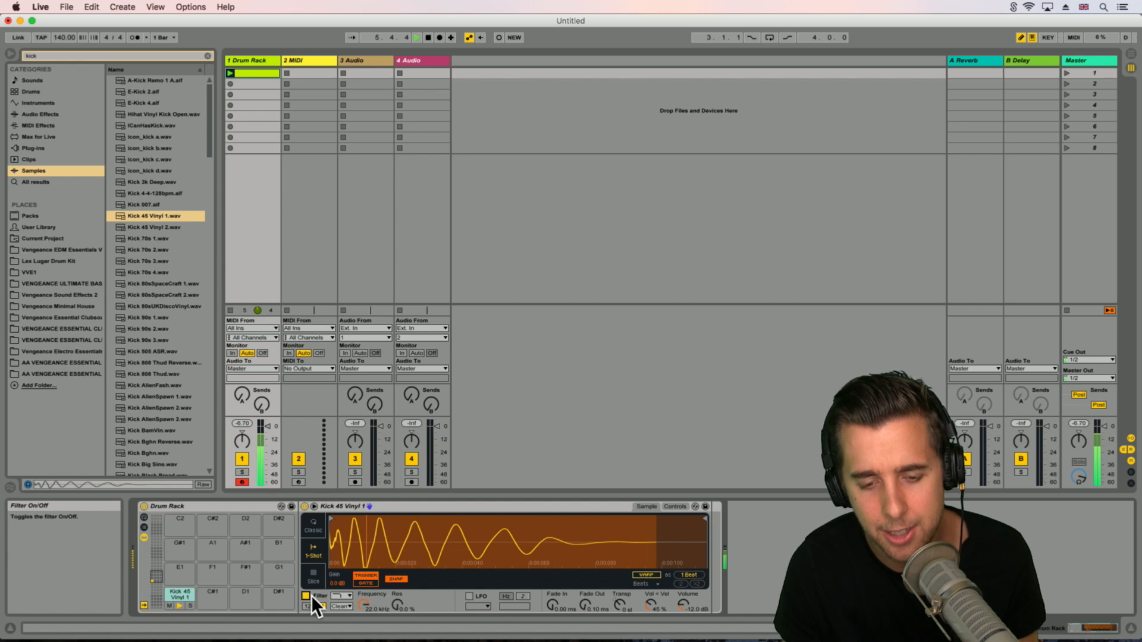
pyautogui.moveTo(364, 604)
pyautogui.mouseDown()
pyautogui.moveTo(364, 624)
pyautogui.moveTo(364, 615)
pyautogui.mouseUp()
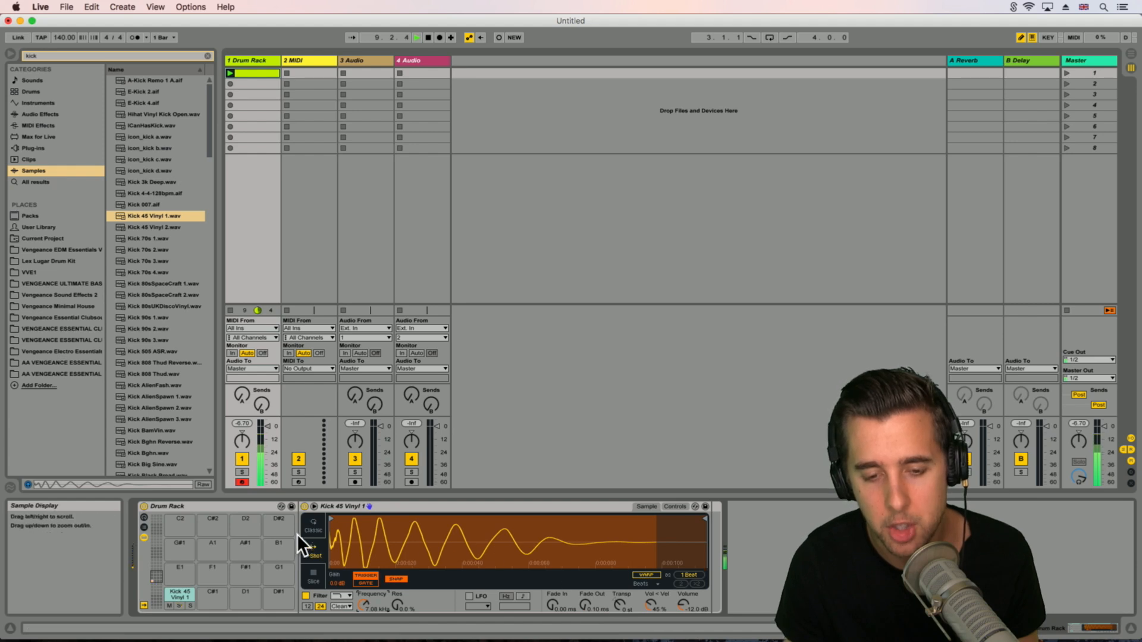
pyautogui.moveTo(330, 517)
pyautogui.mouseDown()
pyautogui.moveTo(384, 518)
pyautogui.moveTo(334, 518)
pyautogui.moveTo(362, 518)
pyautogui.moveTo(353, 518)
pyautogui.mouseUp()
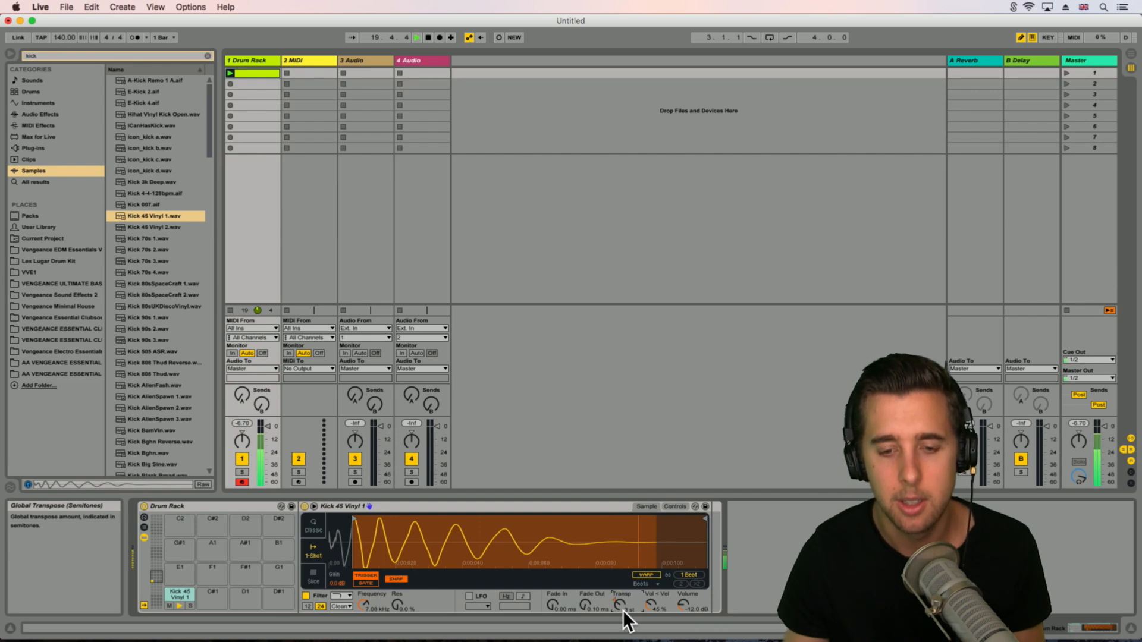
pyautogui.press('space')
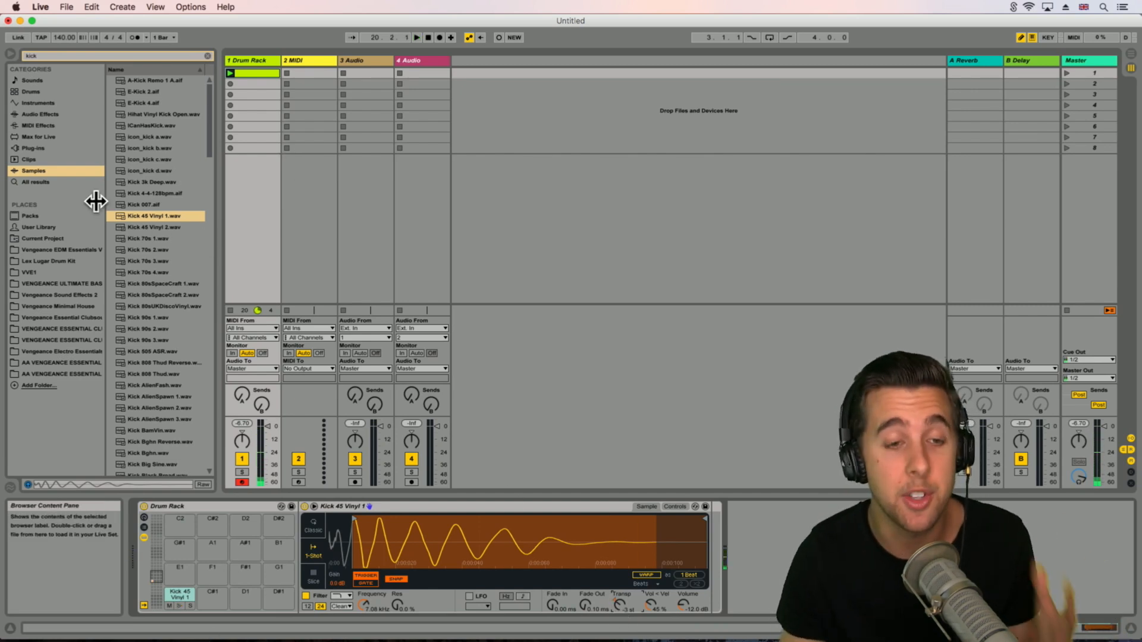
# Step: Search the samples for "snare" and, after auditioning several, load Snare 70s MPC 2.wav onto the Drum Rack's D1 pad
pyautogui.click(21, 54)
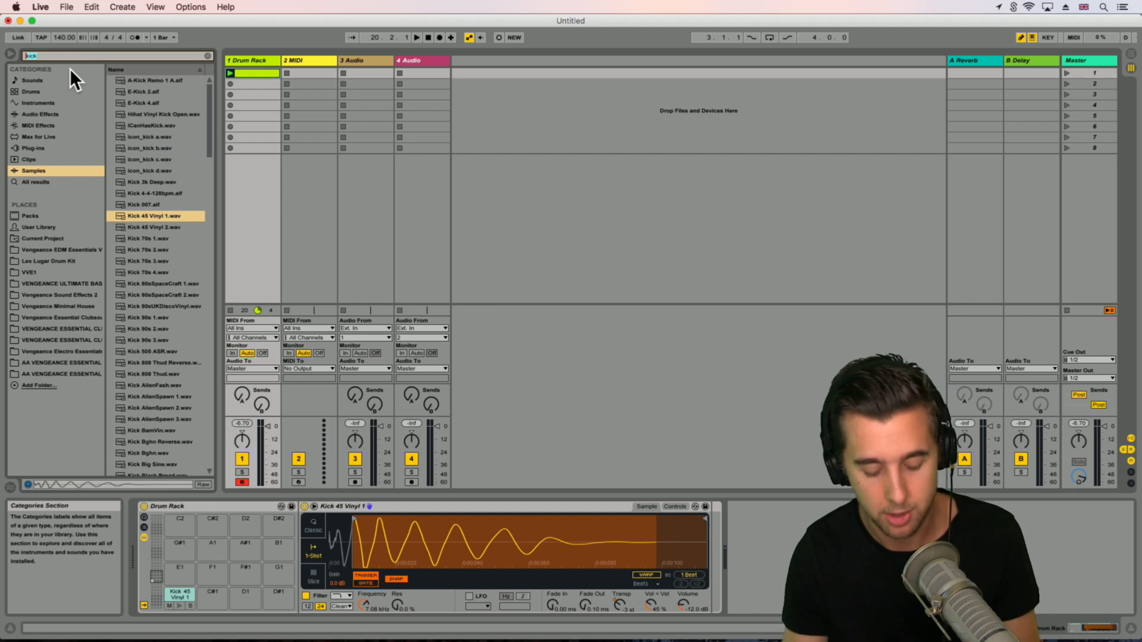
pyautogui.write('snare')
pyautogui.click(136, 171)
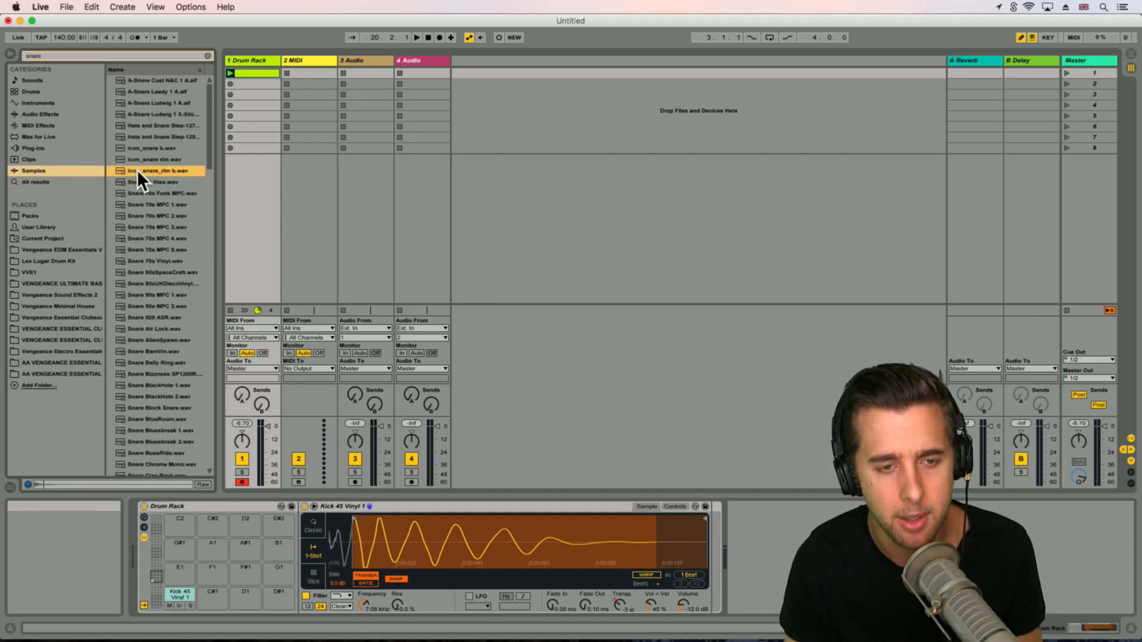
pyautogui.press('Down')
pyautogui.press('Down')
pyautogui.press('Down')
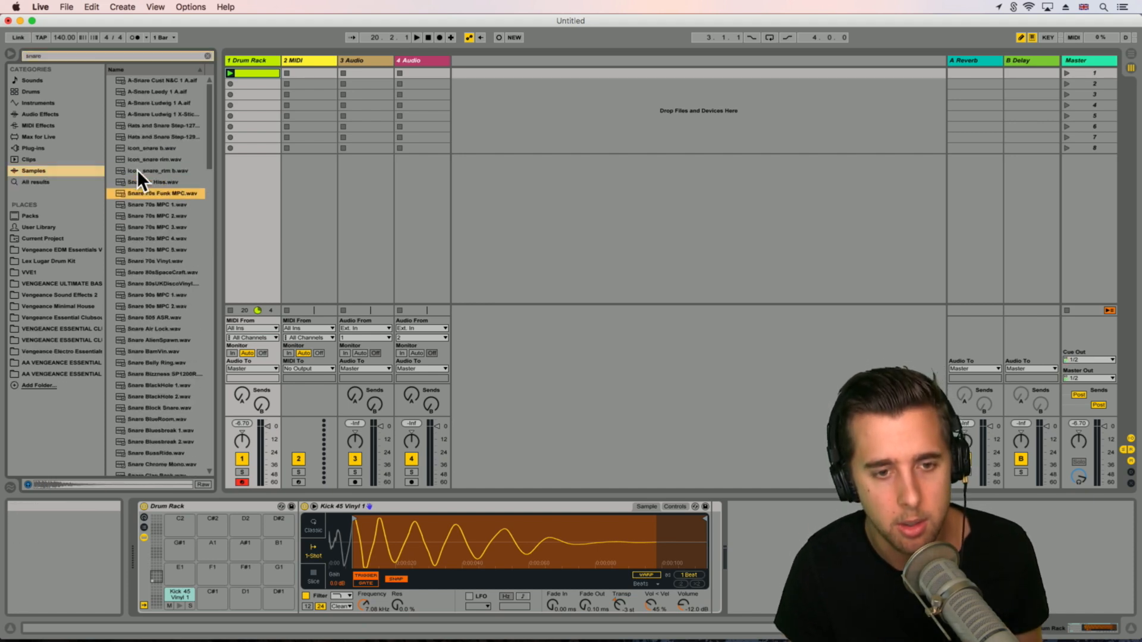
pyautogui.press('Down')
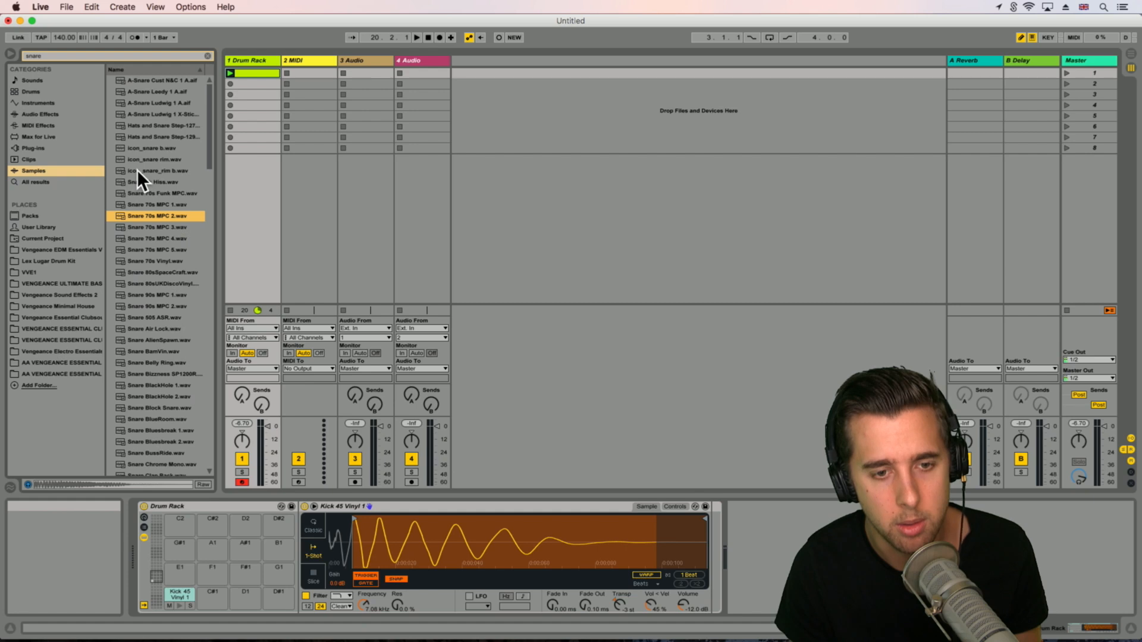
pyautogui.moveTo(140, 212); pyautogui.dragTo(243, 584)
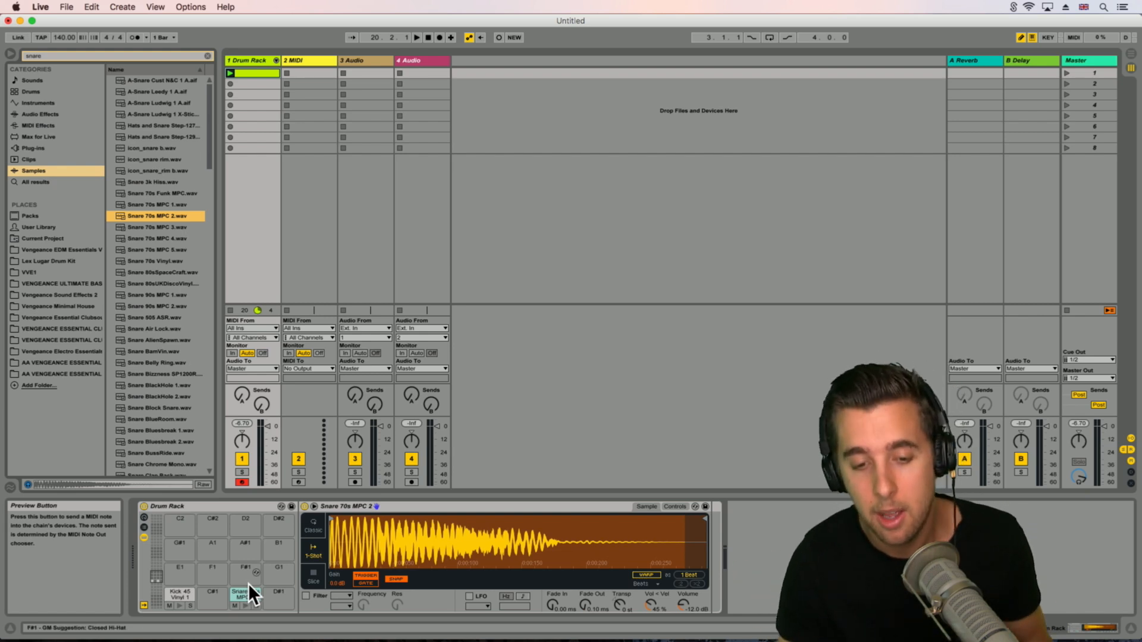
# Step: Draw 1/16 snare notes at 1.3 and 1.4.3 in the Drum Rack clip
pyautogui.click(260, 72)
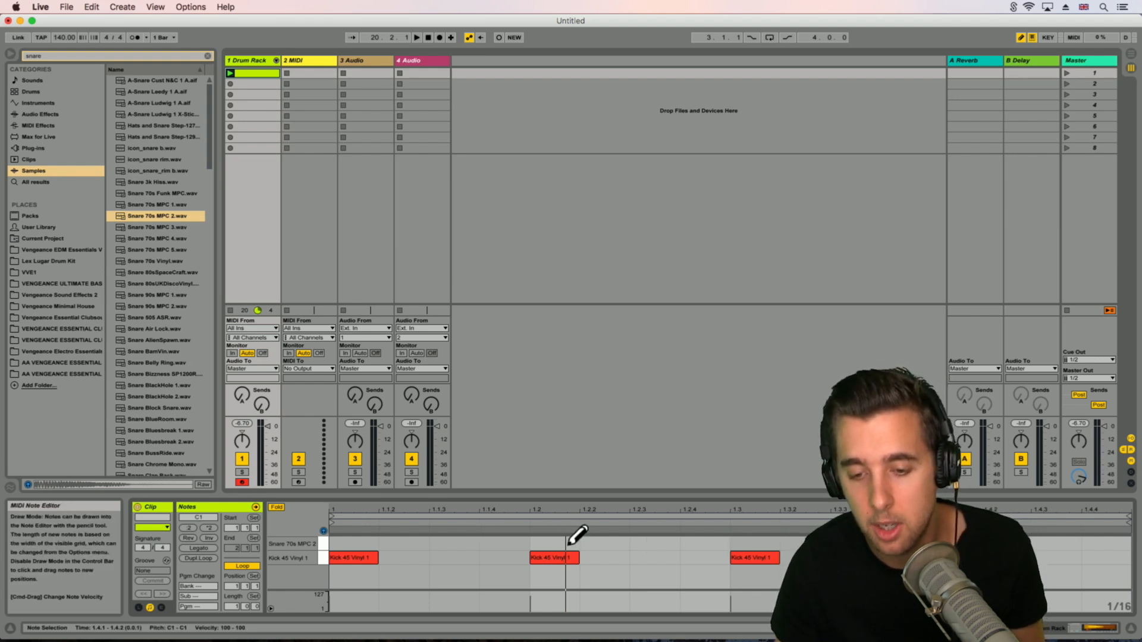
pyautogui.click(750, 543)
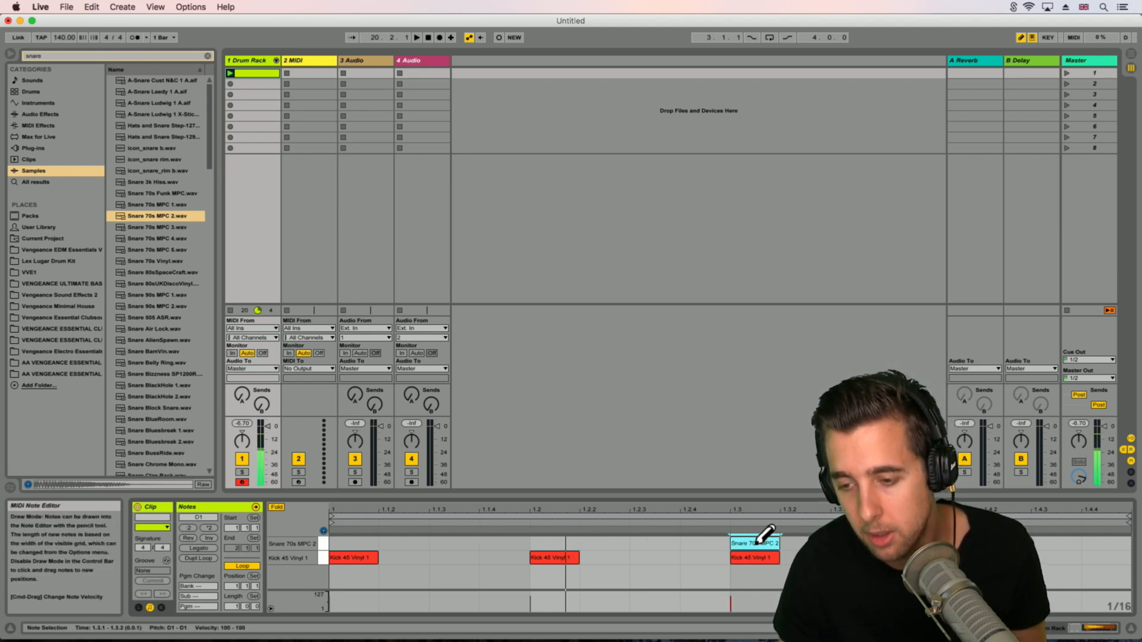
pyautogui.click(1056, 543)
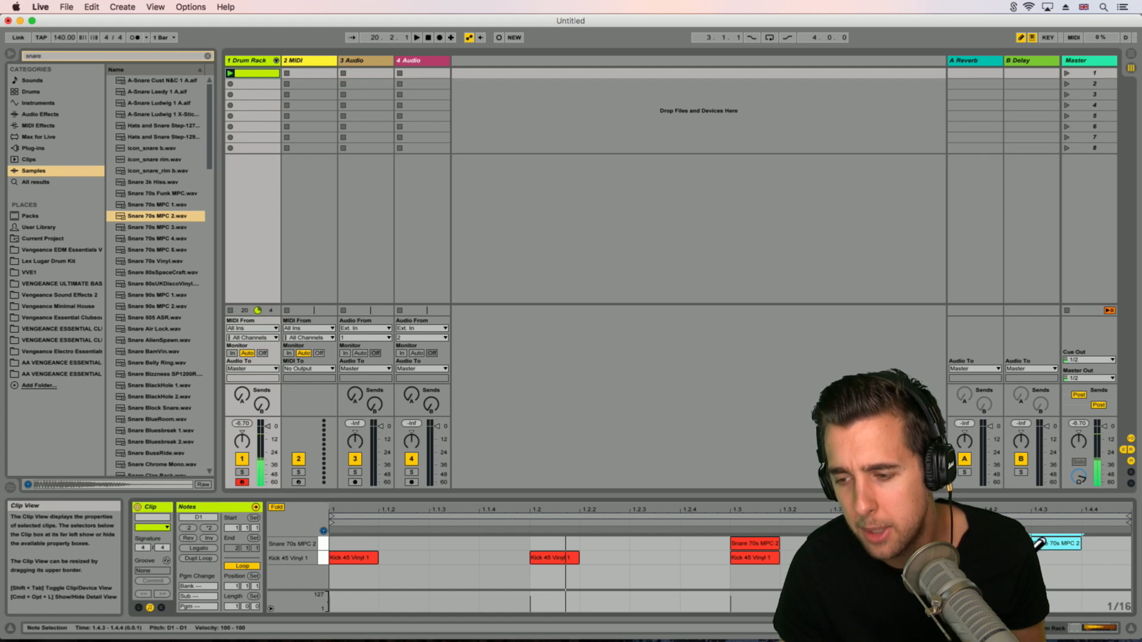
# Step: Adjust the velocity of the snare note at 1.4.3 and remove the snare note at 1.3
pyautogui.moveTo(1040, 595); pyautogui.dragTo(1042, 590)
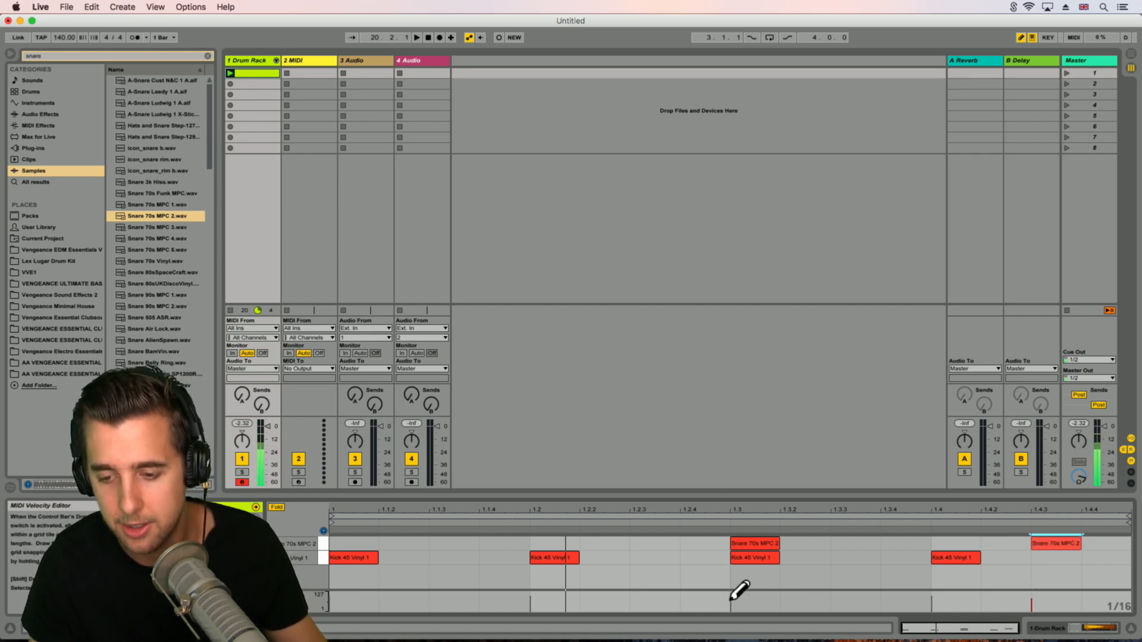
pyautogui.click(746, 541)
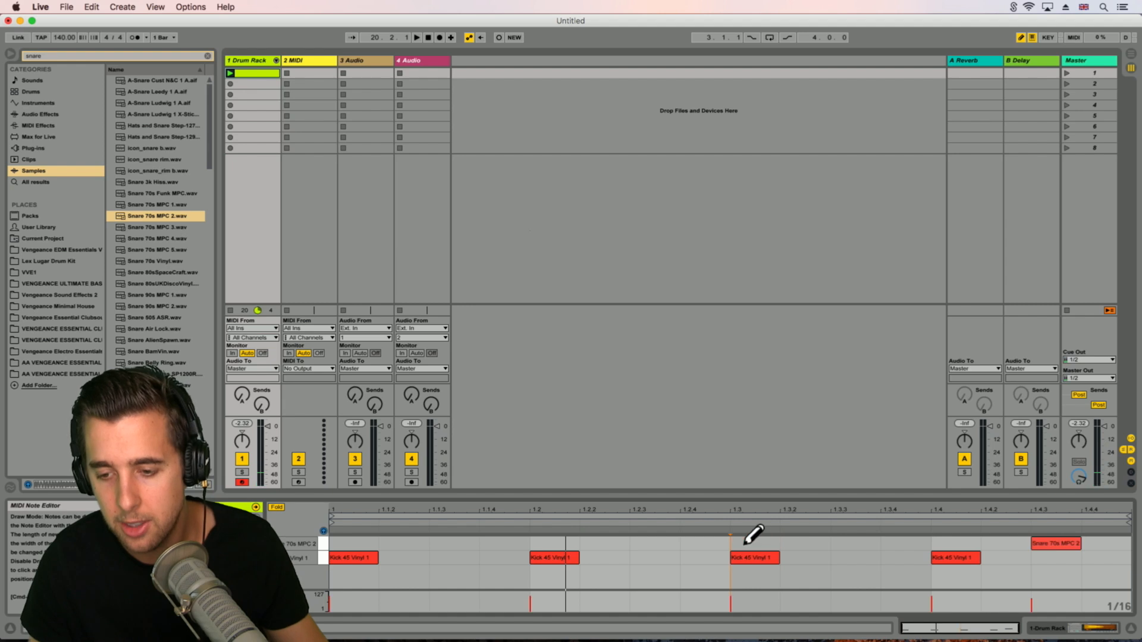
# Step: Draw a 1/16 snare note at 1.3 in the Drum Rack clip, layered with the kick
pyautogui.click(744, 543)
pyautogui.click(744, 543)
pyautogui.click(744, 544)
pyautogui.click(745, 543)
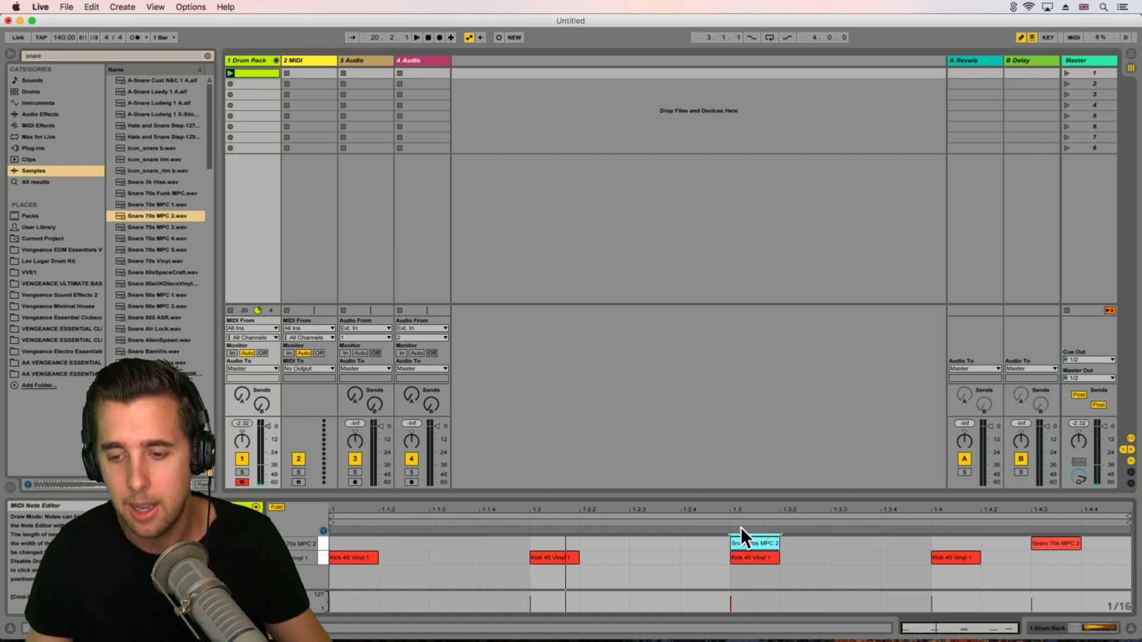
# Step: Lower the Snare 70s MPC 2 pad's volume to -21.1 dB and transpose it up 3 semitones
pyautogui.click(256, 59)
pyautogui.click(205, 595)
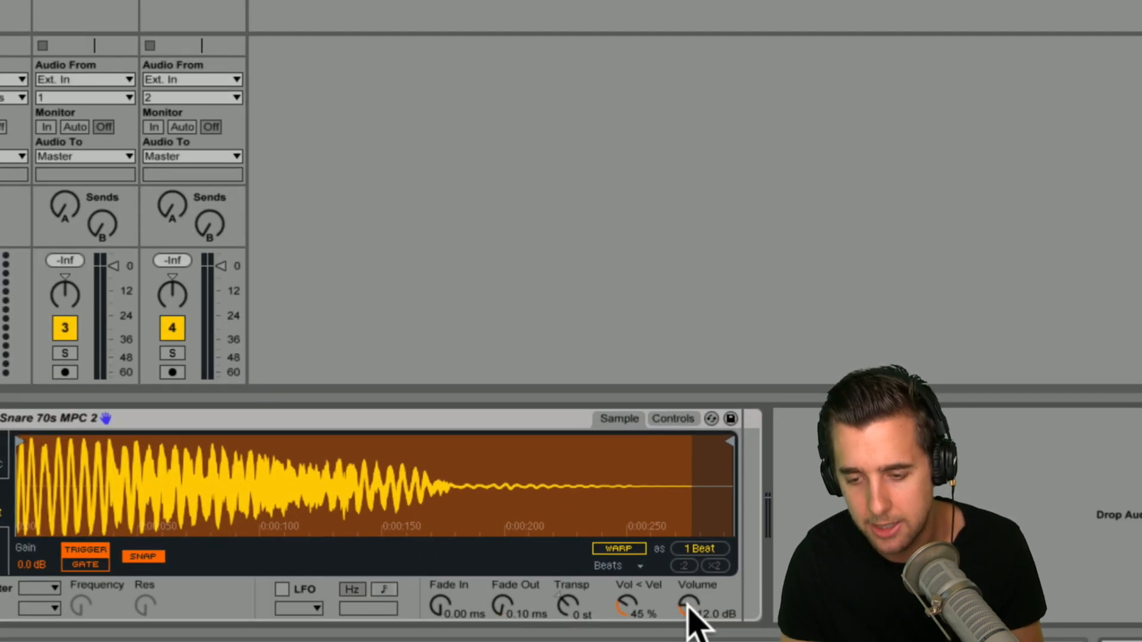
pyautogui.moveTo(688, 603); pyautogui.dragTo(687, 618)
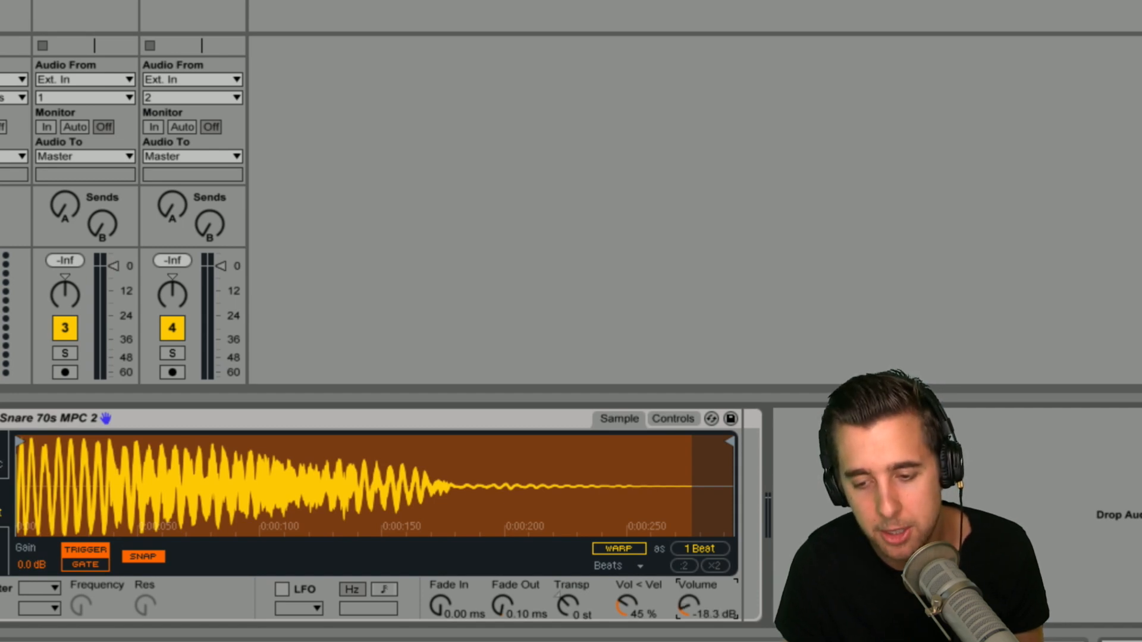
pyautogui.click(567, 605)
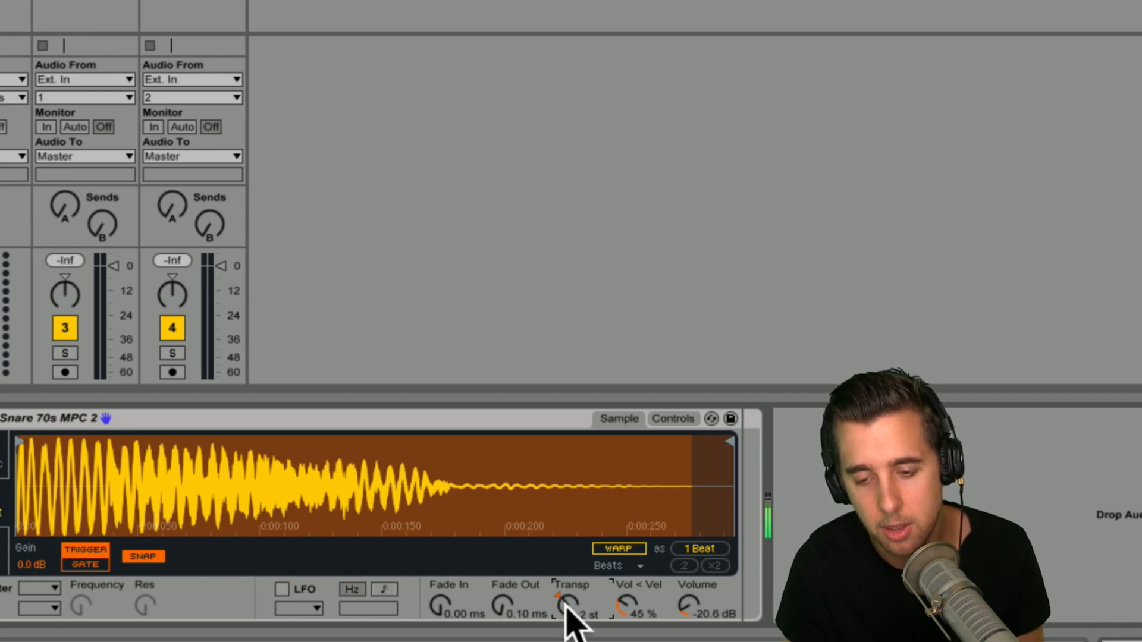
pyautogui.moveTo(568, 606); pyautogui.dragTo(568, 595)
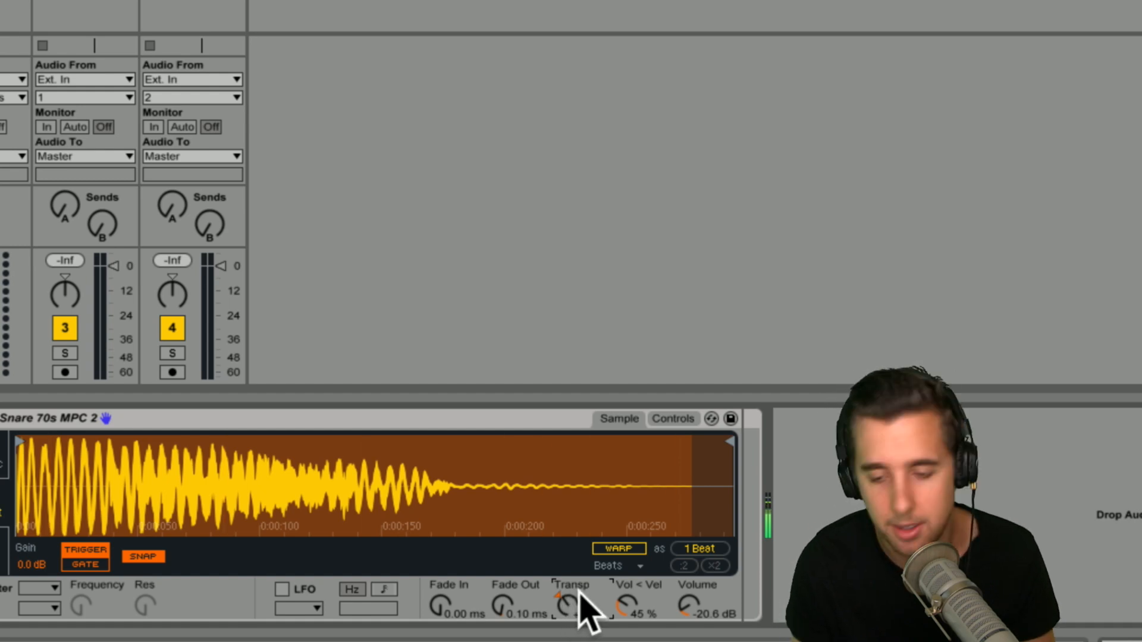
pyautogui.moveTo(684, 597); pyautogui.dragTo(684, 600)
# Step: Set the snare's fade-in to 0.73 ms and fade-out to 176 ms, and enable its filter at about 5.4 kHz
pyautogui.moveTo(438, 601); pyautogui.dragTo(438, 595)
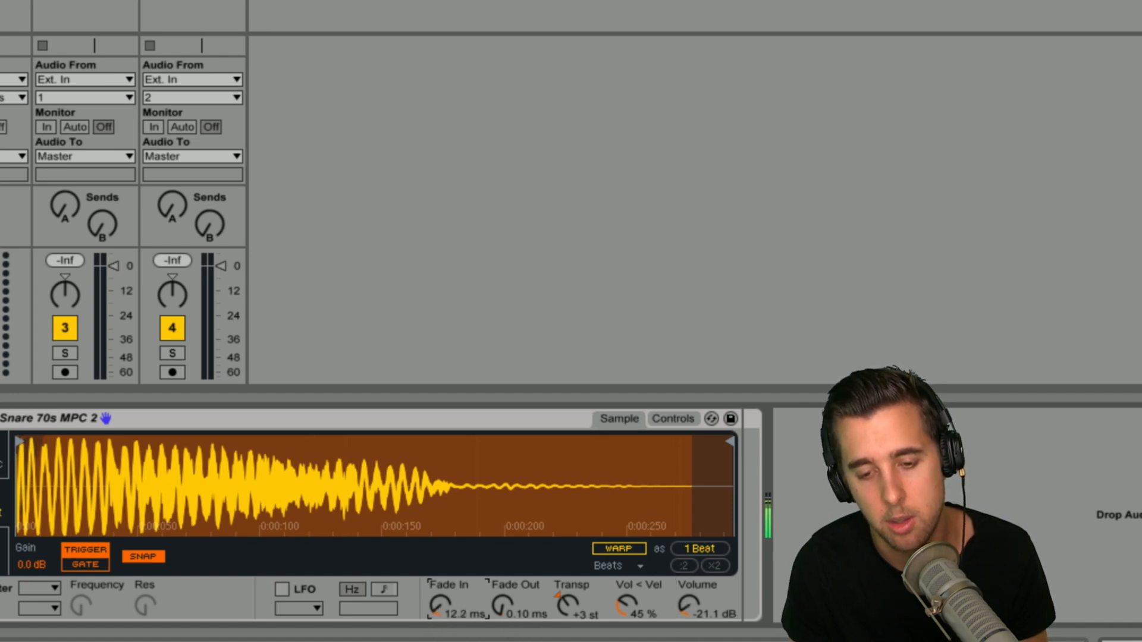
pyautogui.moveTo(502, 617); pyautogui.dragTo(502, 587)
pyautogui.moveTo(440, 605)
pyautogui.mouseDown()
pyautogui.moveTo(440, 584)
pyautogui.moveTo(441, 599)
pyautogui.mouseUp()
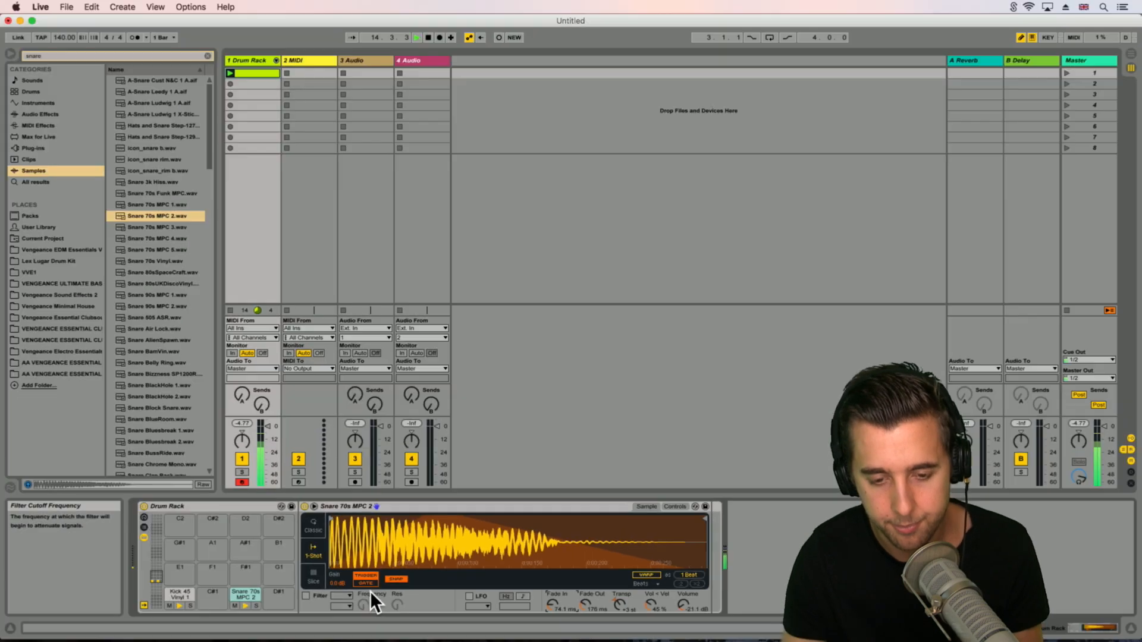
pyautogui.moveTo(443, 606); pyautogui.dragTo(443, 621)
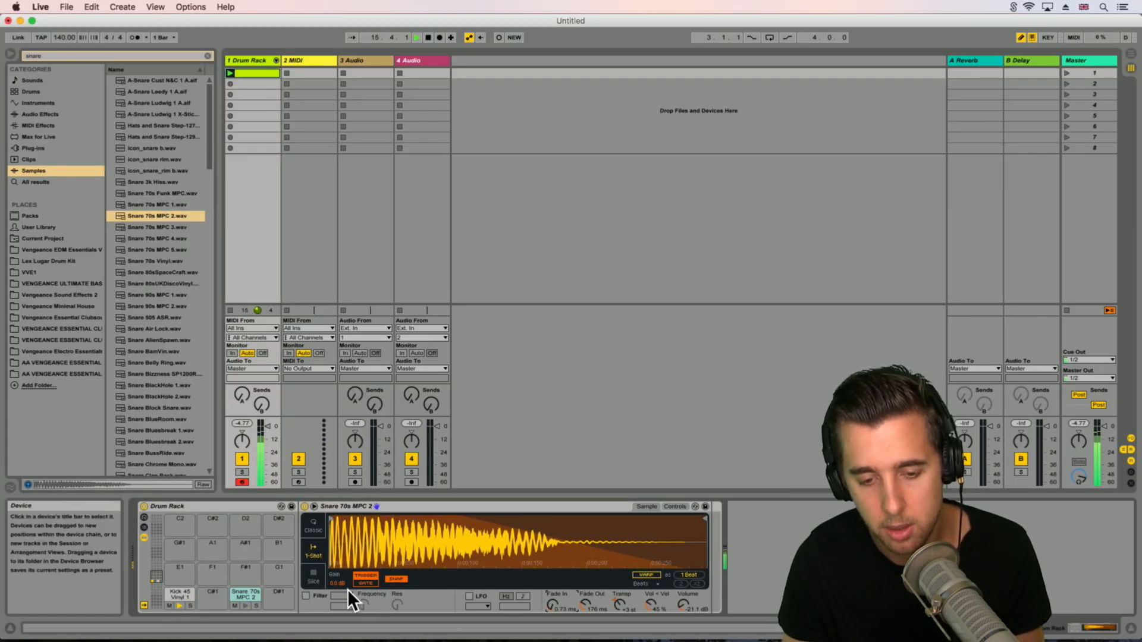
pyautogui.click(306, 595)
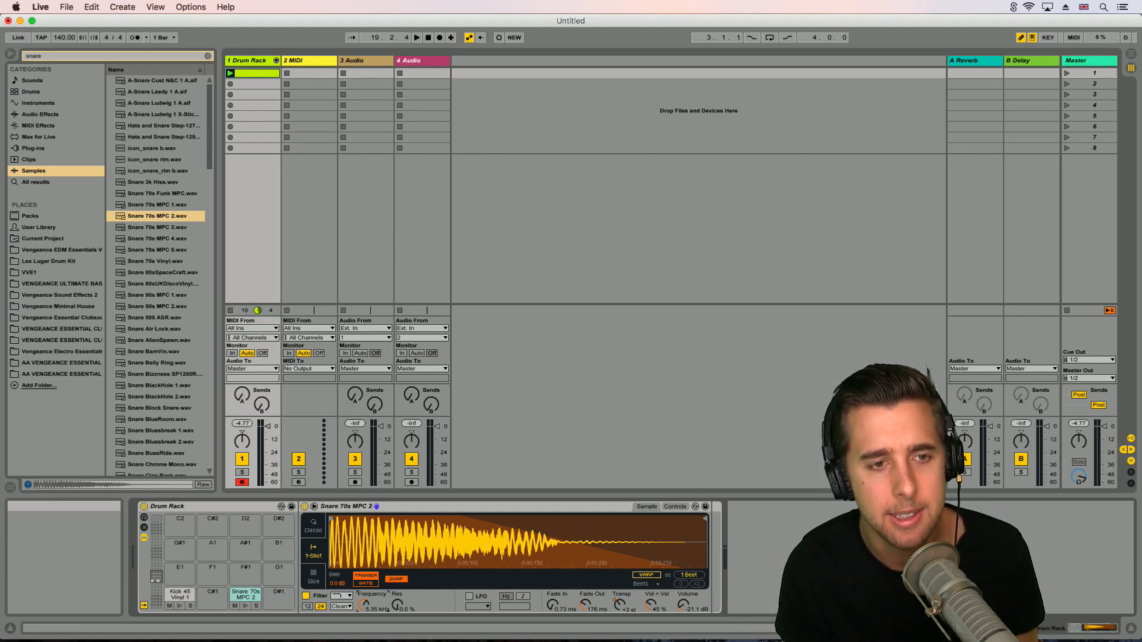
# Step: Search the samples for "hats", audition several, and load Mega Swing Hats-140bpm.aif onto the Drum Rack's F#1 pad
pyautogui.click(49, 56)
pyautogui.write('ha')
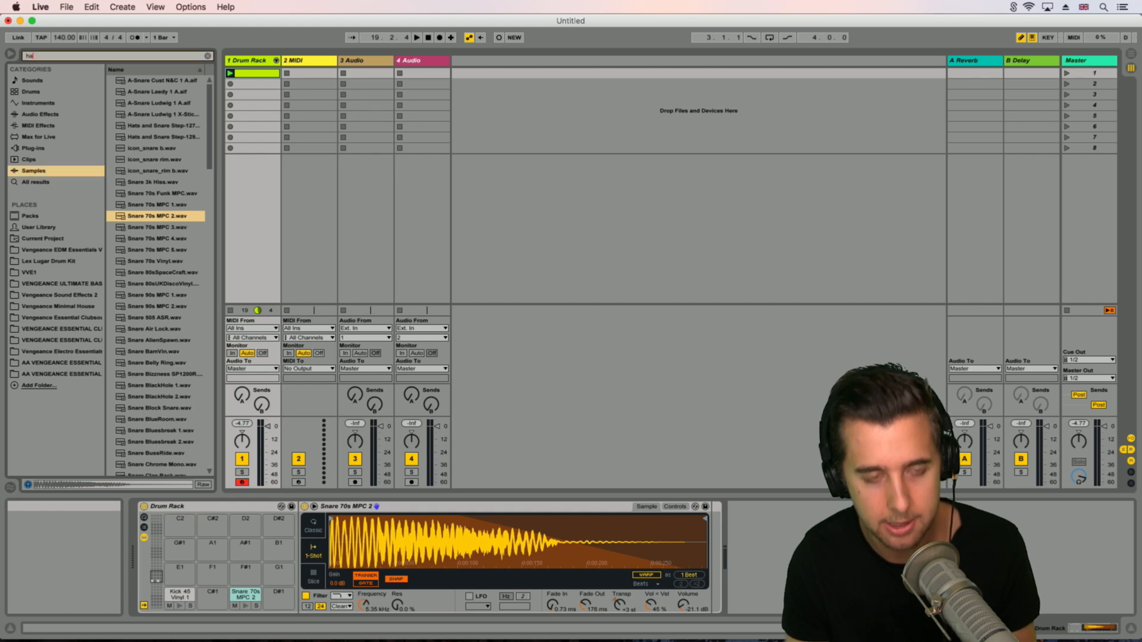
pyautogui.write('ts')
pyautogui.click(155, 148)
pyautogui.click(152, 159)
pyautogui.click(151, 169)
pyautogui.click(148, 183)
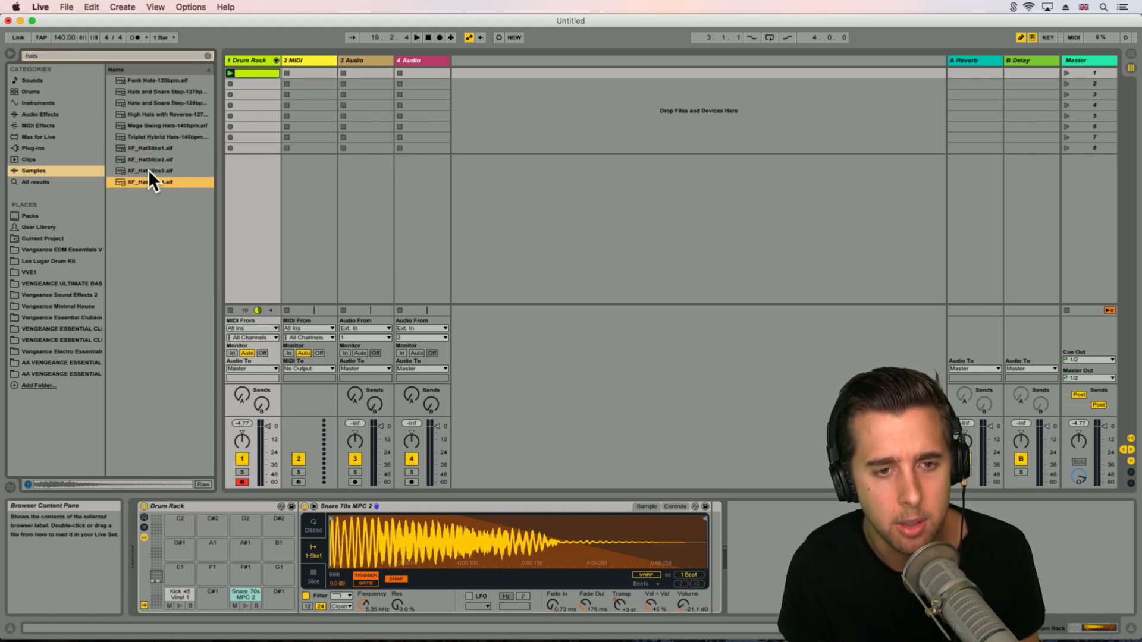
pyautogui.click(151, 148)
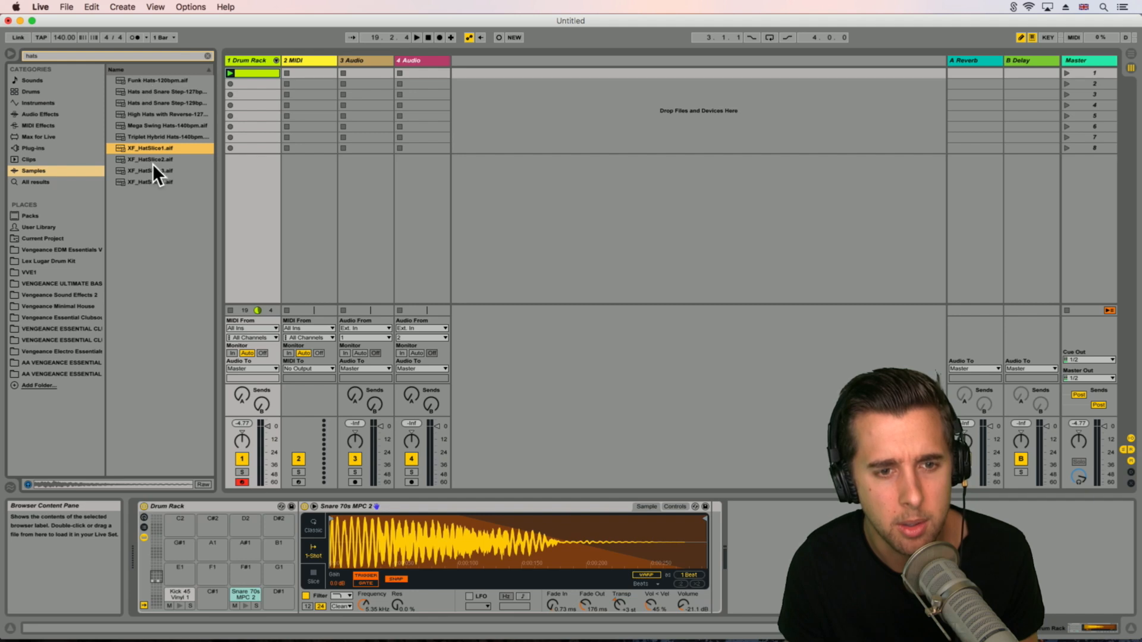
pyautogui.click(149, 138)
pyautogui.click(151, 125)
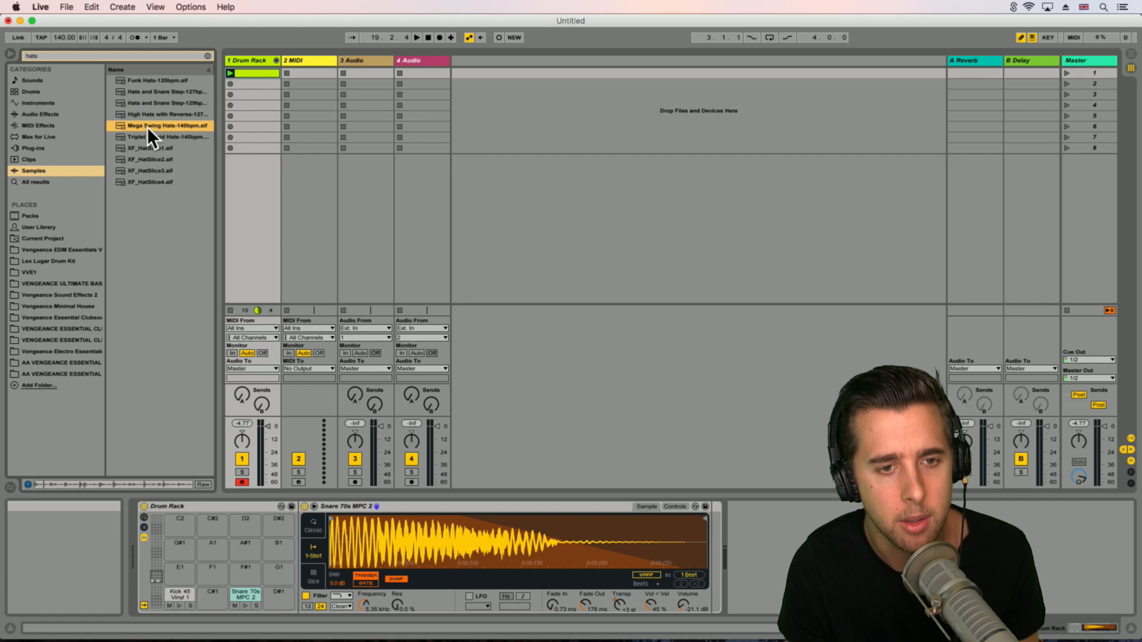
pyautogui.moveTo(148, 125)
pyautogui.mouseDown()
pyautogui.moveTo(237, 210)
pyautogui.moveTo(137, 141)
pyautogui.mouseUp()
pyautogui.moveTo(228, 424); pyautogui.dragTo(248, 567)
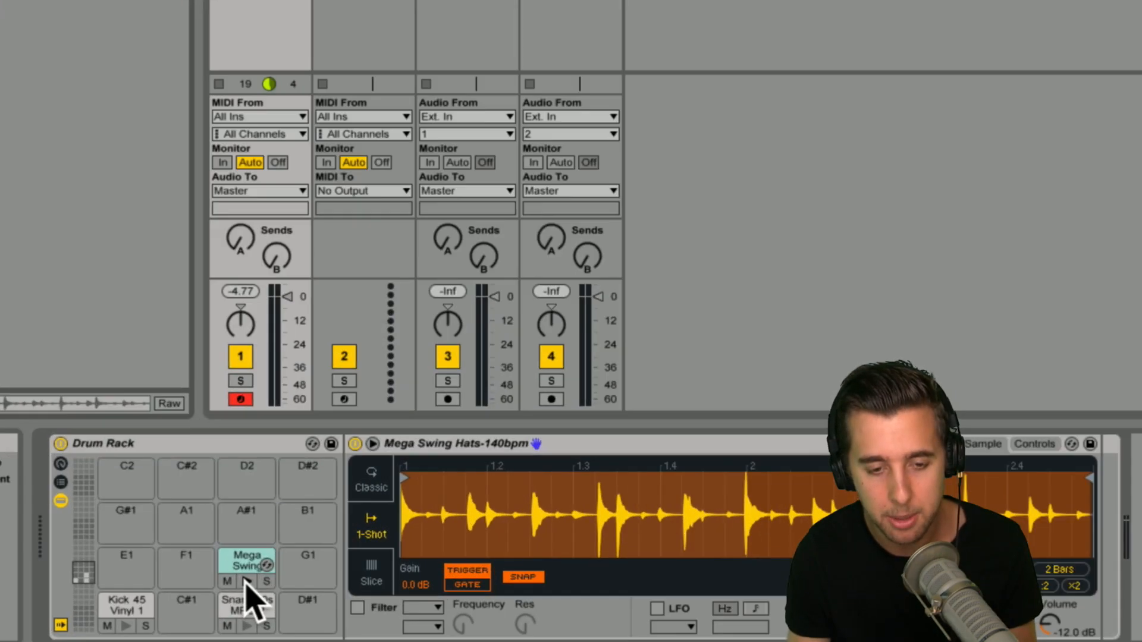
# Step: Audition different start points of the Mega Swing Hats sample and trim it to one short hit around beat 1.4
pyautogui.click(244, 581)
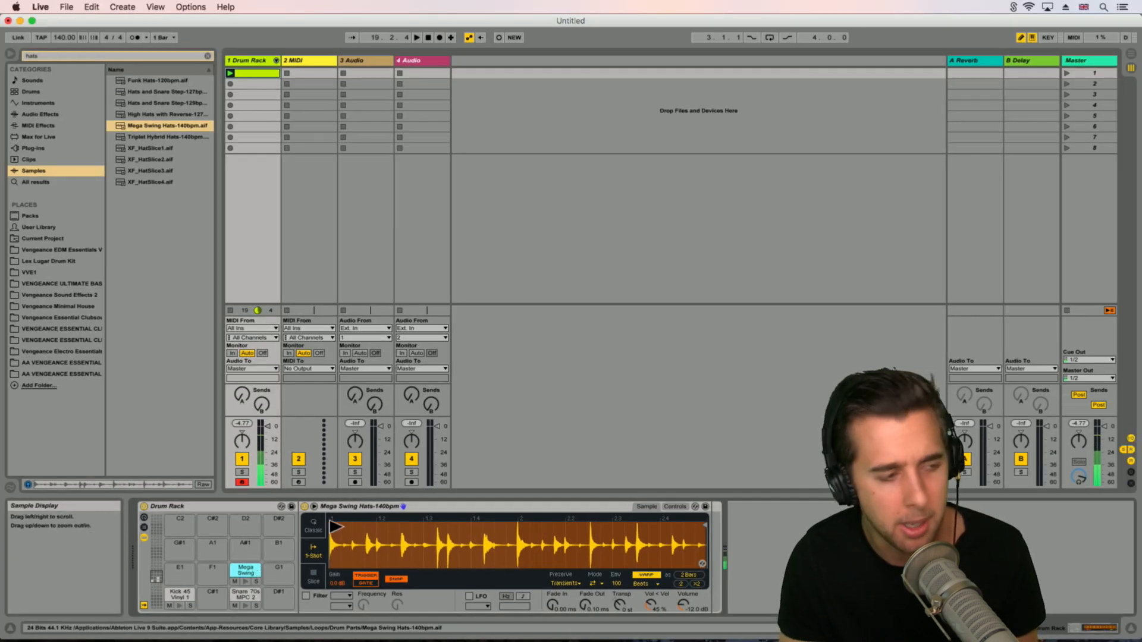
pyautogui.moveTo(335, 527); pyautogui.dragTo(367, 527)
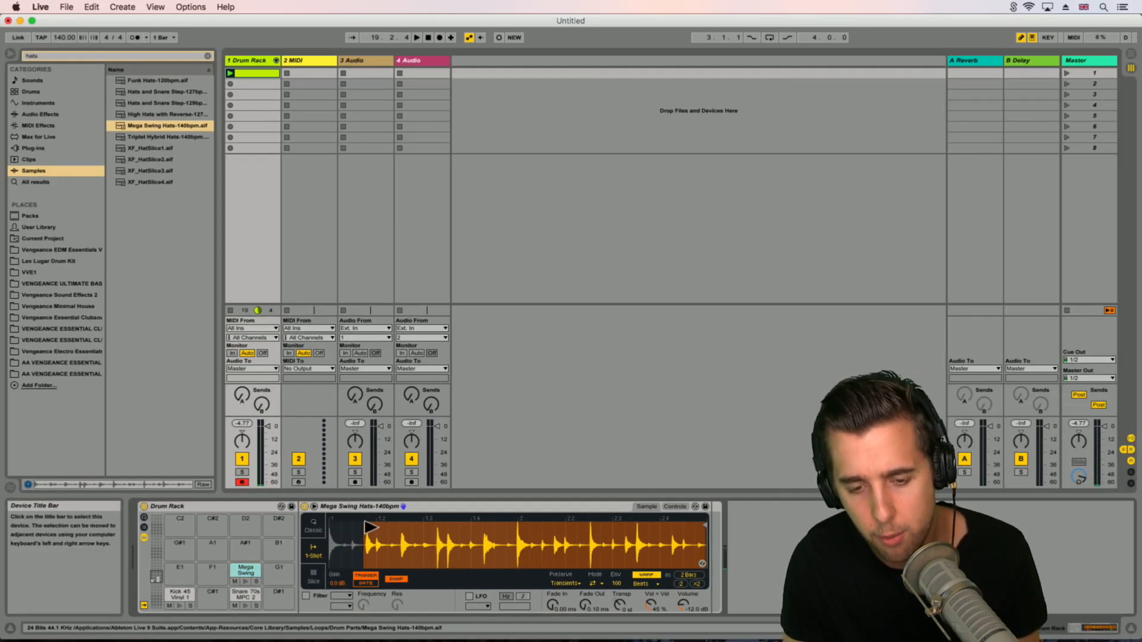
pyautogui.click(245, 583)
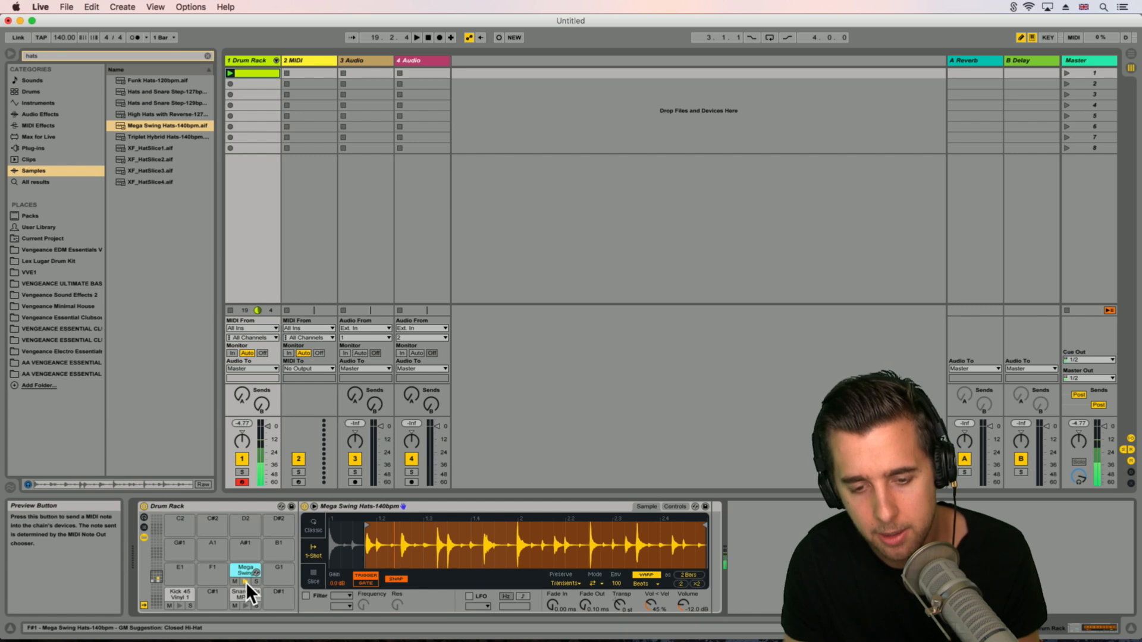
pyautogui.press('space')
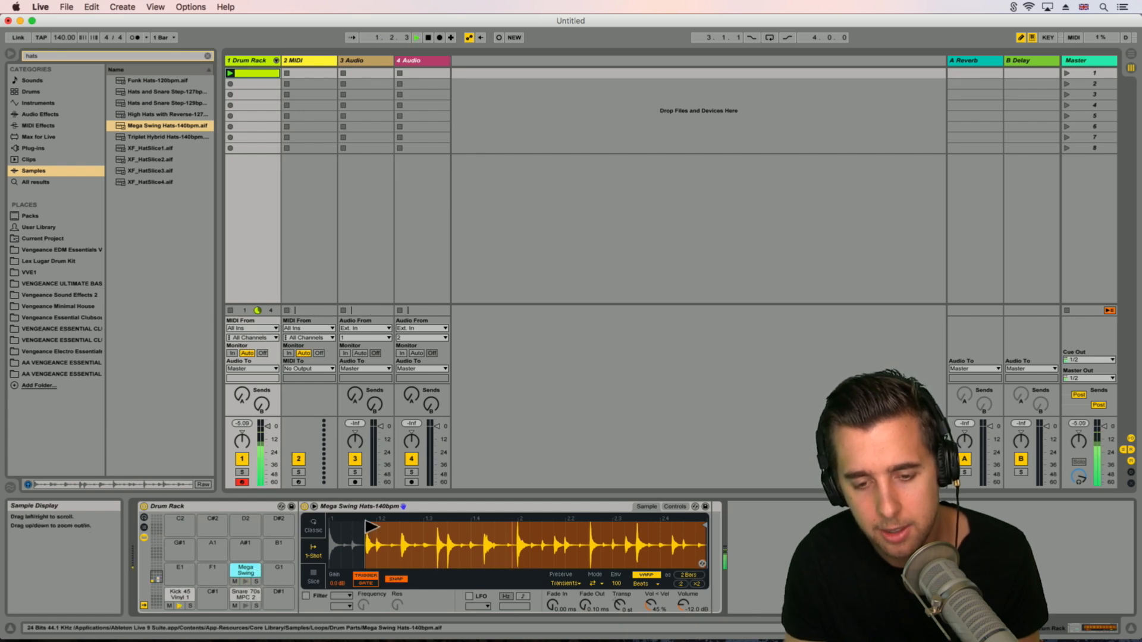
pyautogui.press('space')
pyautogui.moveTo(369, 527); pyautogui.dragTo(443, 527)
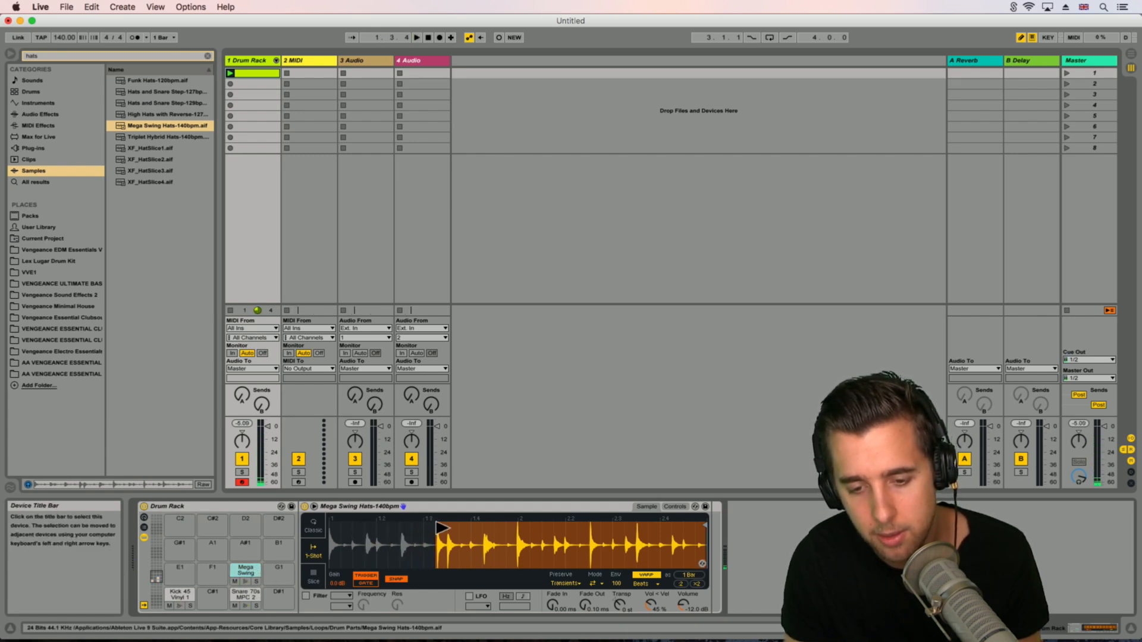
pyautogui.click(245, 582)
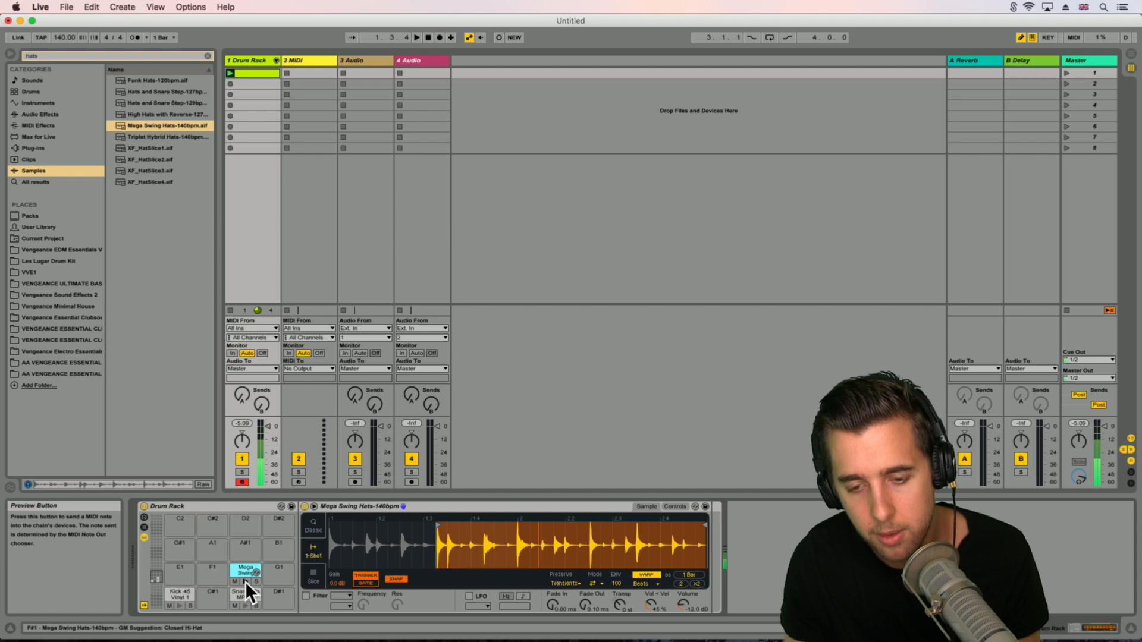
pyautogui.moveTo(439, 527); pyautogui.dragTo(470, 527)
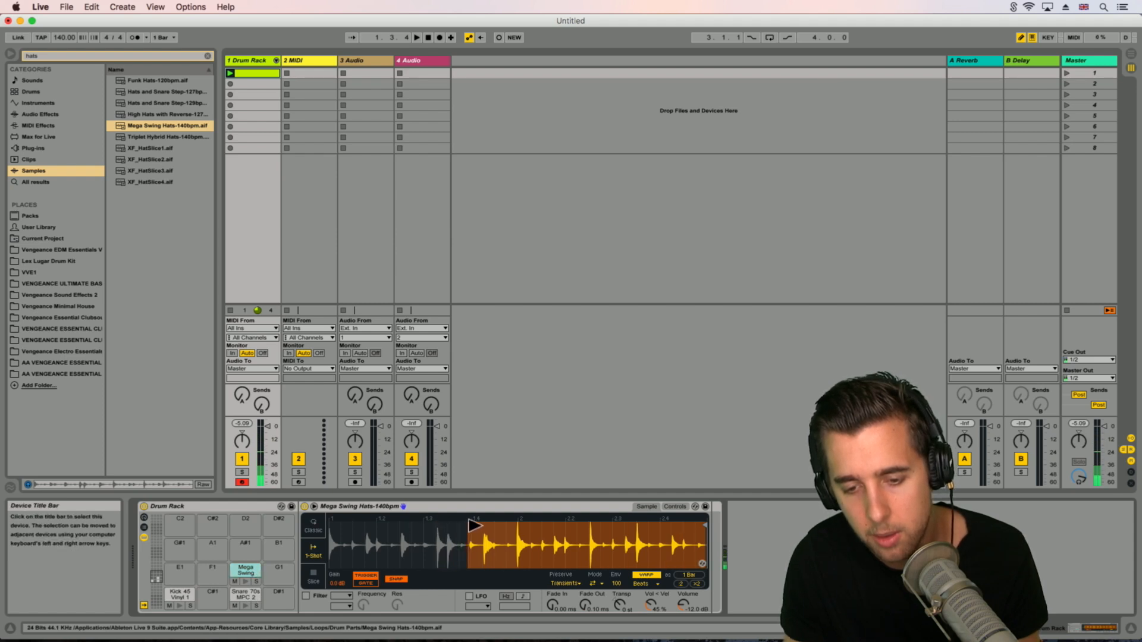
pyautogui.click(246, 581)
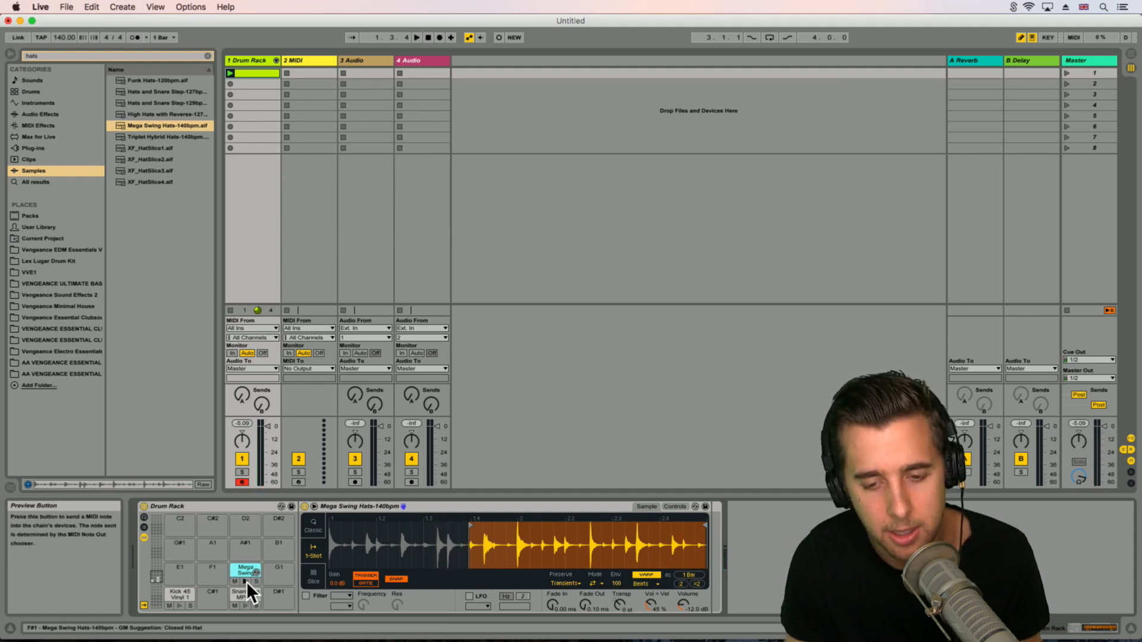
pyautogui.moveTo(705, 526); pyautogui.dragTo(478, 529)
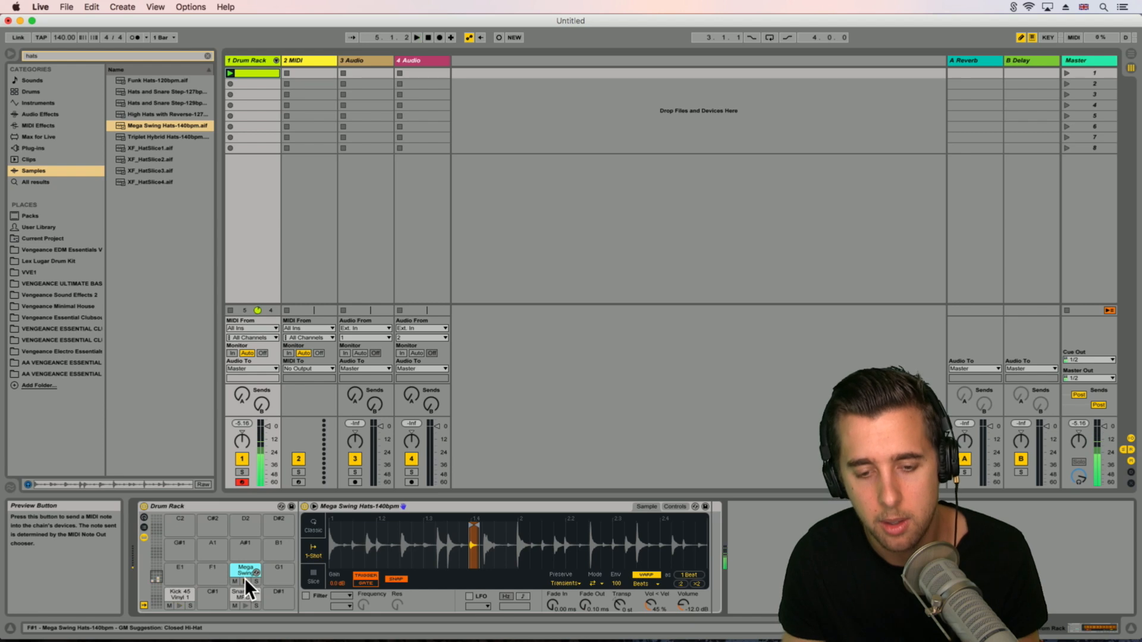
# Step: Copy the Mega Swing Hats pad to G#1, trim the copy to the single hit at 2.3, and compare both hats
pyautogui.moveTo(244, 568); pyautogui.dragTo(180, 543)
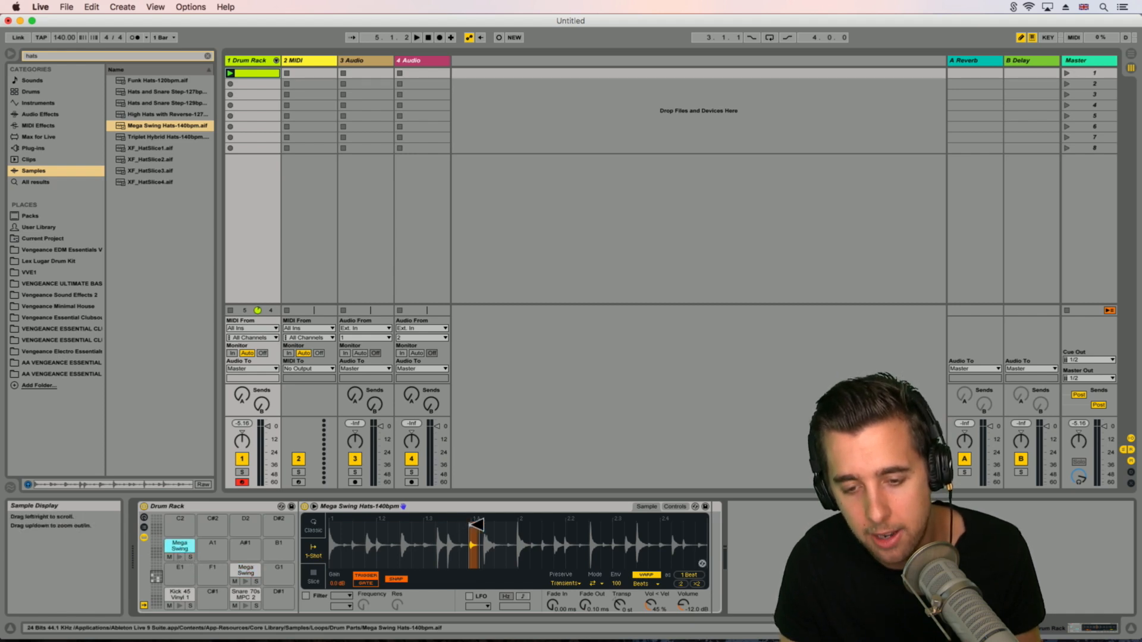
pyautogui.moveTo(476, 525); pyautogui.dragTo(610, 520)
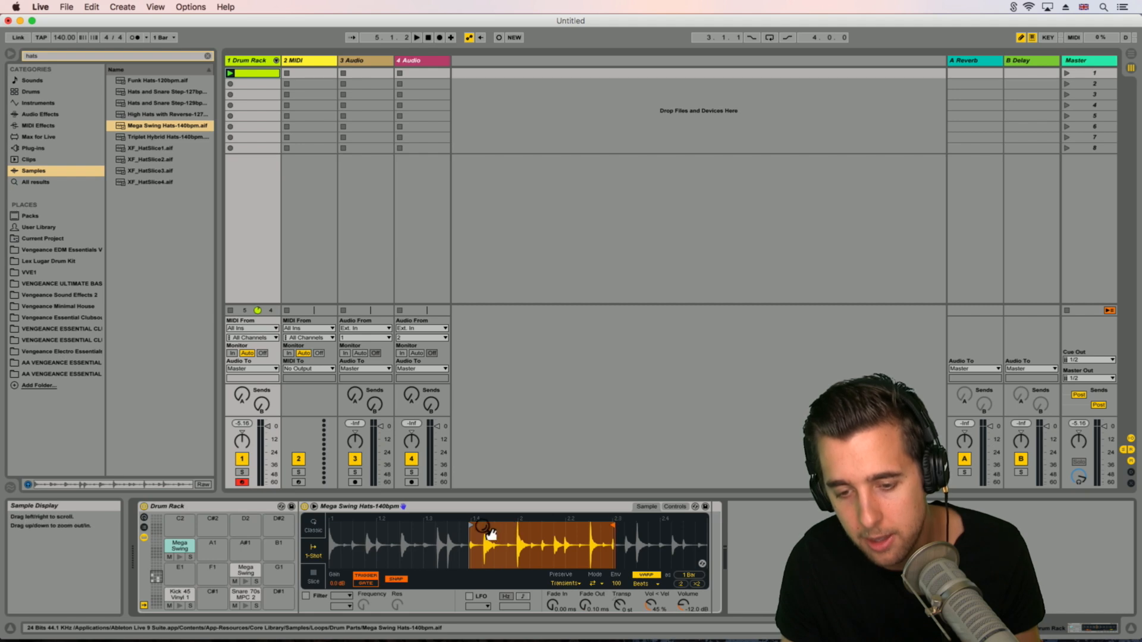
pyautogui.moveTo(476, 525); pyautogui.dragTo(617, 524)
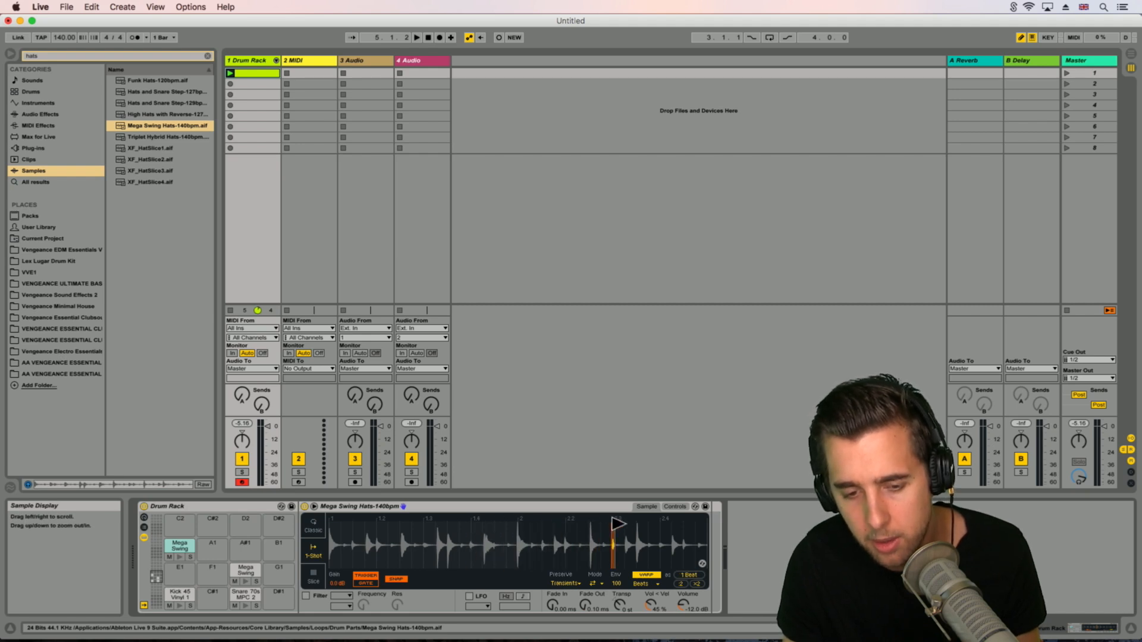
pyautogui.click(177, 554)
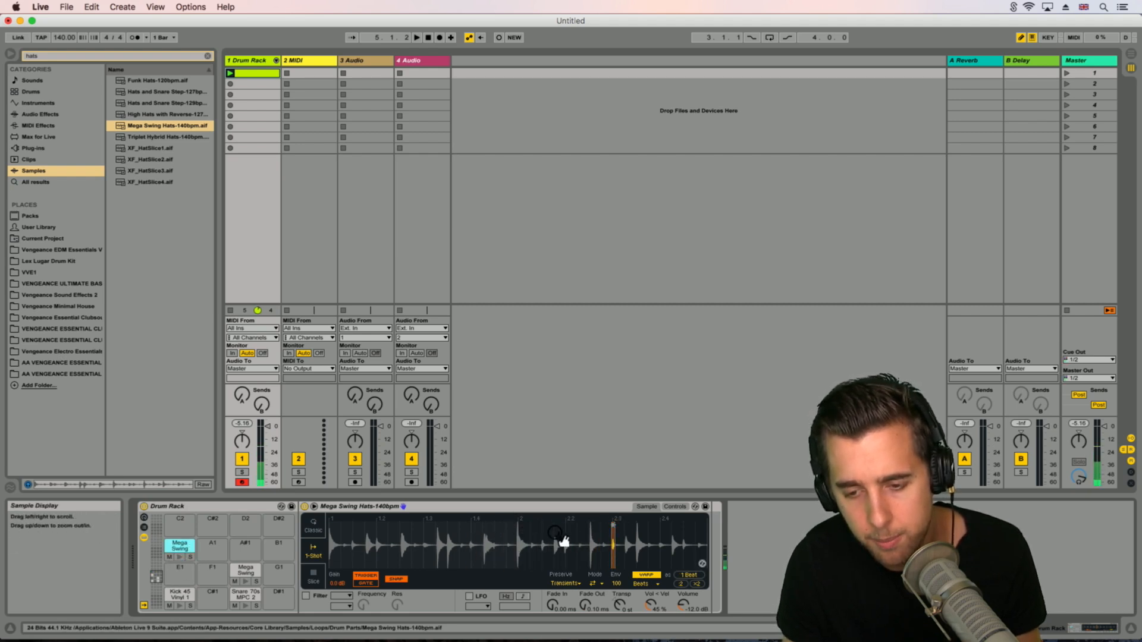
pyautogui.moveTo(631, 519); pyautogui.dragTo(630, 569)
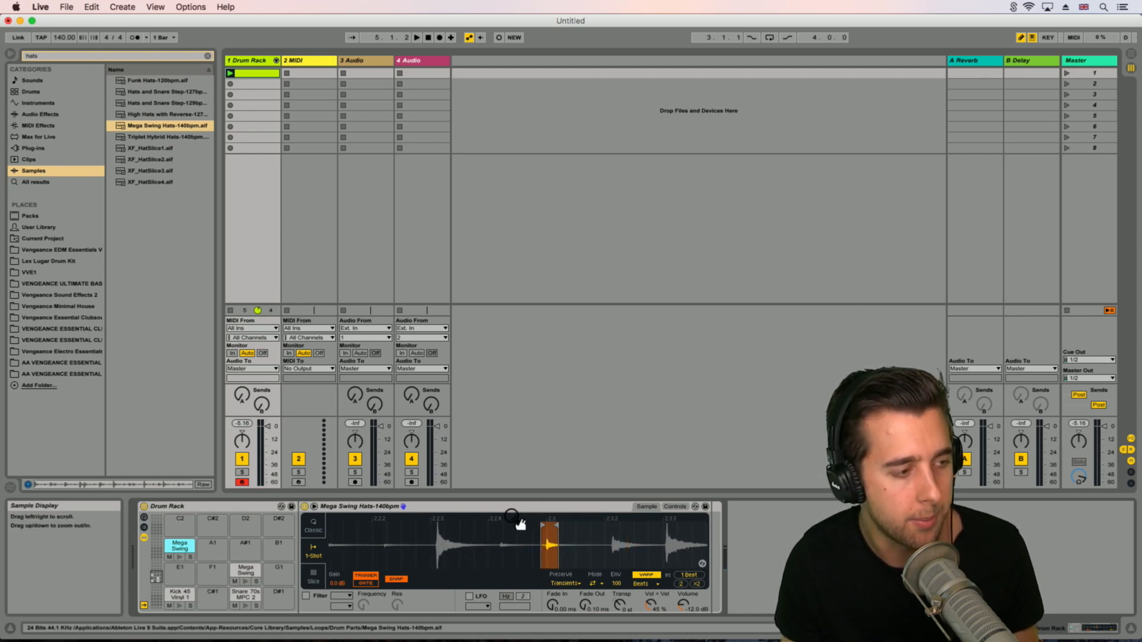
pyautogui.moveTo(575, 521); pyautogui.dragTo(575, 546)
pyautogui.moveTo(504, 526); pyautogui.dragTo(635, 525)
pyautogui.click(177, 555)
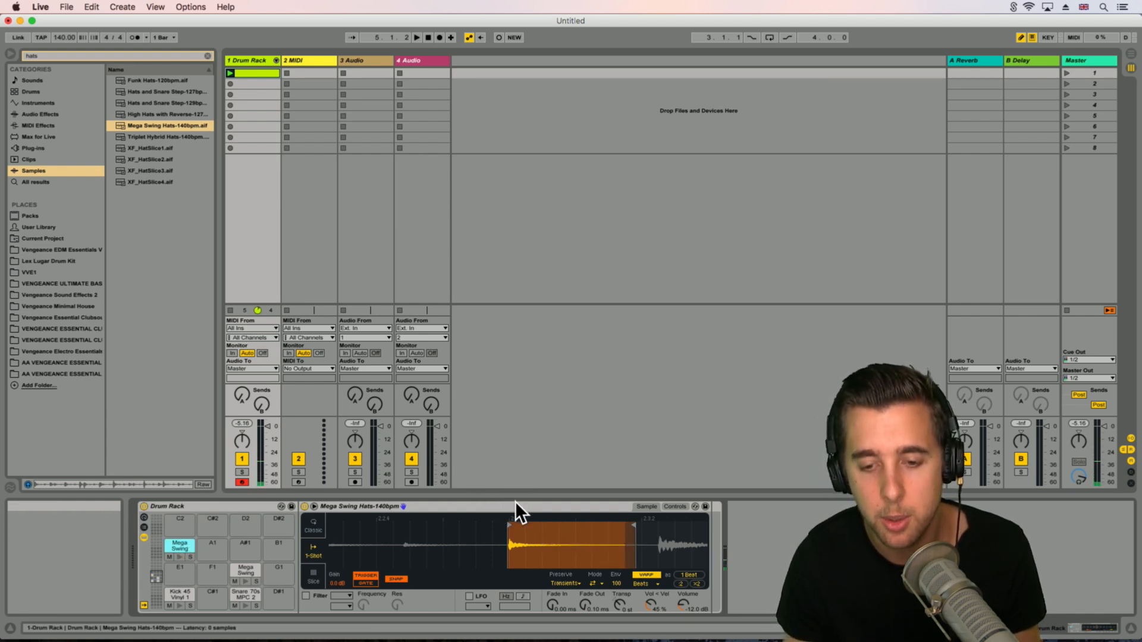
pyautogui.click(245, 581)
pyautogui.click(178, 557)
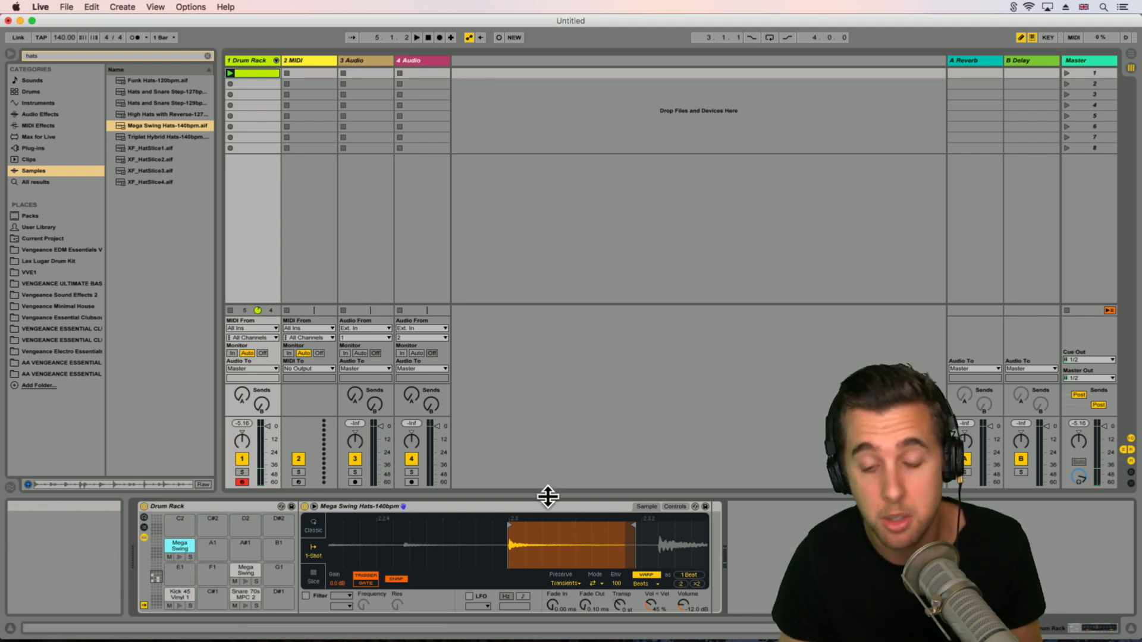
pyautogui.moveTo(528, 529); pyautogui.dragTo(593, 479)
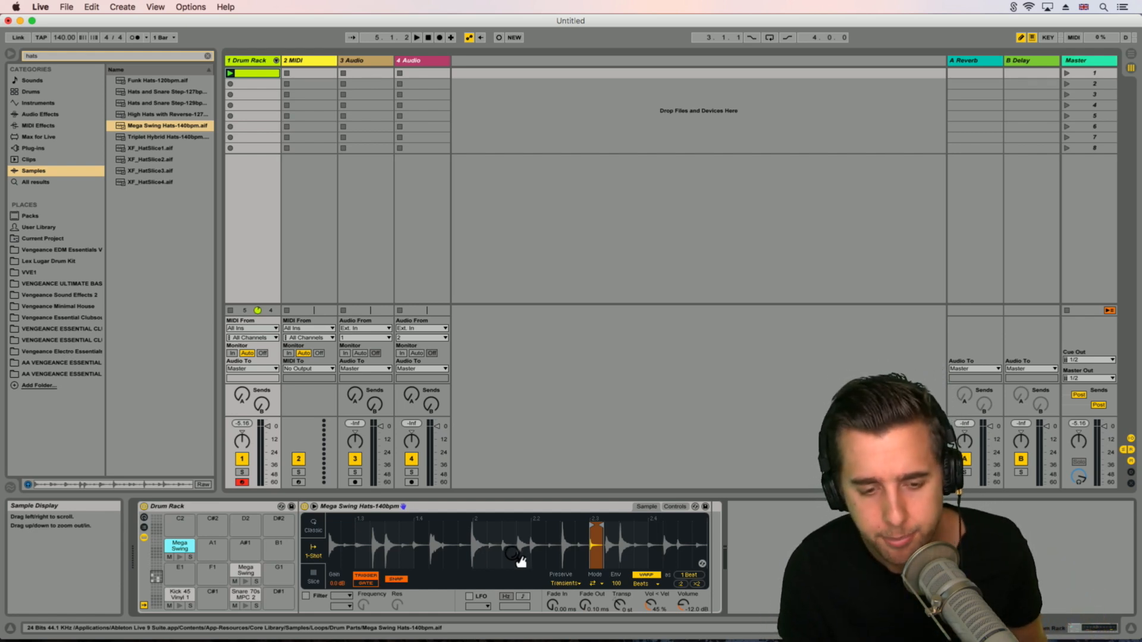
# Step: Fill the Drum Rack clip's one-bar length with 1/16 hat notes alternating between G#1 and F#1, starting with G#1 on the downbeat
pyautogui.click(253, 73)
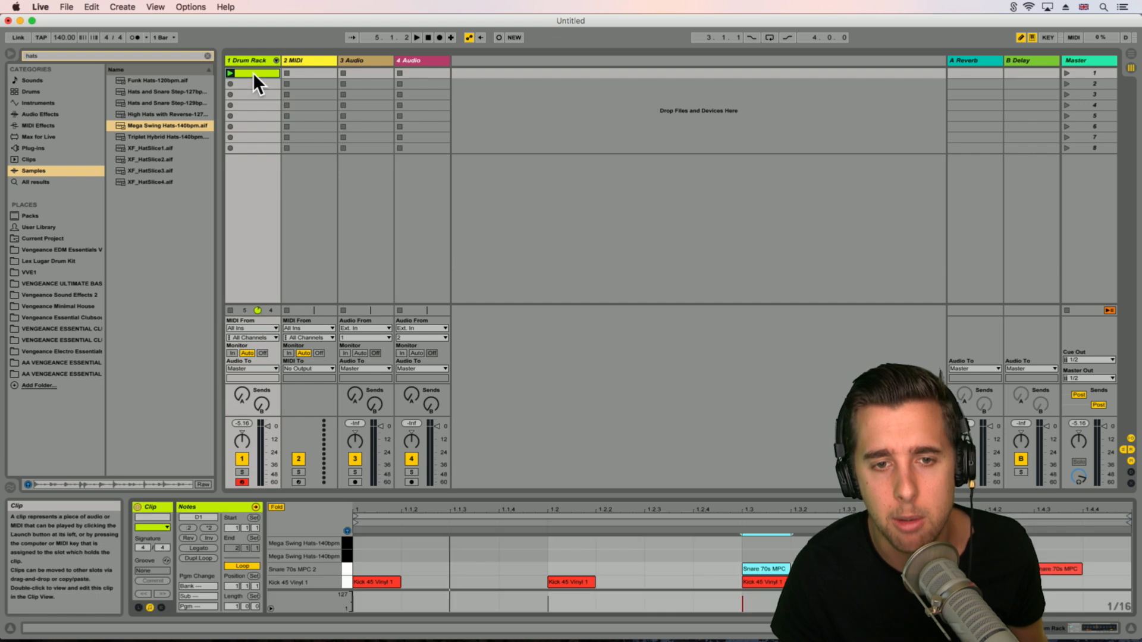
pyautogui.moveTo(437, 497); pyautogui.dragTo(400, 214)
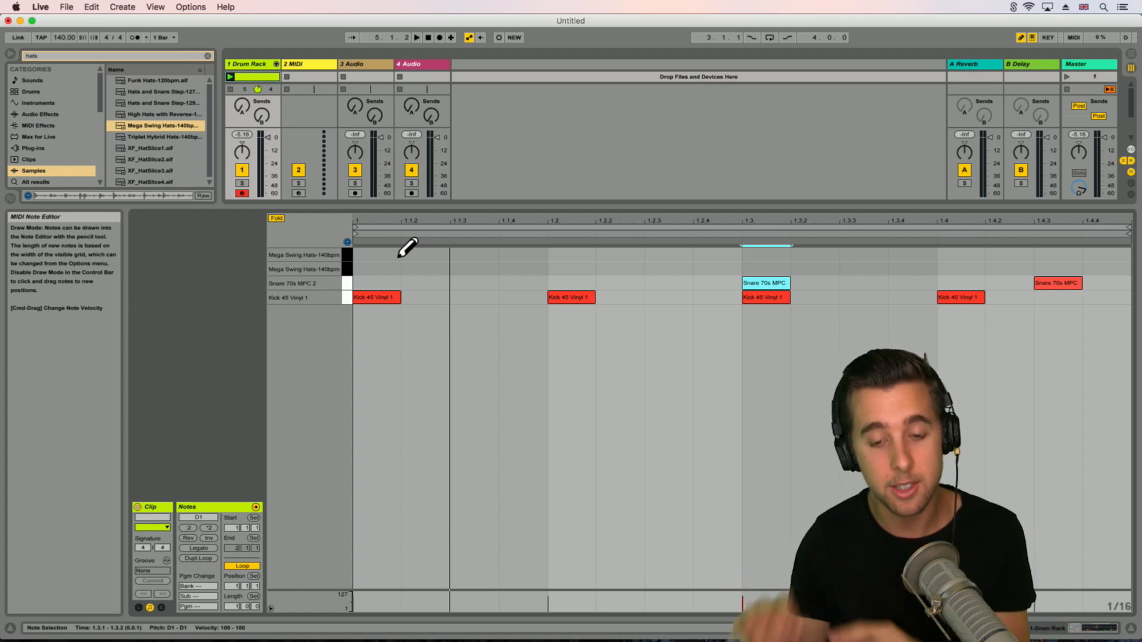
pyautogui.click(375, 254)
pyautogui.click(425, 269)
pyautogui.click(473, 254)
pyautogui.click(529, 269)
pyautogui.click(571, 255)
pyautogui.click(620, 269)
pyautogui.click(668, 255)
pyautogui.click(718, 269)
pyautogui.click(766, 254)
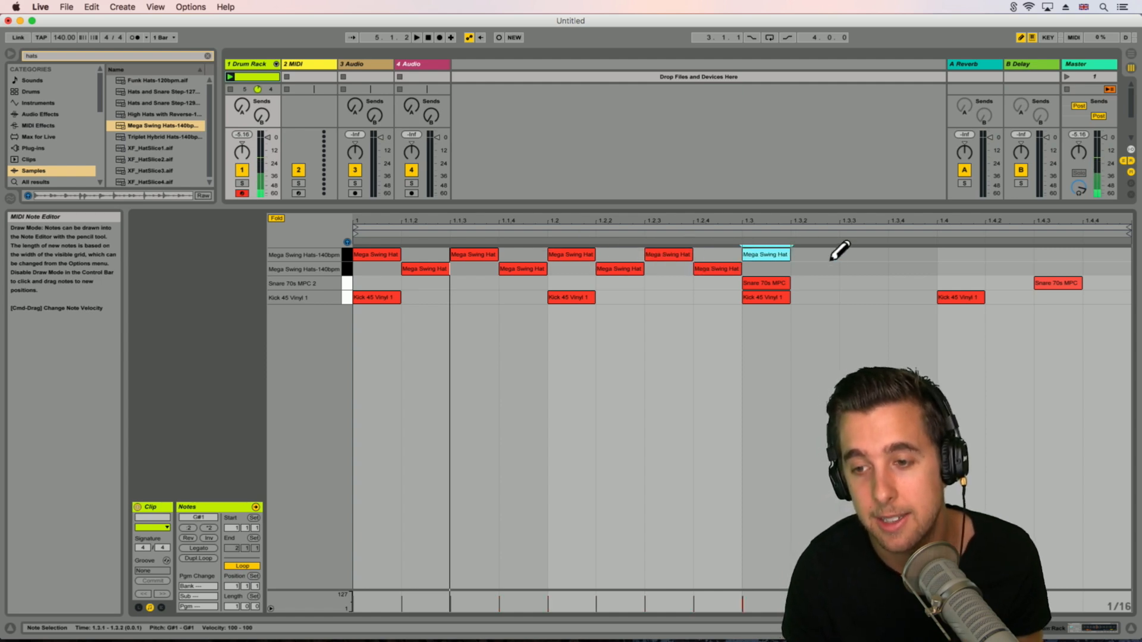
pyautogui.click(814, 269)
pyautogui.click(864, 255)
pyautogui.click(912, 269)
pyautogui.click(961, 255)
pyautogui.click(1010, 269)
pyautogui.click(1058, 254)
pyautogui.click(1106, 269)
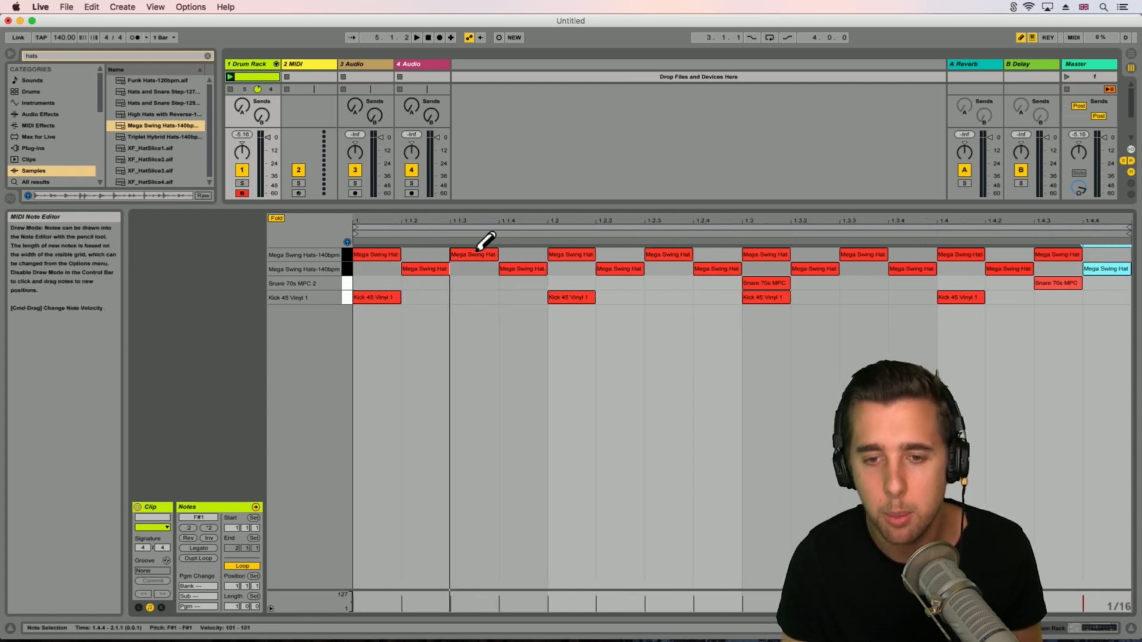
# Step: Delete the three last hat notes of the bar at 1.4.2, 1.4.3 and 1.4.4
pyautogui.click(1106, 268)
pyautogui.click(1058, 255)
pyautogui.click(1010, 268)
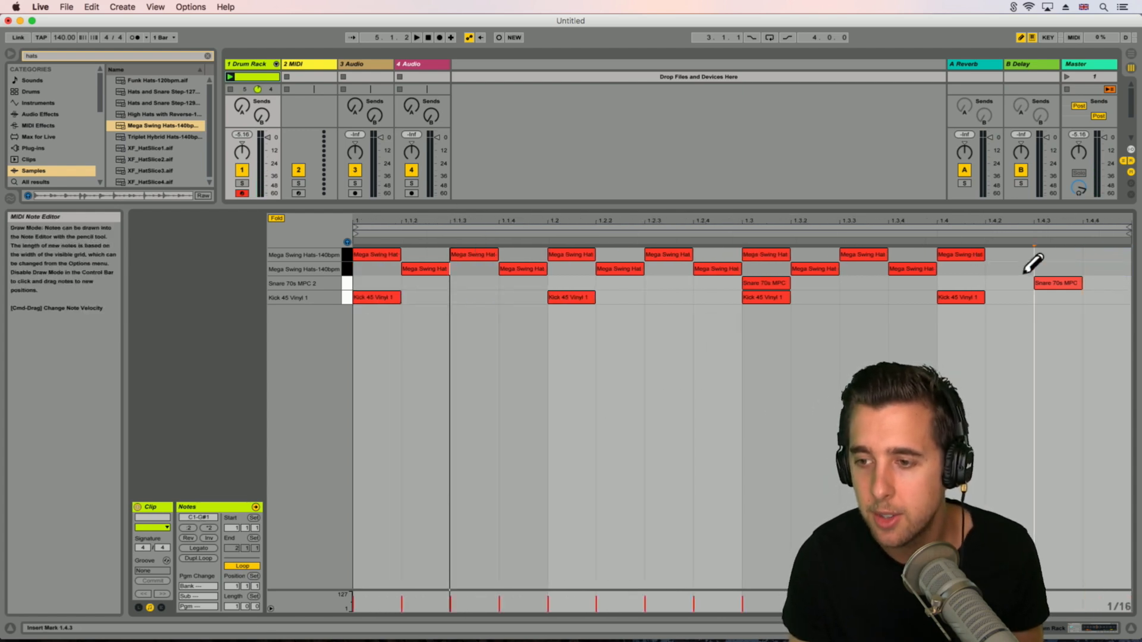
pyautogui.moveTo(893, 206); pyautogui.dragTo(893, 376)
# Step: Copy the G#1 Mega Swing Hats pad to A1 and add an Arpeggiator MIDI effect to it with a 1/24 rate
pyautogui.hotkey('shift', 'Tab')
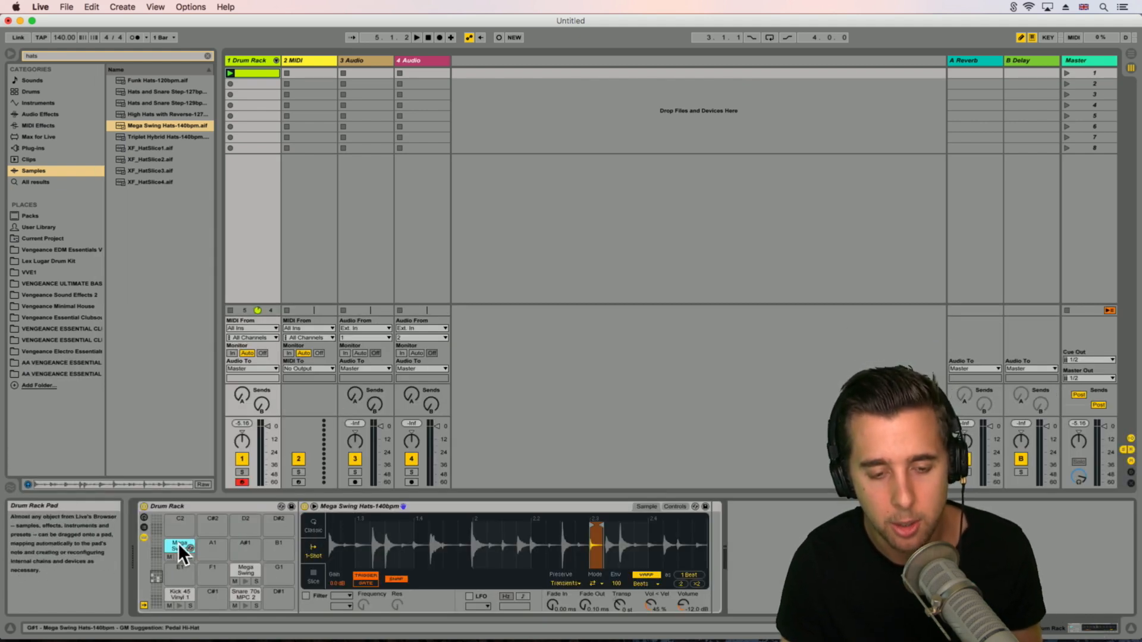
pyautogui.moveTo(176, 543); pyautogui.dragTo(209, 544)
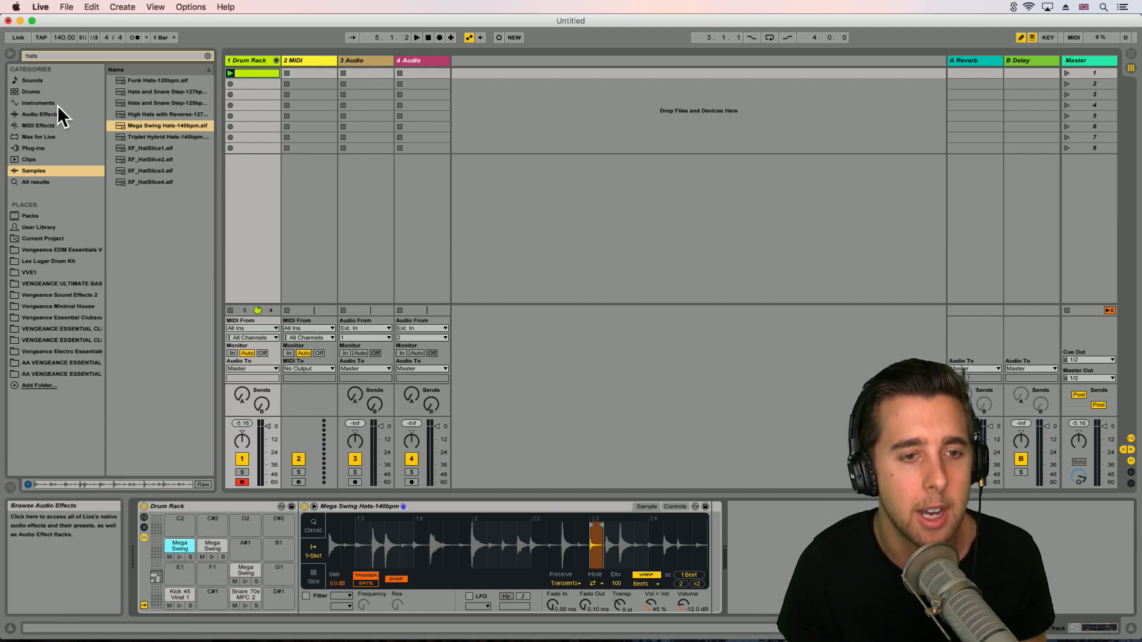
pyautogui.click(51, 124)
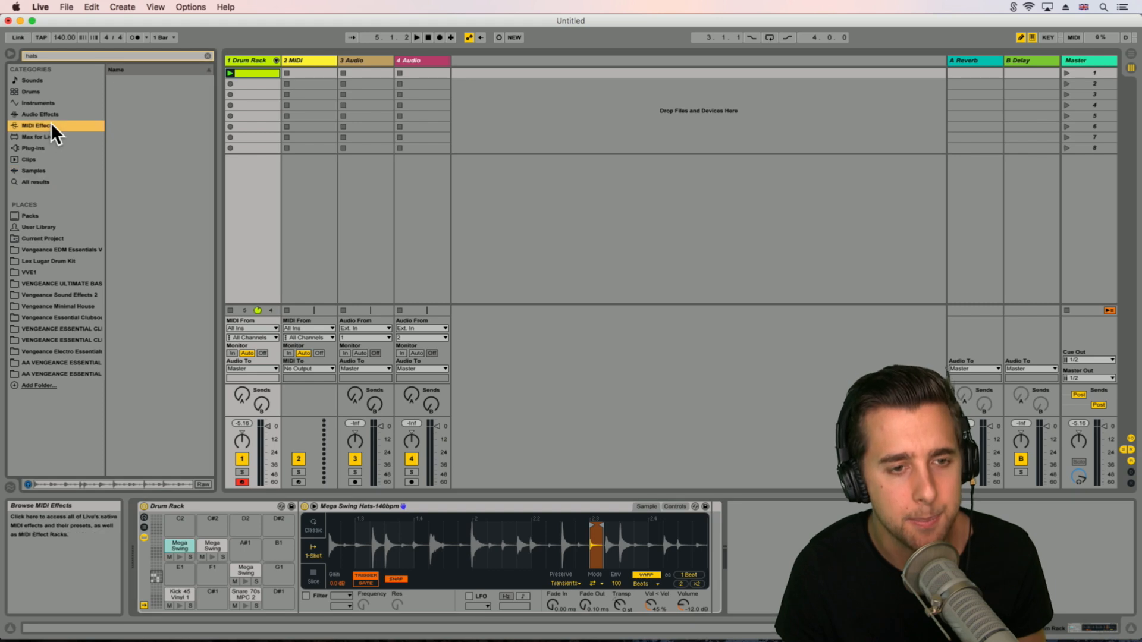
pyautogui.moveTo(45, 55); pyautogui.dragTo(9, 52)
pyautogui.press('BackSpace')
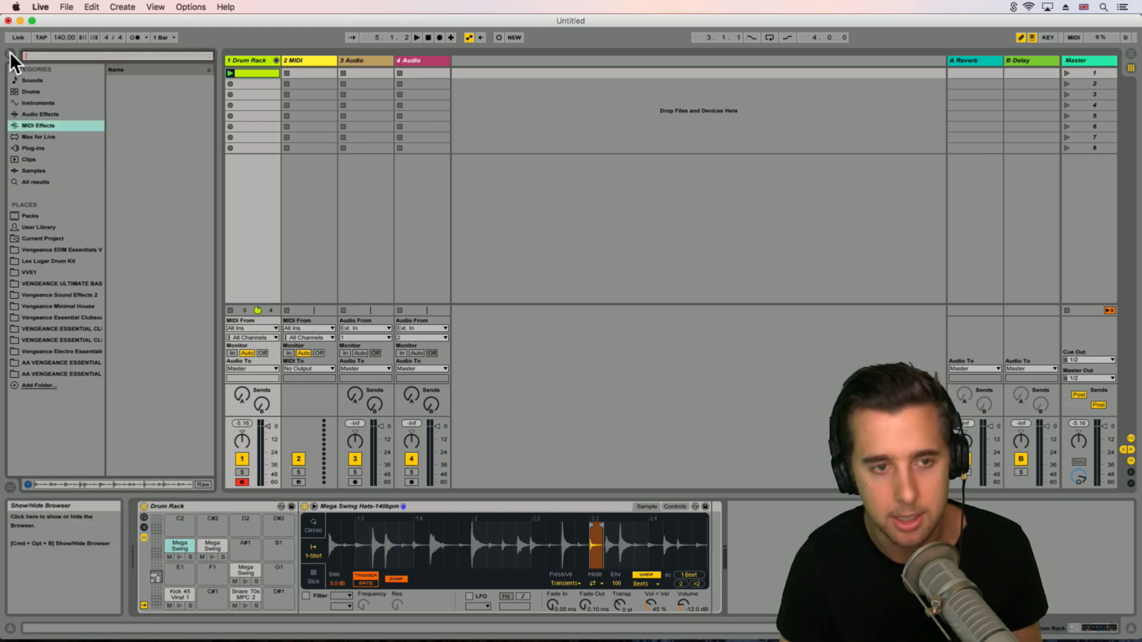
pyautogui.moveTo(138, 79); pyautogui.dragTo(212, 541)
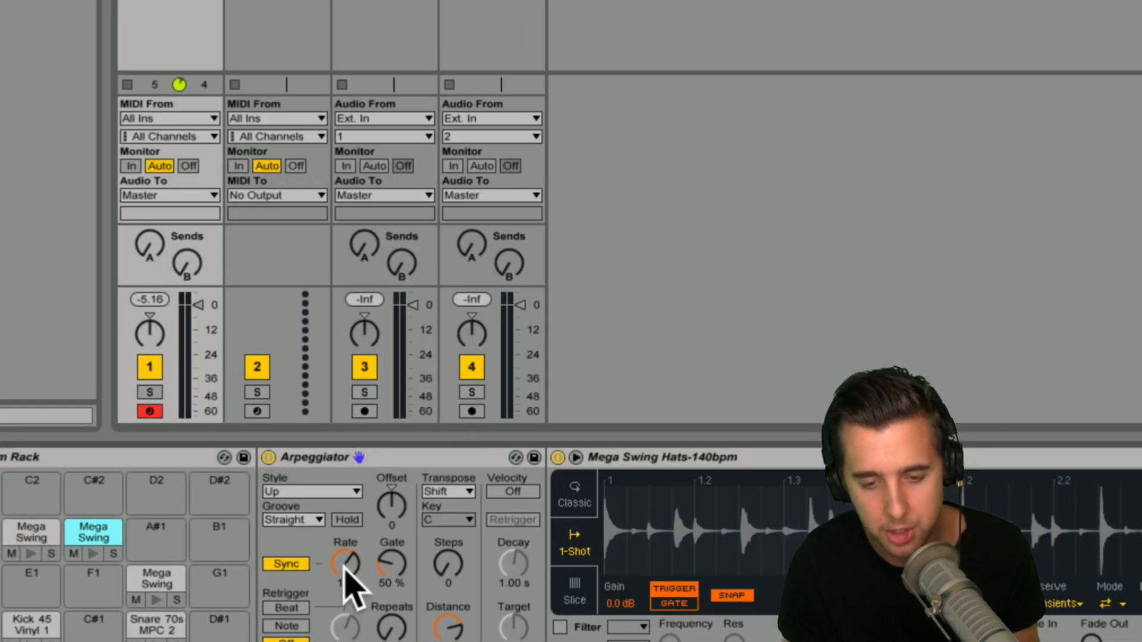
pyautogui.moveTo(357, 577); pyautogui.dragTo(357, 568)
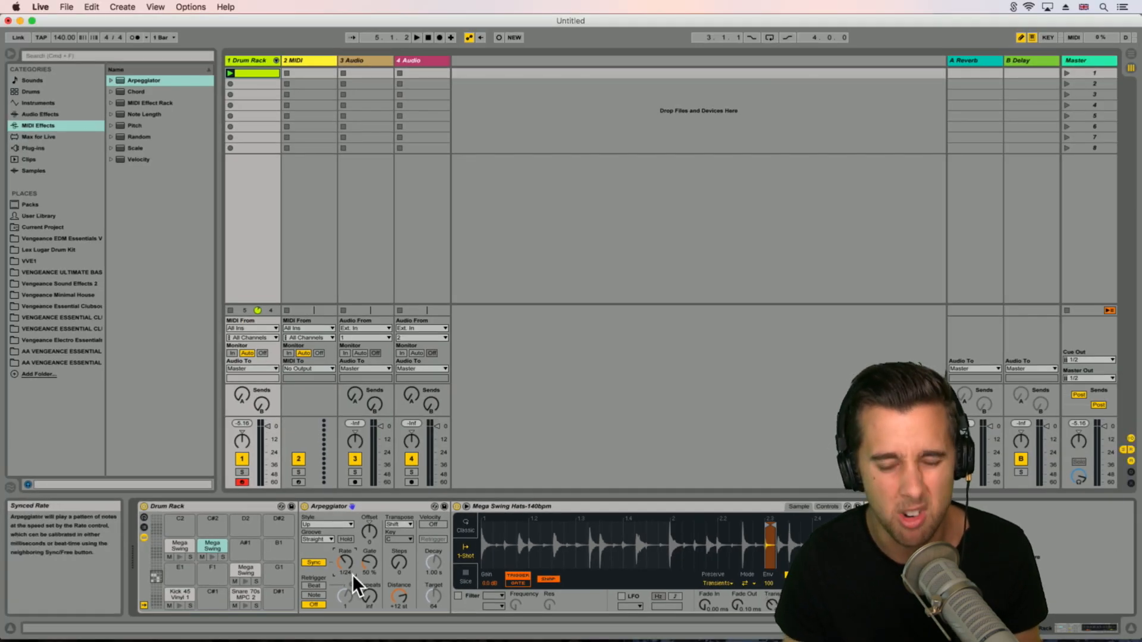
# Step: Add a sustained A1 hat note from 1.4.2 to the end of the bar and play the clip
pyautogui.doubleClick(260, 70)
pyautogui.click(1007, 426)
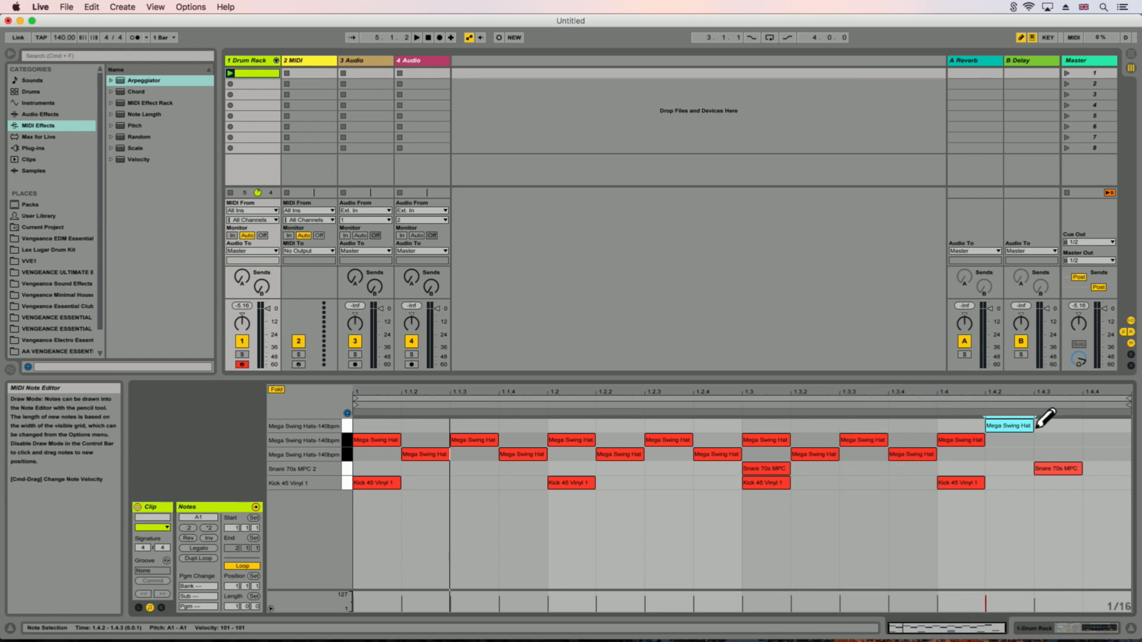
pyautogui.moveTo(1030, 428); pyautogui.dragTo(1116, 433)
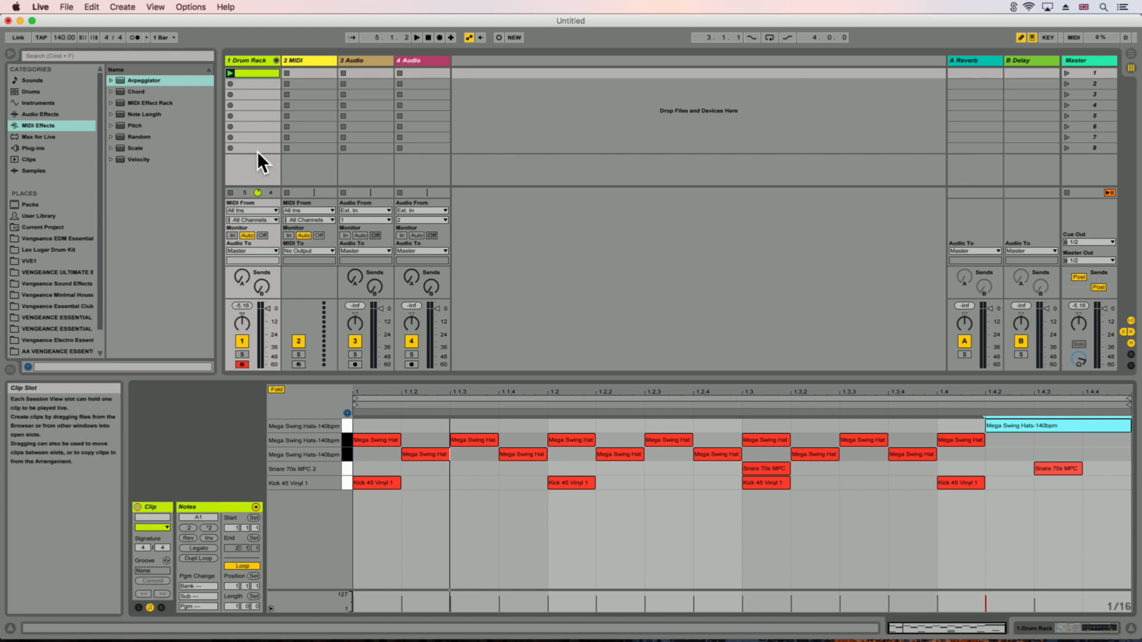
pyautogui.click(229, 74)
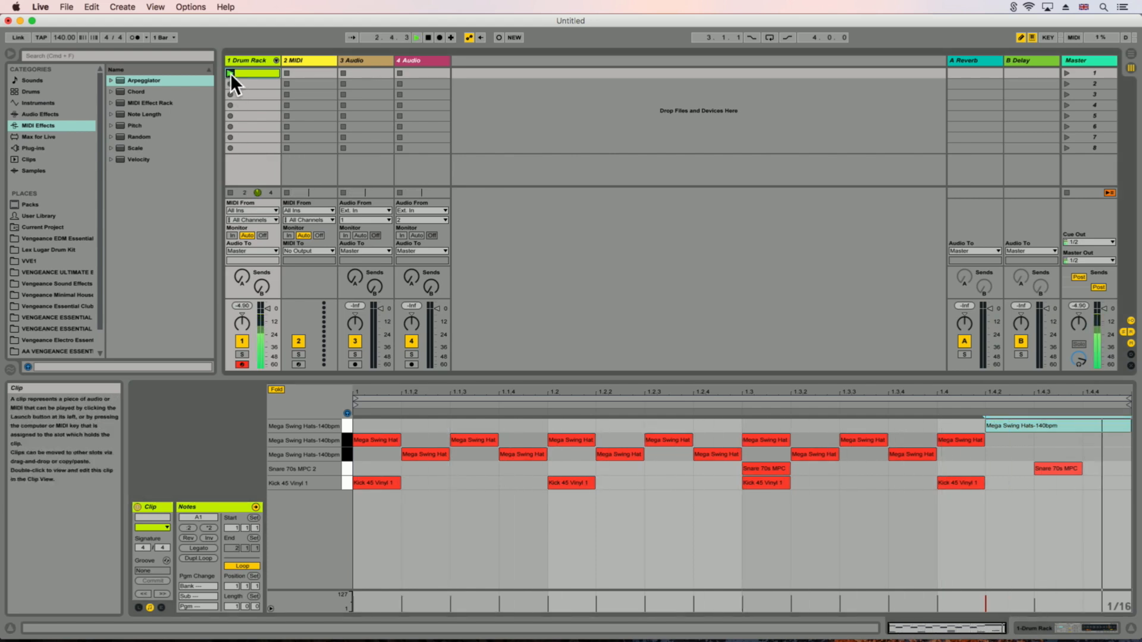
# Step: Replace the G#1 hat at 1.1.3 with a 1/16 A1 note, and remove the G#1 hat at 1.2.3
pyautogui.click(476, 437)
pyautogui.click(470, 426)
pyautogui.click(231, 73)
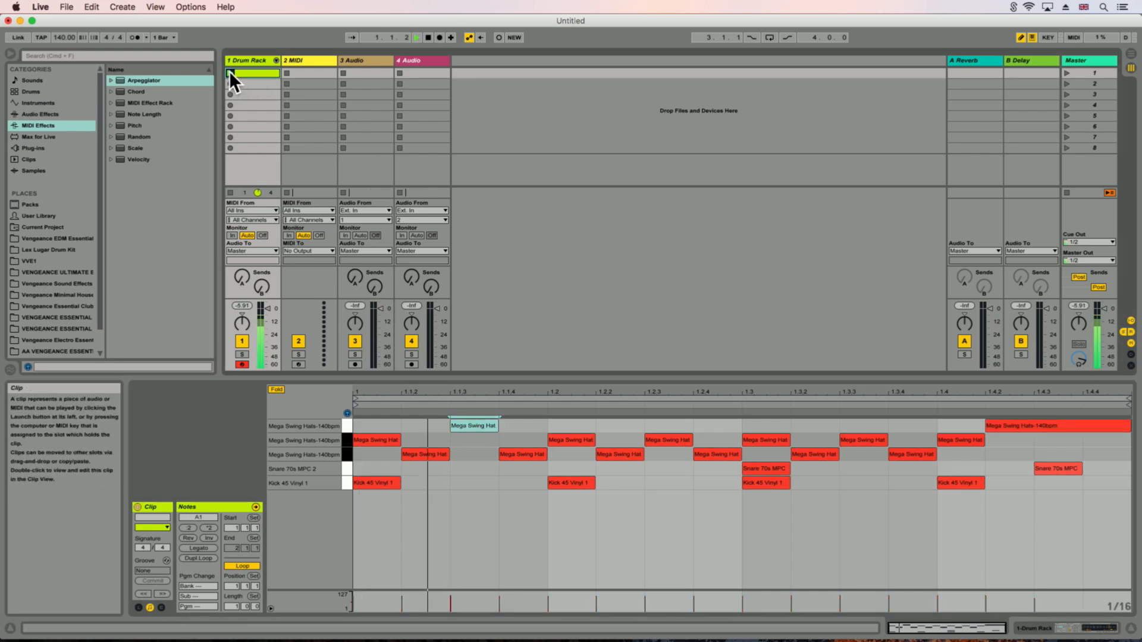
pyautogui.click(669, 440)
pyautogui.click(668, 426)
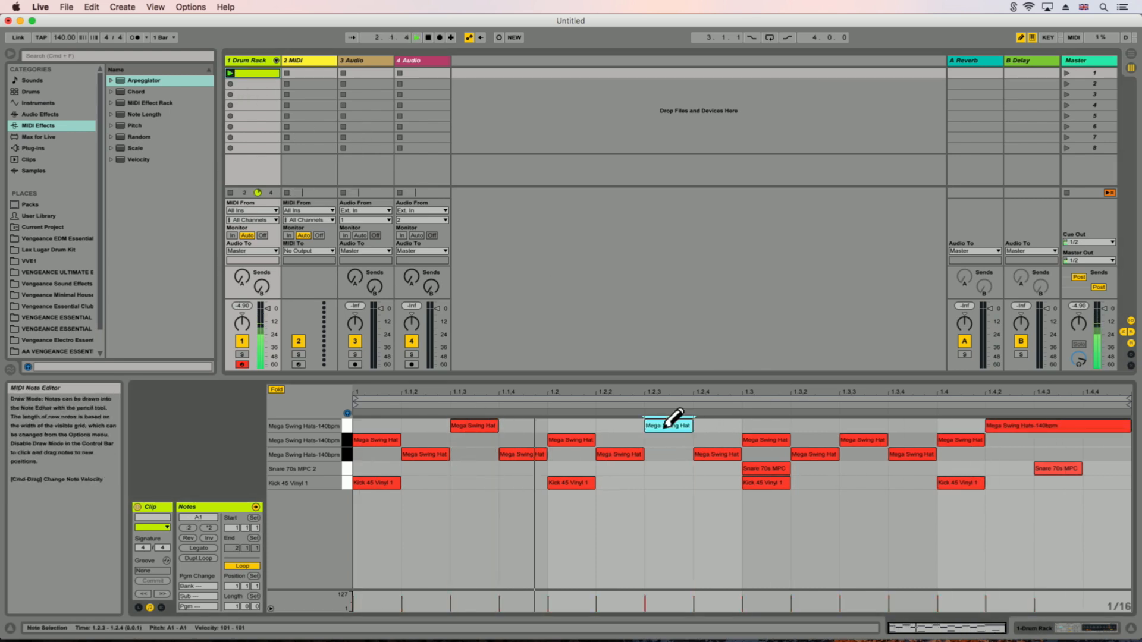
pyautogui.click(665, 424)
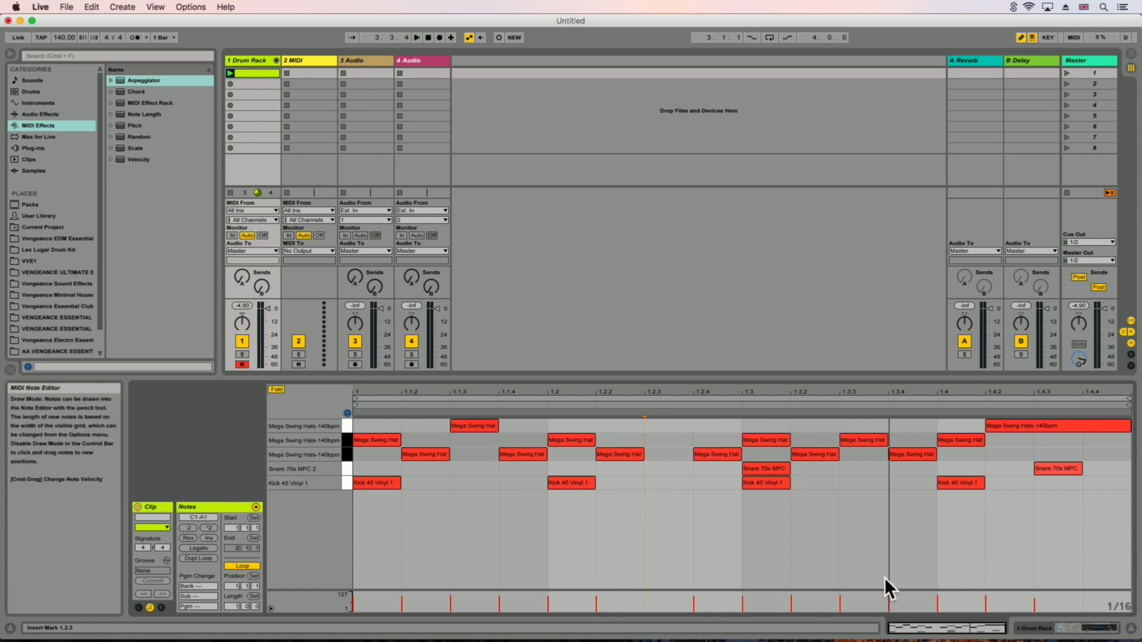
# Step: Copy the arpeggiated A1 pad to A#1 with a 1/48 rate, and place a 1/16 A#1 note at 1.2.3
pyautogui.click(1033, 628)
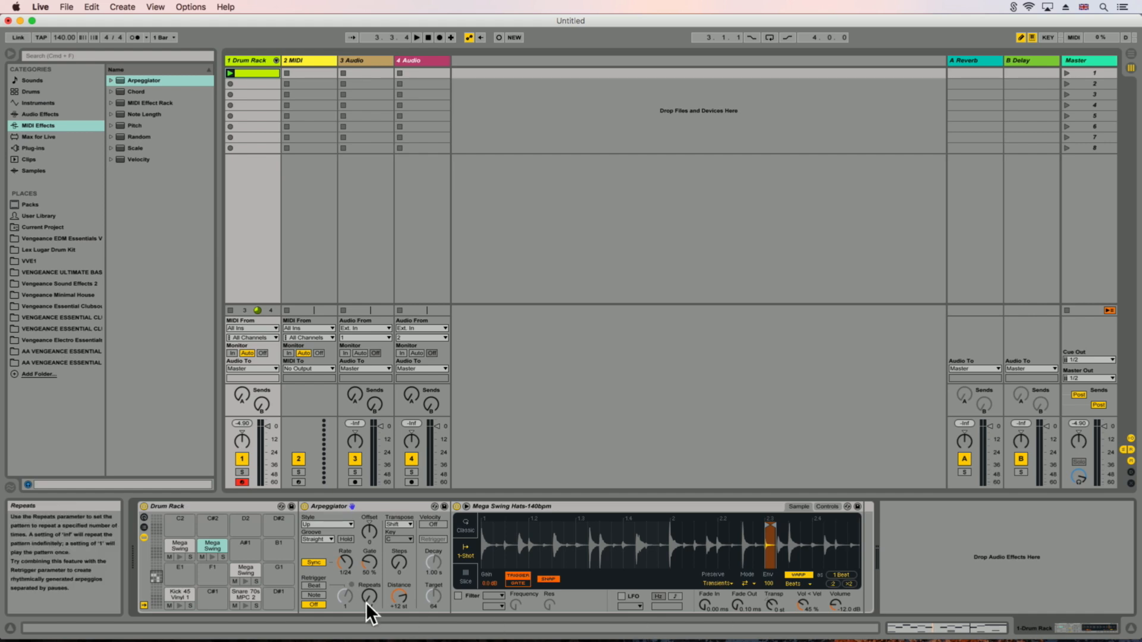
pyautogui.moveTo(207, 546); pyautogui.dragTo(250, 544)
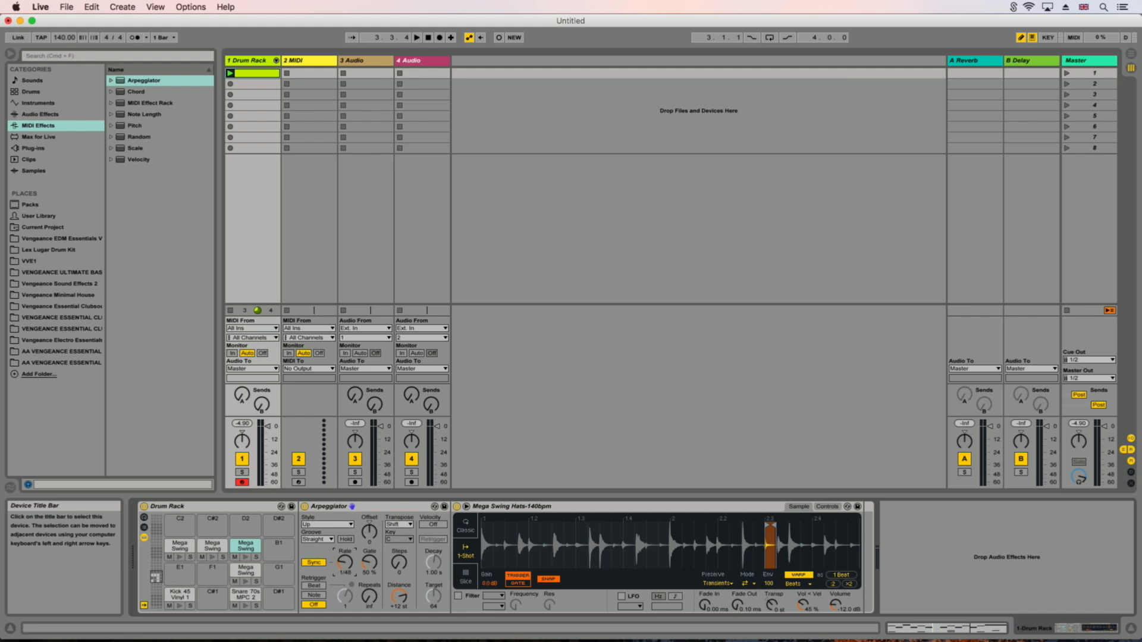
pyautogui.doubleClick(252, 72)
pyautogui.click(663, 425)
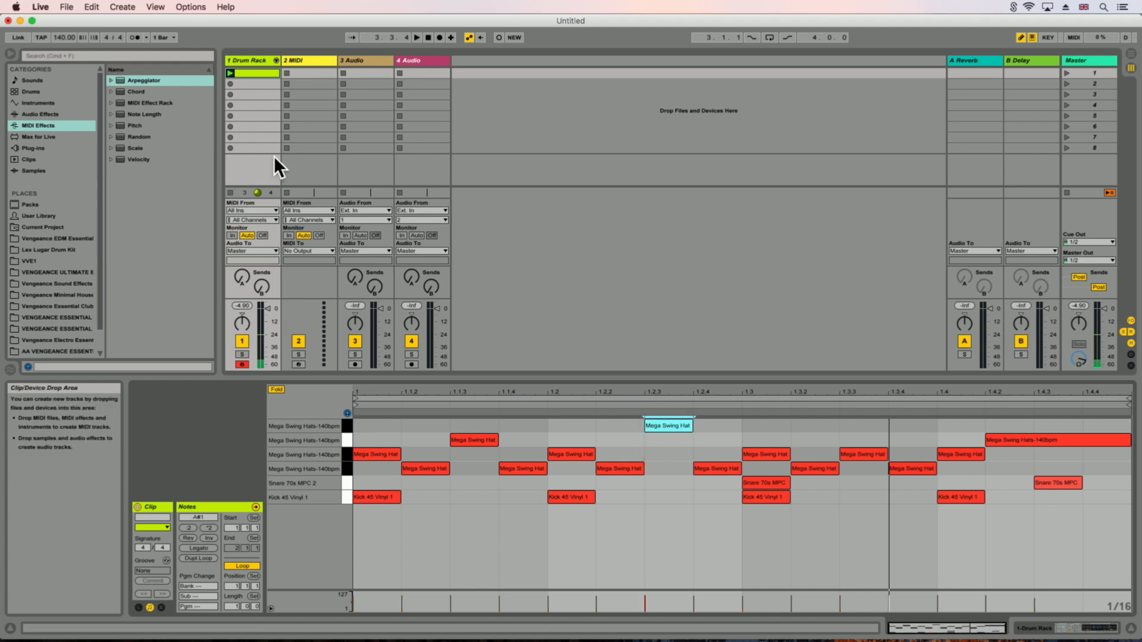
pyautogui.click(231, 73)
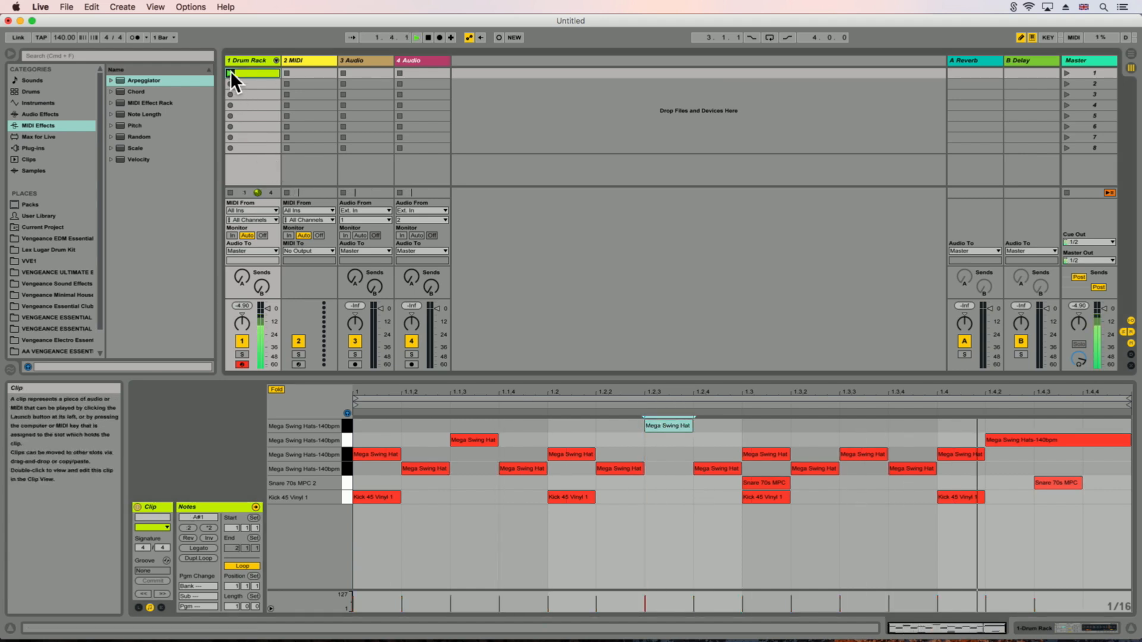
# Step: Shorten the sustained A1 note to end at 1.4.4 and try out a 1/16 A#1 note in the freed slot
pyautogui.moveTo(1125, 440); pyautogui.dragTo(1078, 443)
pyautogui.click(1105, 425)
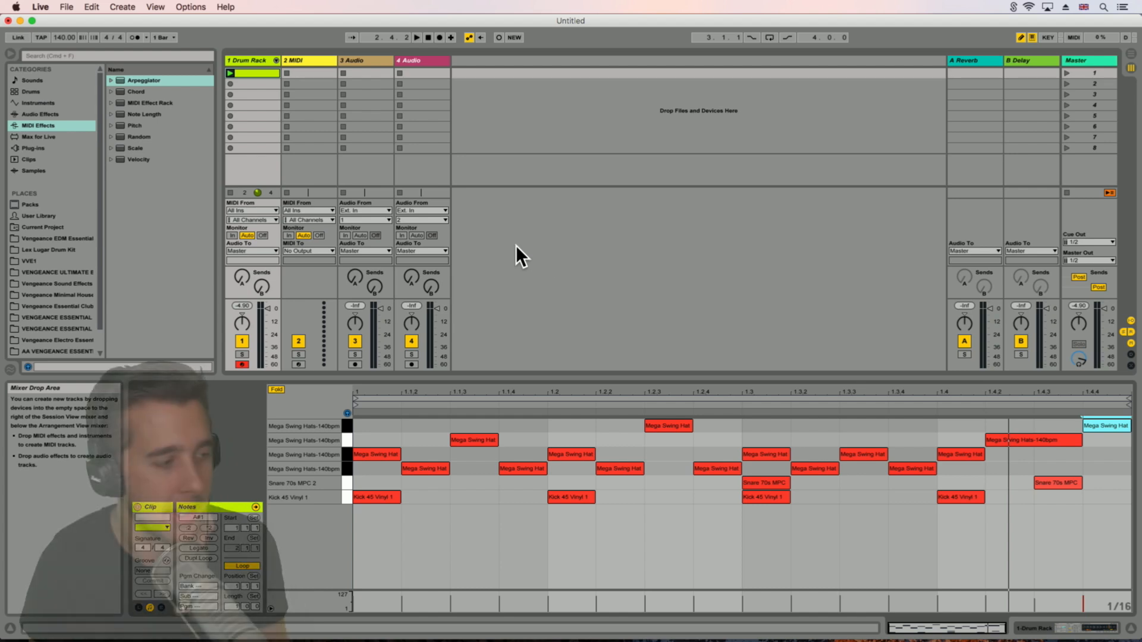
pyautogui.click(230, 74)
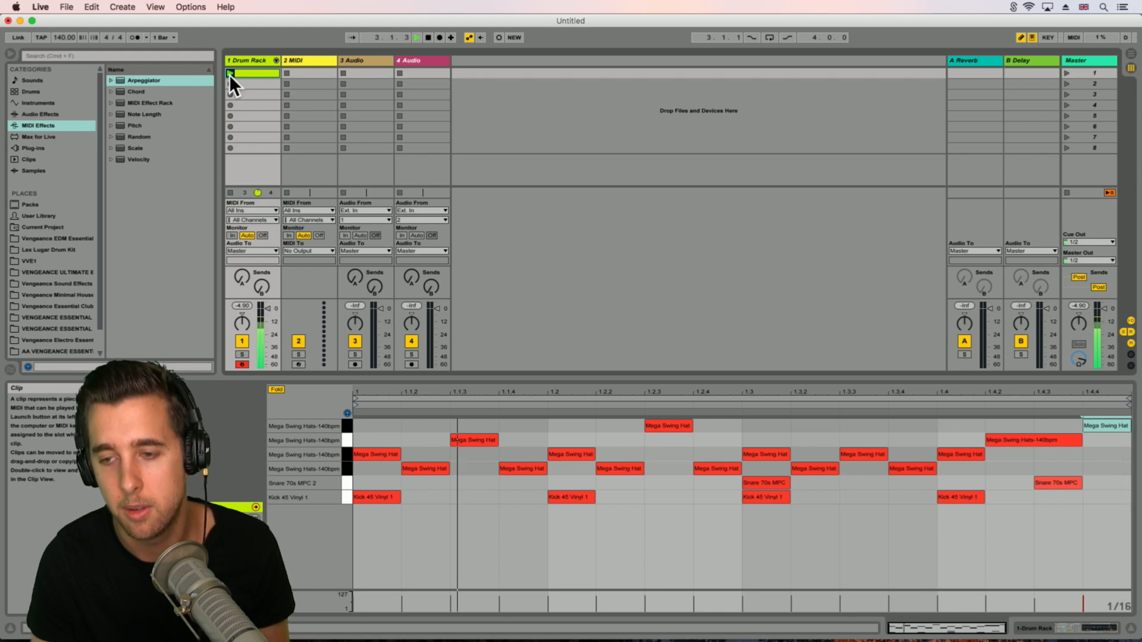
pyautogui.click(1103, 426)
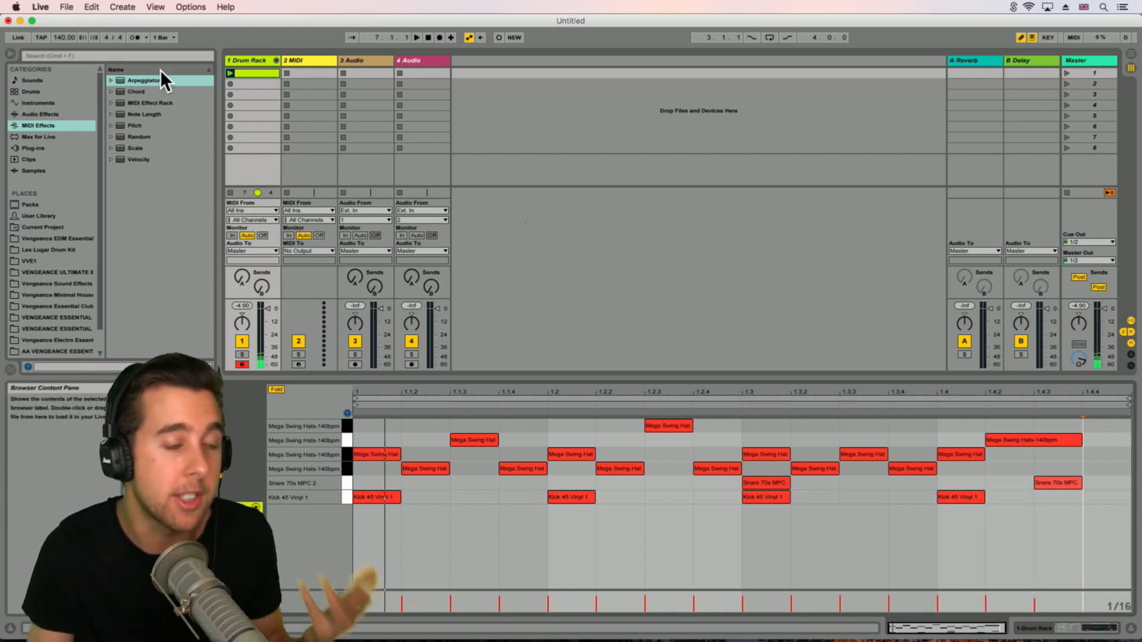
# Step: Browse the full sample library and audition several of the Atmos samples
pyautogui.doubleClick(252, 60)
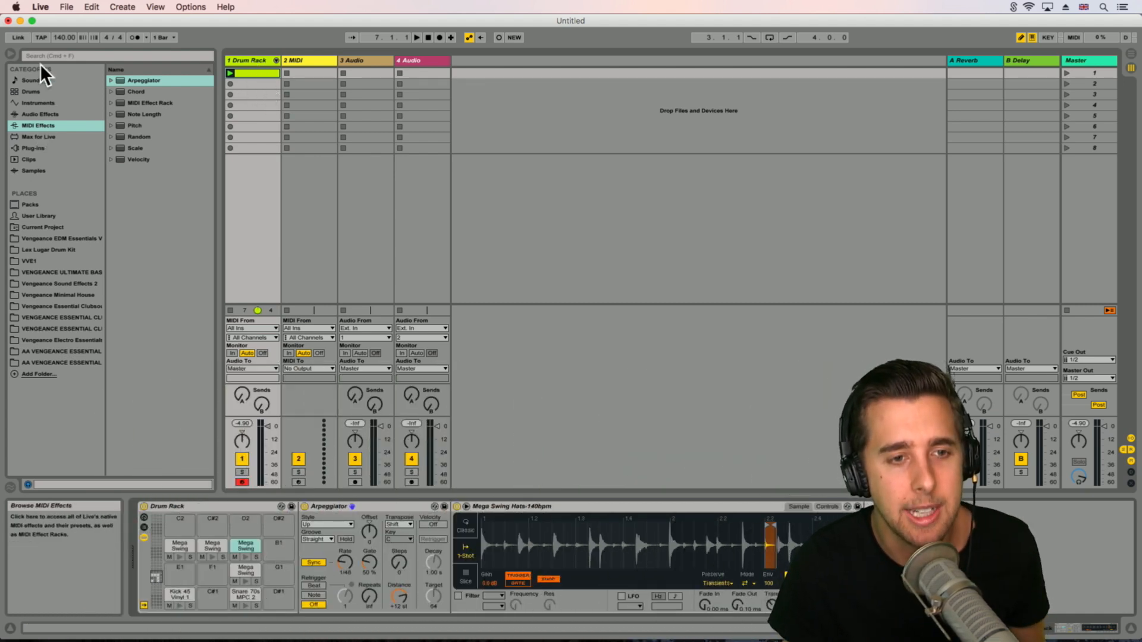
pyautogui.click(35, 171)
pyautogui.click(69, 54)
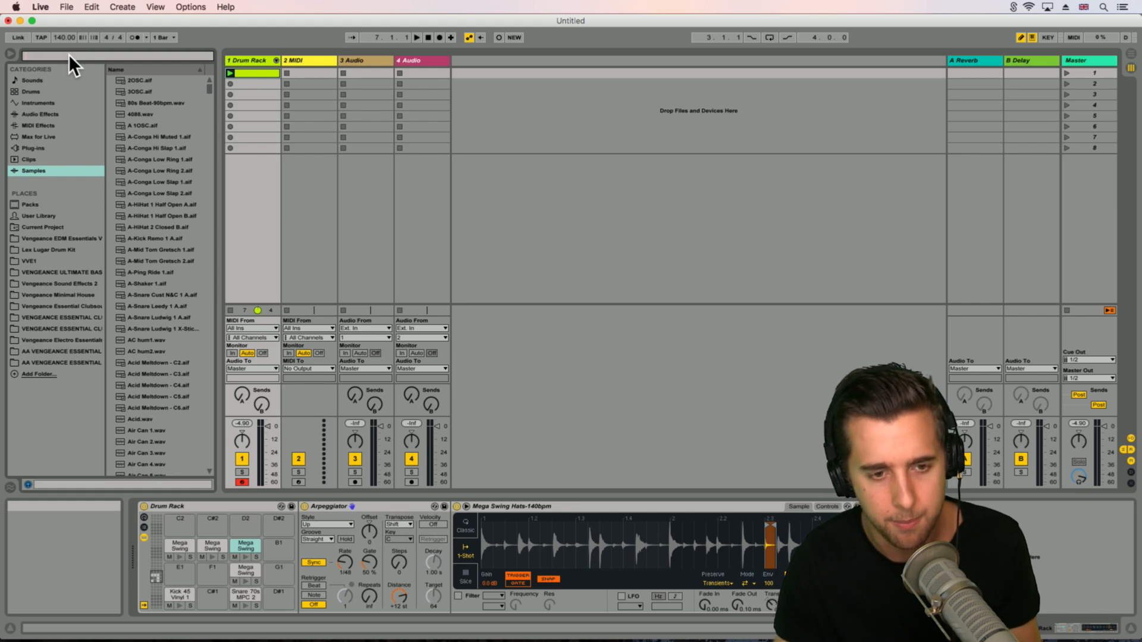
pyautogui.scroll(-15, 158, 292)
pyautogui.scroll(-2, 158, 292)
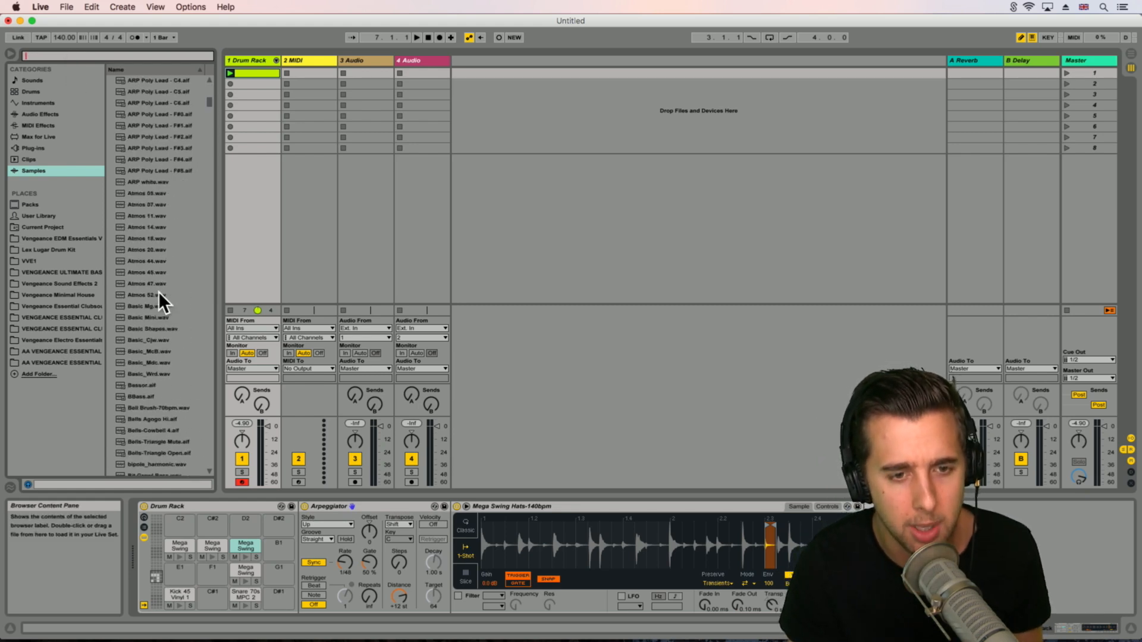
pyautogui.click(145, 229)
pyautogui.click(146, 215)
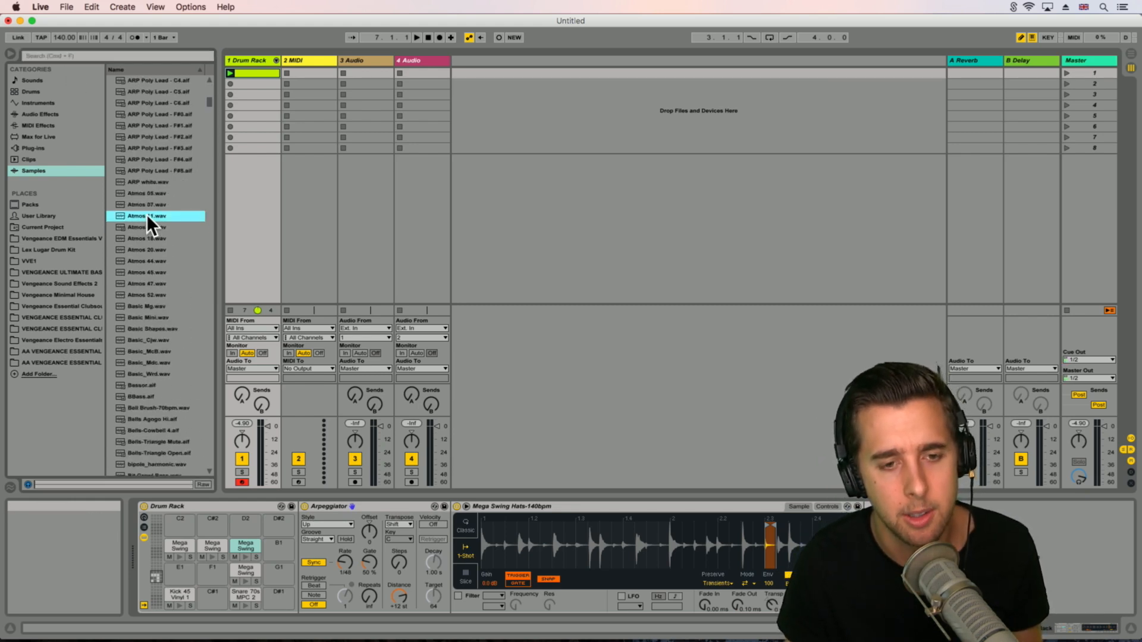
pyautogui.click(145, 205)
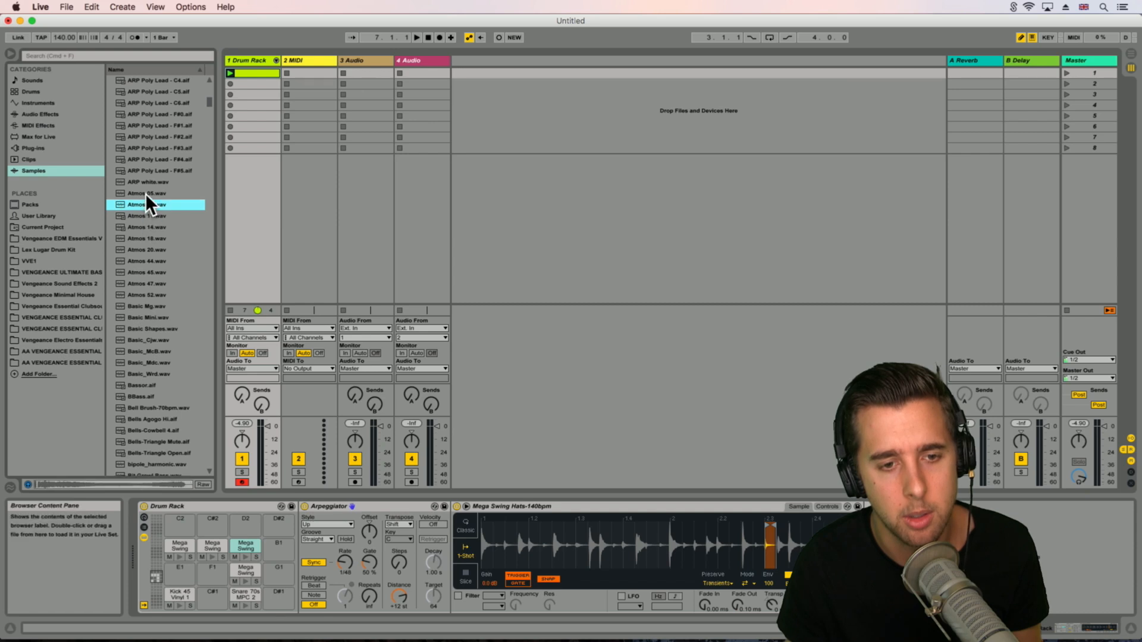
pyautogui.click(145, 194)
# Step: Audition more samples down the alphabetical list, including BS2 - Acid.wav and Clap Demure Synth.wav
pyautogui.click(147, 322)
pyautogui.scroll(-3, 144, 333)
pyautogui.click(144, 337)
pyautogui.scroll(-3, 144, 338)
pyautogui.click(144, 340)
pyautogui.scroll(-5, 145, 338)
pyautogui.click(148, 338)
pyautogui.click(143, 406)
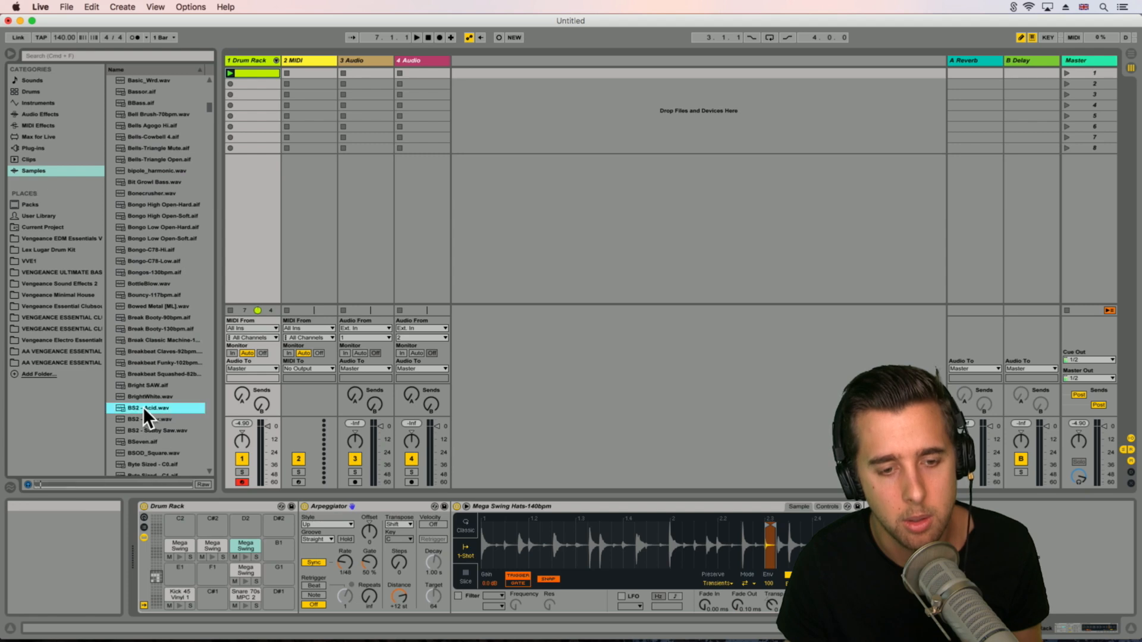
pyautogui.scroll(-5, 144, 407)
pyautogui.scroll(-5, 144, 406)
pyautogui.click(143, 406)
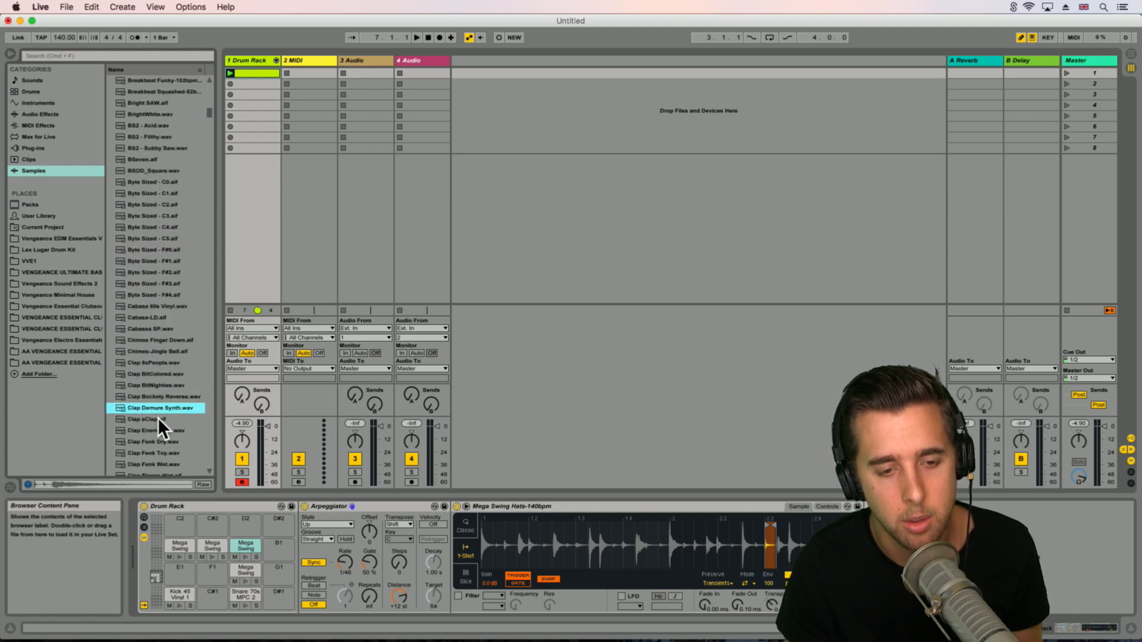
pyautogui.scroll(-10, 156, 419)
pyautogui.click(156, 419)
pyautogui.click(156, 409)
pyautogui.scroll(-4, 154, 413)
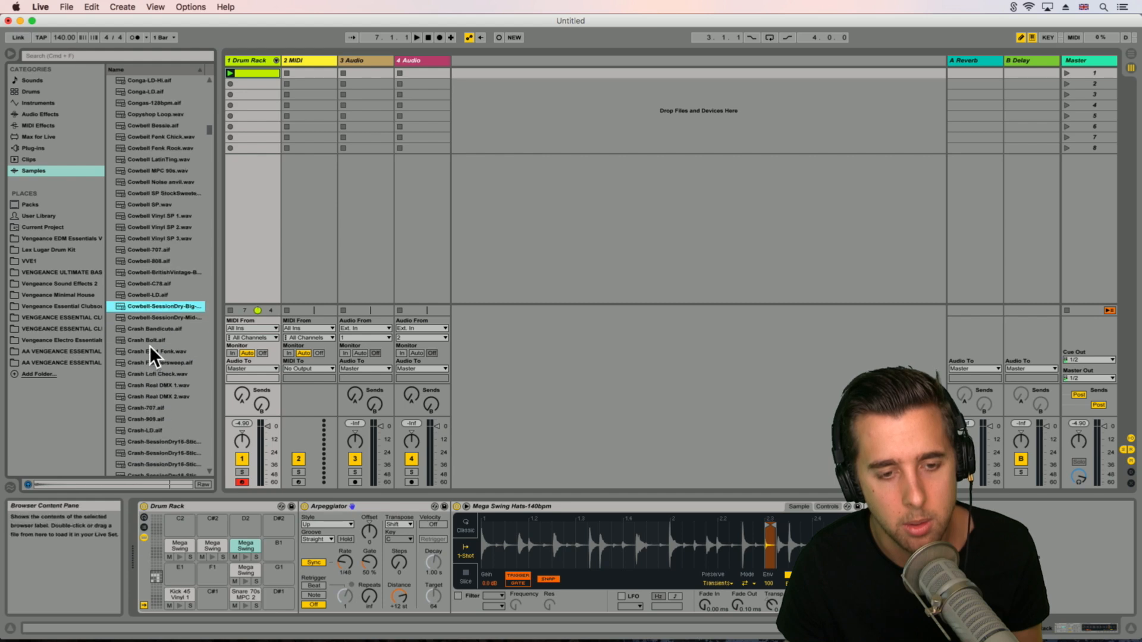
# Step: Audition samples from the crashes onward and load Dirty Neptune-96bpm.aif onto the Drum Rack's D2 pad
pyautogui.click(149, 342)
pyautogui.click(152, 429)
pyautogui.scroll(-8, 152, 427)
pyautogui.scroll(-4, 152, 427)
pyautogui.click(150, 430)
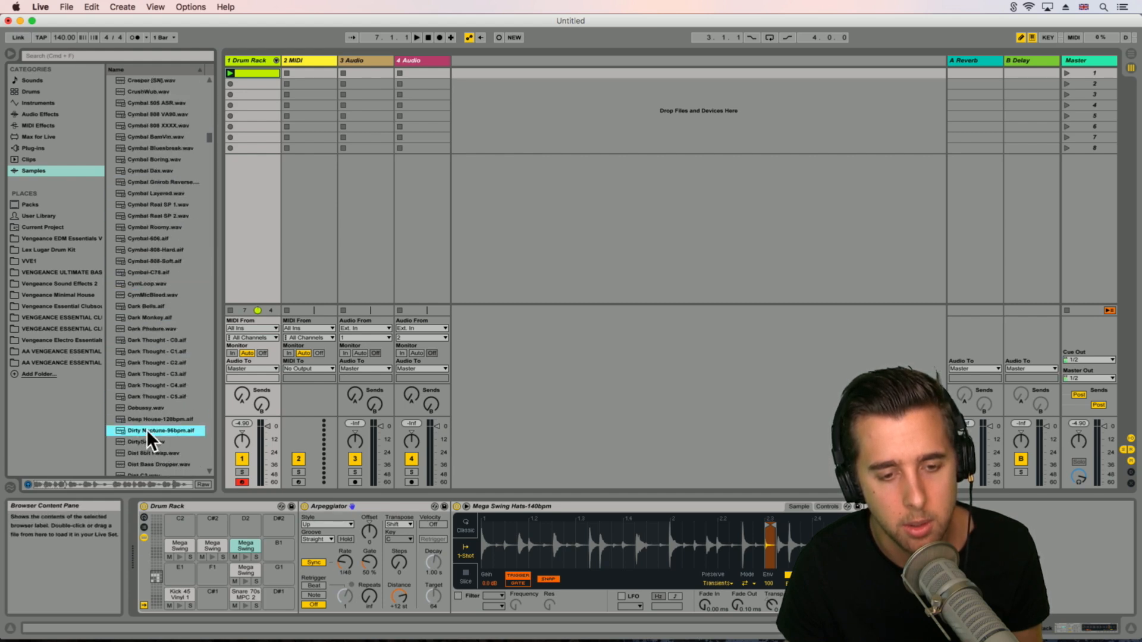
pyautogui.moveTo(150, 429); pyautogui.dragTo(244, 523)
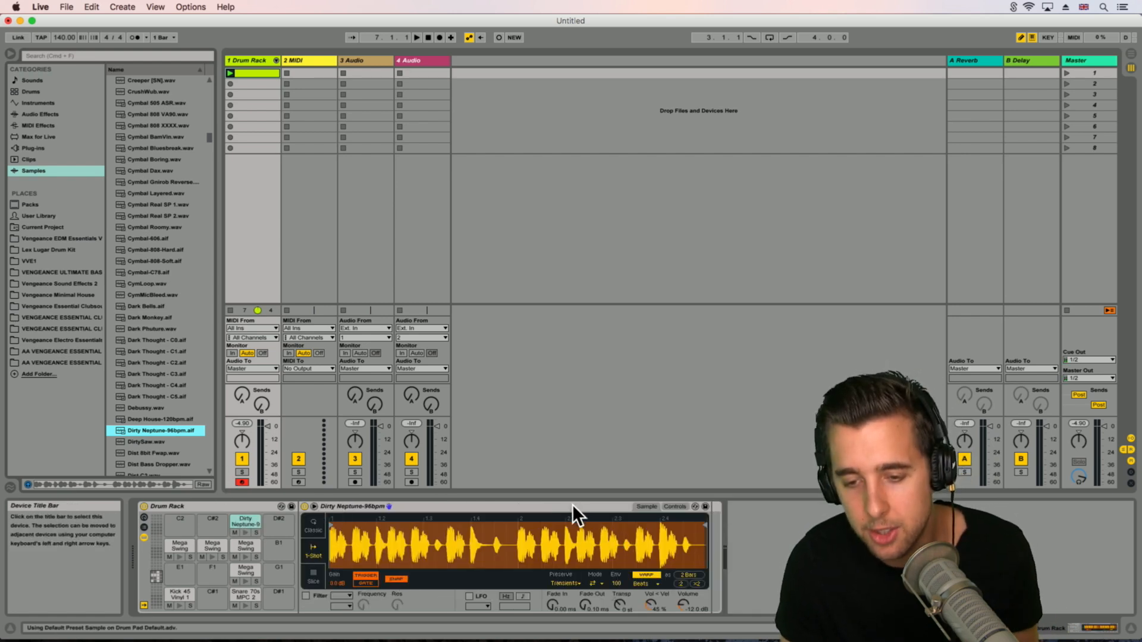
# Step: Move the Dirty Neptune sample's start to about beat 1.4.3 and preview the D2 pad
pyautogui.moveTo(549, 538); pyautogui.dragTo(504, 538)
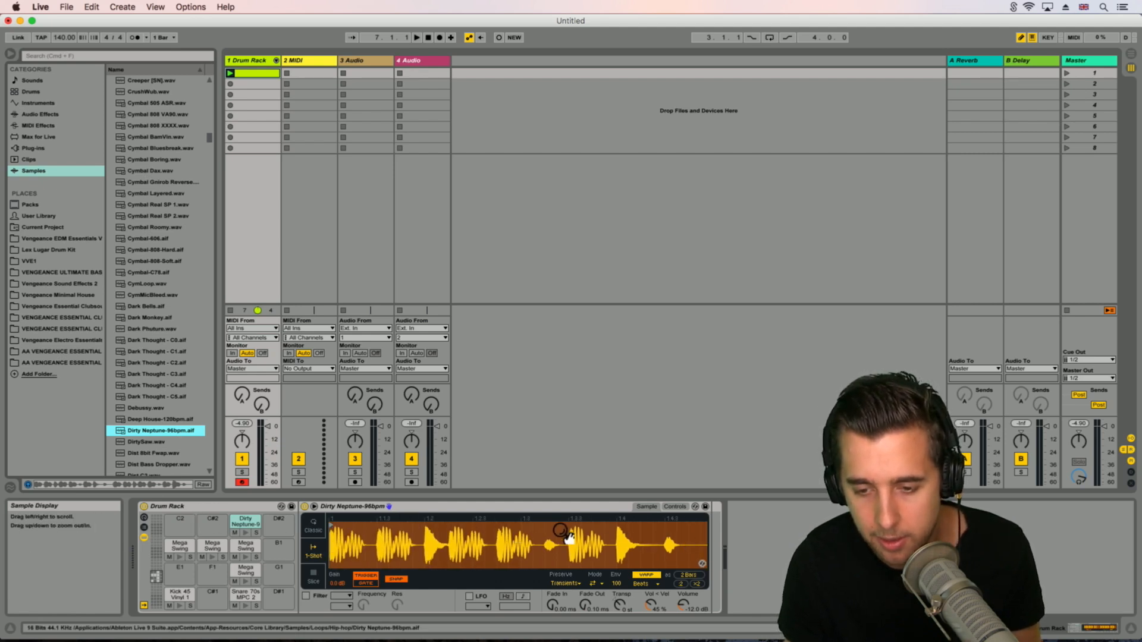
pyautogui.moveTo(336, 523); pyautogui.dragTo(656, 523)
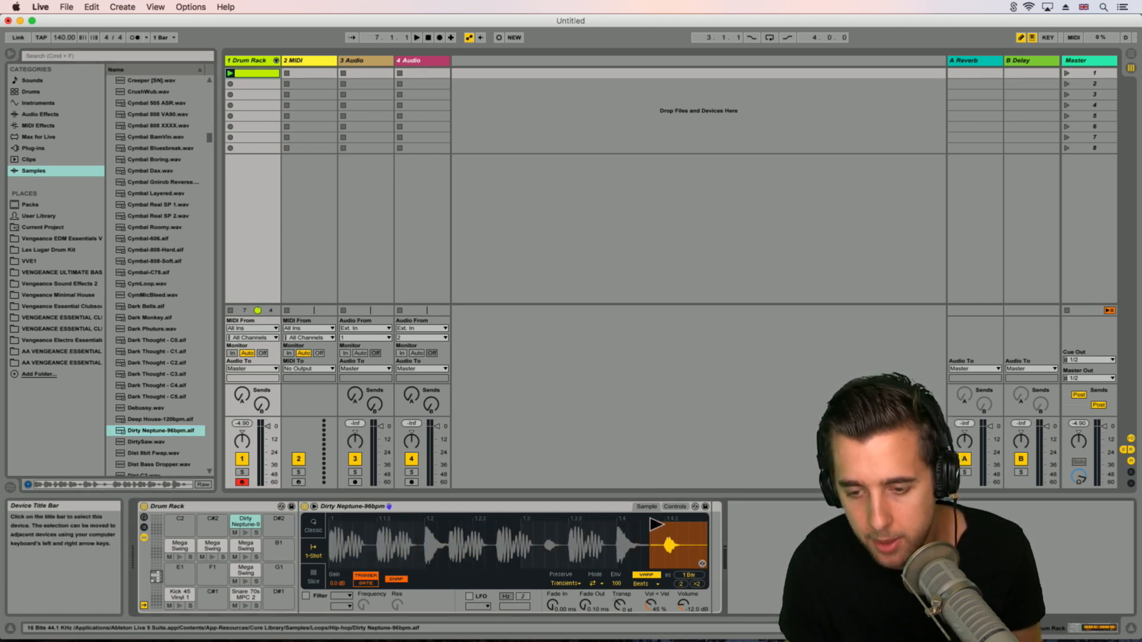
pyautogui.click(257, 524)
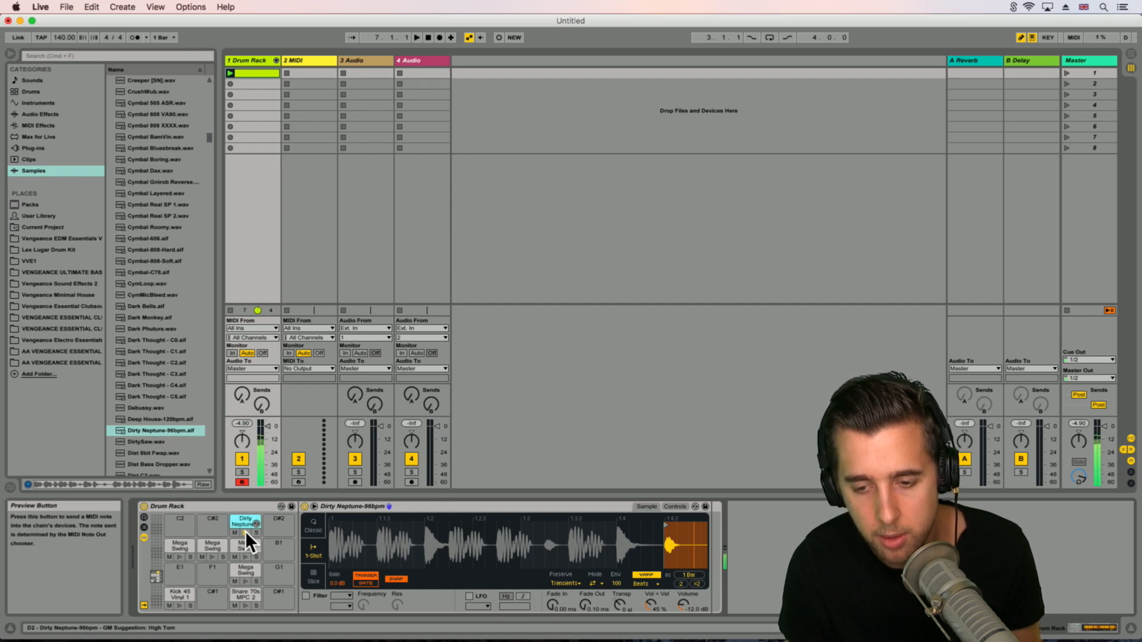
pyautogui.click(245, 532)
pyautogui.moveTo(633, 556); pyautogui.dragTo(477, 557)
pyautogui.click(245, 532)
pyautogui.press('space')
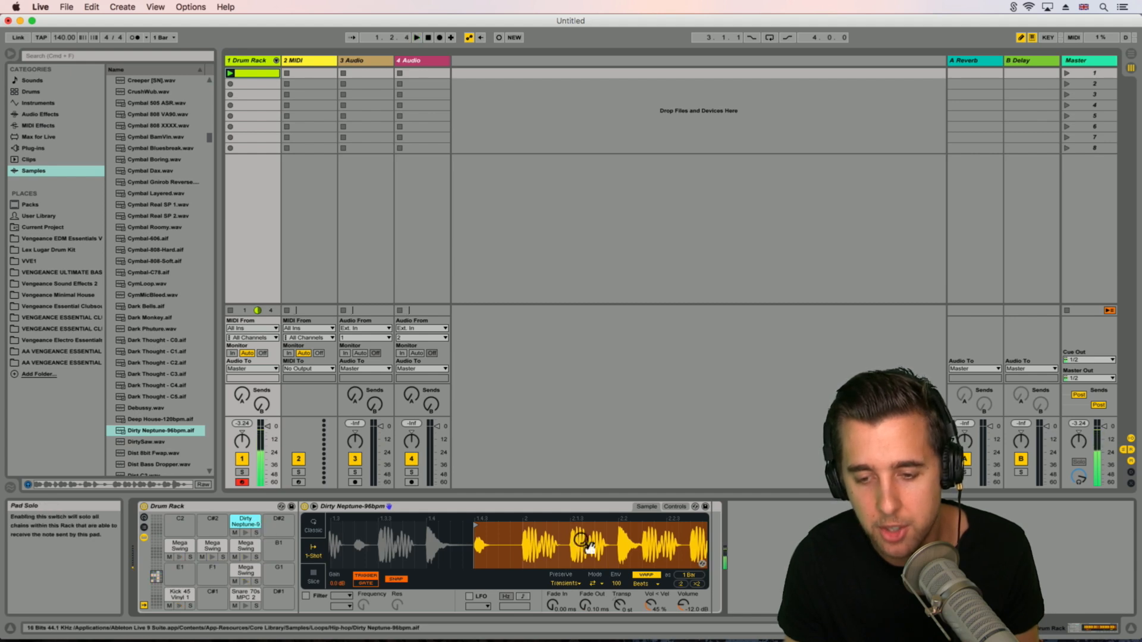
# Step: Trim the Dirty Neptune sample's end to leave only the single hit at 1.4.3, and preview the pad
pyautogui.moveTo(586, 543); pyautogui.dragTo(421, 544)
pyautogui.moveTo(658, 544); pyautogui.dragTo(620, 544)
pyautogui.moveTo(706, 526); pyautogui.dragTo(405, 528)
pyautogui.moveTo(346, 535)
pyautogui.mouseDown()
pyautogui.moveTo(608, 526)
pyautogui.moveTo(538, 526)
pyautogui.mouseUp()
pyautogui.click(247, 533)
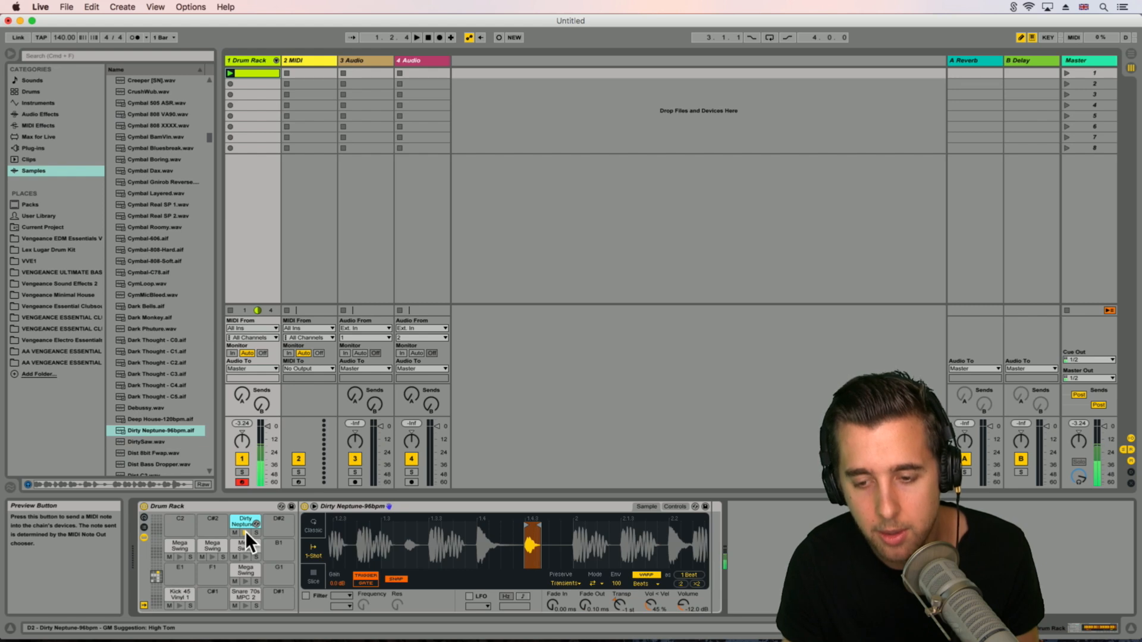
# Step: Lower the Dirty Neptune sample's volume to -13.7 dB and draw its clip notes at 1.1.3, 1.2.2, 1.3.2, 1.4 and 1.4.4
pyautogui.moveTo(684, 610)
pyautogui.mouseDown()
pyautogui.moveTo(683, 630)
pyautogui.moveTo(684, 609)
pyautogui.mouseUp()
pyautogui.doubleClick(254, 70)
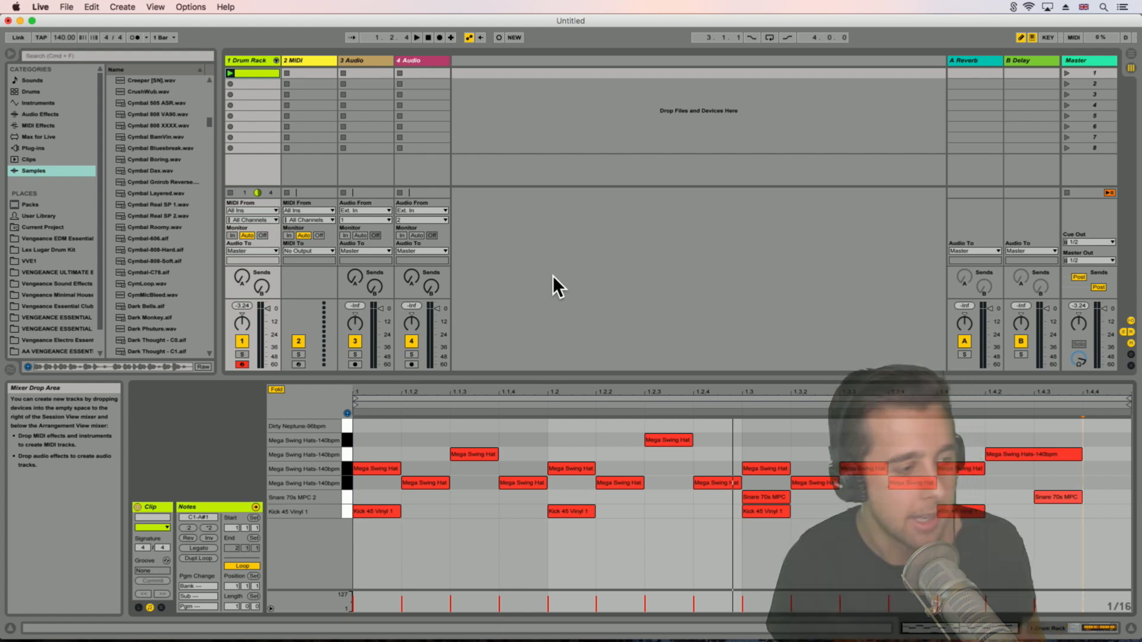
pyautogui.click(452, 426)
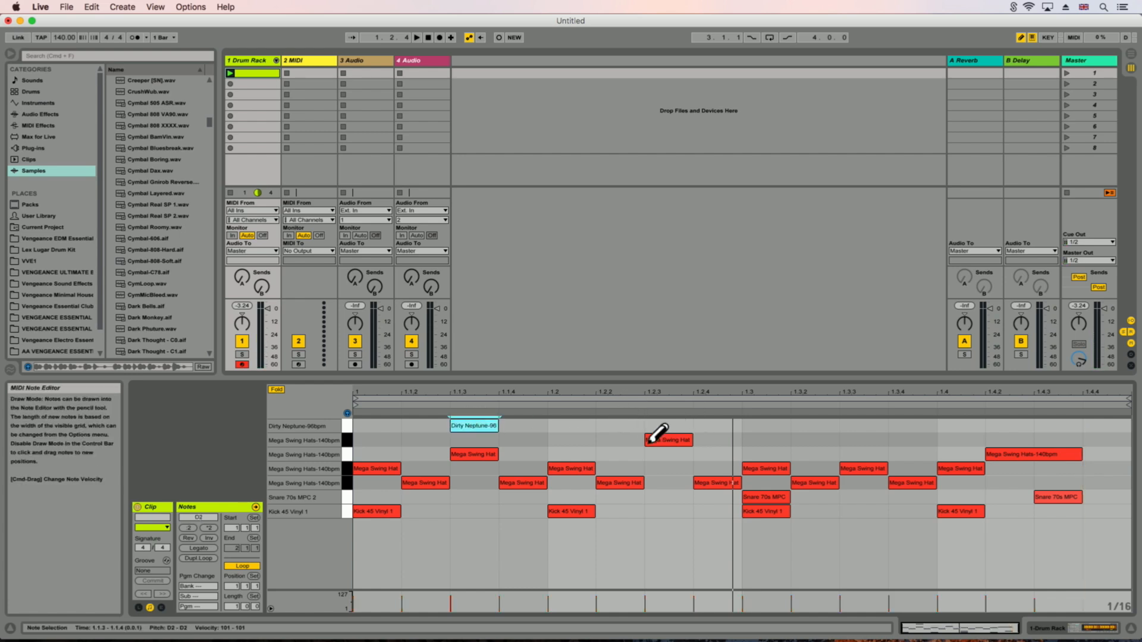
pyautogui.click(622, 426)
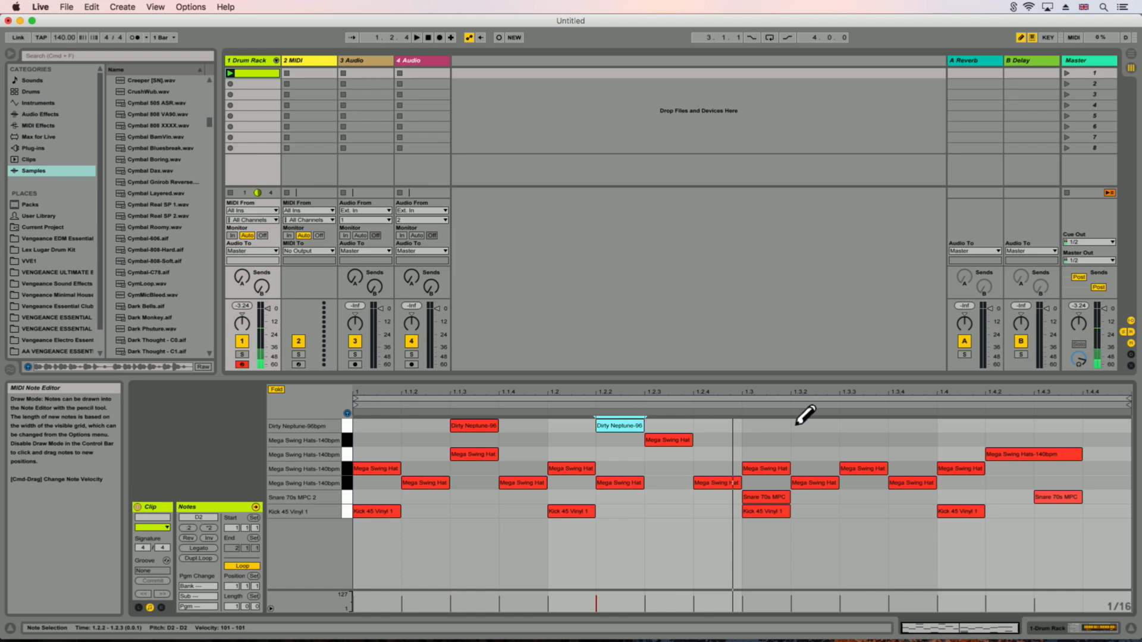
pyautogui.click(824, 426)
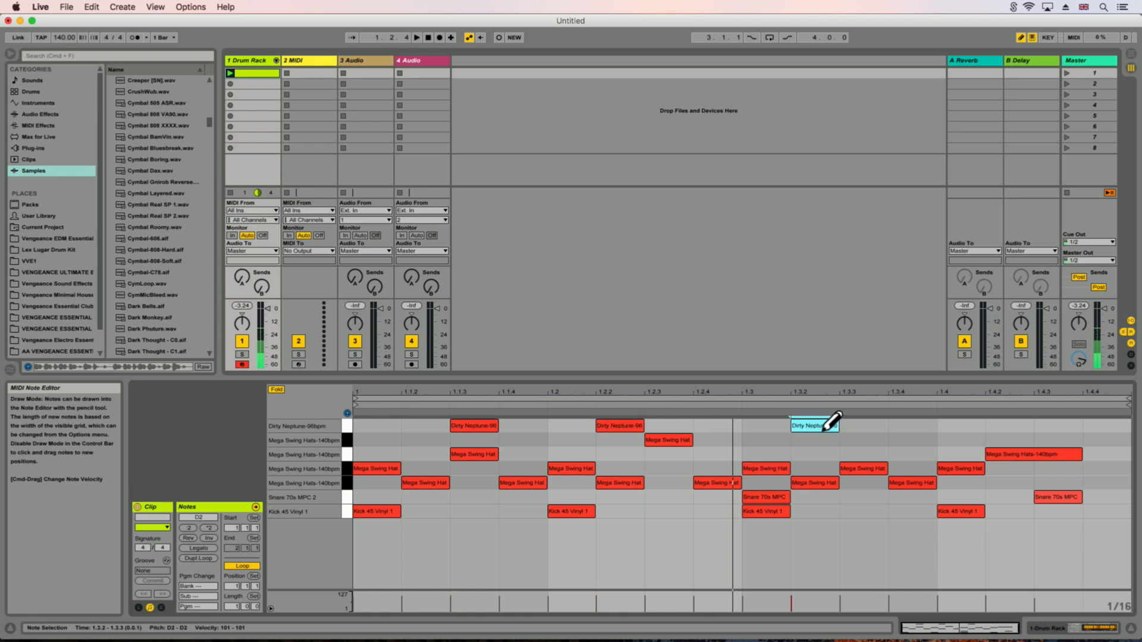
pyautogui.click(962, 425)
pyautogui.click(1106, 426)
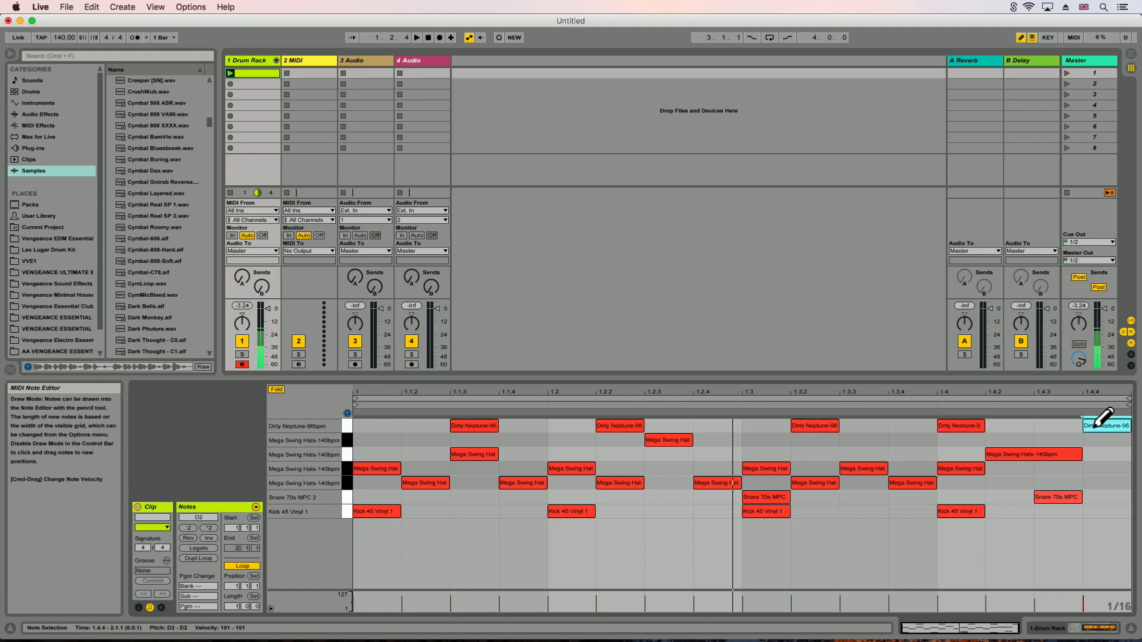
# Step: Replace the Dirty Neptune note at 1.4 with one at 1.4.2, and play the clip
pyautogui.click(962, 426)
pyautogui.click(1009, 425)
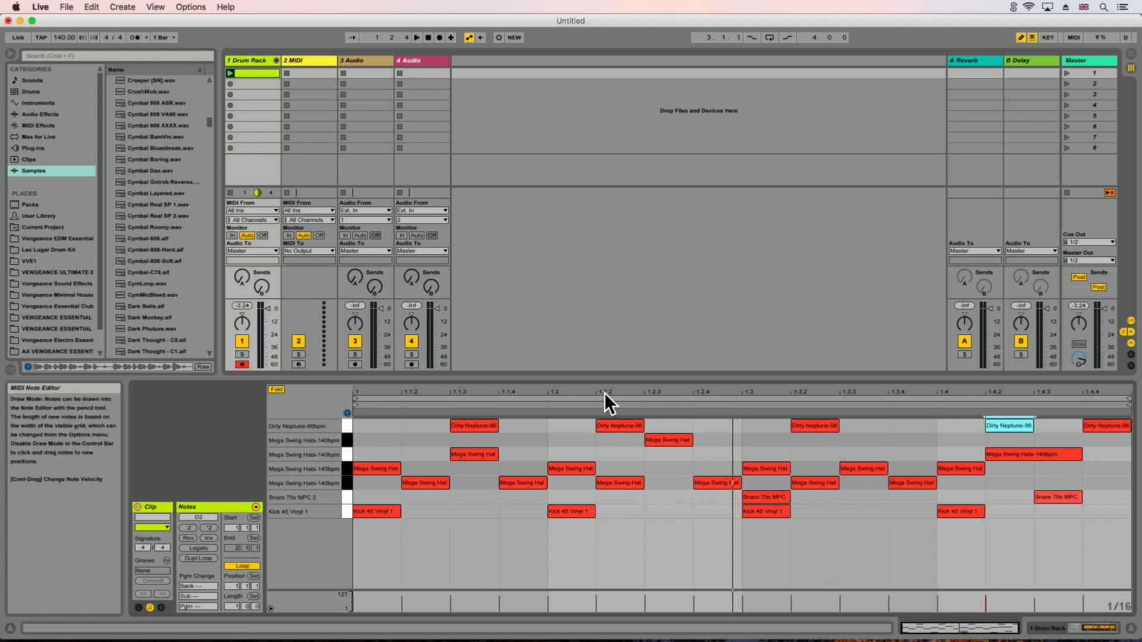
pyautogui.click(230, 73)
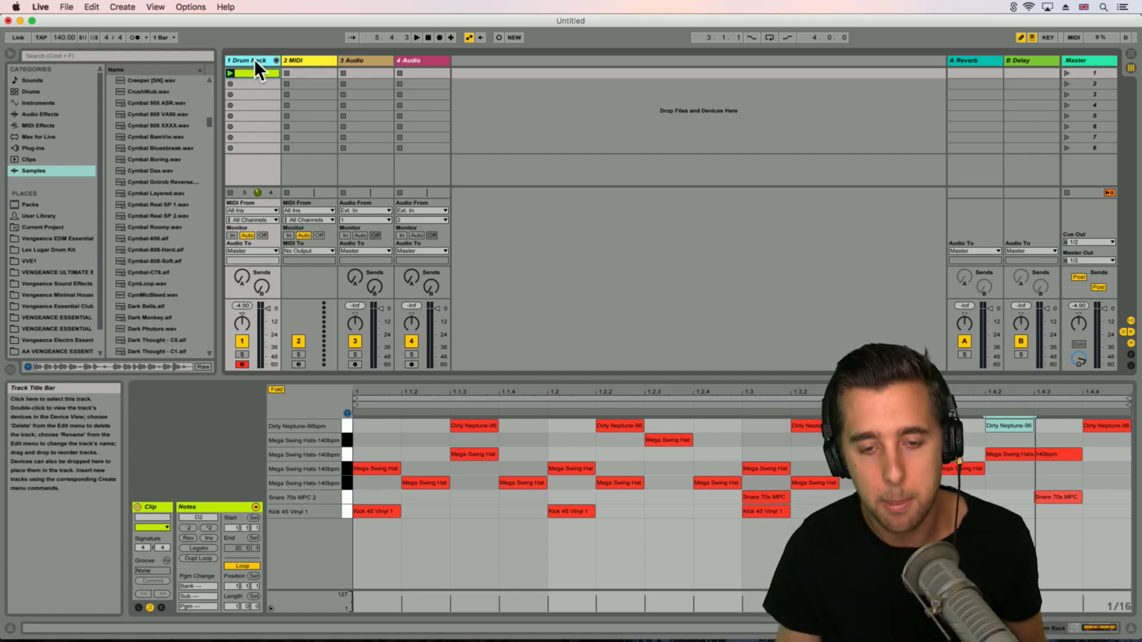
# Step: Copy the Dirty Neptune pad from D2 to C#2 and add an Arpeggiator with a 1/24 rate to the copy
pyautogui.doubleClick(255, 60)
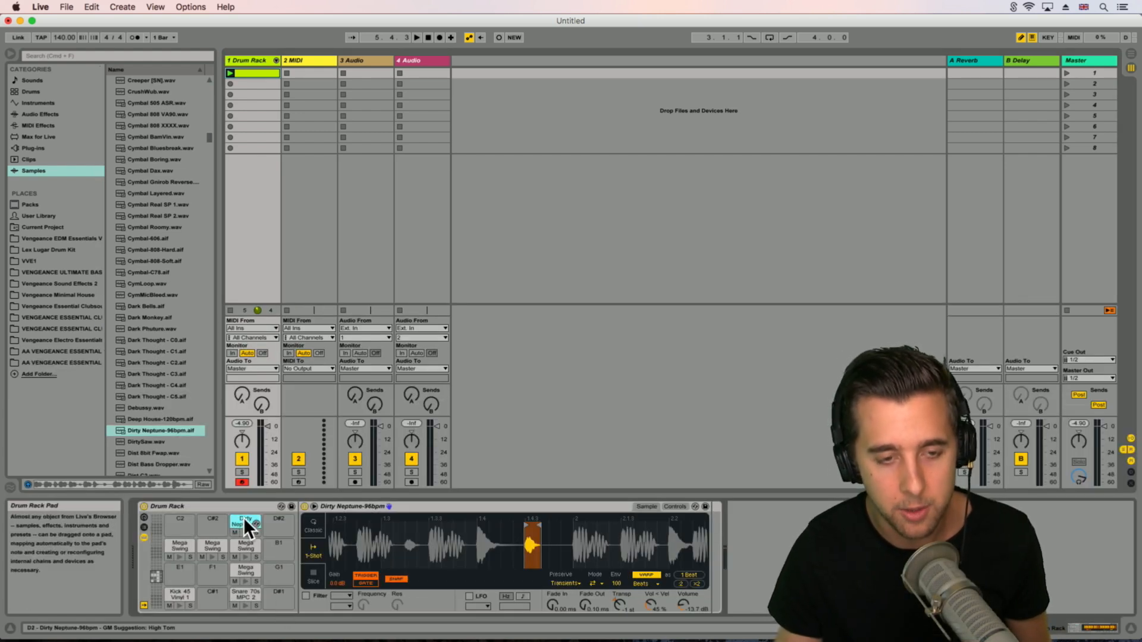
pyautogui.moveTo(241, 517); pyautogui.dragTo(210, 518)
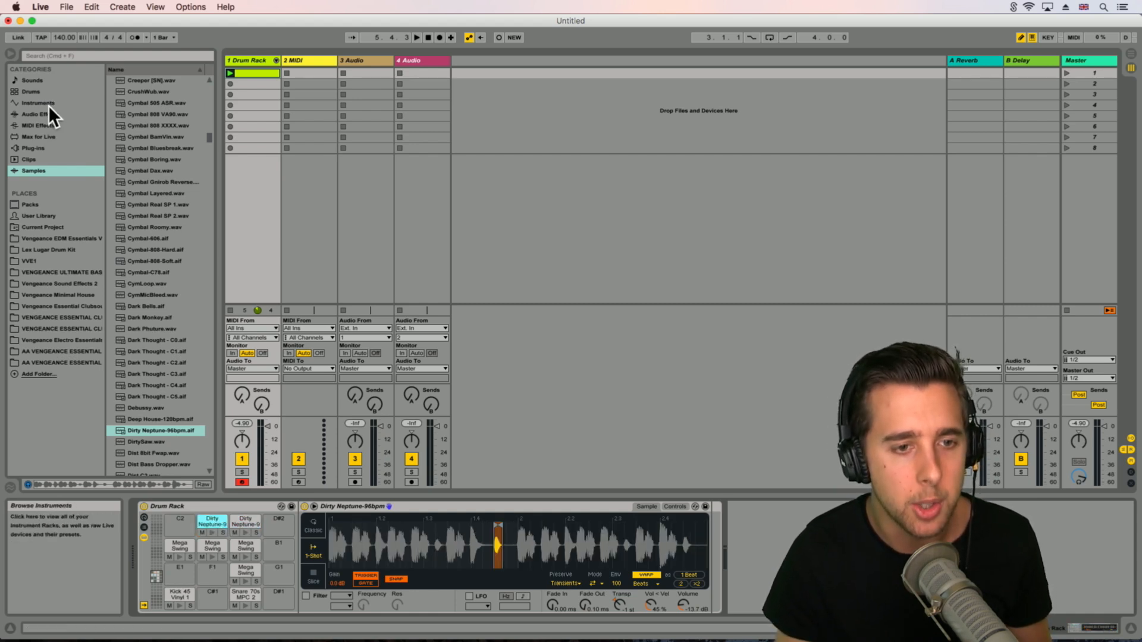
pyautogui.click(37, 126)
pyautogui.moveTo(135, 78); pyautogui.dragTo(212, 519)
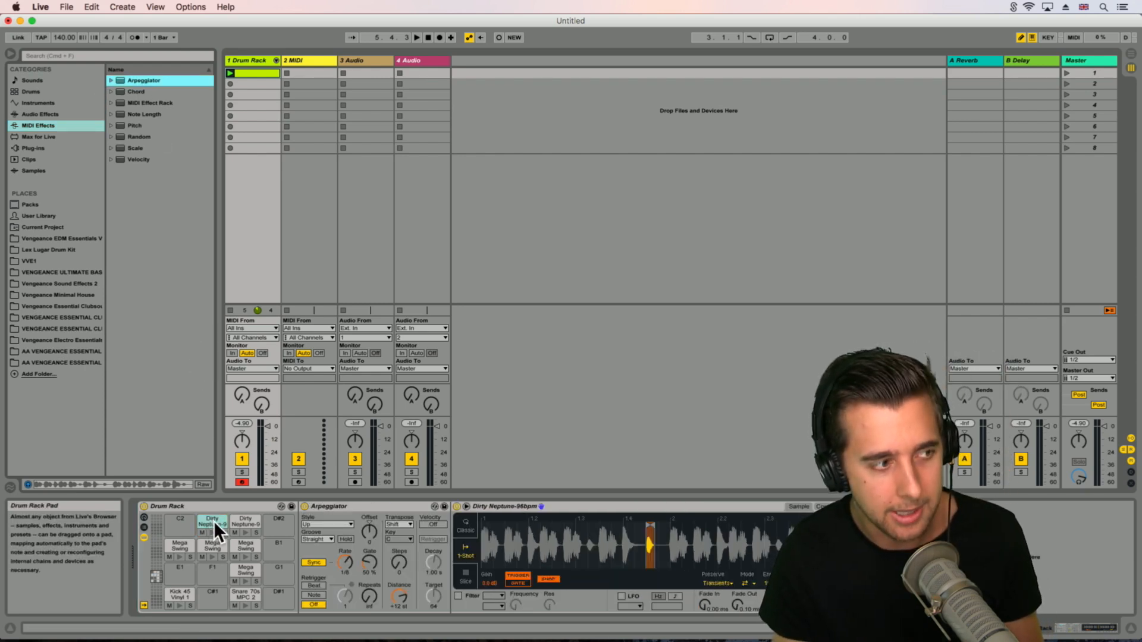
pyautogui.moveTo(348, 562); pyautogui.dragTo(348, 541)
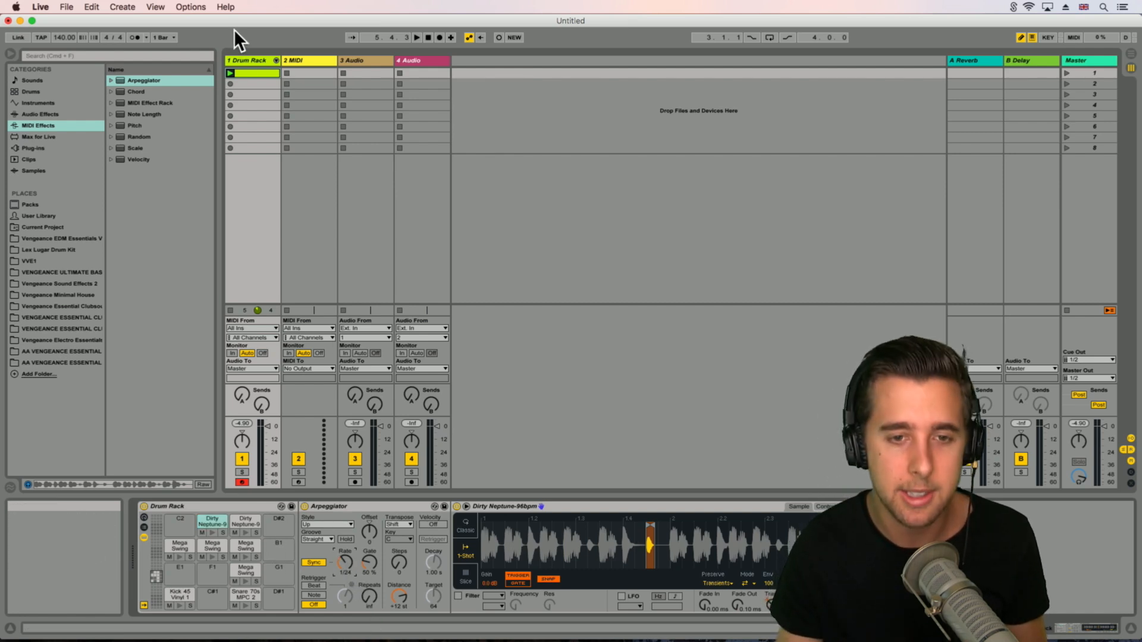
# Step: Move the Dirty Neptune note at 1.2.2 to the C#2 row, add another there at 1.3.4, and play the clip
pyautogui.doubleClick(249, 73)
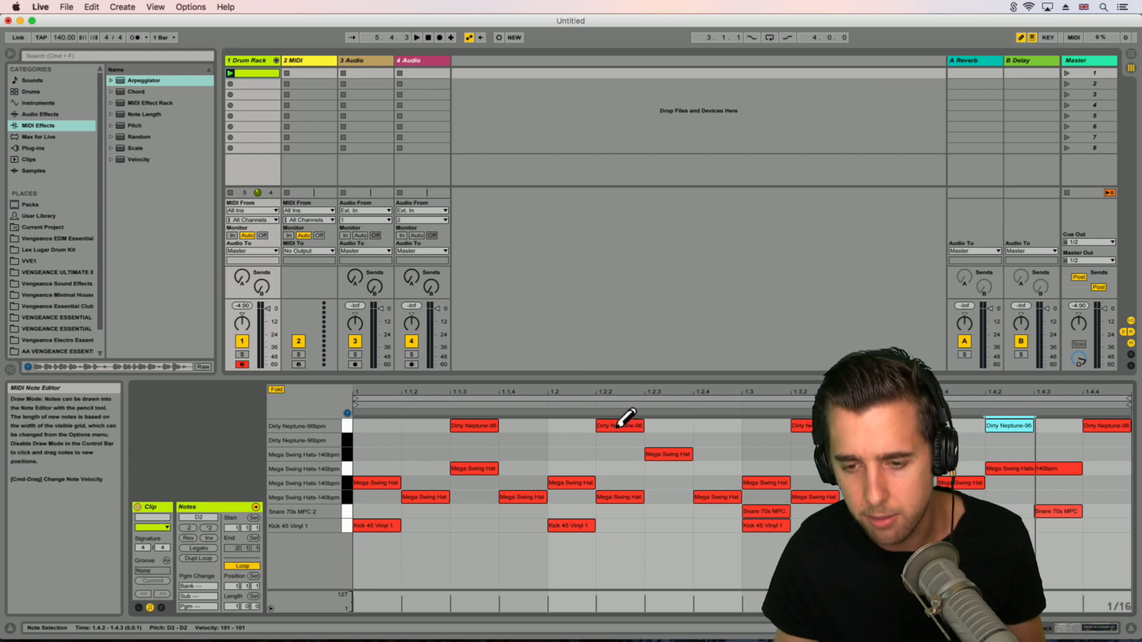
pyautogui.moveTo(619, 427); pyautogui.dragTo(619, 441)
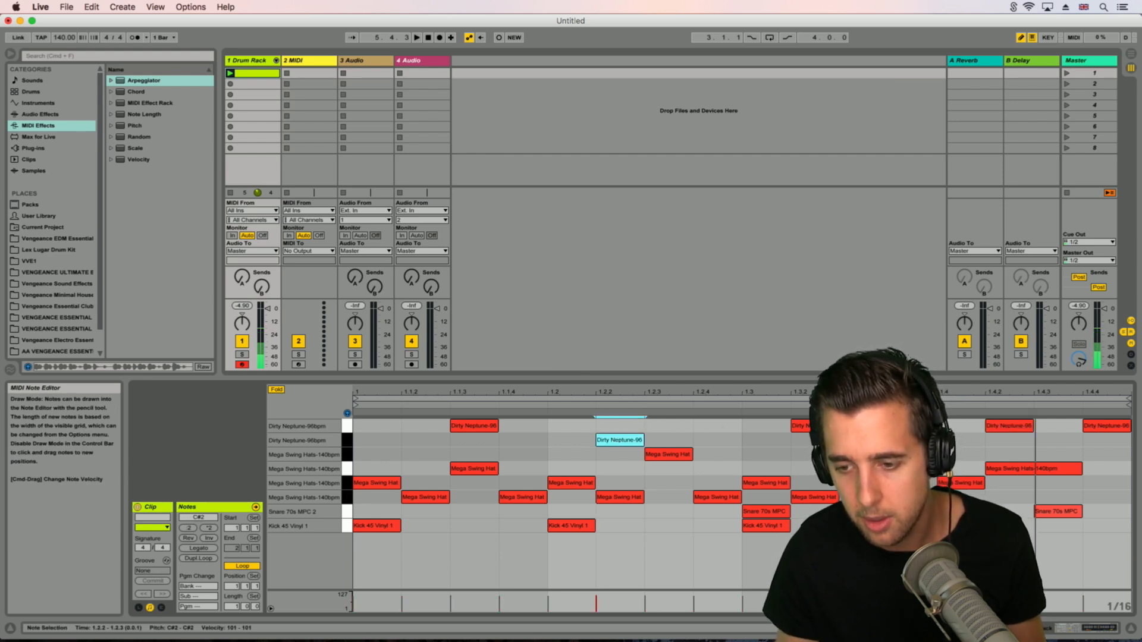
pyautogui.press('Escape')
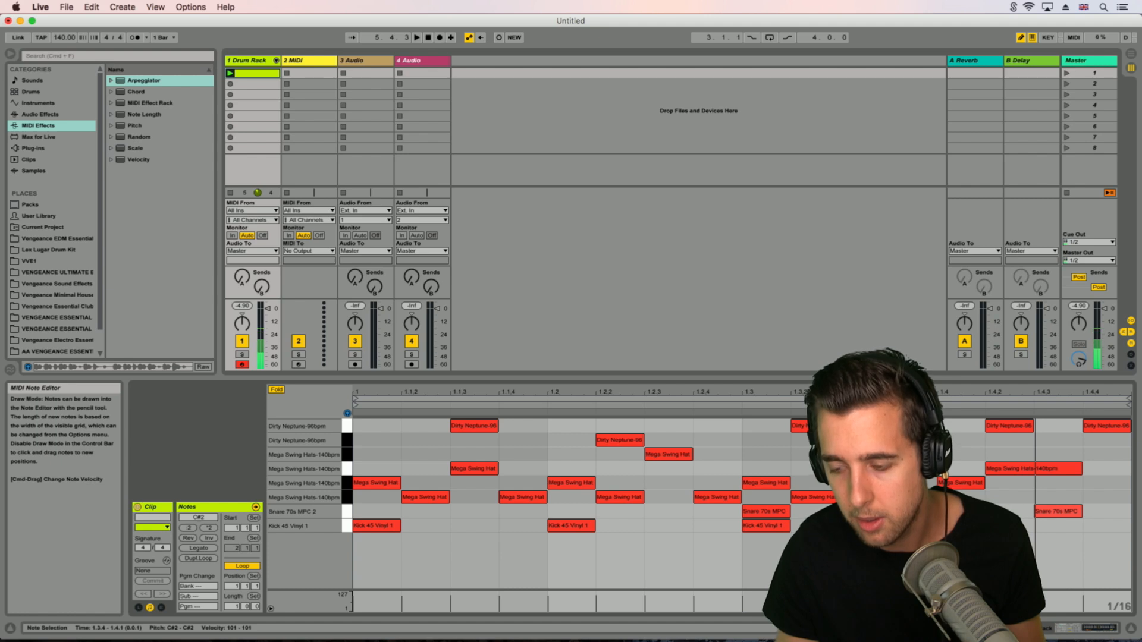
pyautogui.click(231, 72)
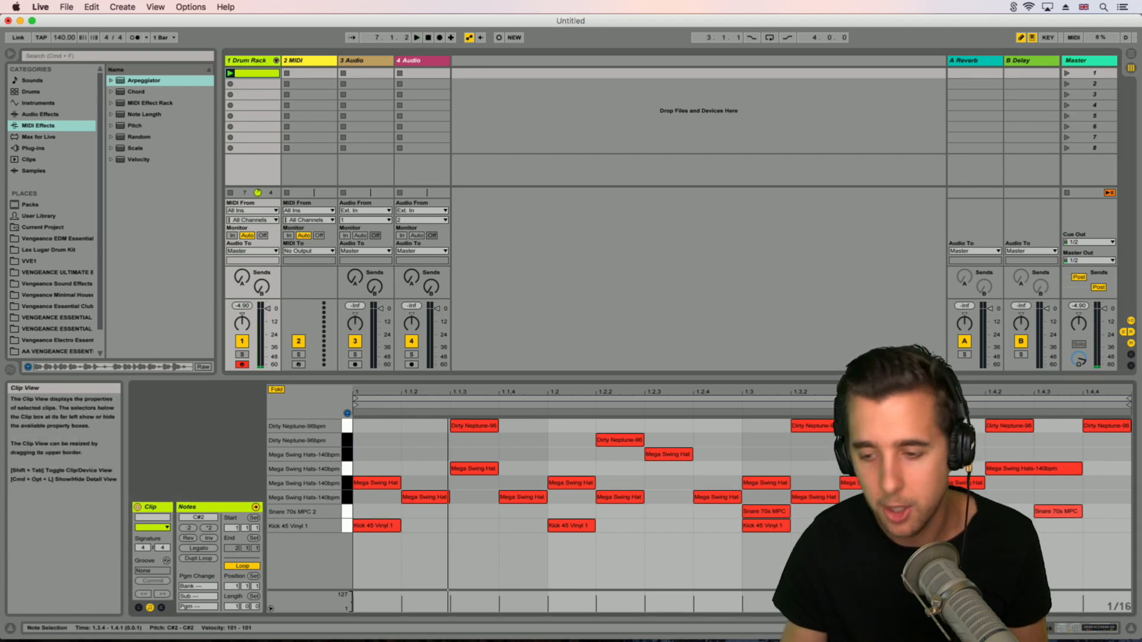
# Step: Set the gate of the C#2 pad's Arpeggiator to 63 % and play the beat
pyautogui.click(1062, 627)
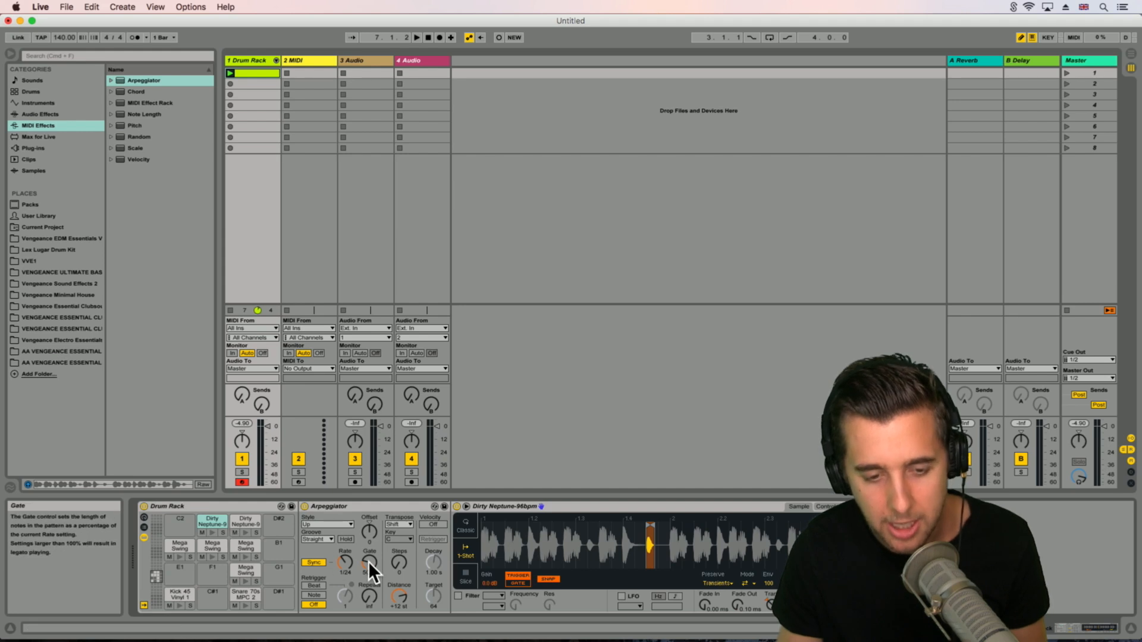
pyautogui.moveTo(368, 561); pyautogui.dragTo(369, 534)
pyautogui.press('space')
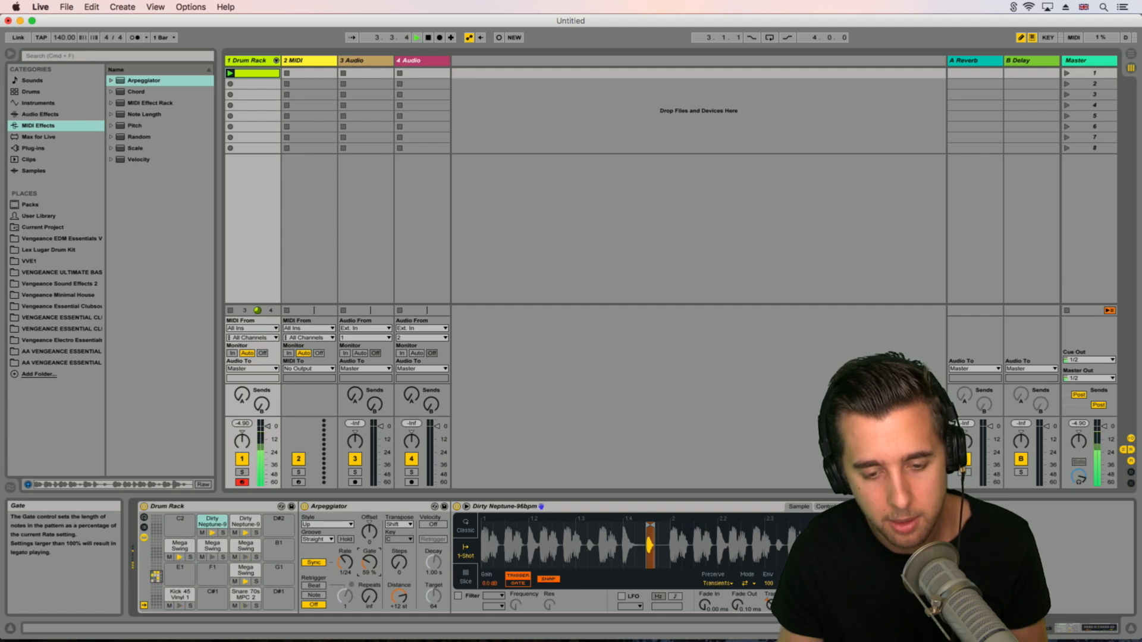
# Step: Set the Arpeggiator's rate to 1/32 and its groove to Swing 16, trying Swing 8 first, while listening to the beat
pyautogui.click(314, 539)
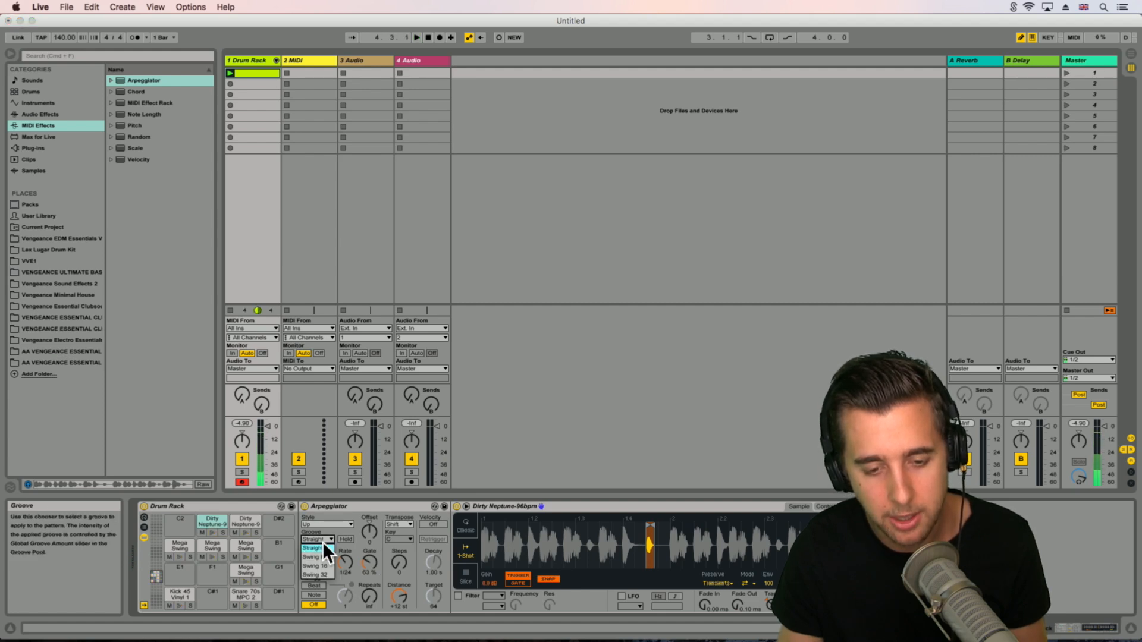
pyautogui.click(317, 555)
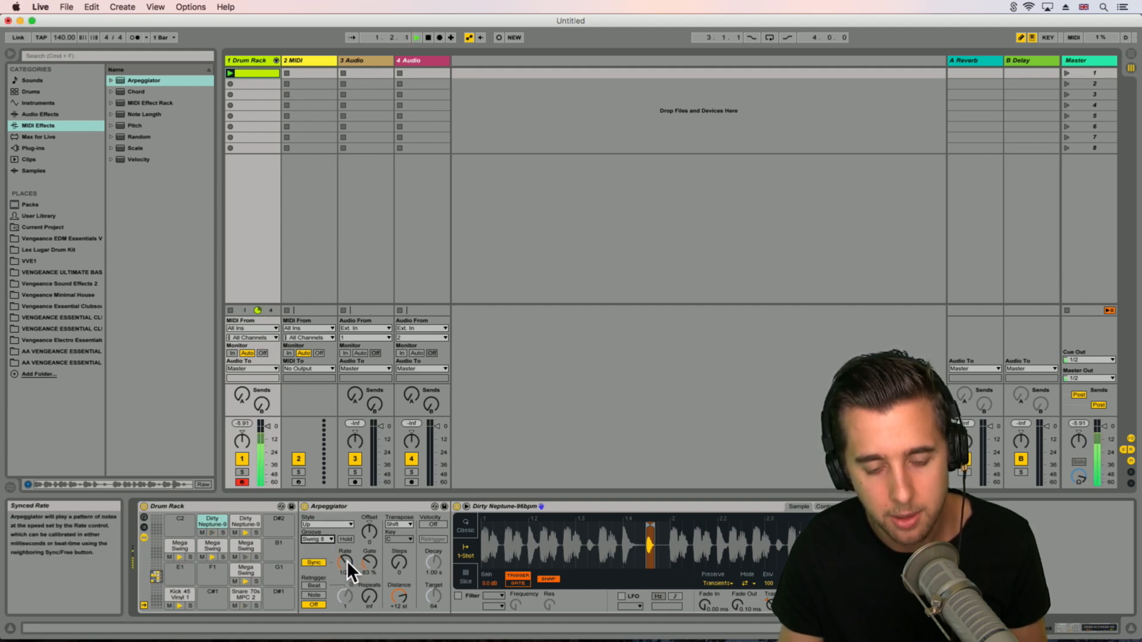
pyautogui.click(344, 560)
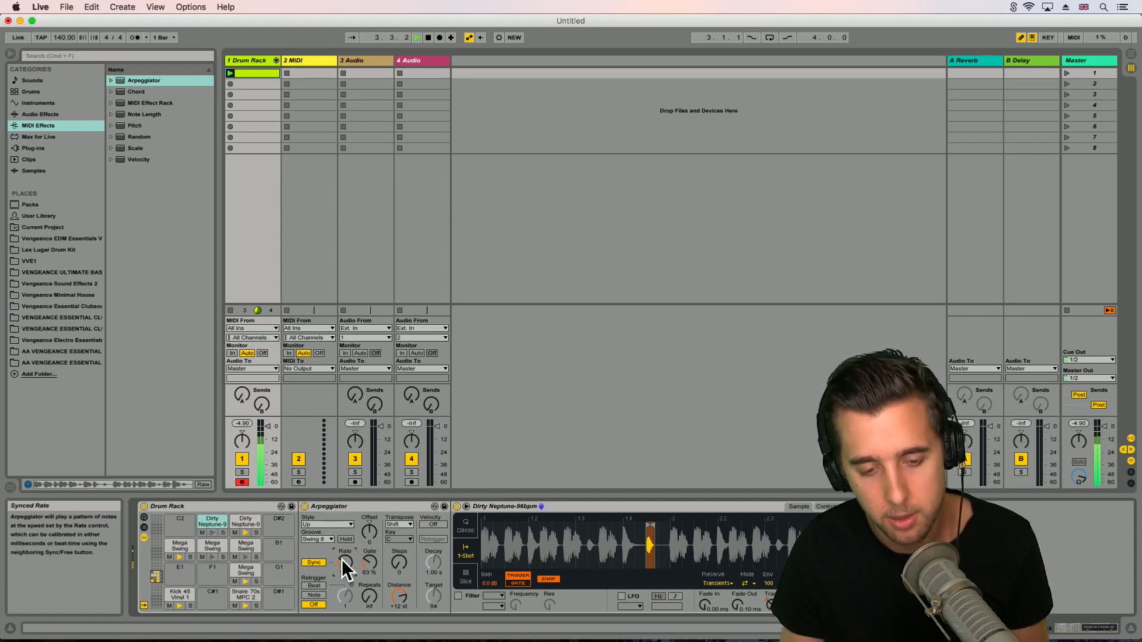
pyautogui.click(324, 538)
pyautogui.click(323, 560)
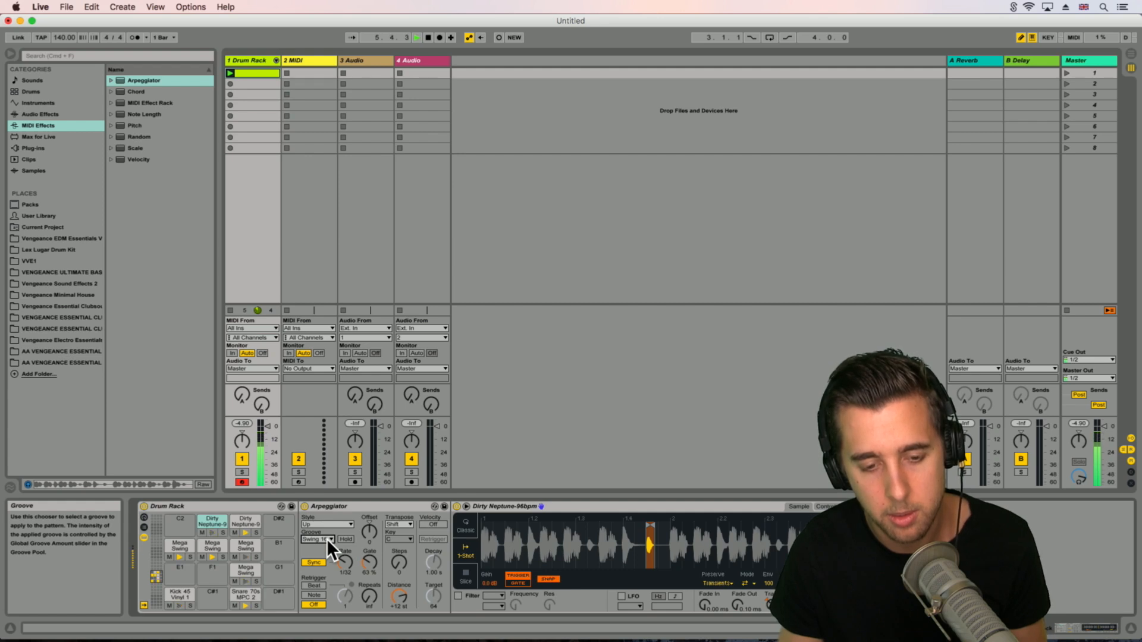
pyautogui.press('space')
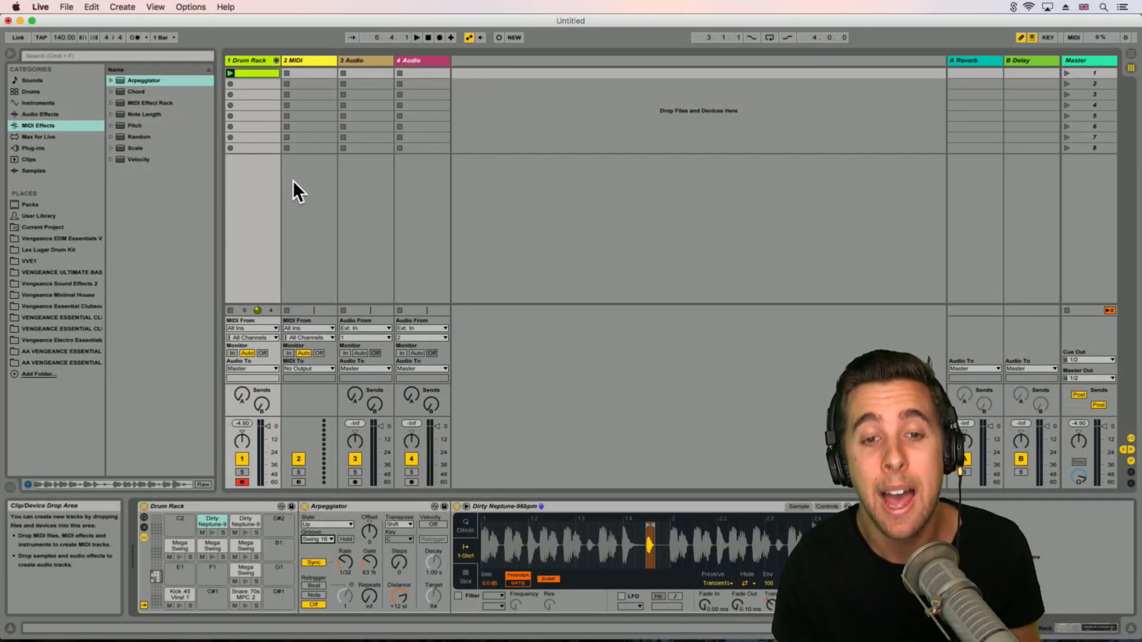
pyautogui.click(230, 72)
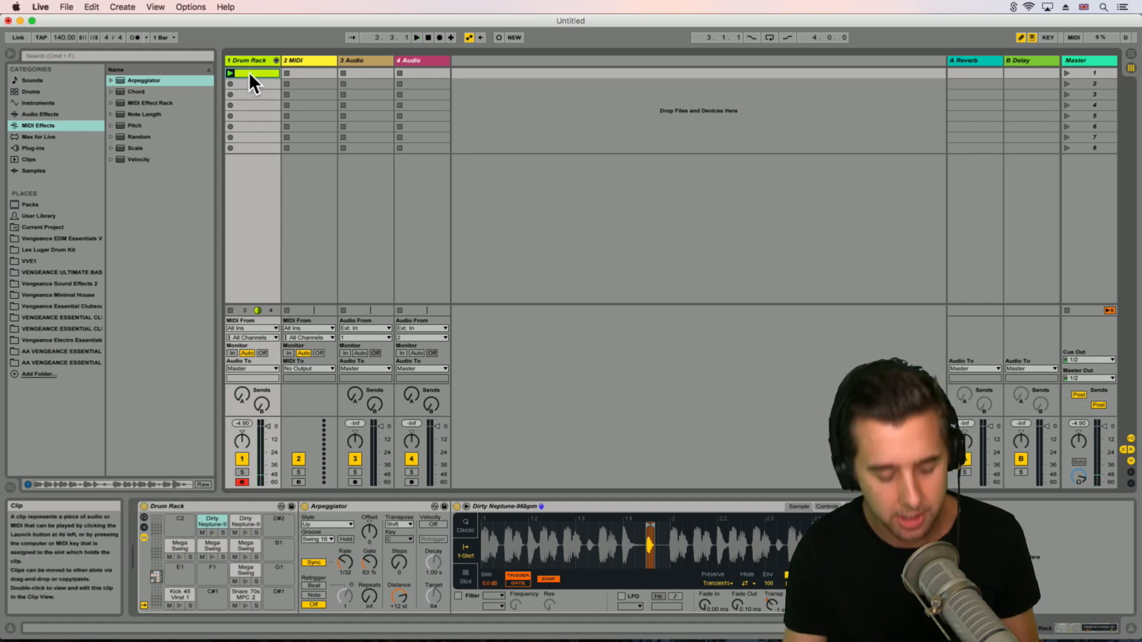
# Step: Duplicate the Drum Rack clip into the second slot and colour the copy dark grey
pyautogui.moveTo(249, 79); pyautogui.dragTo(248, 81)
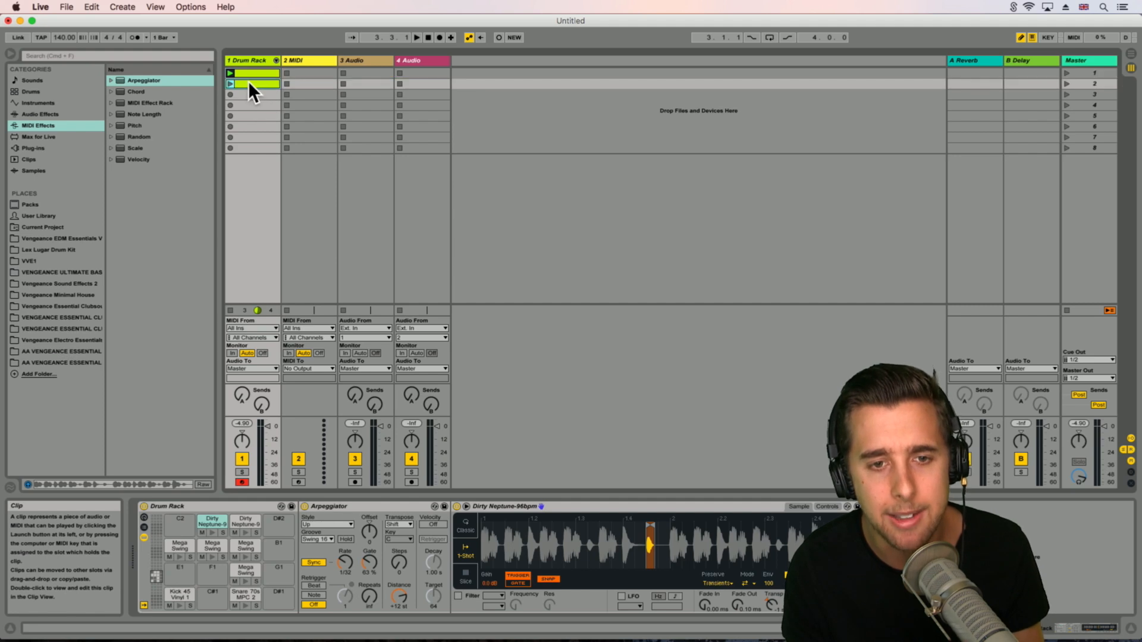
pyautogui.rightClick(247, 81)
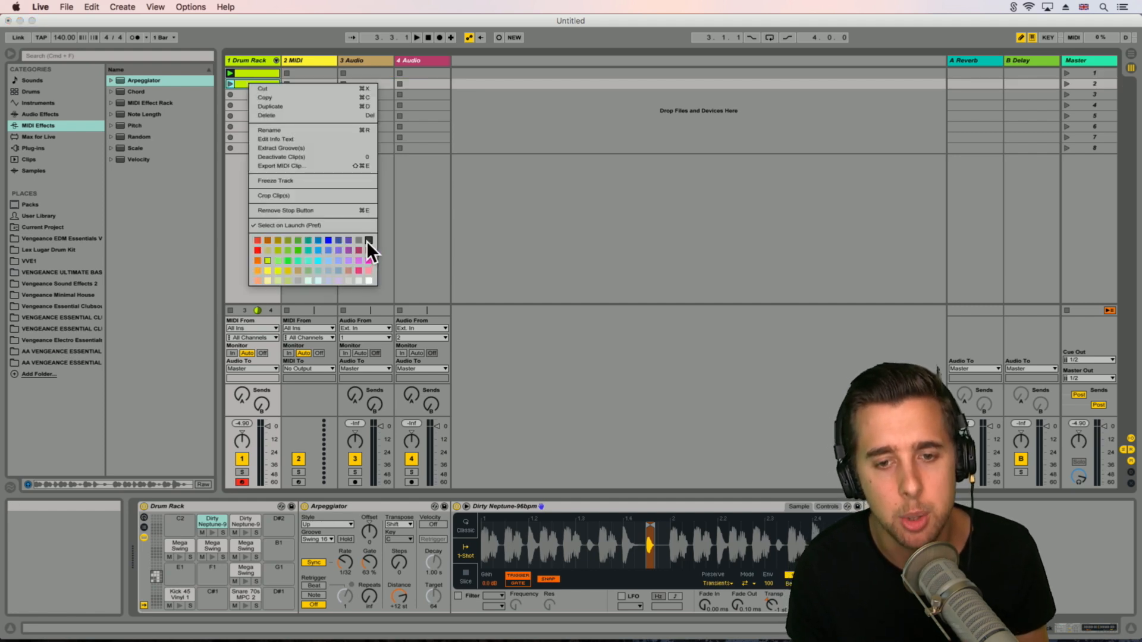
pyautogui.click(369, 240)
# Step: In the duplicate clip, remove the kicks at 1 and 1.2 and add kicks at 1.1.2, 1.2.2 and 1.4.4
pyautogui.click(248, 88)
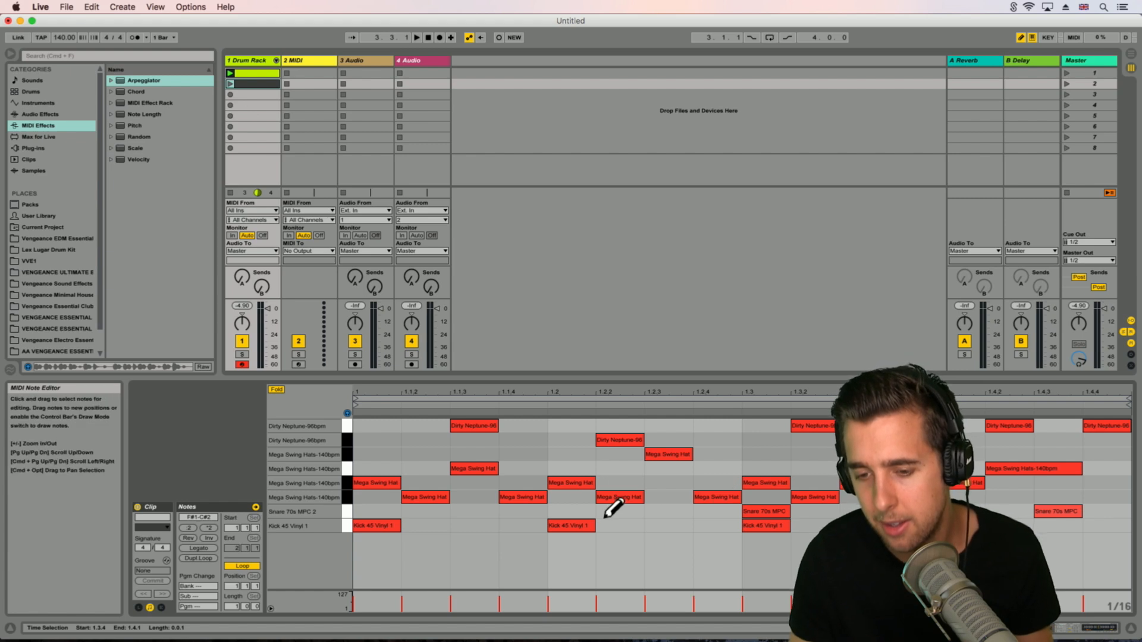
pyautogui.click(573, 524)
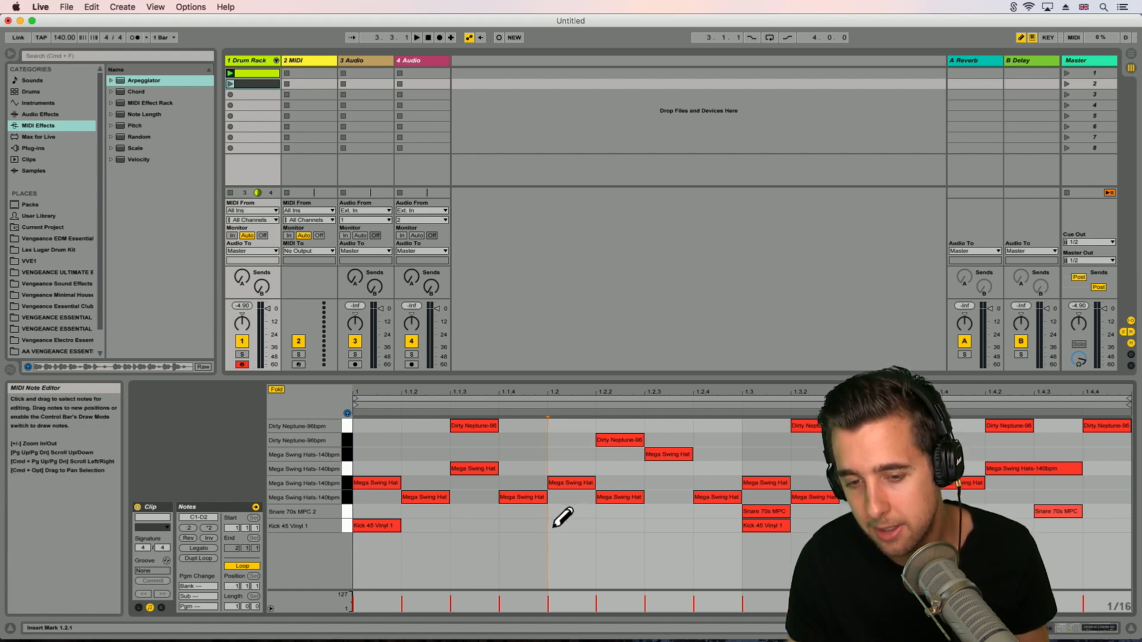
pyautogui.click(382, 523)
pyautogui.click(418, 523)
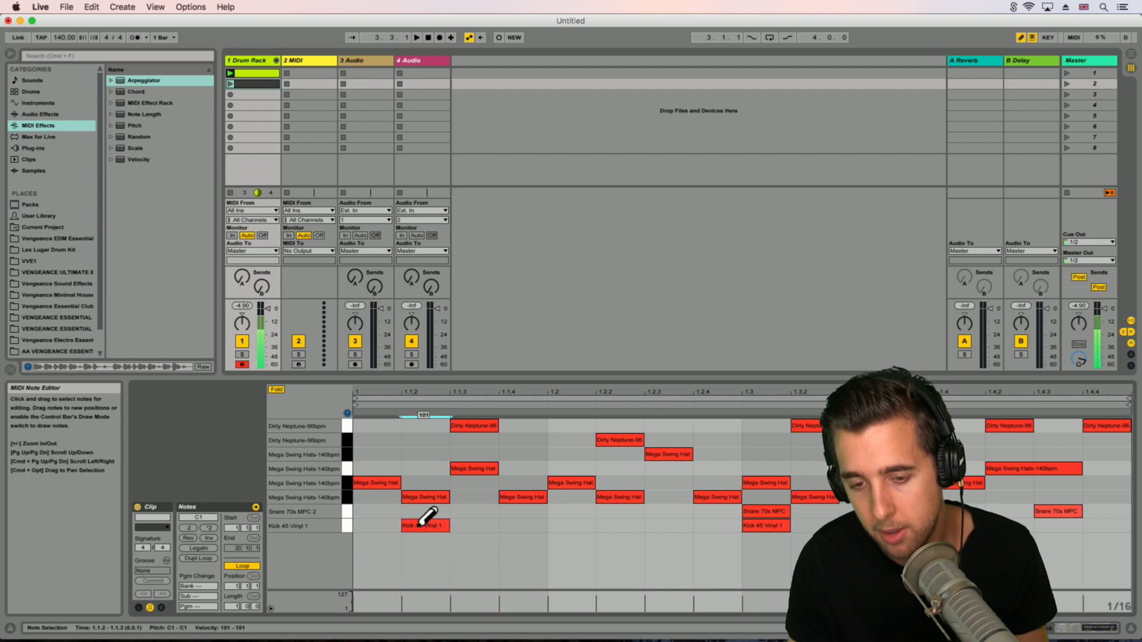
pyautogui.click(618, 526)
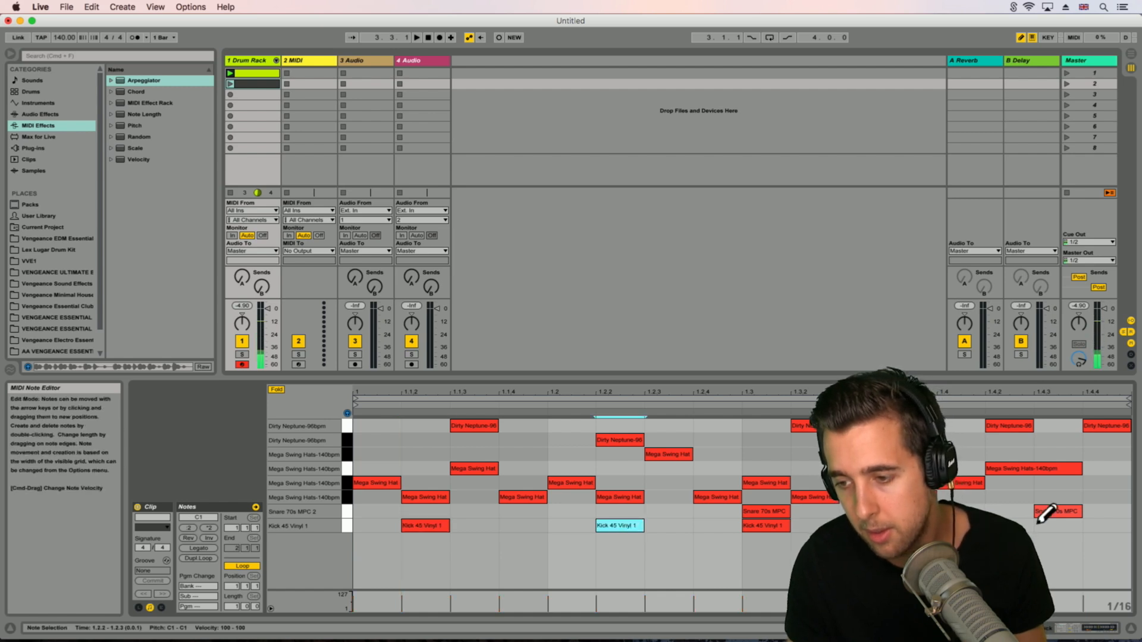
pyautogui.click(1104, 525)
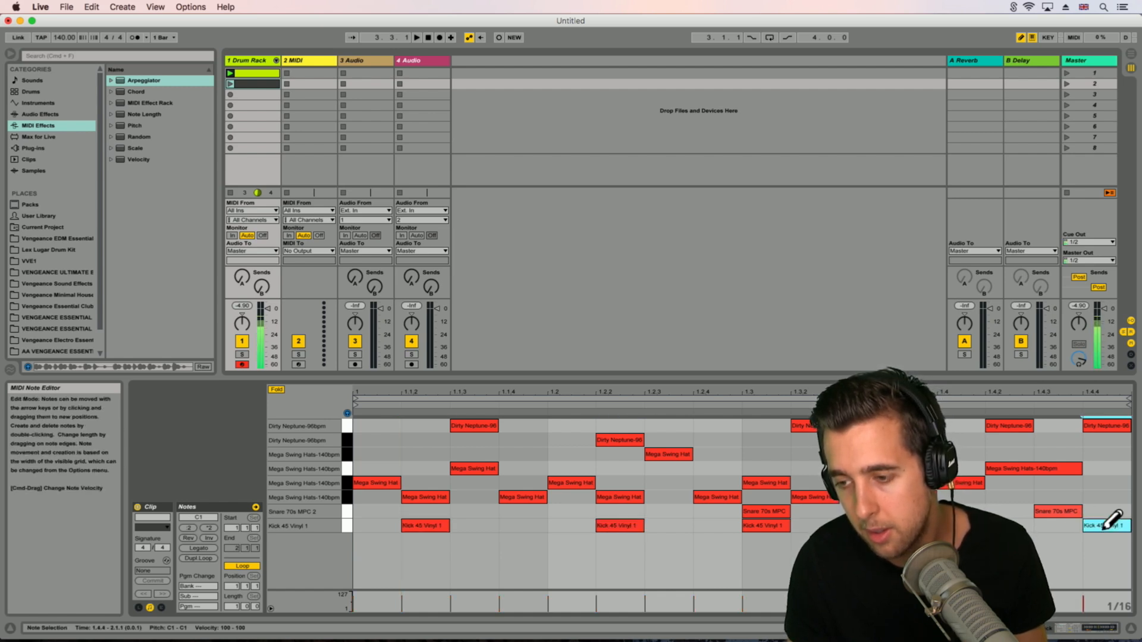
# Step: Remove the snare at 1.3 from the duplicate clip and add snares at 1.2 and 1.4
pyautogui.click(761, 510)
pyautogui.click(570, 511)
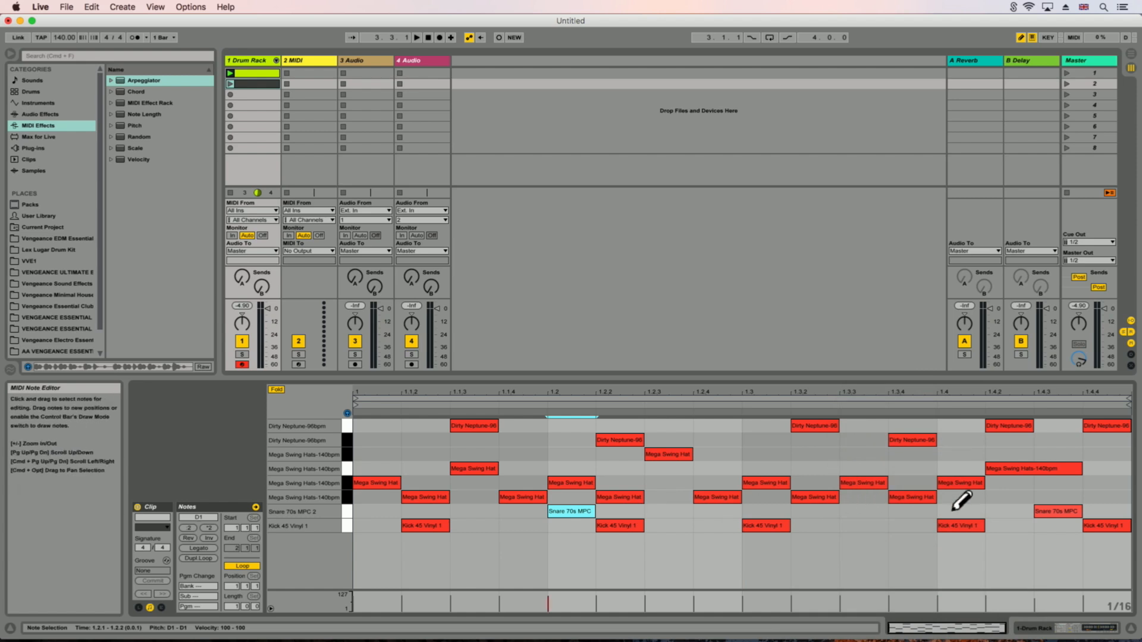
pyautogui.click(955, 511)
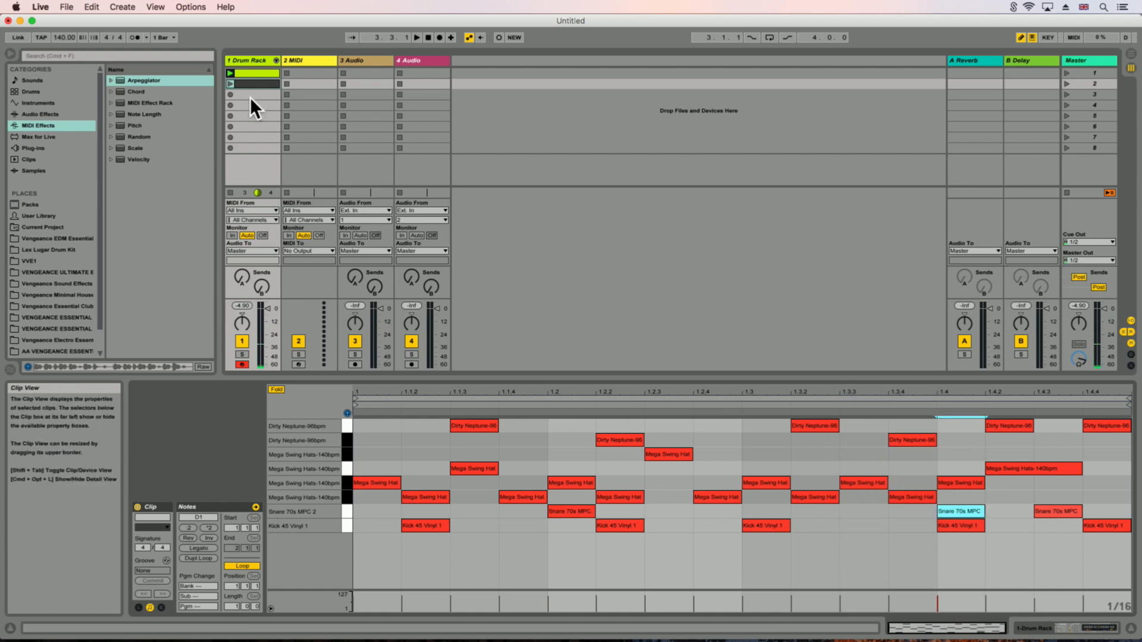
# Step: Play the duplicate clip and the original in alternation to compare the two beats
pyautogui.click(227, 83)
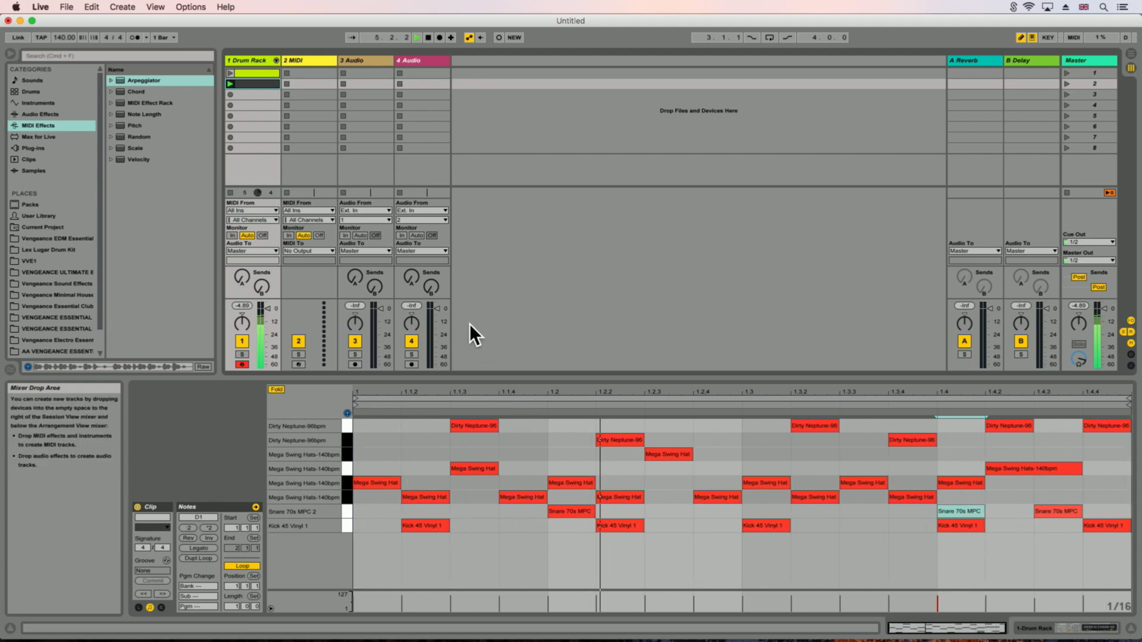
pyautogui.click(229, 72)
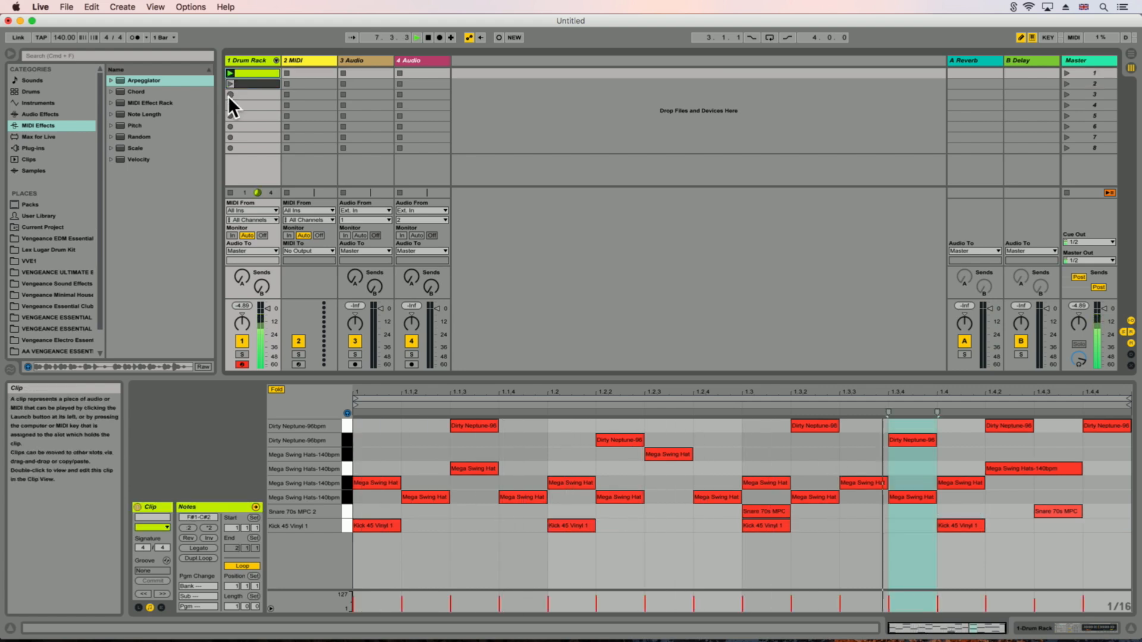
pyautogui.click(230, 84)
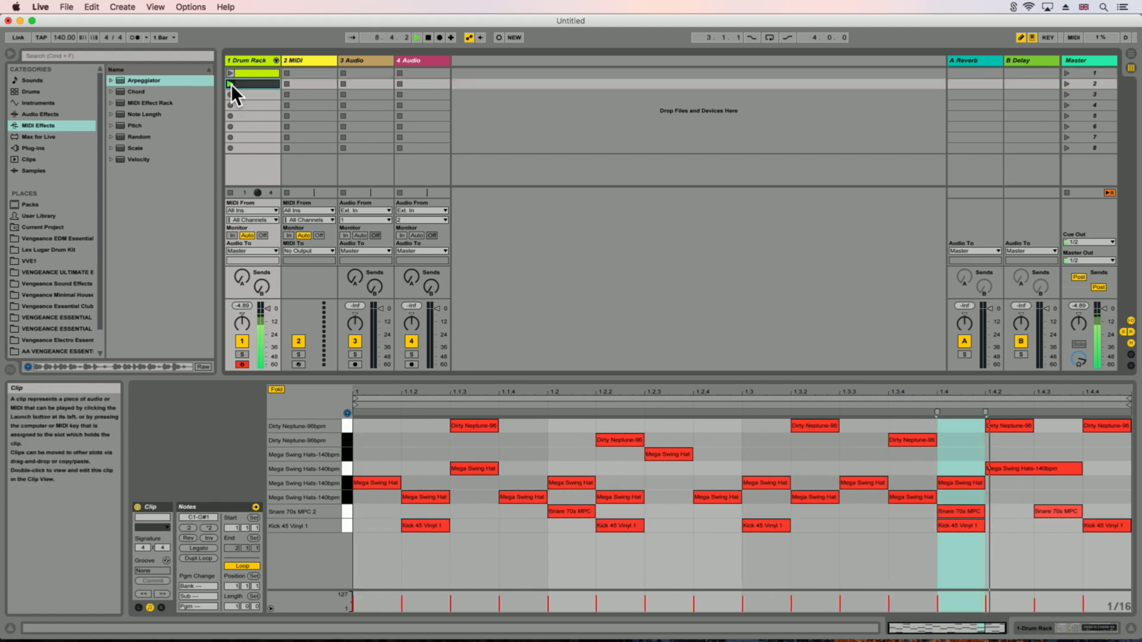
# Step: In the dark grey clip, replace the kick at 1.1.2 with one at 1, then play the original clip for comparison
pyautogui.click(410, 525)
pyautogui.click(387, 525)
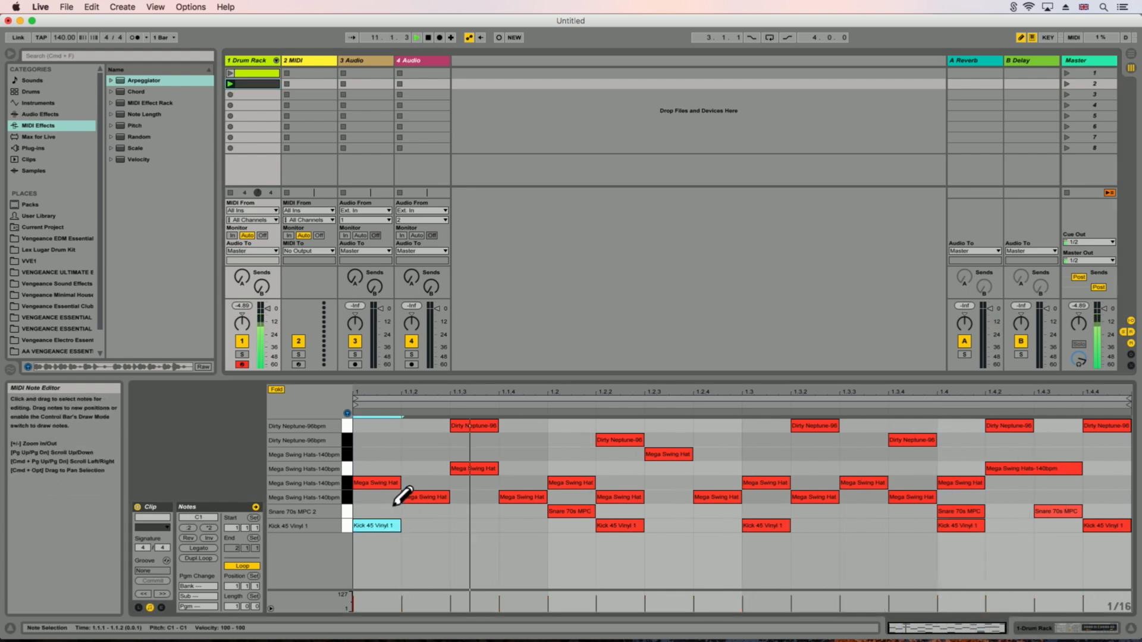
pyautogui.click(228, 73)
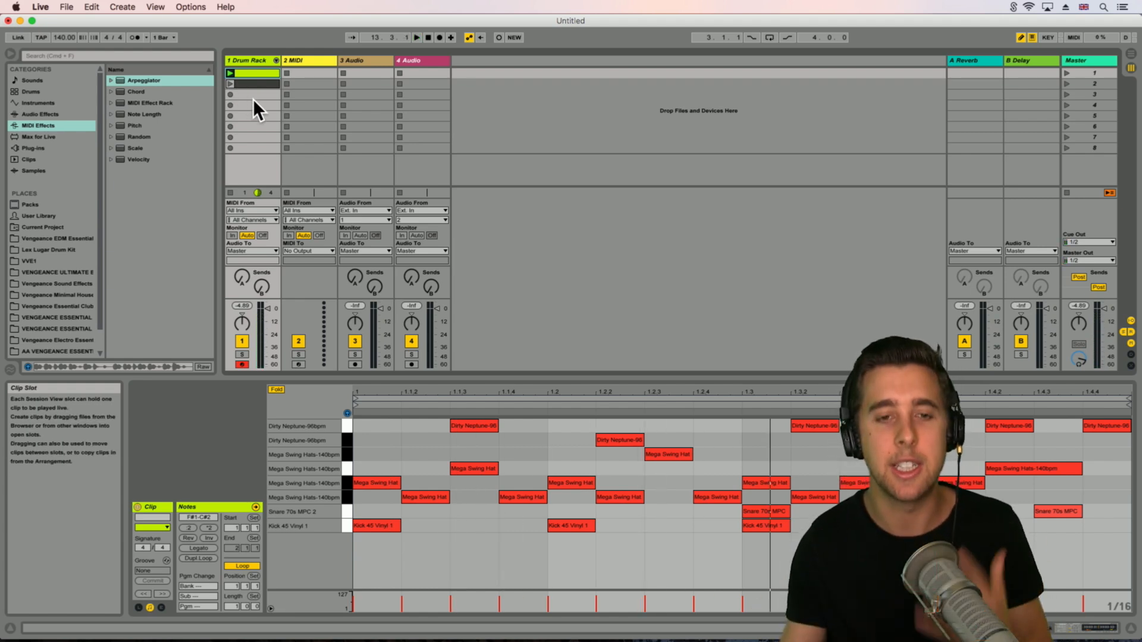
# Step: Duplicate the dark grey clip into the third slot and colour the copy purple
pyautogui.click(252, 84)
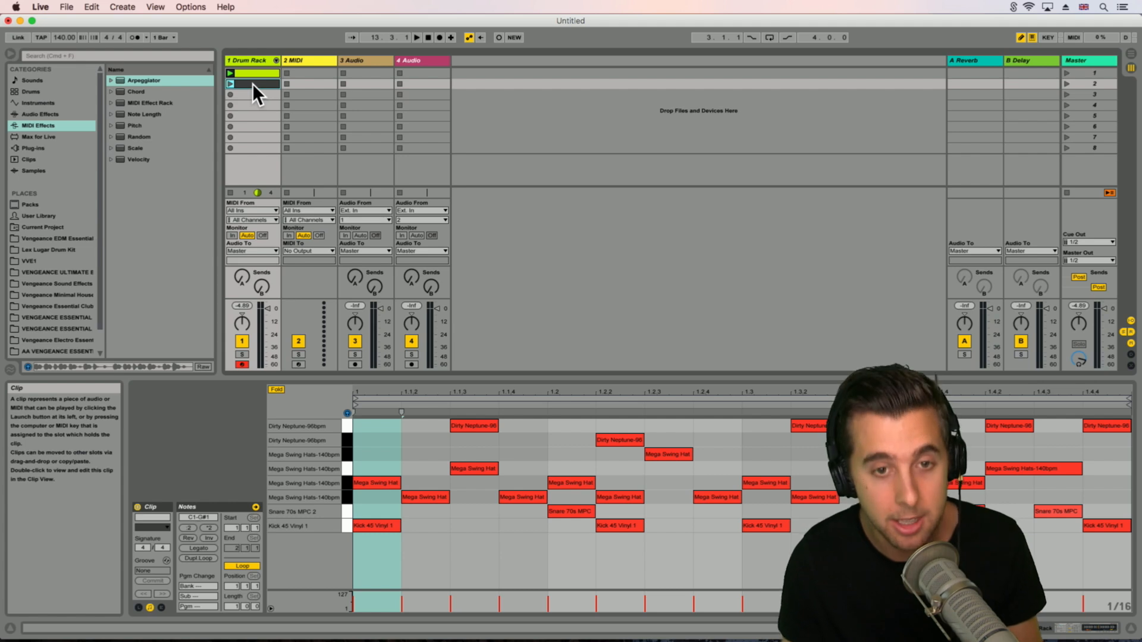
pyautogui.press('super+d')
pyautogui.rightClick(252, 95)
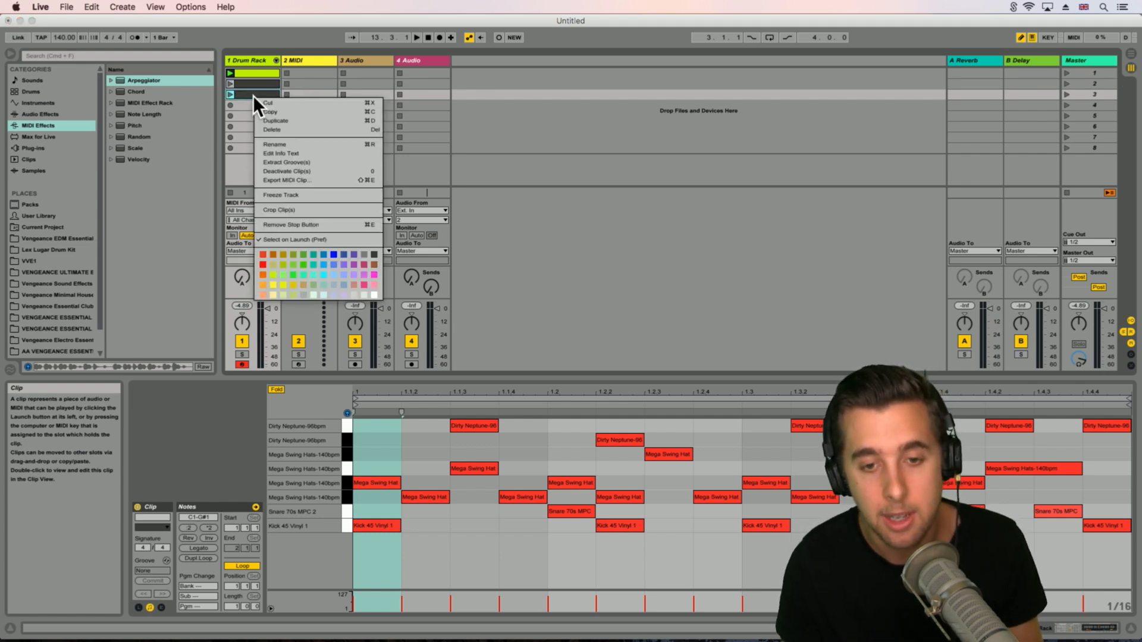
pyautogui.click(353, 255)
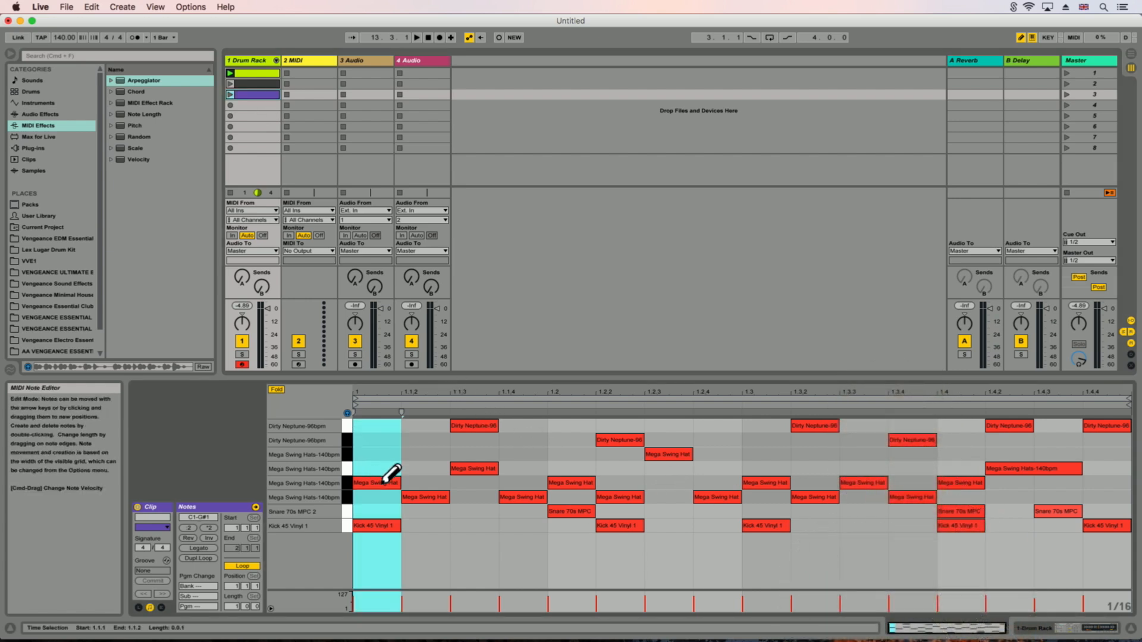
# Step: Remove all notes from the lower three Mega Swing Hats rows of the purple clip and play it
pyautogui.click(347, 483)
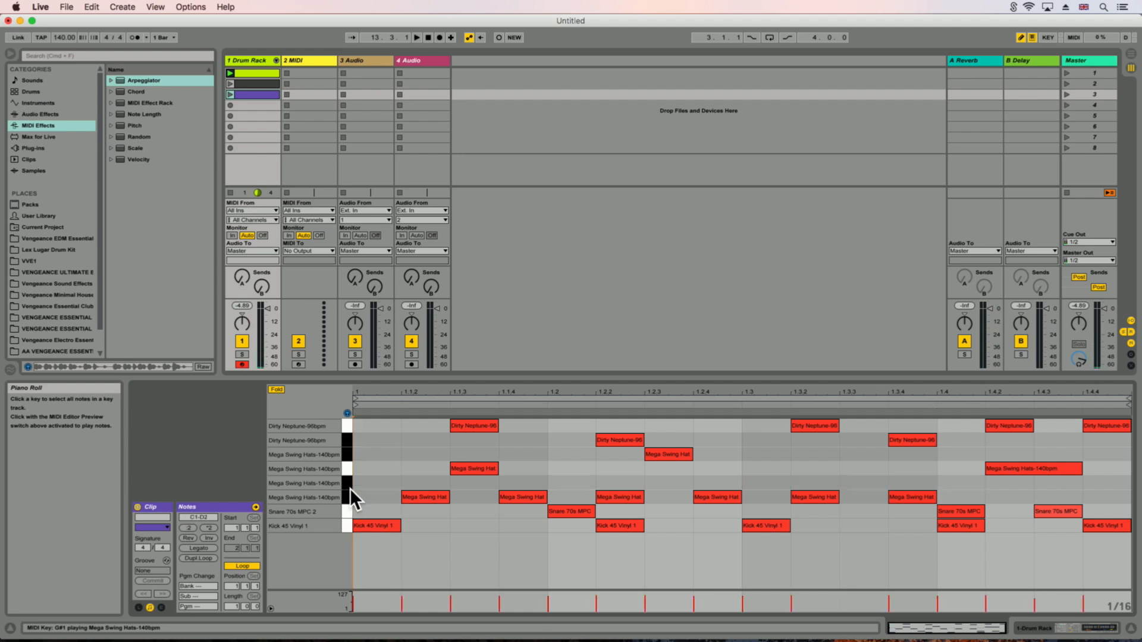
pyautogui.keyDown('shift'); pyautogui.click(348, 497); pyautogui.keyUp('shift')
pyautogui.press('Delete')
pyautogui.click(348, 470)
pyautogui.press('Delete')
pyautogui.click(232, 96)
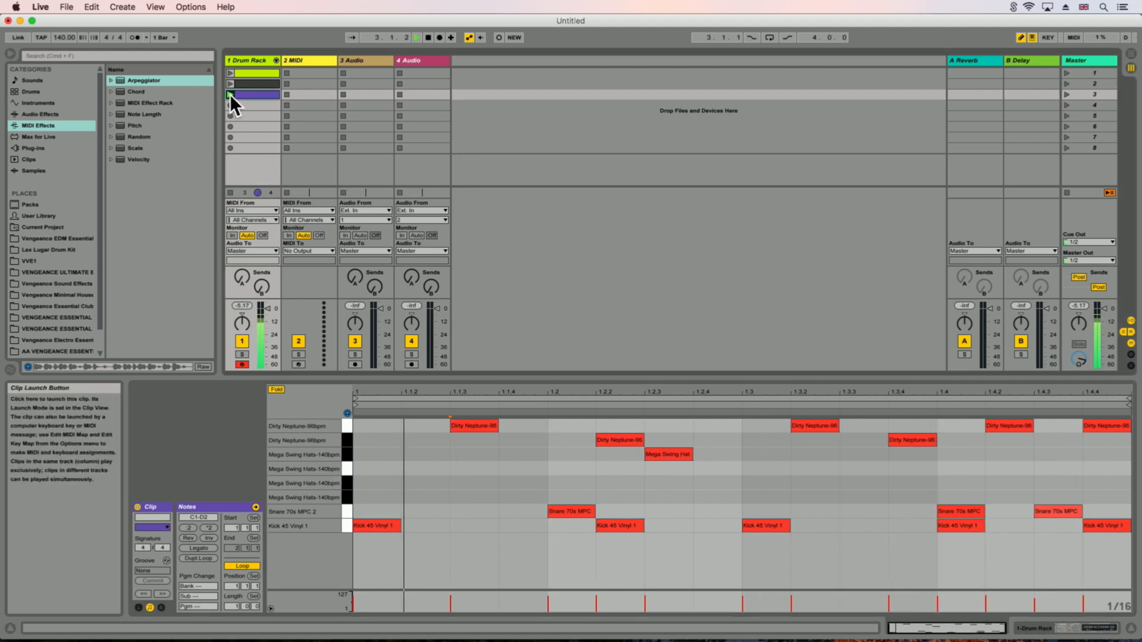
# Step: Copy the dark grey clip from the second slot into the fourth slot and play the copy
pyautogui.click(245, 84)
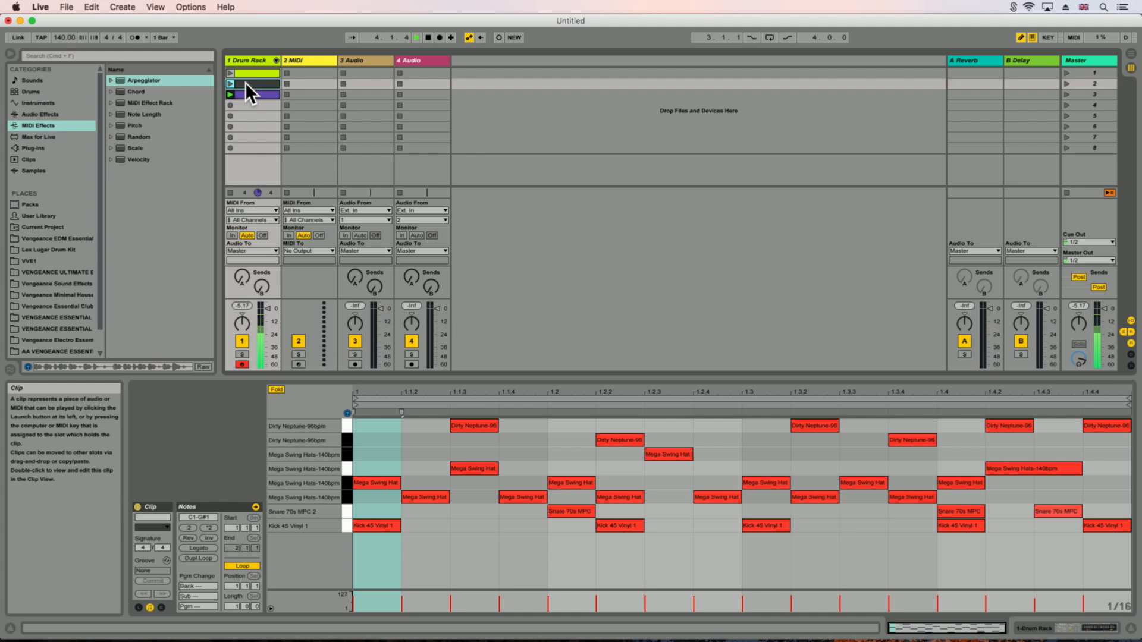
pyautogui.moveTo(245, 86); pyautogui.dragTo(231, 105)
pyautogui.click(230, 106)
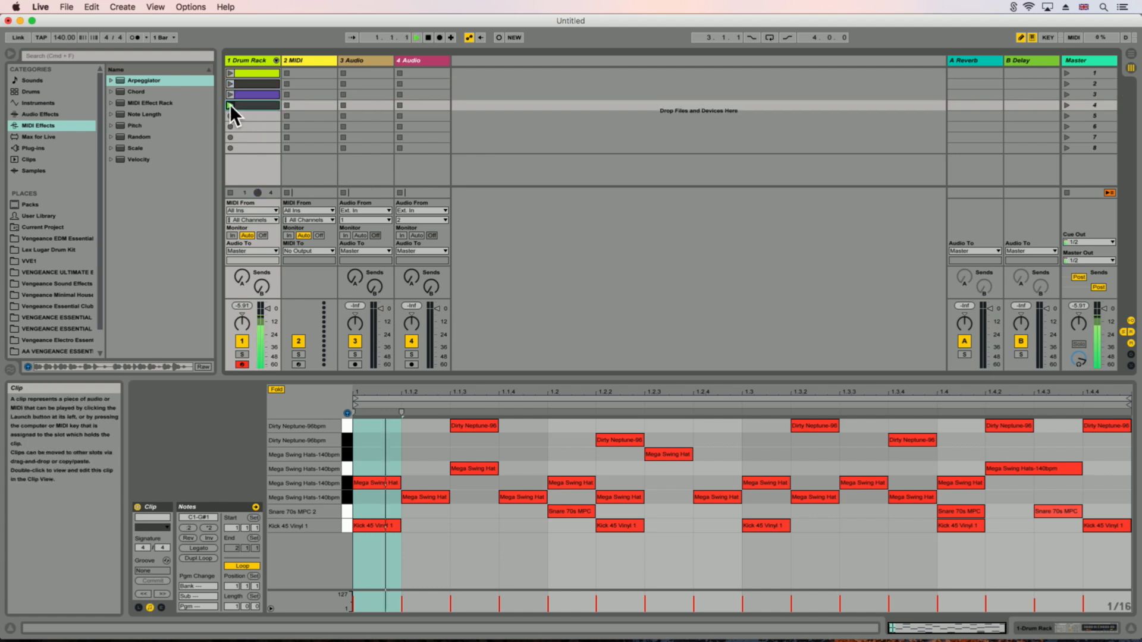
# Step: Copy the original lime green clip into the fifth slot and delete all snare notes from the copy
pyautogui.click(252, 71)
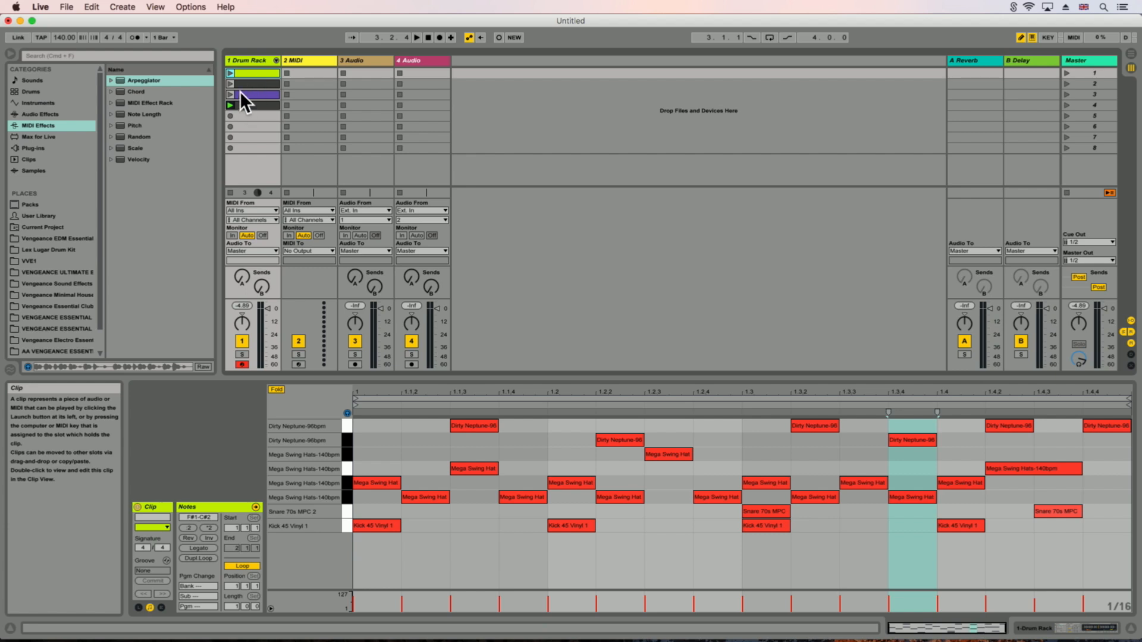
pyautogui.moveTo(252, 71); pyautogui.dragTo(255, 116)
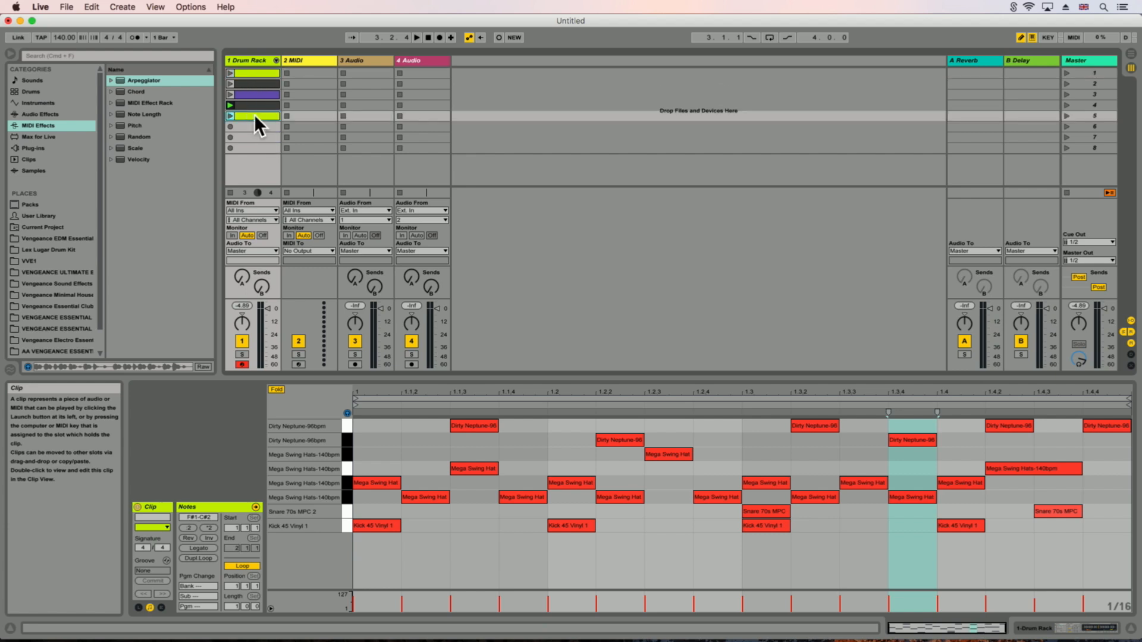
pyautogui.click(347, 513)
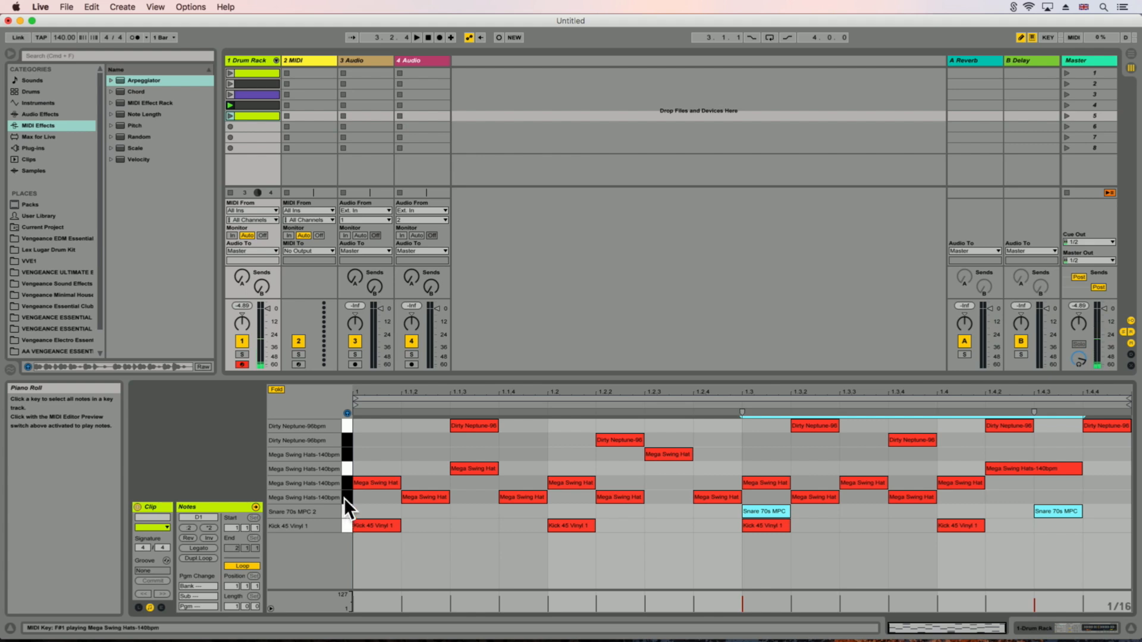
pyautogui.press('Delete')
# Step: Delete all notes in the four Mega Swing Hats rows of the fifth clip
pyautogui.click(344, 497)
pyautogui.press('Delete')
pyautogui.click(345, 483)
pyautogui.press('Delete')
pyautogui.click(348, 470)
pyautogui.press('Delete')
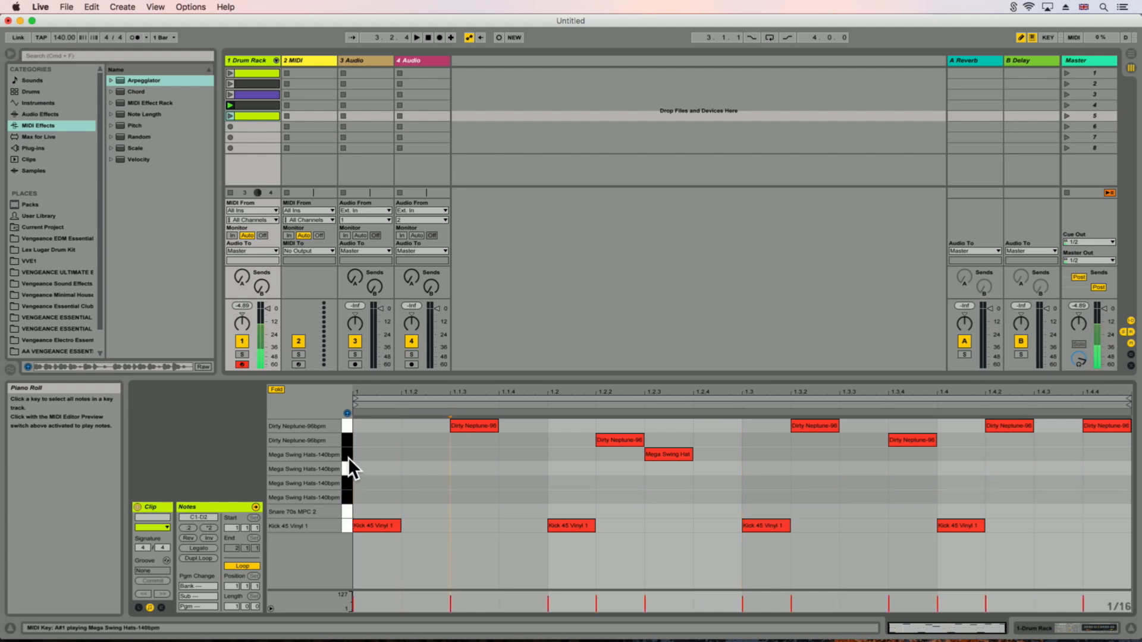
pyautogui.click(348, 458)
pyautogui.press('Delete')
# Step: Audition the Dirty Neptune and kick rows of the fifth clip and play the stripped-down beat
pyautogui.click(348, 440)
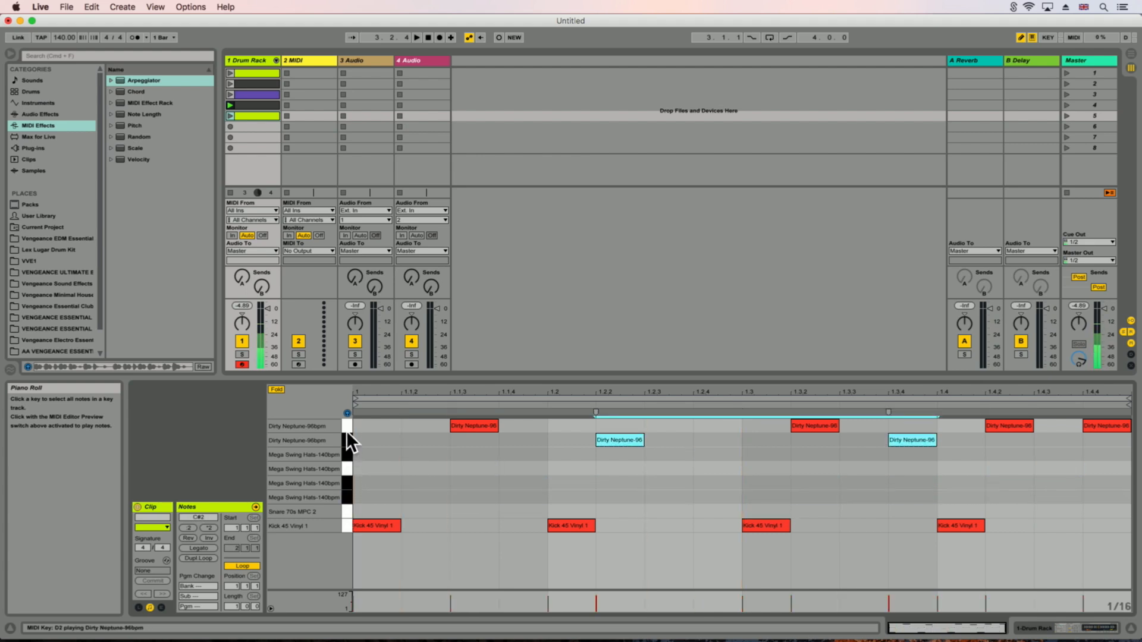
pyautogui.click(347, 426)
pyautogui.click(344, 526)
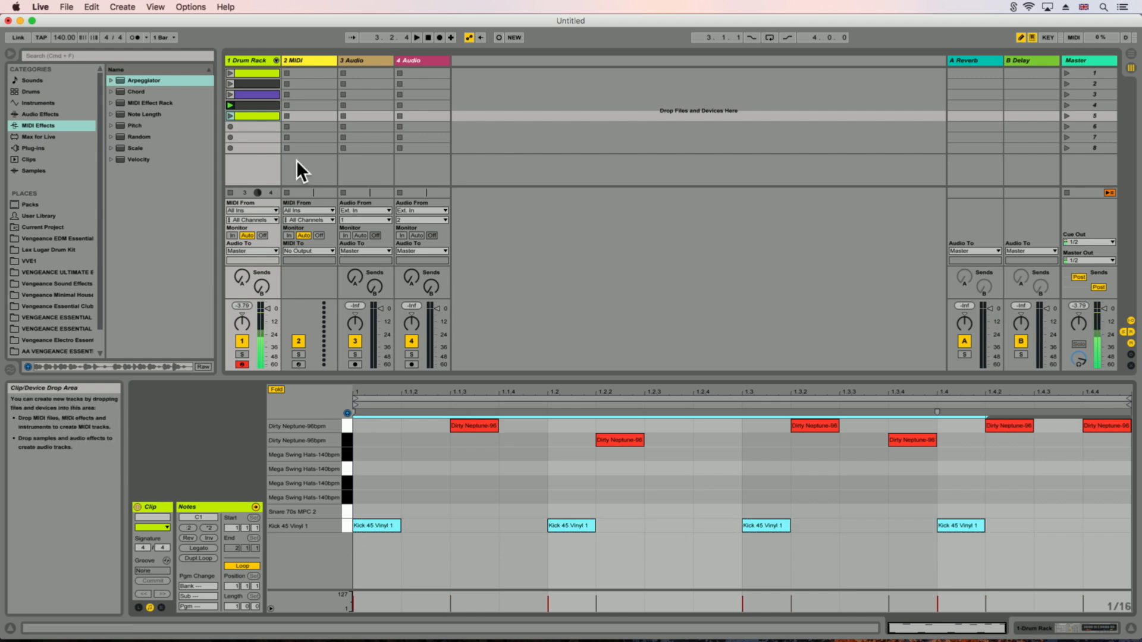
pyautogui.click(229, 116)
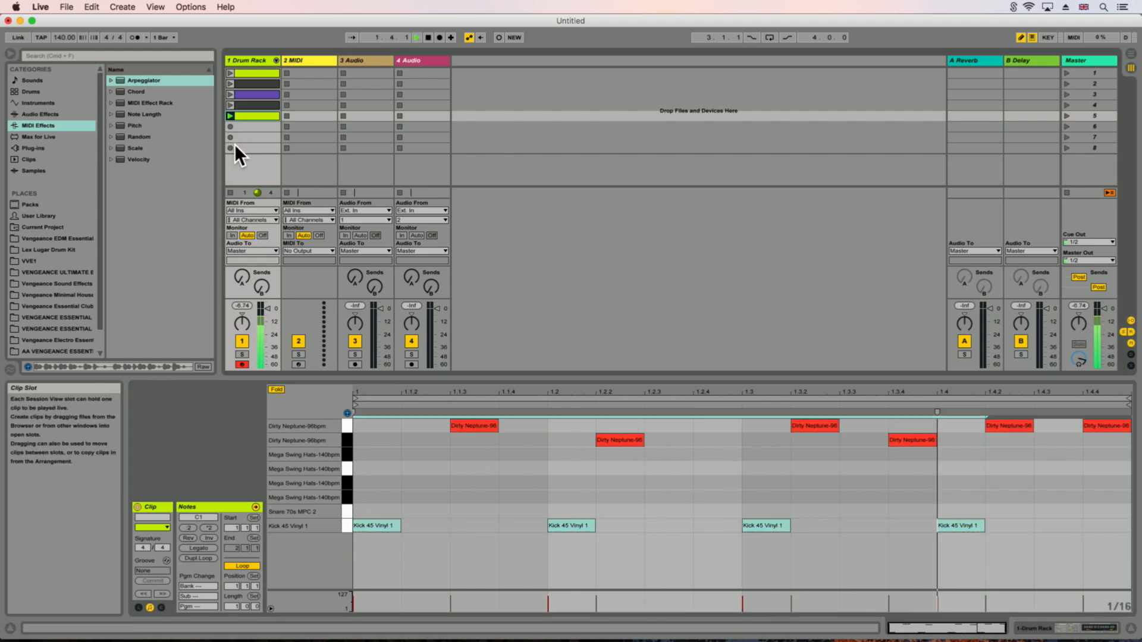
# Step: Copy the fifth clip into the sixth slot, then colour the fifth clip blue and the sixth brown
pyautogui.moveTo(255, 121); pyautogui.dragTo(253, 127)
pyautogui.rightClick(251, 115)
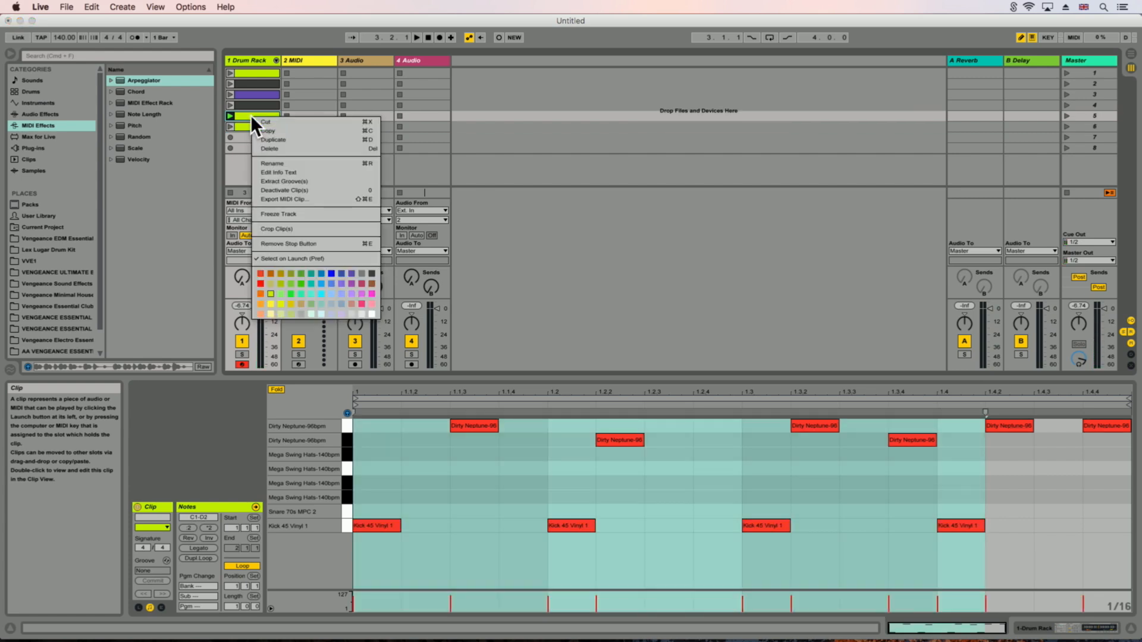
pyautogui.click(332, 274)
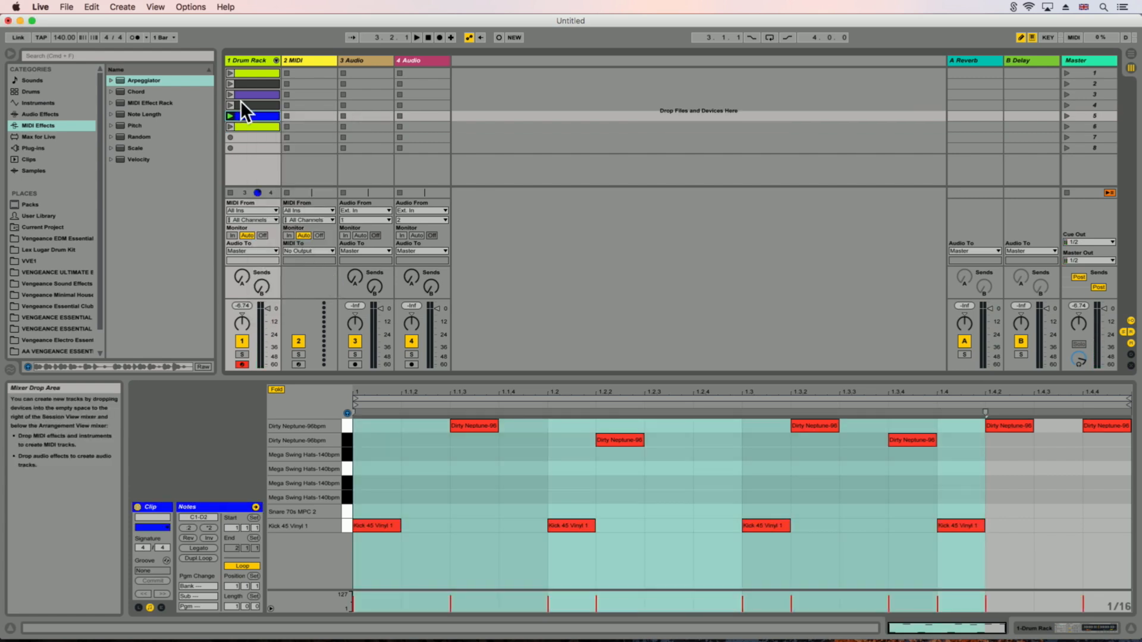
pyautogui.rightClick(262, 126)
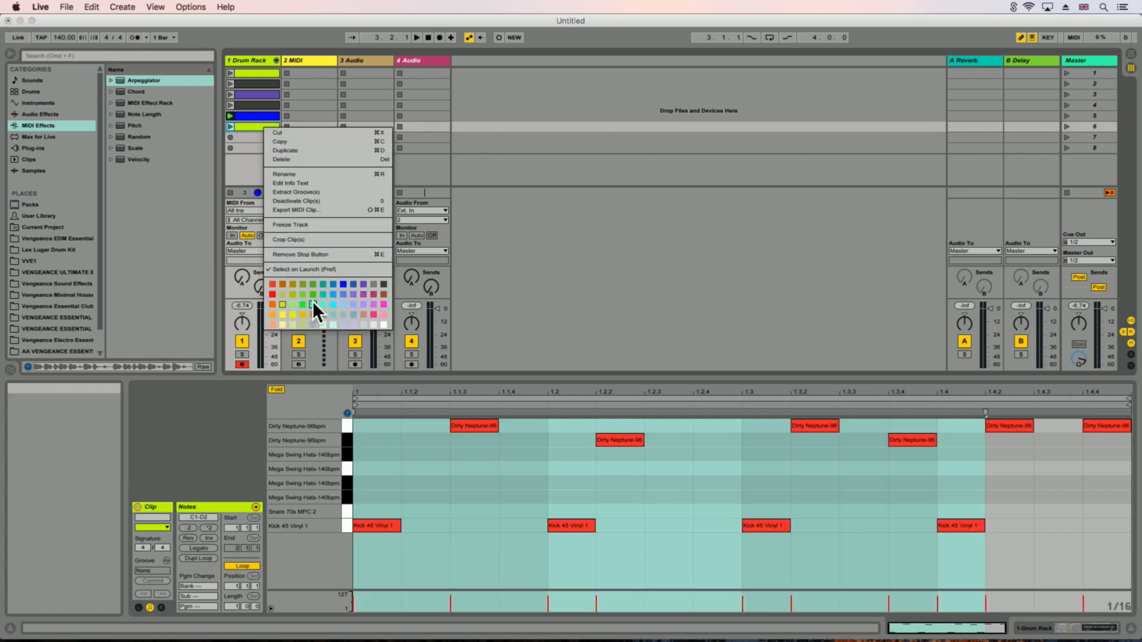
pyautogui.click(383, 293)
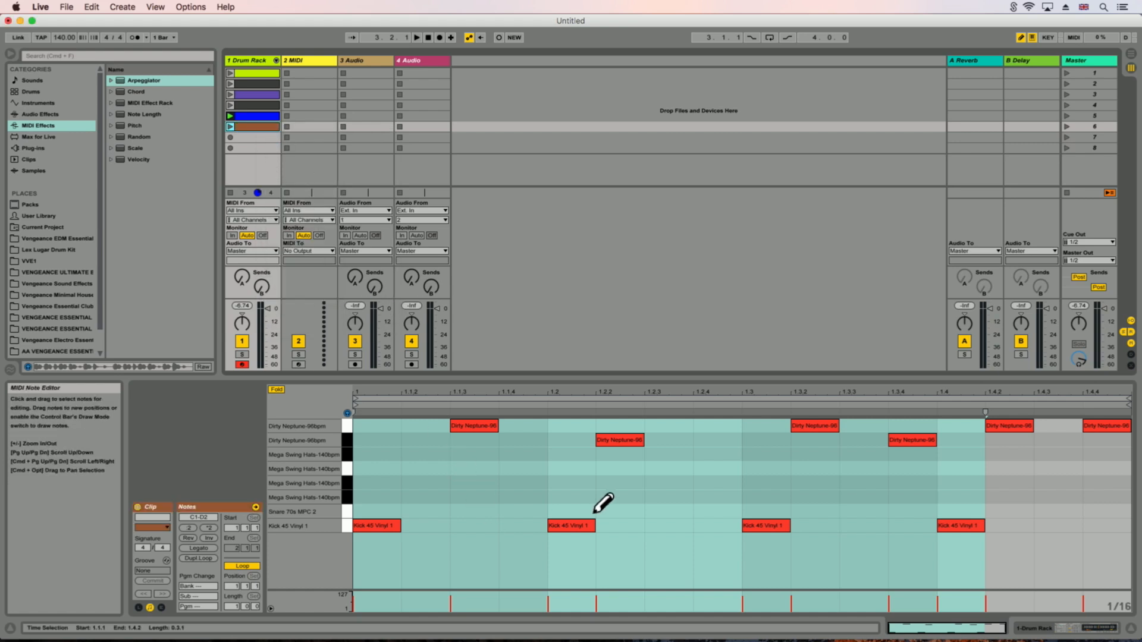
# Step: Add snares at 1.2, 1.4 and 1.4.3 to the brown clip, set the last one's velocity to 41, and play it
pyautogui.click(572, 511)
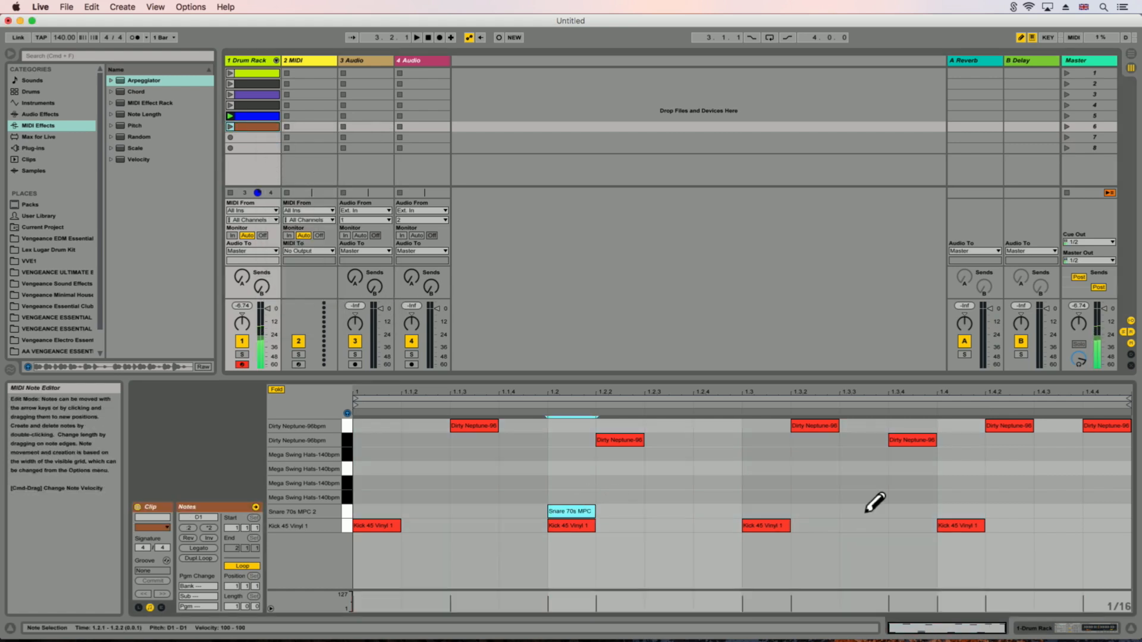
pyautogui.click(954, 511)
pyautogui.click(1040, 511)
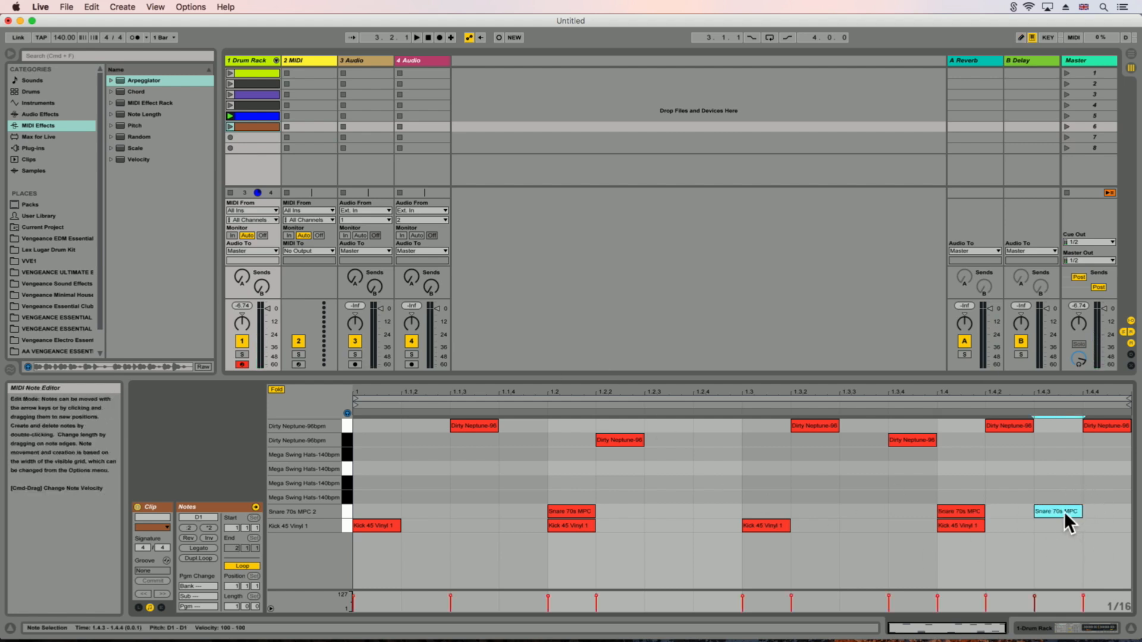
pyautogui.moveTo(1034, 597); pyautogui.dragTo(1034, 608)
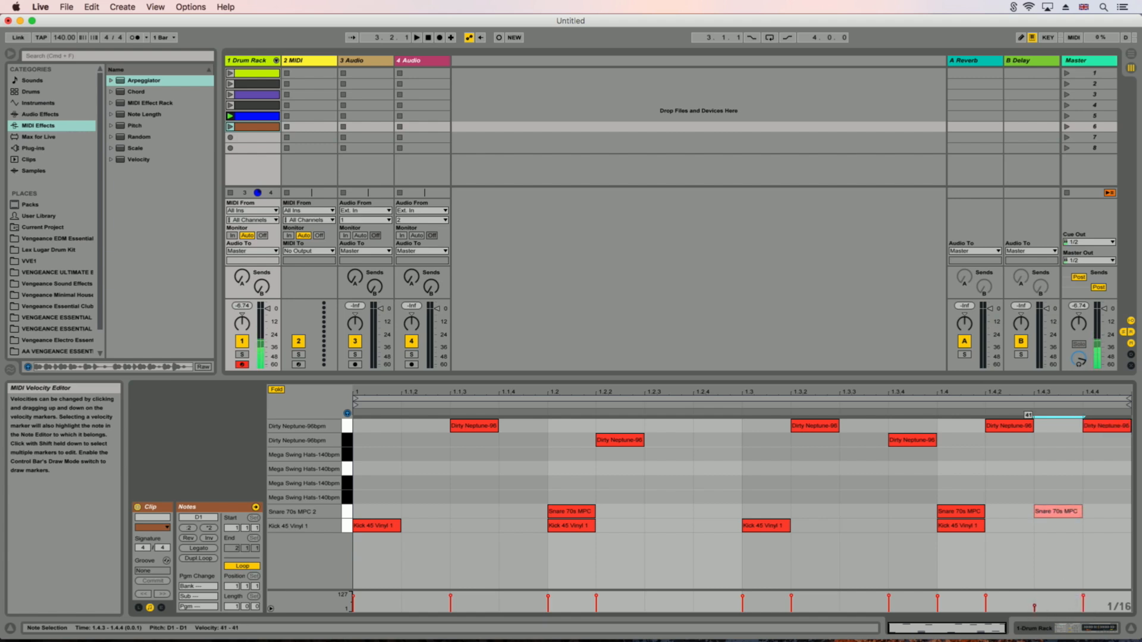
pyautogui.click(231, 127)
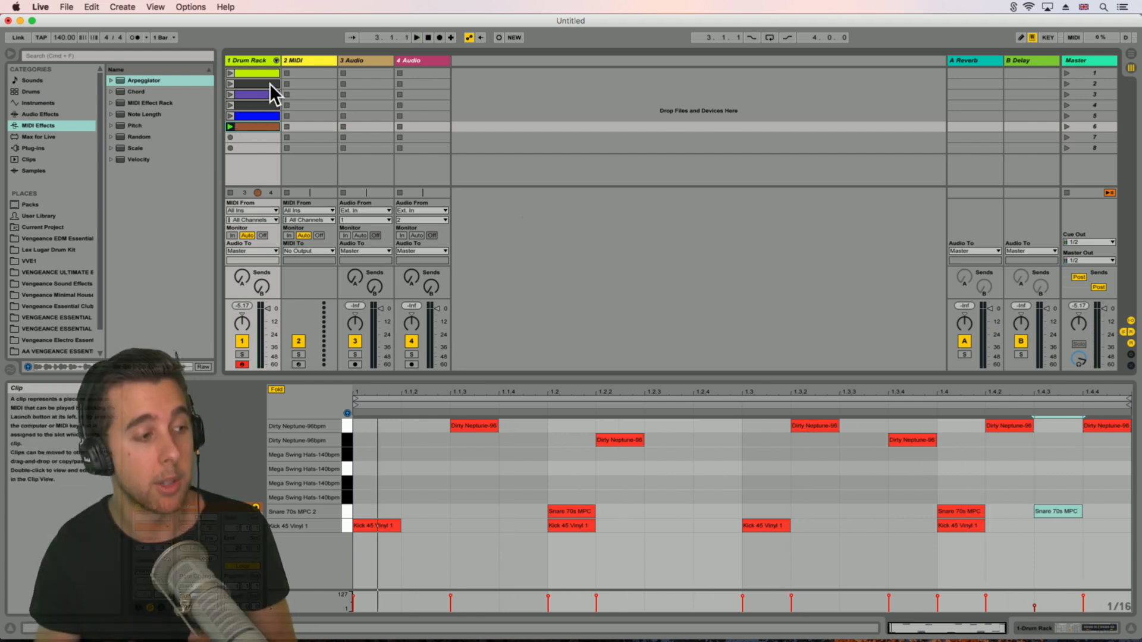
# Step: Play the first five Drum Rack clips one after another to compare the variations
pyautogui.click(230, 73)
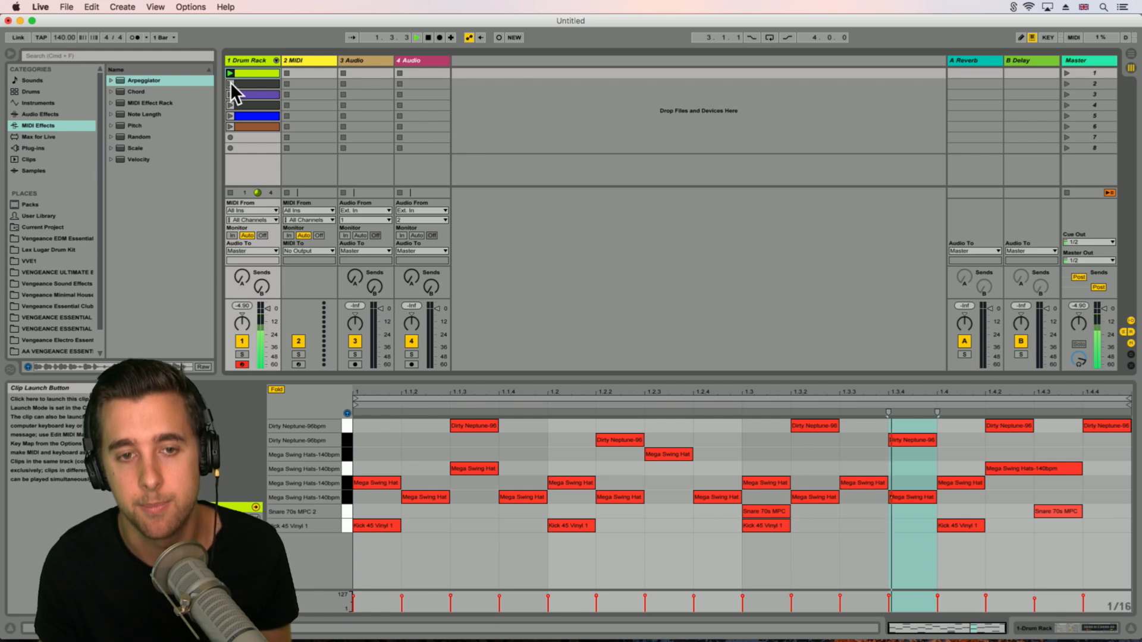
pyautogui.click(229, 83)
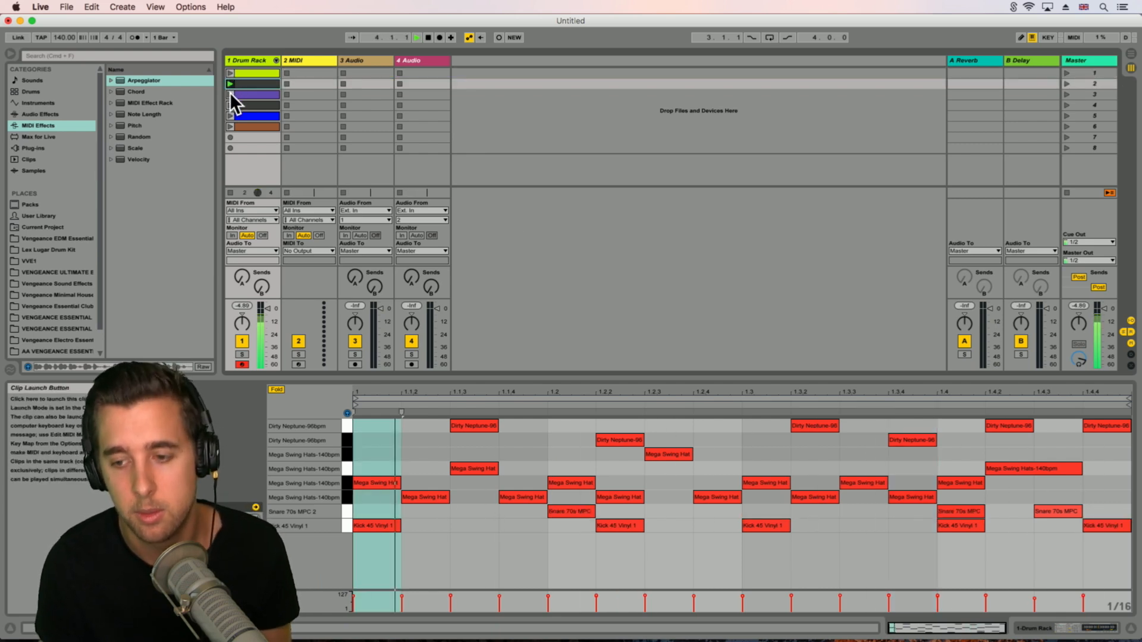
pyautogui.click(230, 93)
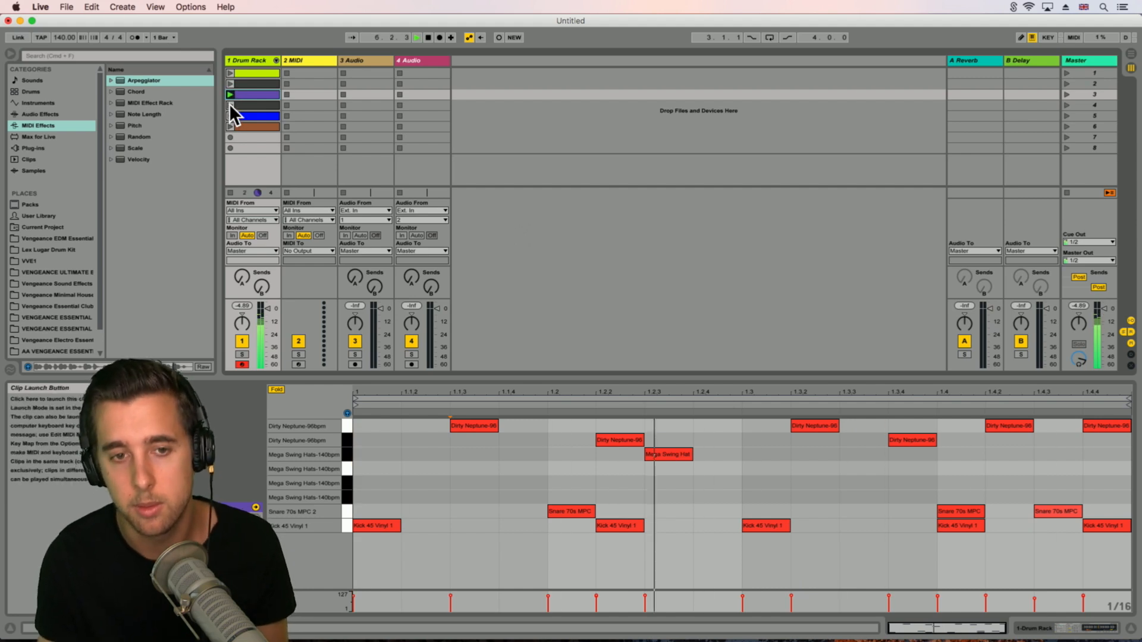
pyautogui.click(231, 105)
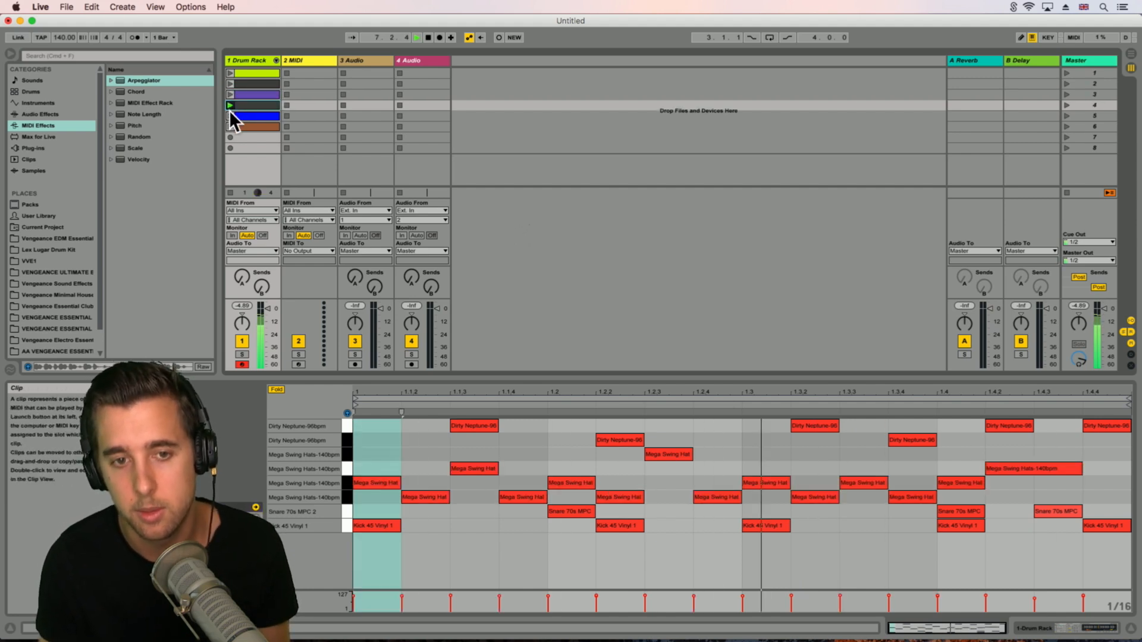
pyautogui.click(230, 116)
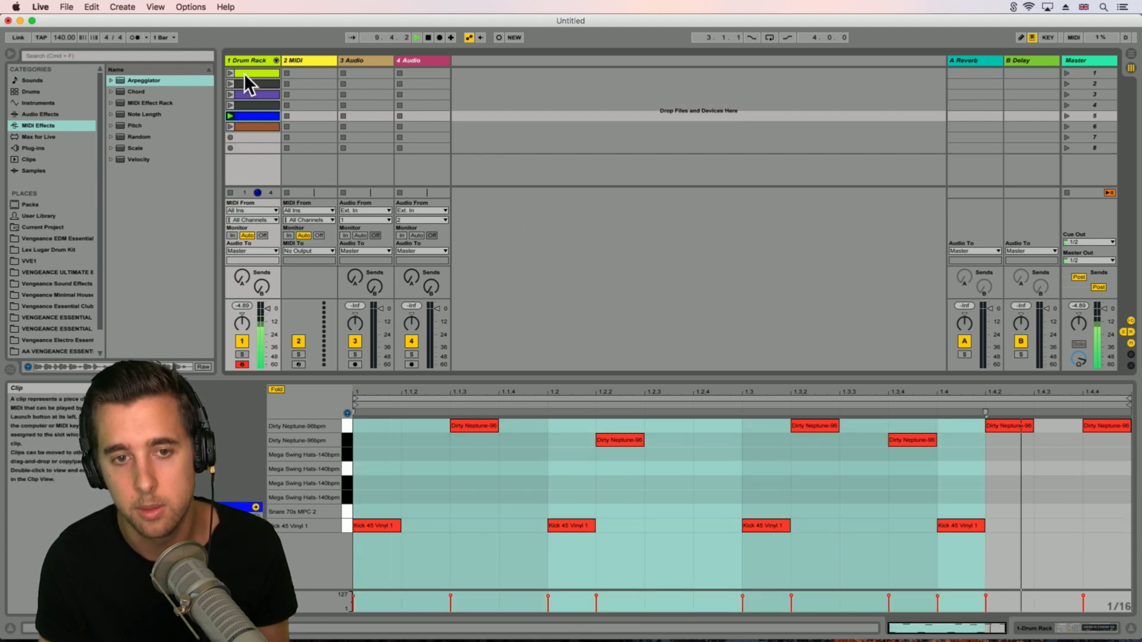
# Step: Copy the original lime green clip into the seventh slot and play the sixth and seventh clips in turn
pyautogui.click(244, 73)
pyautogui.moveTo(248, 127); pyautogui.dragTo(248, 137)
pyautogui.click(229, 126)
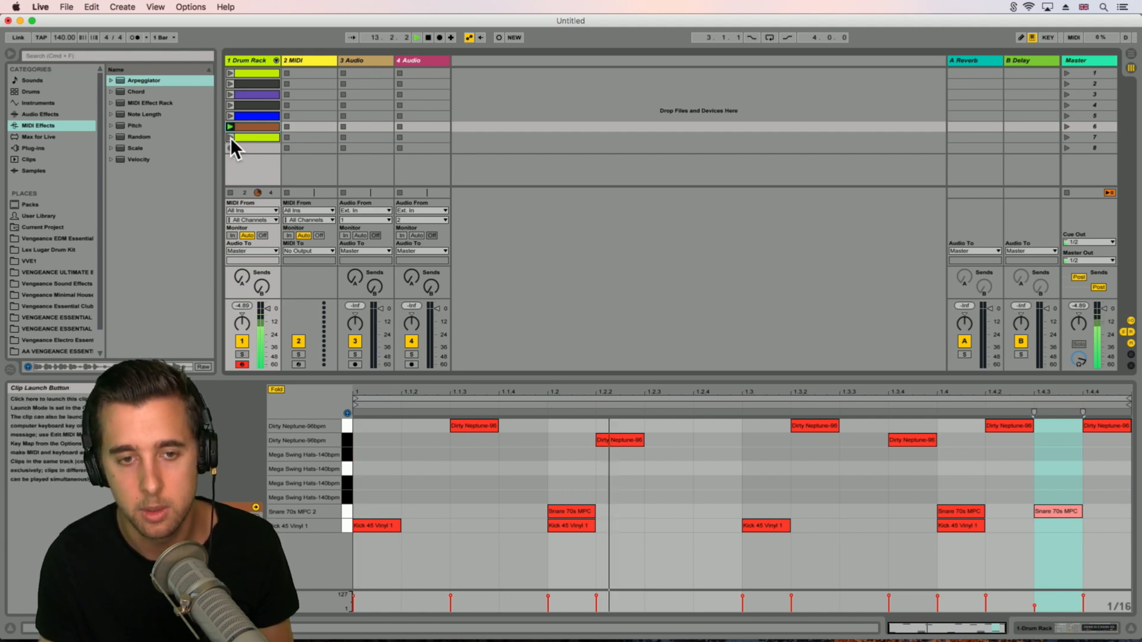
pyautogui.click(230, 138)
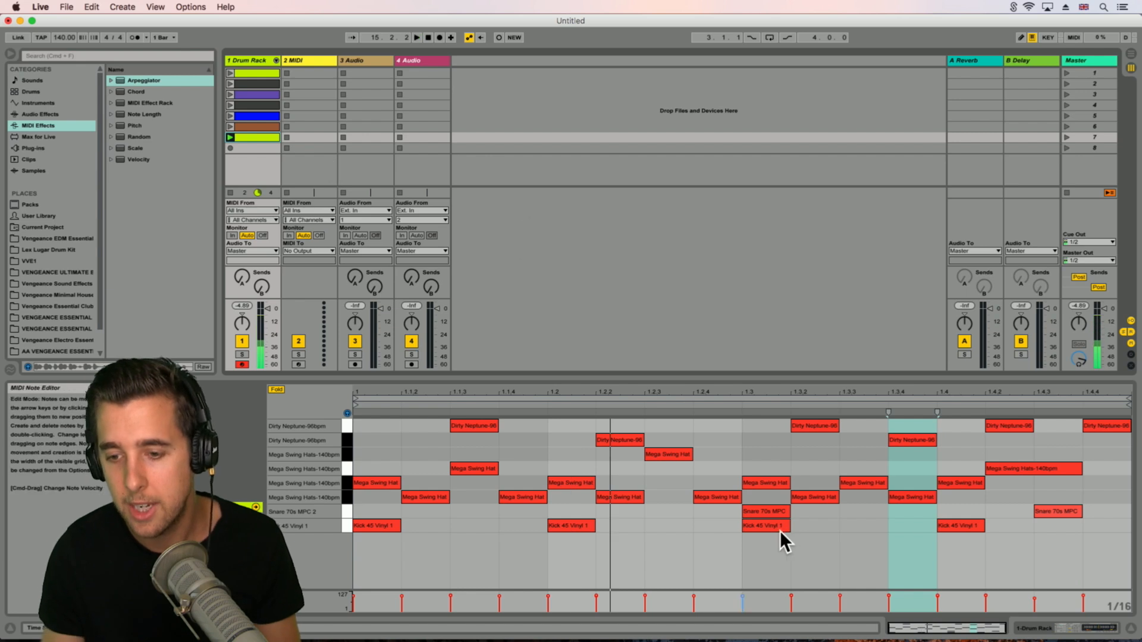
# Step: In the seventh clip, replace the snare at 1.3 with snares at 1.2 and 1.4, and colour the clip pale yellow
pyautogui.moveTo(771, 511); pyautogui.dragTo(961, 510)
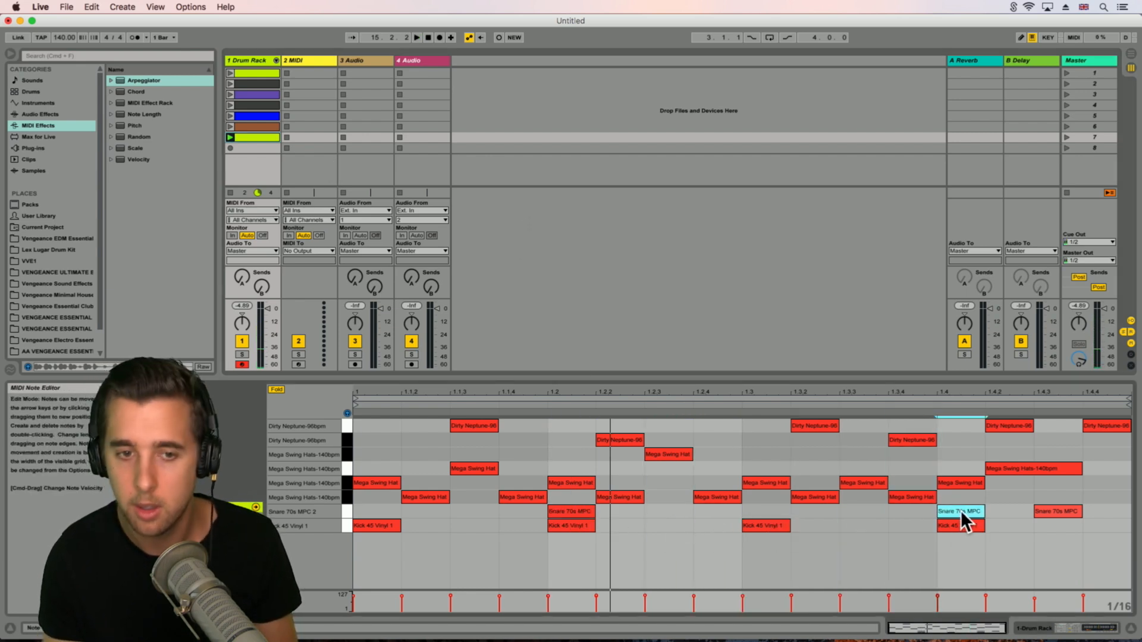
pyautogui.rightClick(249, 137)
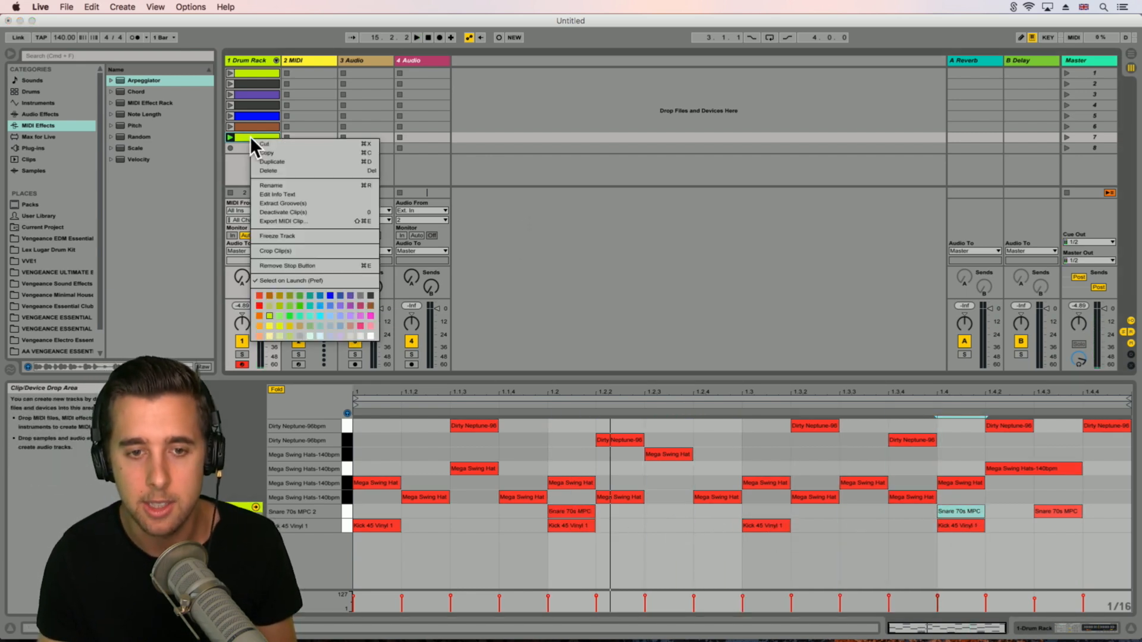
pyautogui.click(272, 330)
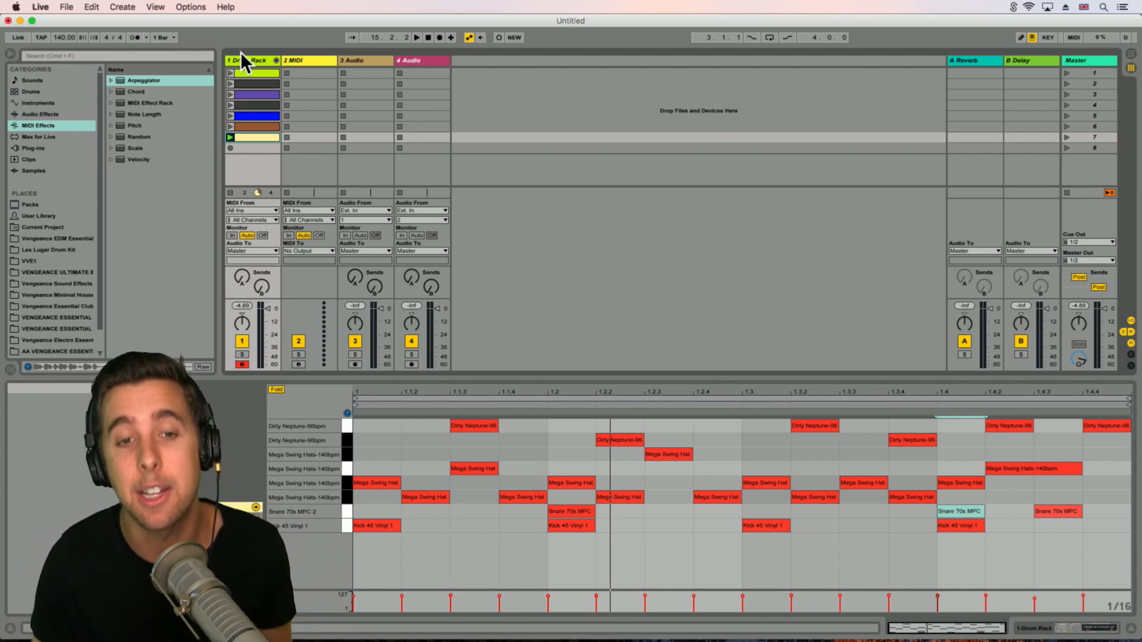
# Step: Select the 2 MIDI track
pyautogui.click(309, 60)
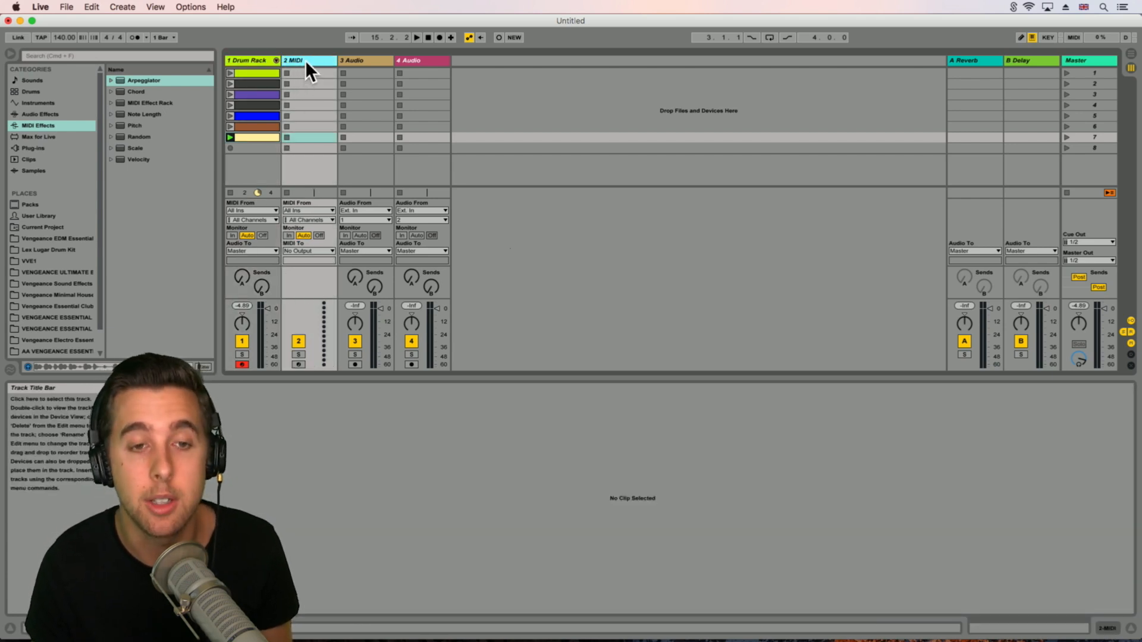
# Step: Open Analog's Bass presets among the instruments and audition them one after another down to Saw3 Pure Muted Bass
pyautogui.click(40, 103)
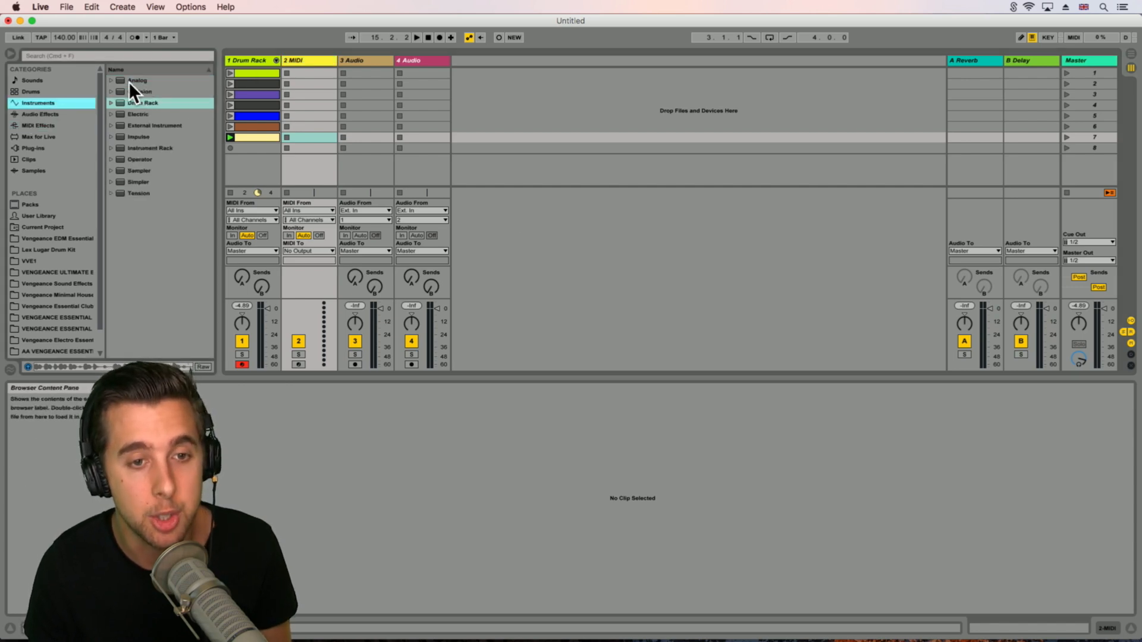
pyautogui.click(110, 81)
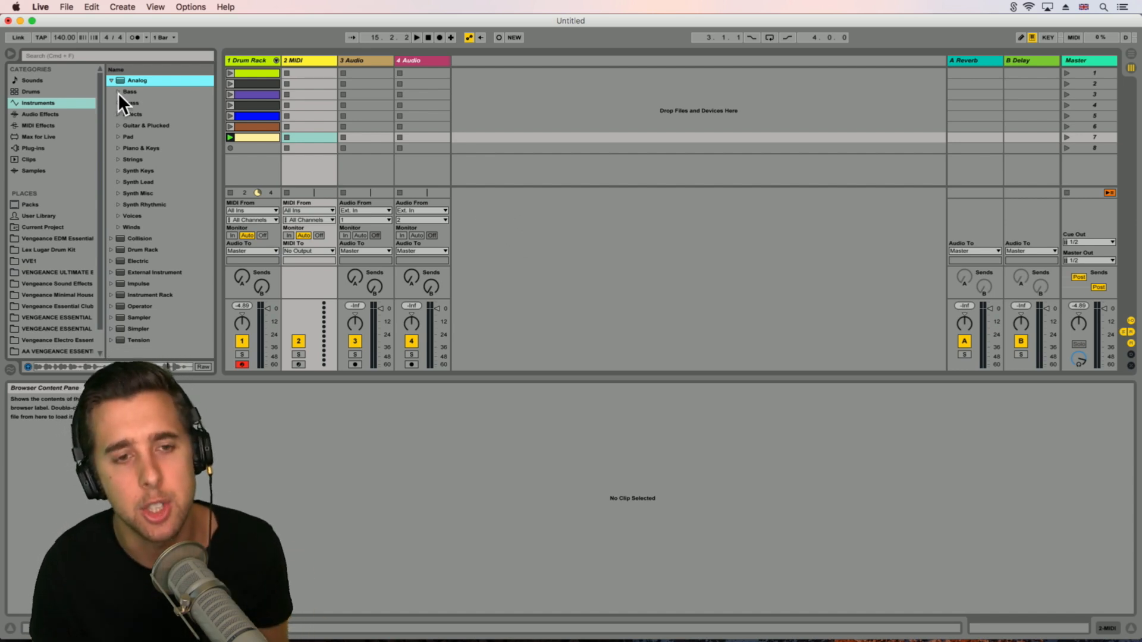
pyautogui.click(118, 93)
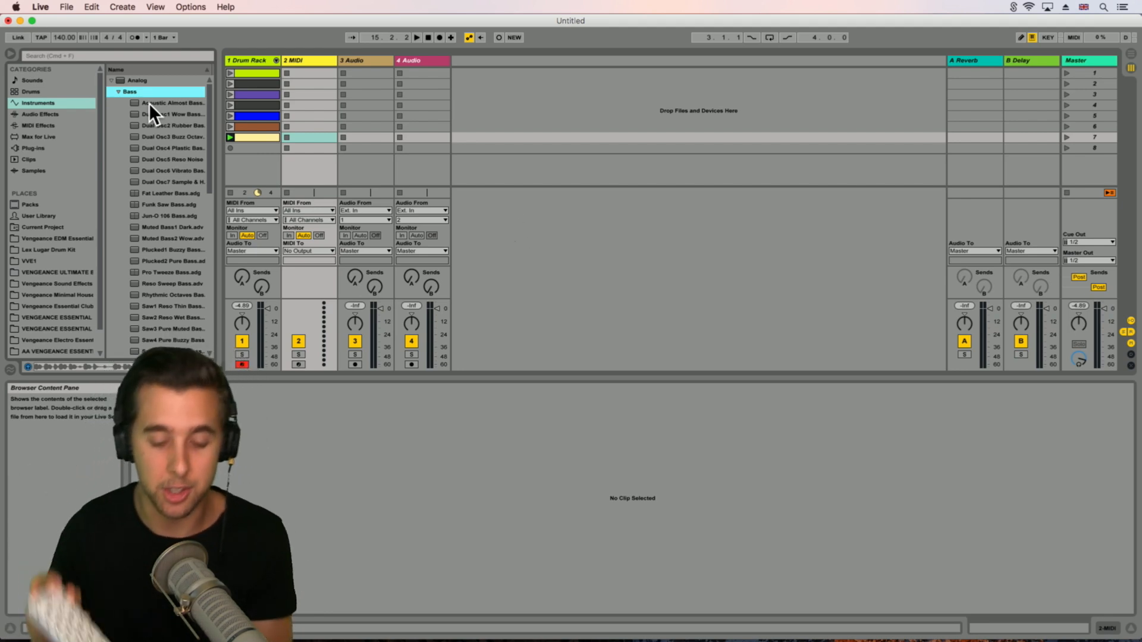
pyautogui.press('Down')
pyautogui.press('Down')
pyautogui.press('Down')
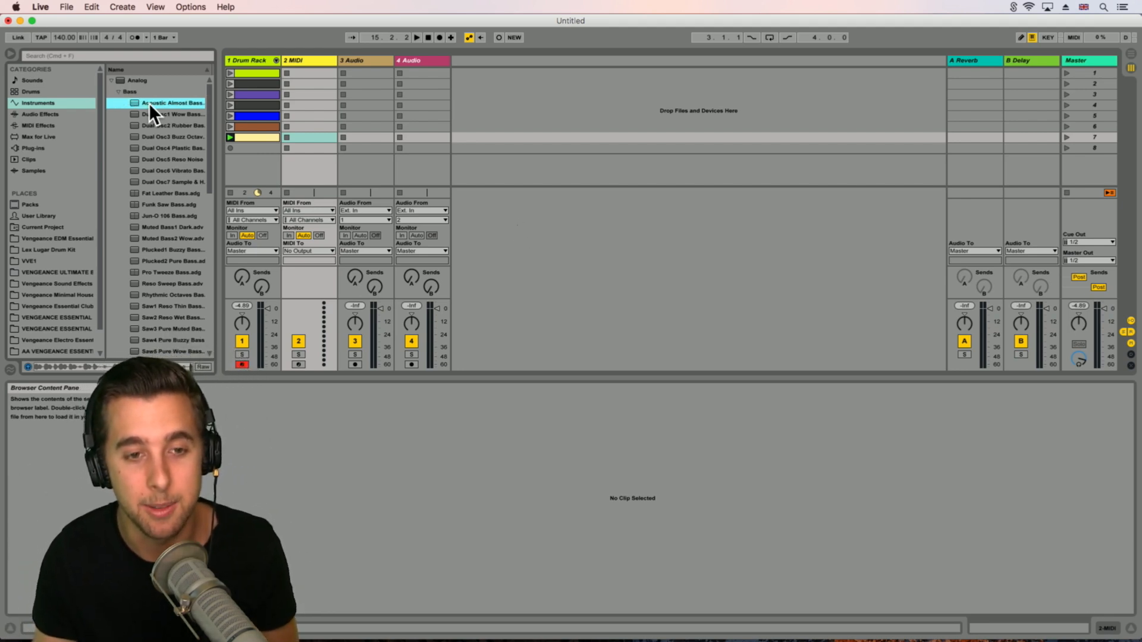
pyautogui.press('Down')
pyautogui.press('Down')
pyautogui.press('Down')
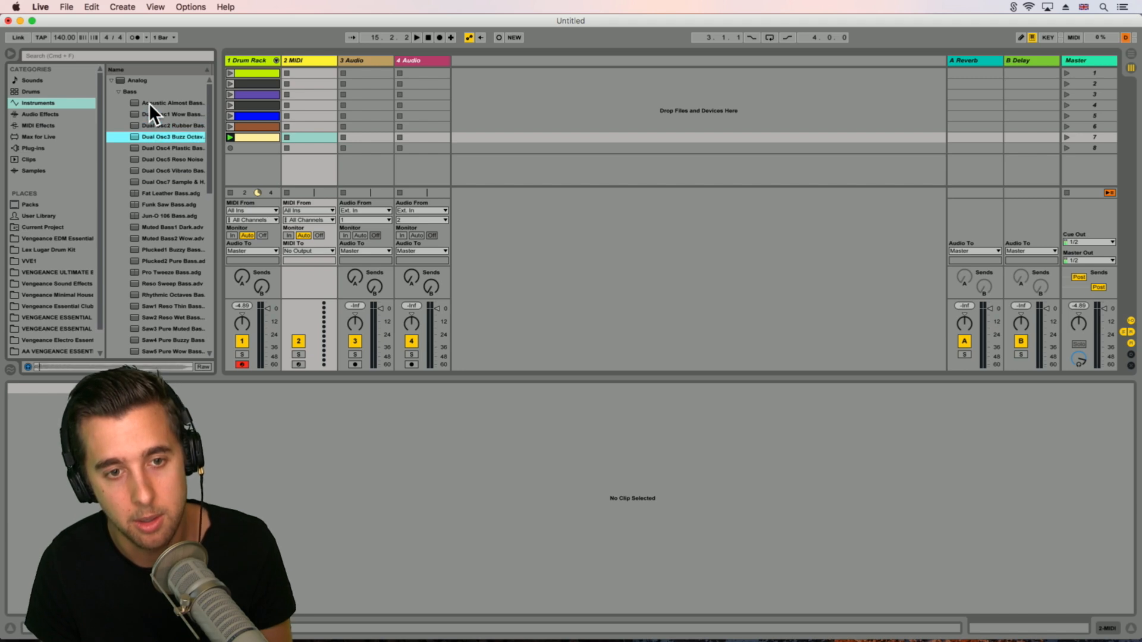
pyautogui.press('Down')
pyautogui.press('Down')
pyautogui.press('Down')
pyautogui.press('Down')
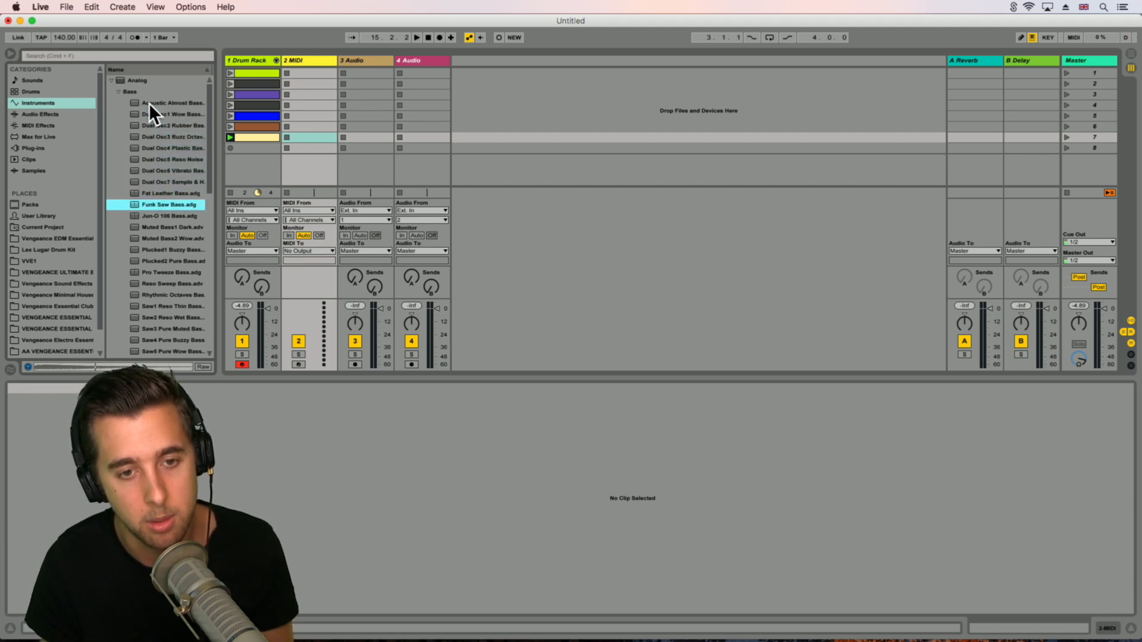
pyautogui.press('Down')
pyautogui.press('Down')
pyautogui.press('Down')
pyautogui.press('Down')
pyautogui.press('Down')
pyautogui.press('Down')
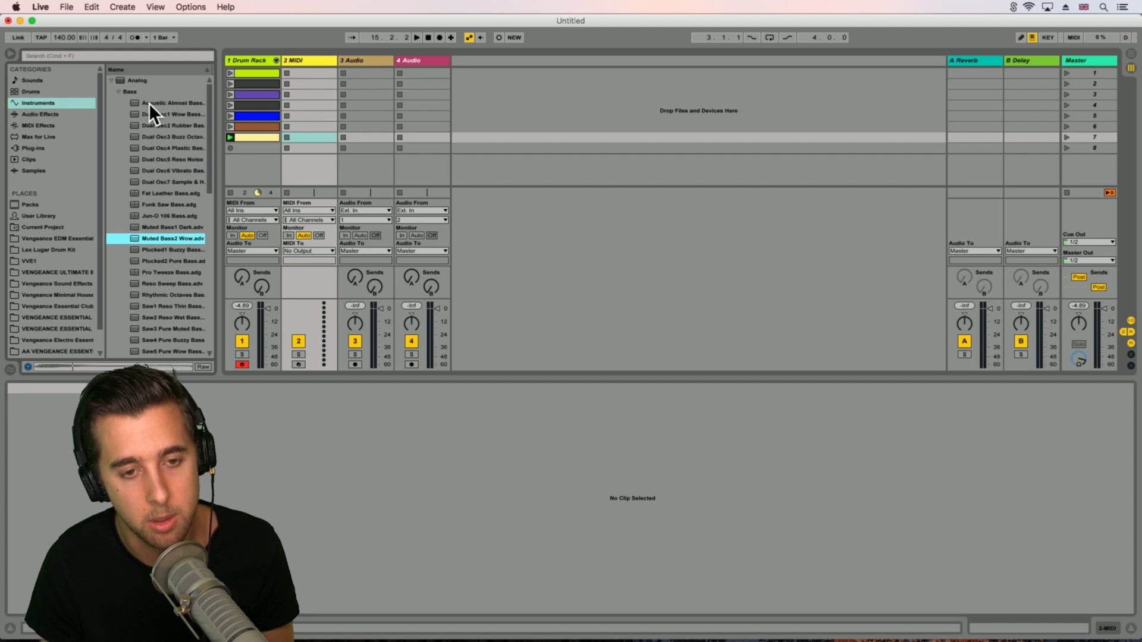
pyautogui.press('Down')
pyautogui.press('Down')
pyautogui.press('Down')
pyautogui.press('Down')
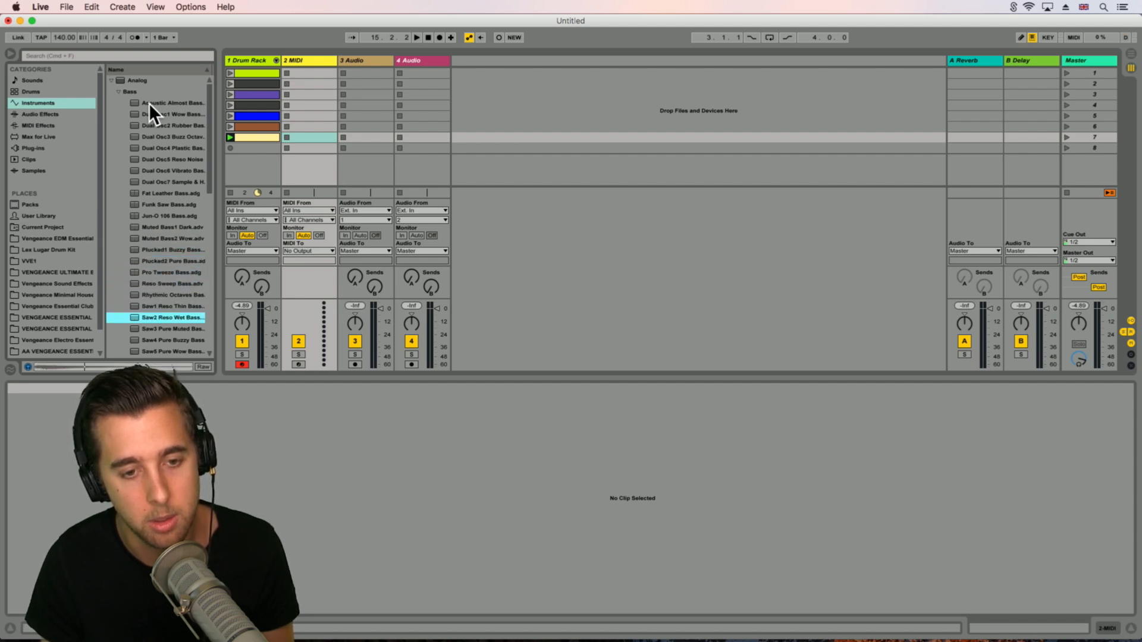
pyautogui.press('Down')
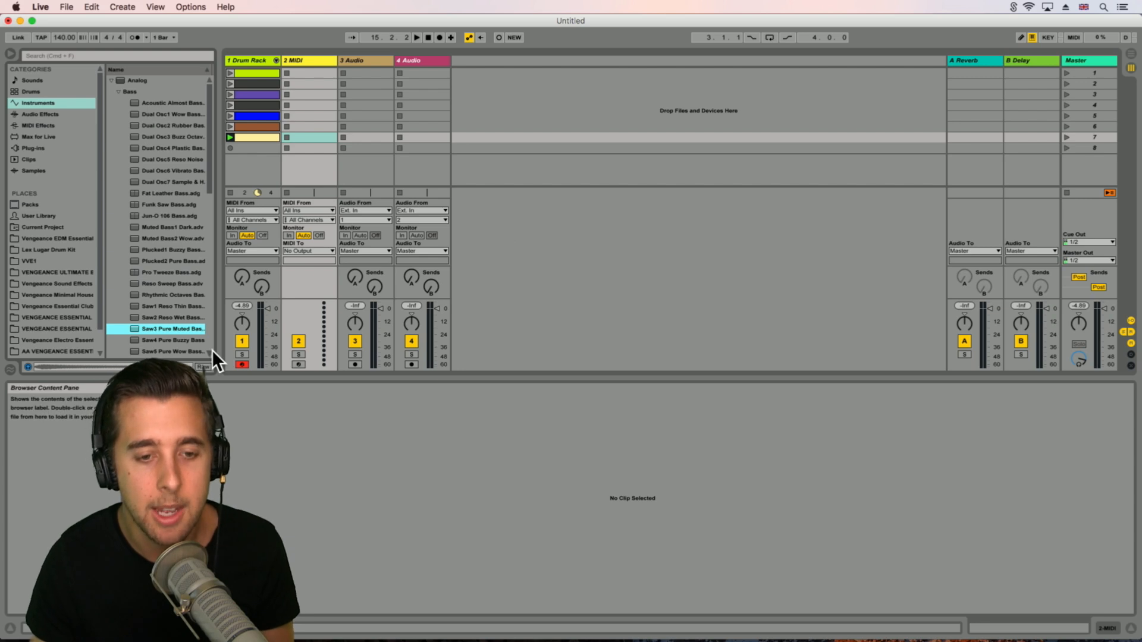
# Step: Load the Saw3 Pure Muted Bass preset onto the 2 MIDI track and copy the lime green drum clip into its first slot
pyautogui.moveTo(172, 329); pyautogui.dragTo(309, 59)
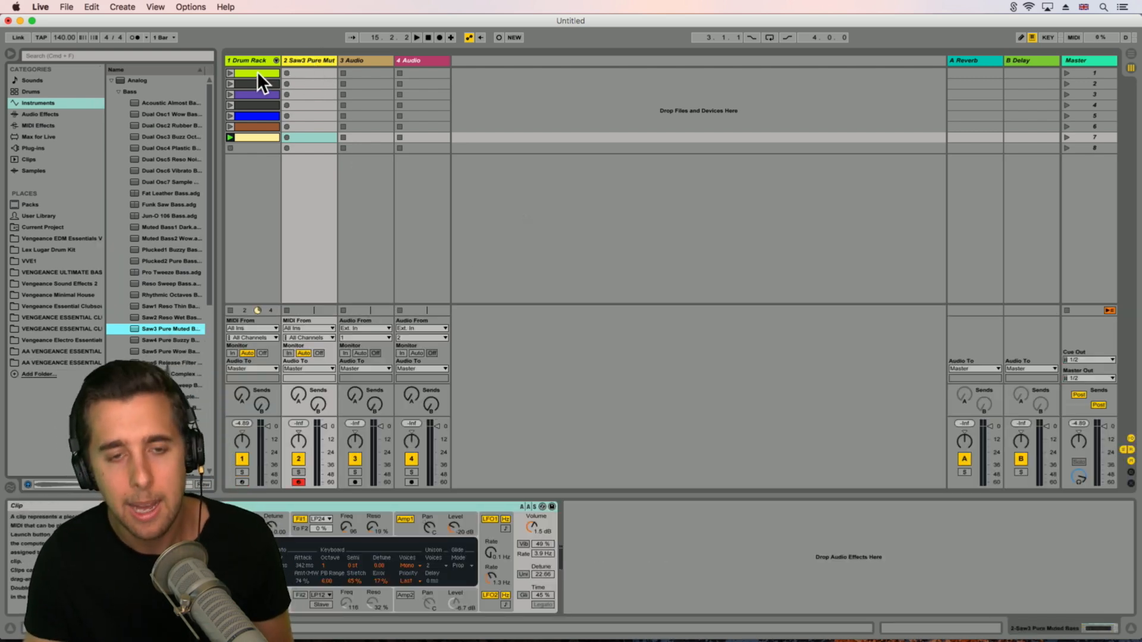
pyautogui.click(257, 71)
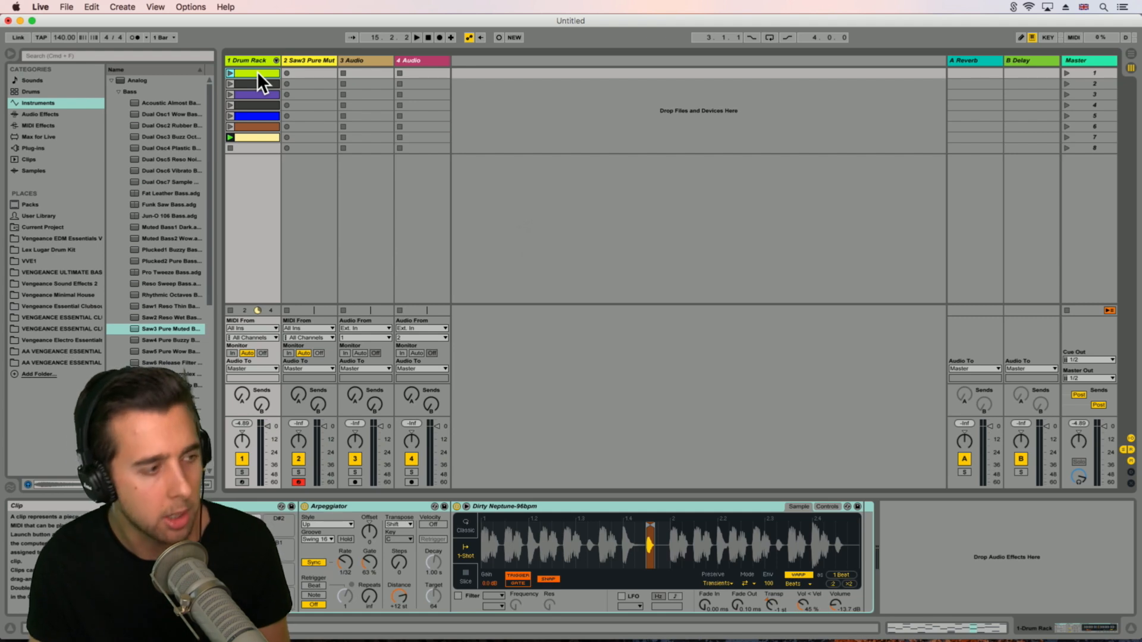
pyautogui.moveTo(260, 72); pyautogui.dragTo(301, 72)
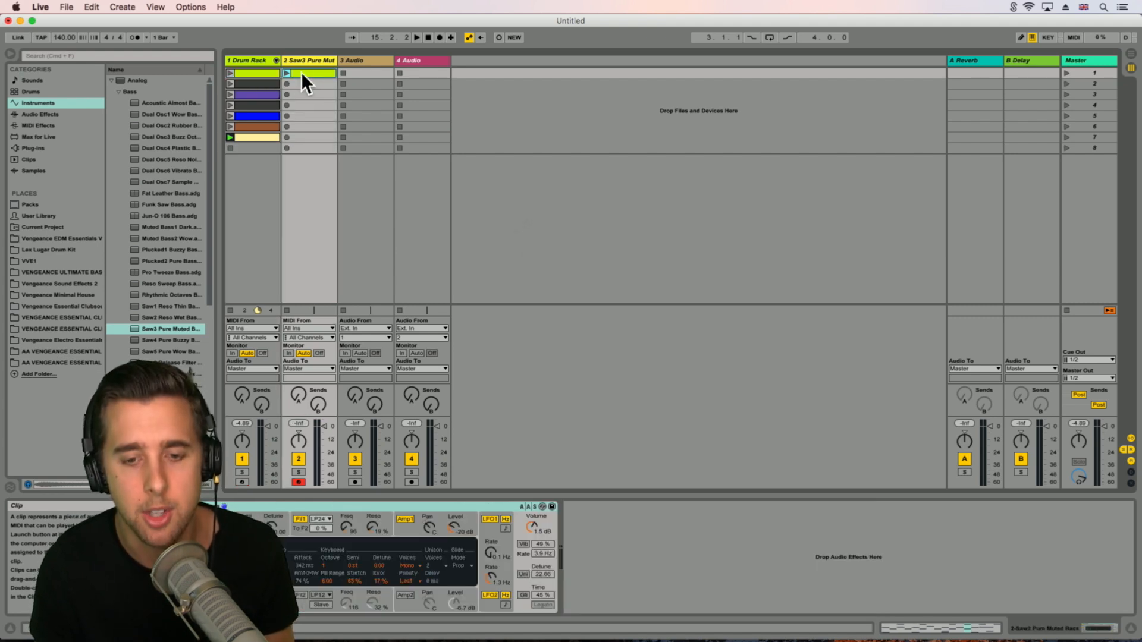
# Step: Open the copied clip on the bass track and enlarge its note editor around the low octaves
pyautogui.doubleClick(316, 71)
pyautogui.moveTo(578, 388); pyautogui.dragTo(541, 179)
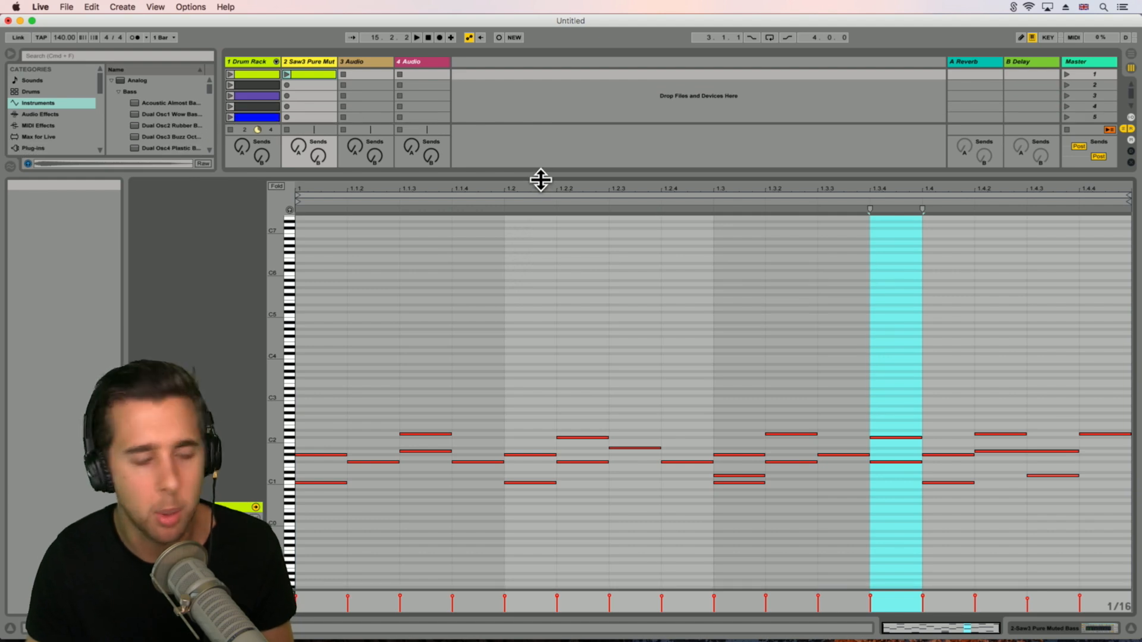
pyautogui.moveTo(360, 188); pyautogui.dragTo(364, 198)
pyautogui.moveTo(272, 426); pyautogui.dragTo(297, 426)
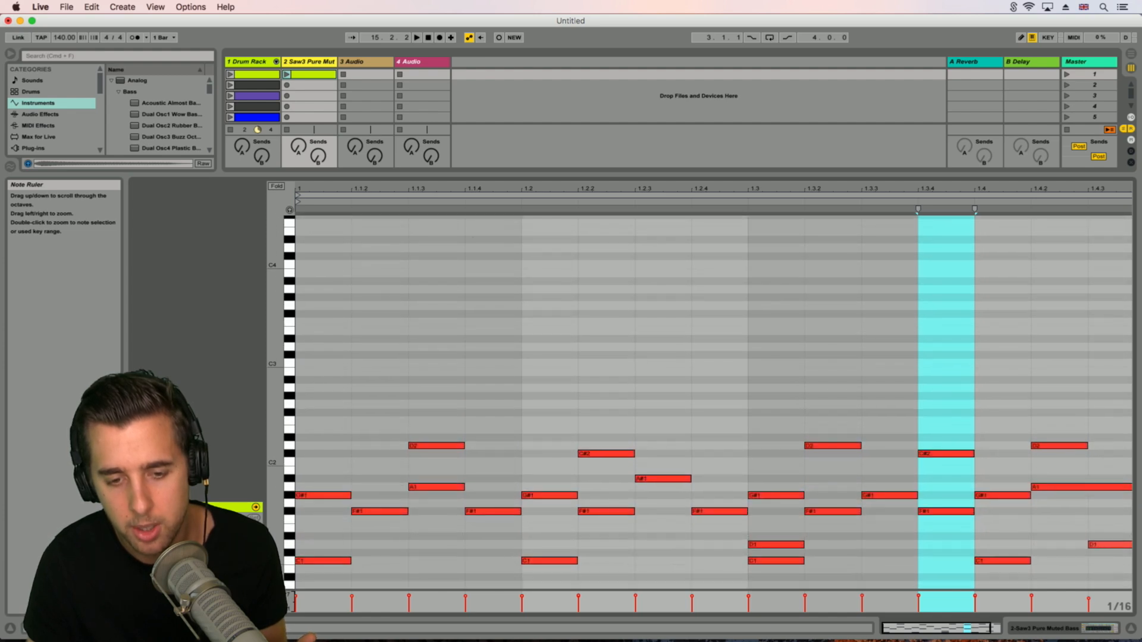
pyautogui.scroll(-5, 389, 436)
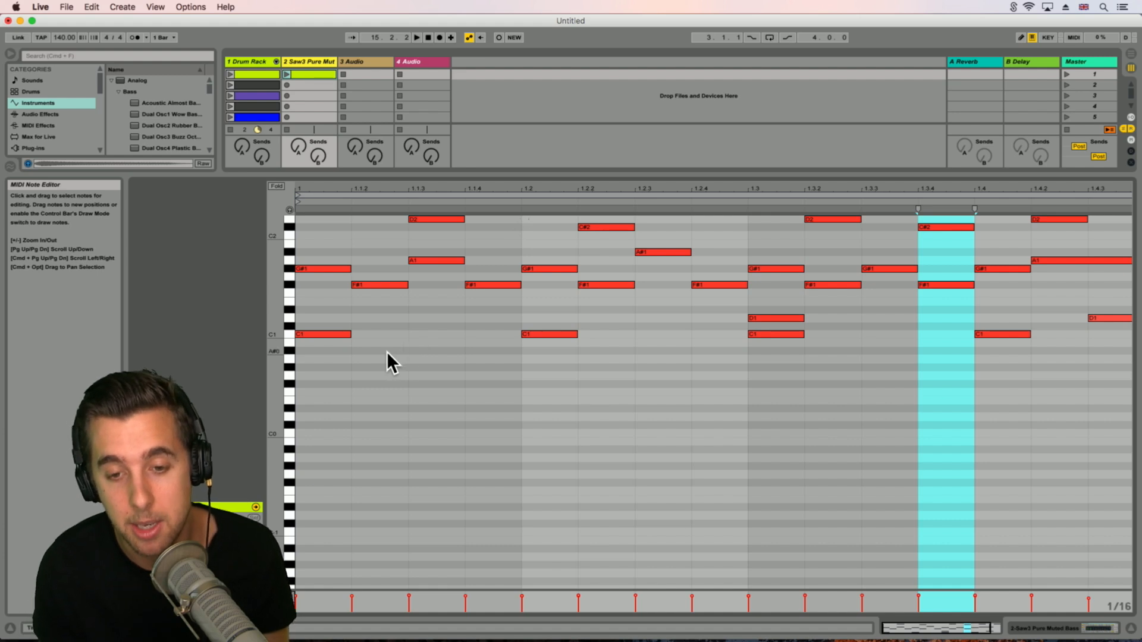
# Step: Switch to Draw Mode, enable the MIDI editor preview and transpose all copied drum notes up one octave
pyautogui.press('b')
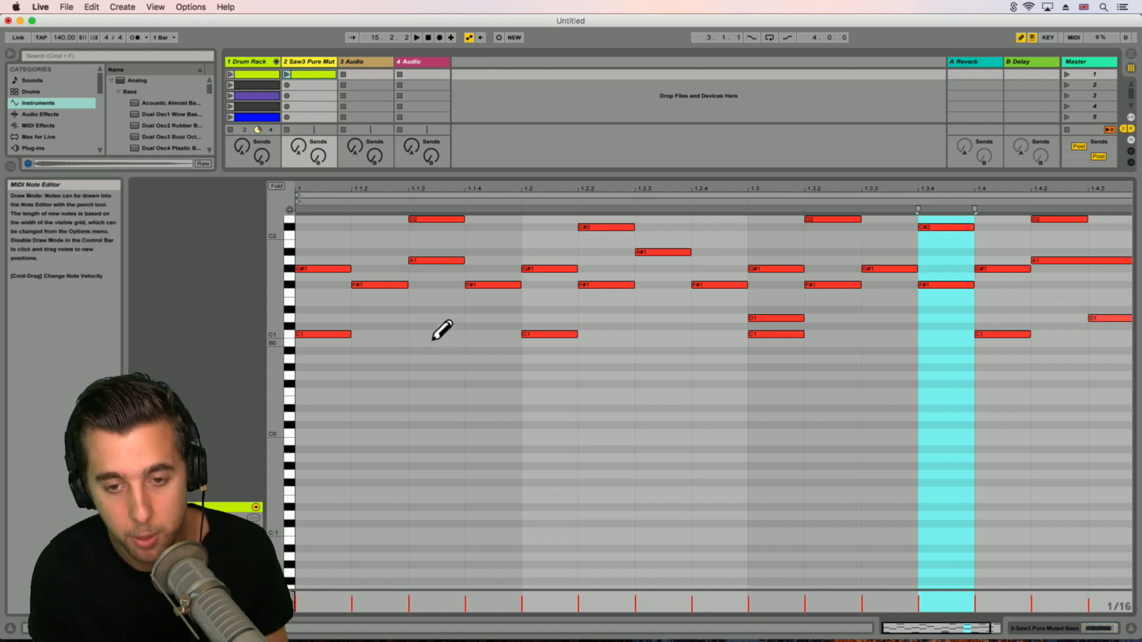
pyautogui.click(425, 433)
pyautogui.click(423, 433)
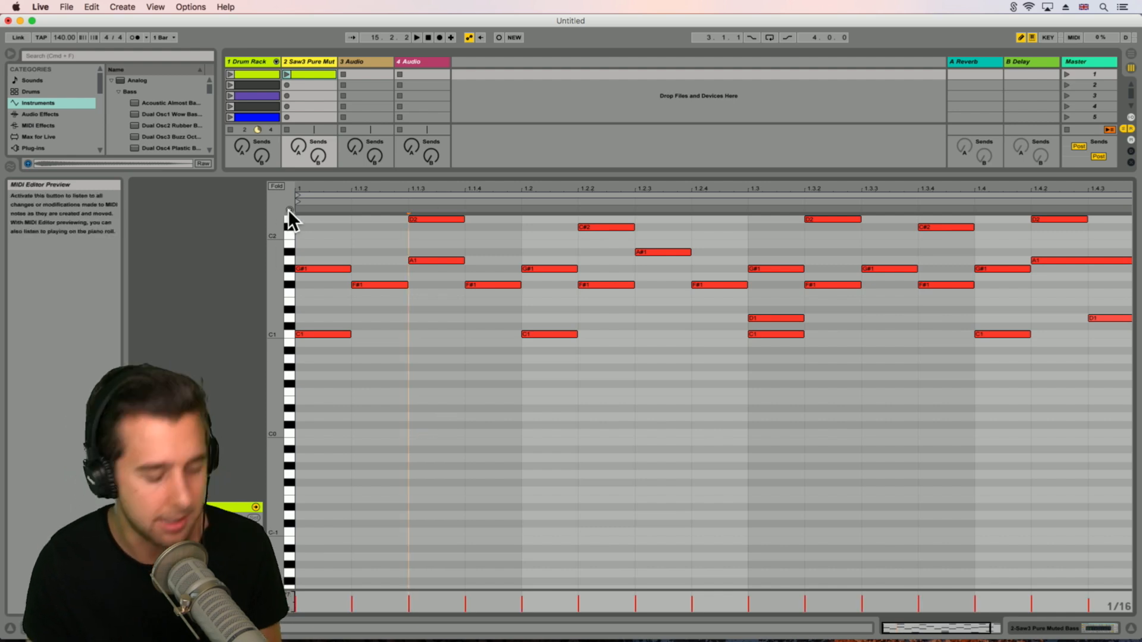
pyautogui.click(289, 210)
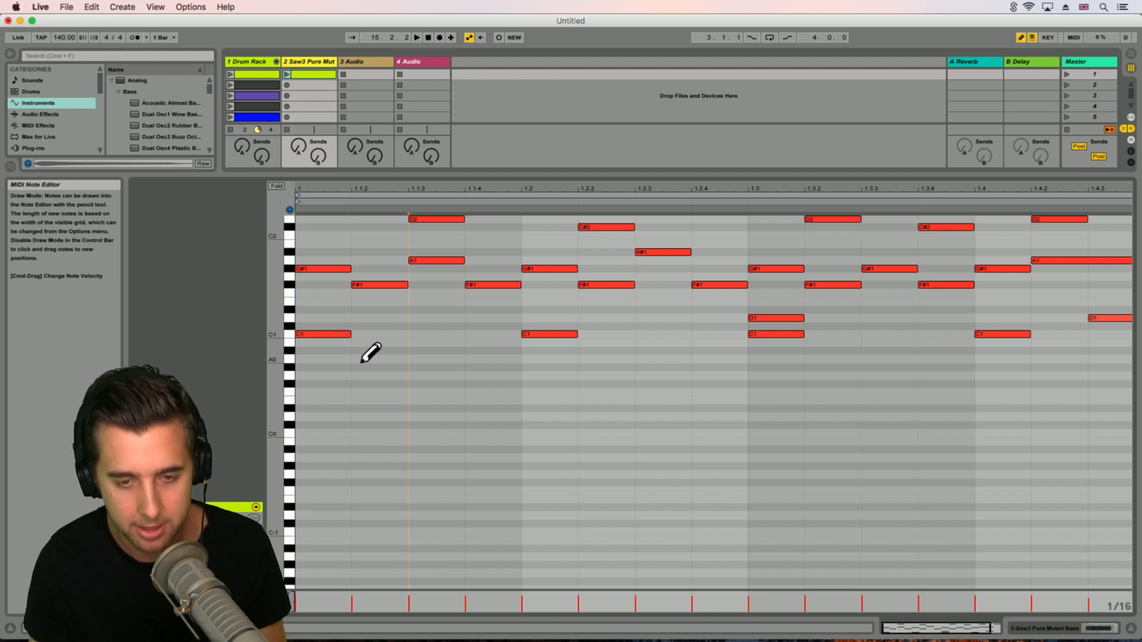
pyautogui.press('super+a')
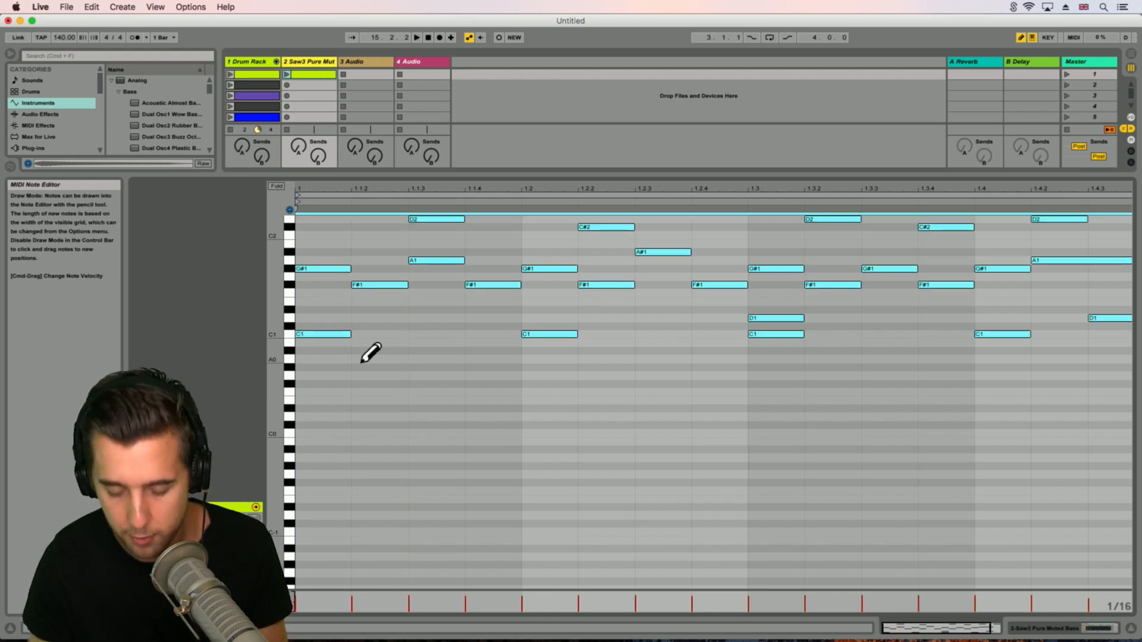
pyautogui.hotkey('shift', 'Up')
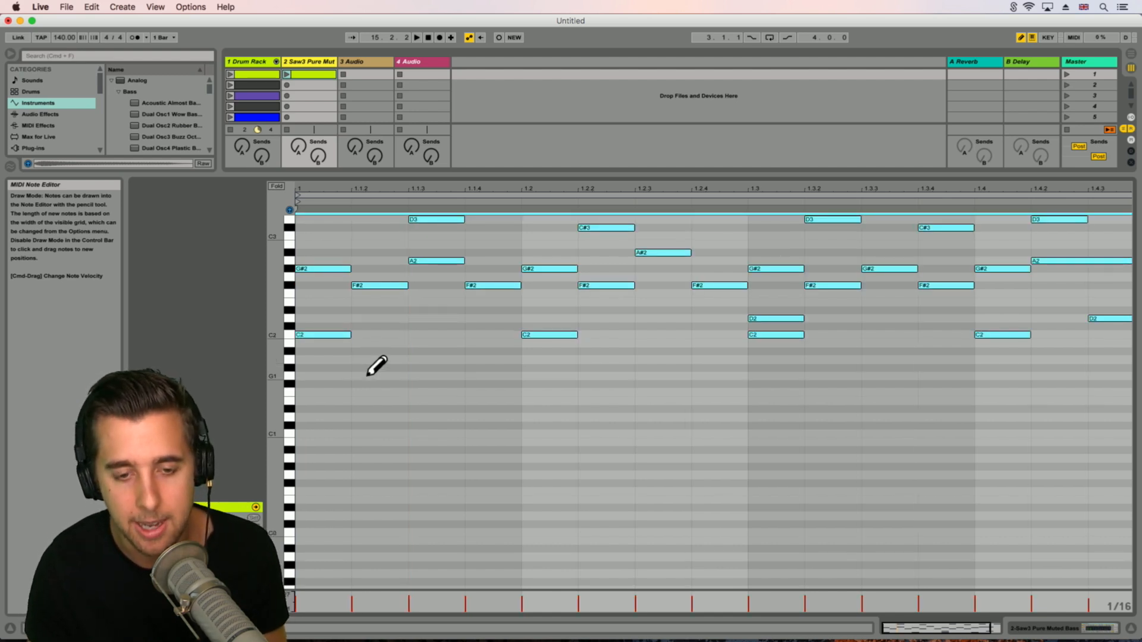
# Step: Draw 1/16 C1 bass notes at 1.1.2, 1.1.4 and 1.2.2, under the F#2 drum notes
pyautogui.scroll(-2, 375, 381)
pyautogui.click(369, 406)
pyautogui.click(366, 408)
pyautogui.click(359, 400)
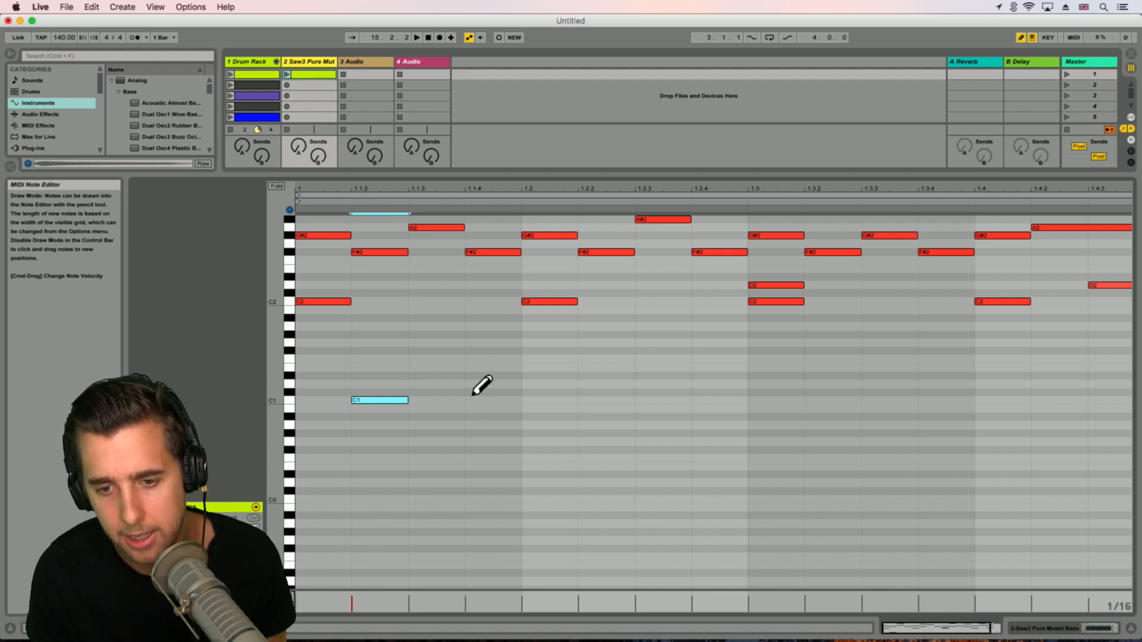
pyautogui.click(491, 400)
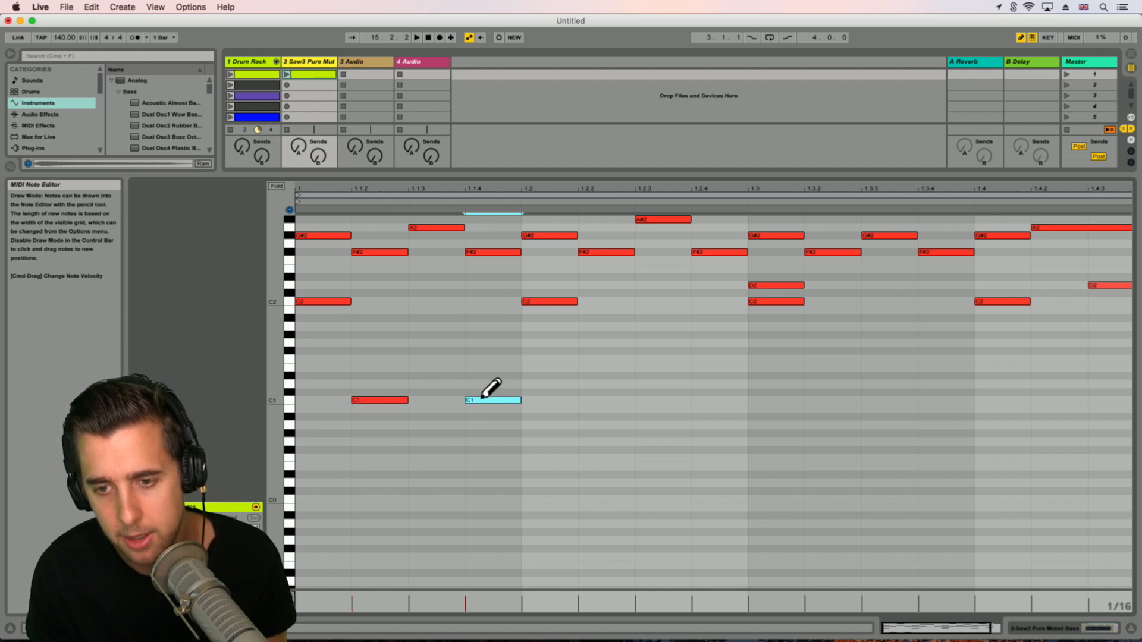
pyautogui.click(602, 400)
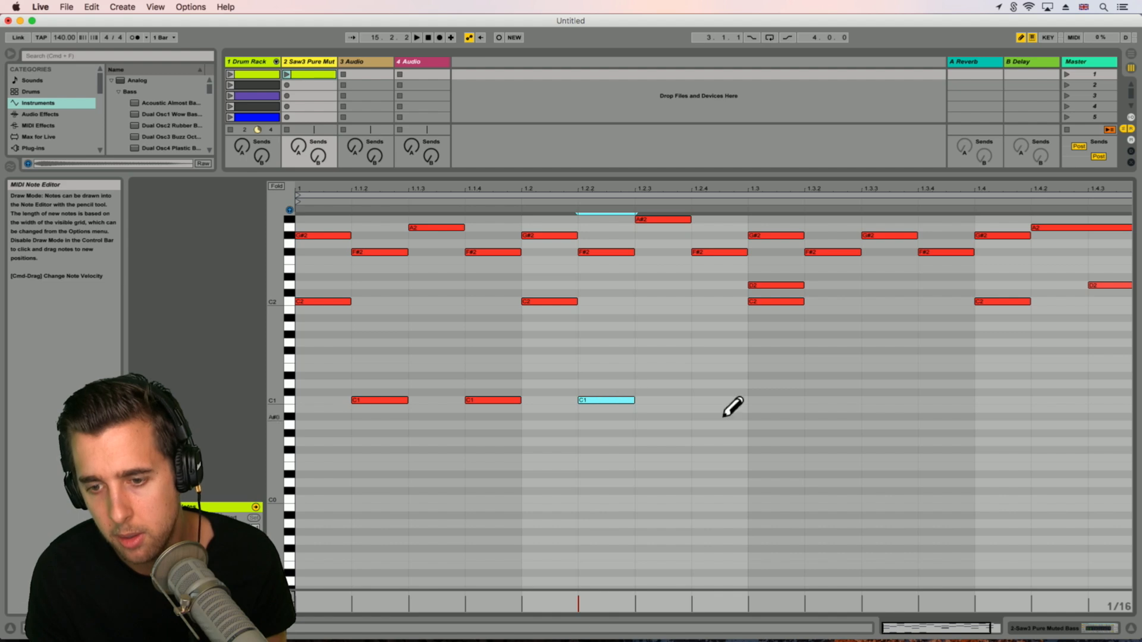
# Step: Draw 1/16 D#1 bass notes at 1.3.2, 1.3.4 and 1.4.2
pyautogui.click(772, 417)
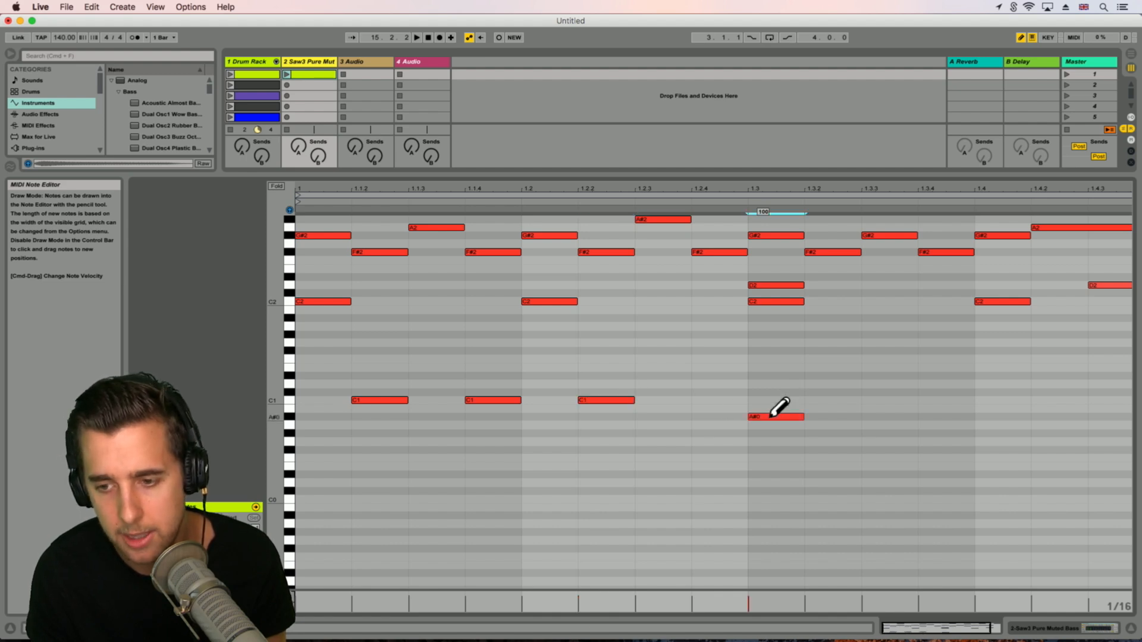
pyautogui.click(771, 417)
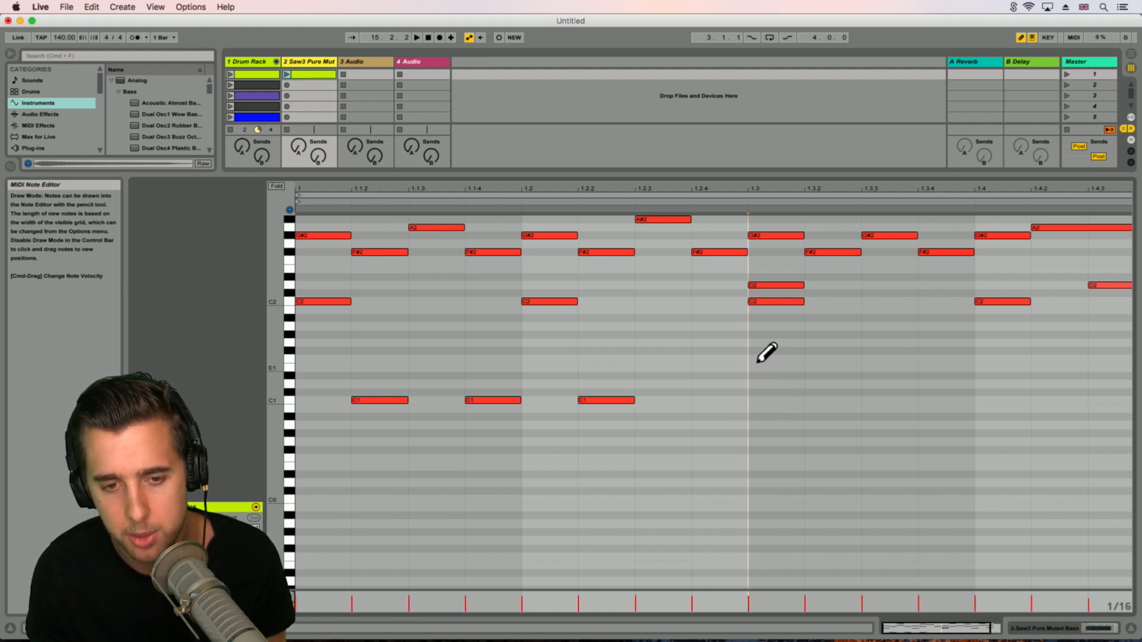
pyautogui.click(756, 375)
pyautogui.click(758, 376)
pyautogui.click(816, 376)
pyautogui.click(940, 375)
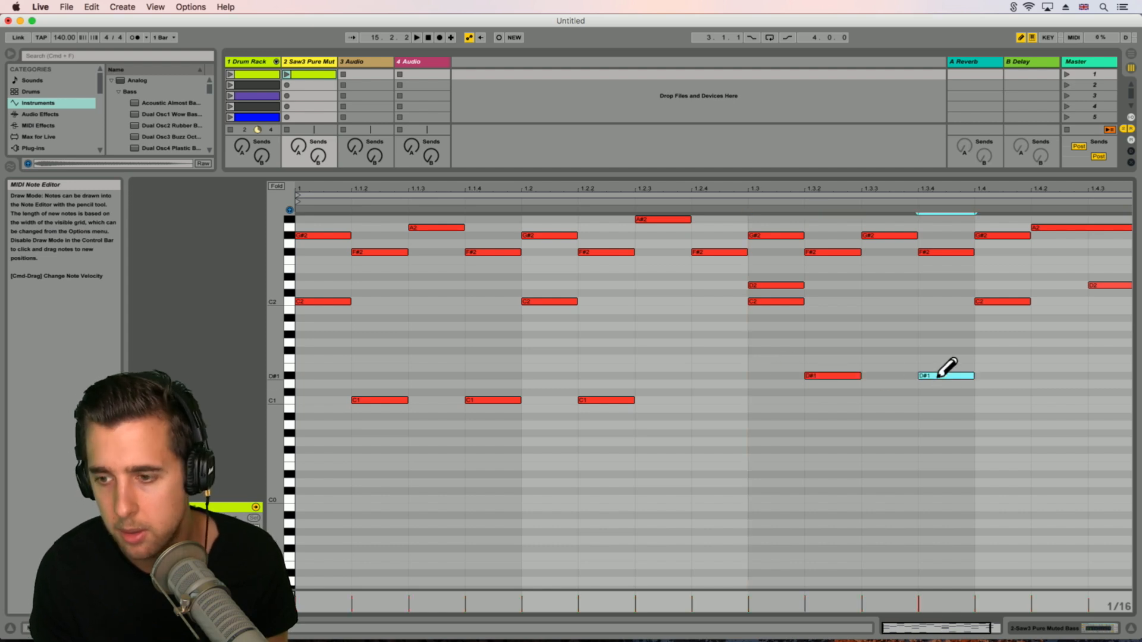
pyautogui.click(1053, 375)
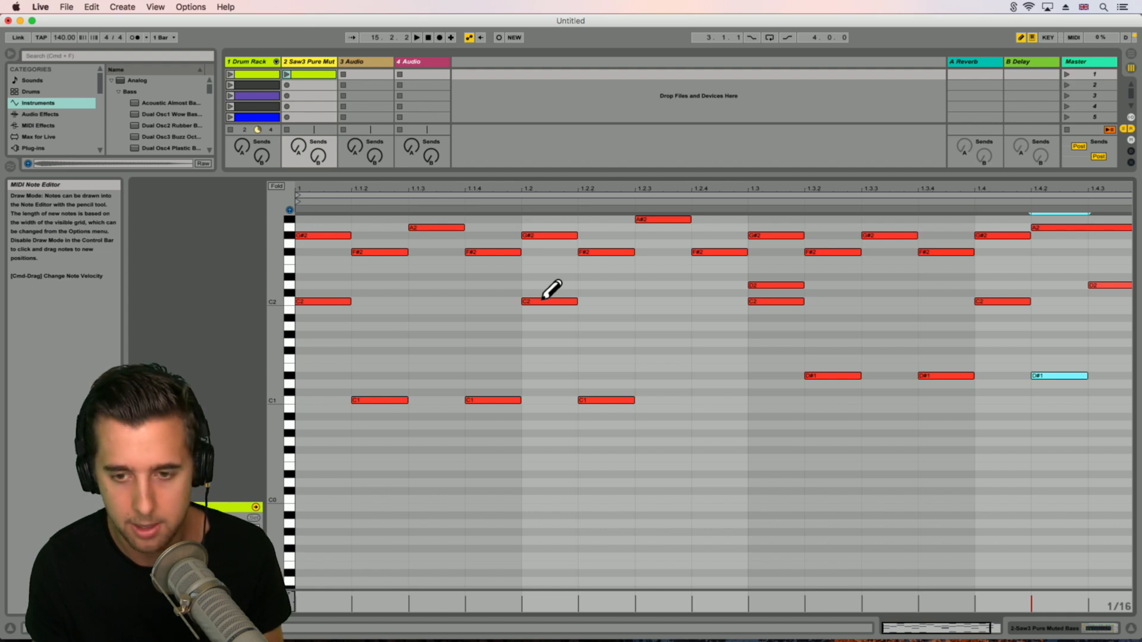
# Step: Select the copied drum notes above the bass line, save the Live Set as Beats, and delete the selected notes
pyautogui.press('b')
pyautogui.moveTo(321, 331)
pyautogui.mouseDown()
pyautogui.moveTo(536, 244)
pyautogui.moveTo(1030, 232)
pyautogui.moveTo(1113, 209)
pyautogui.mouseUp()
pyautogui.scroll(3, 938, 260)
pyautogui.moveTo(1107, 420); pyautogui.dragTo(319, 244)
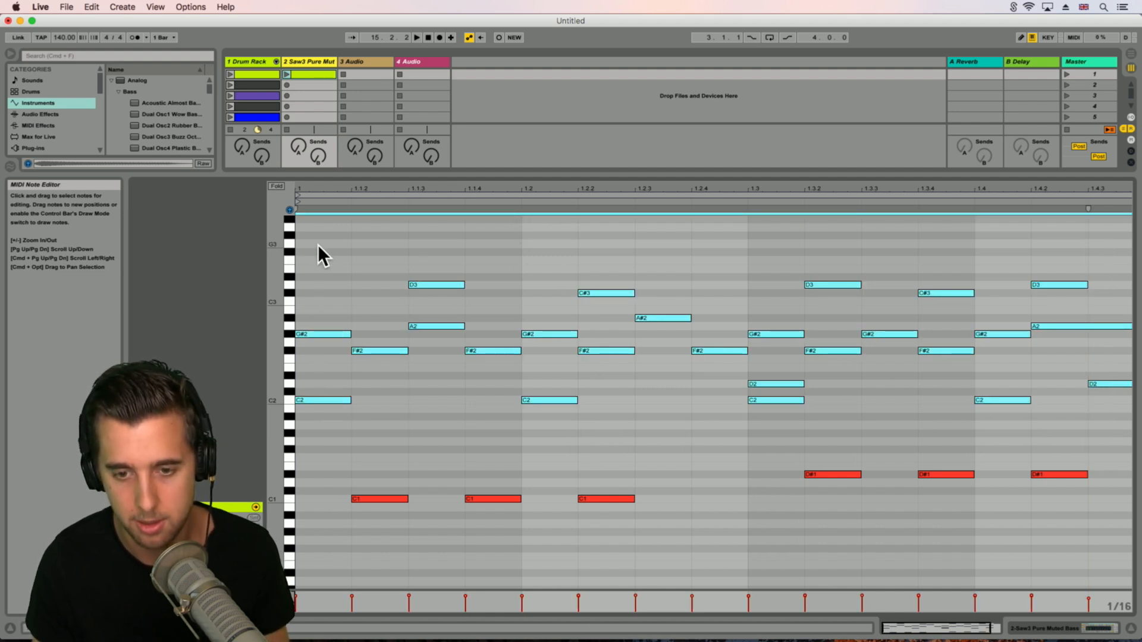
pyautogui.press('super+s')
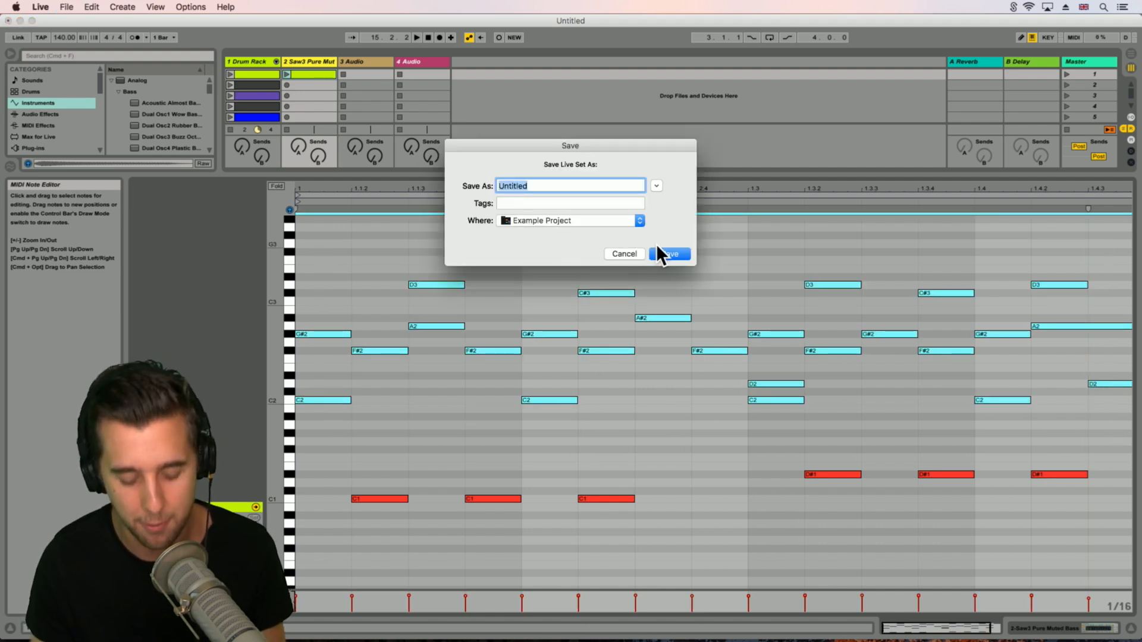
pyautogui.write('Beats')
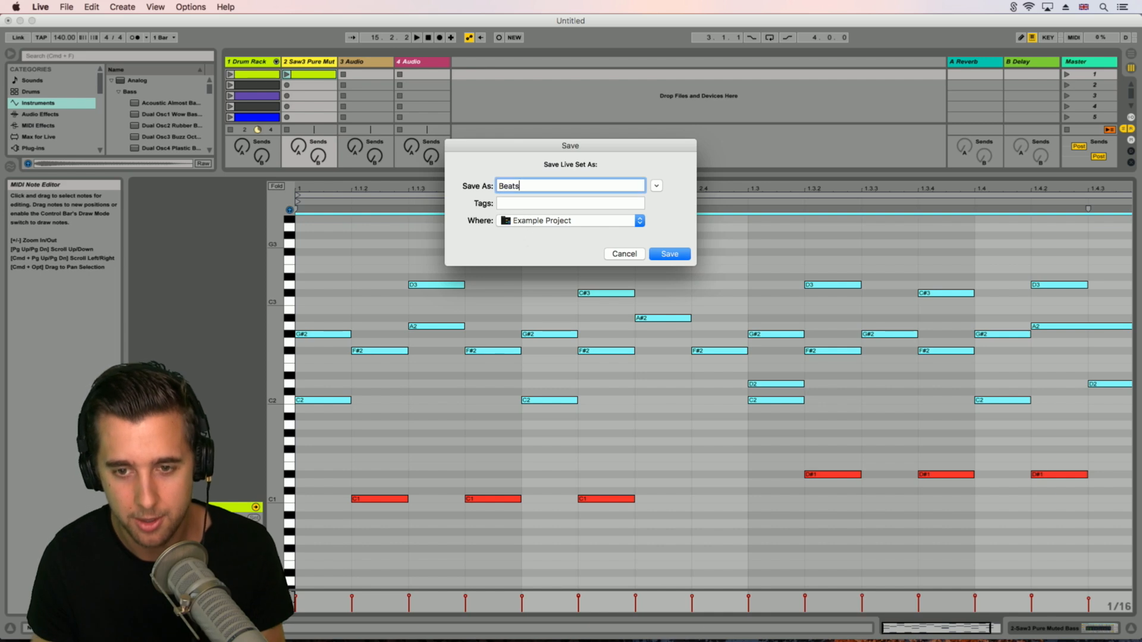
pyautogui.click(658, 249)
pyautogui.scroll(-1, 630, 325)
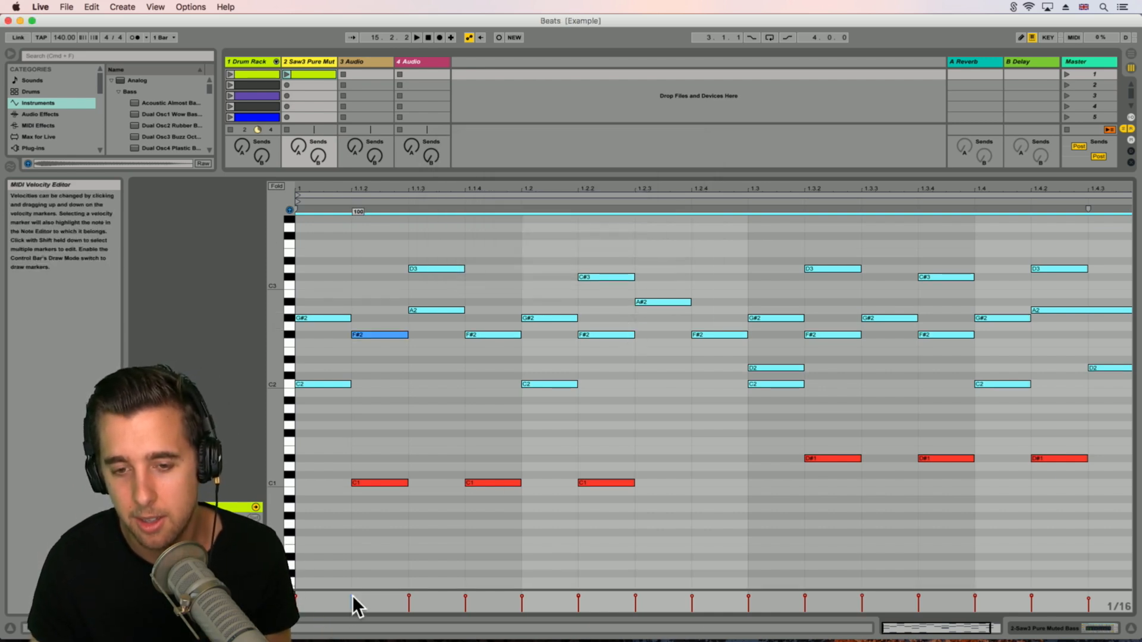
pyautogui.press('Delete')
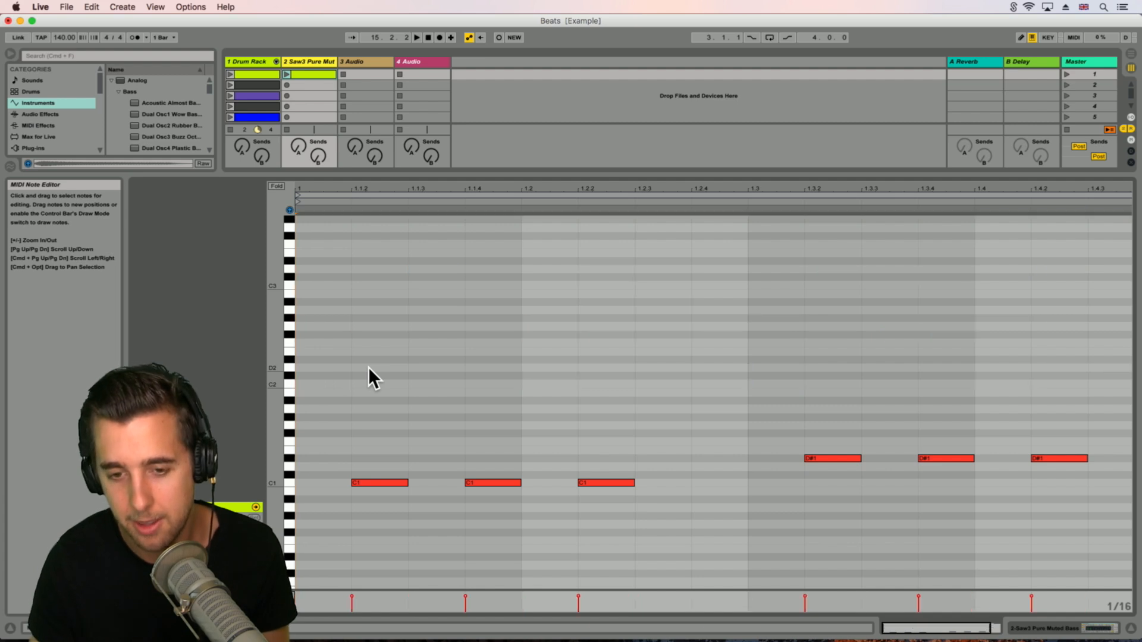
# Step: Launch the bass clip to hear it with the drums, and stop playback
pyautogui.click(287, 73)
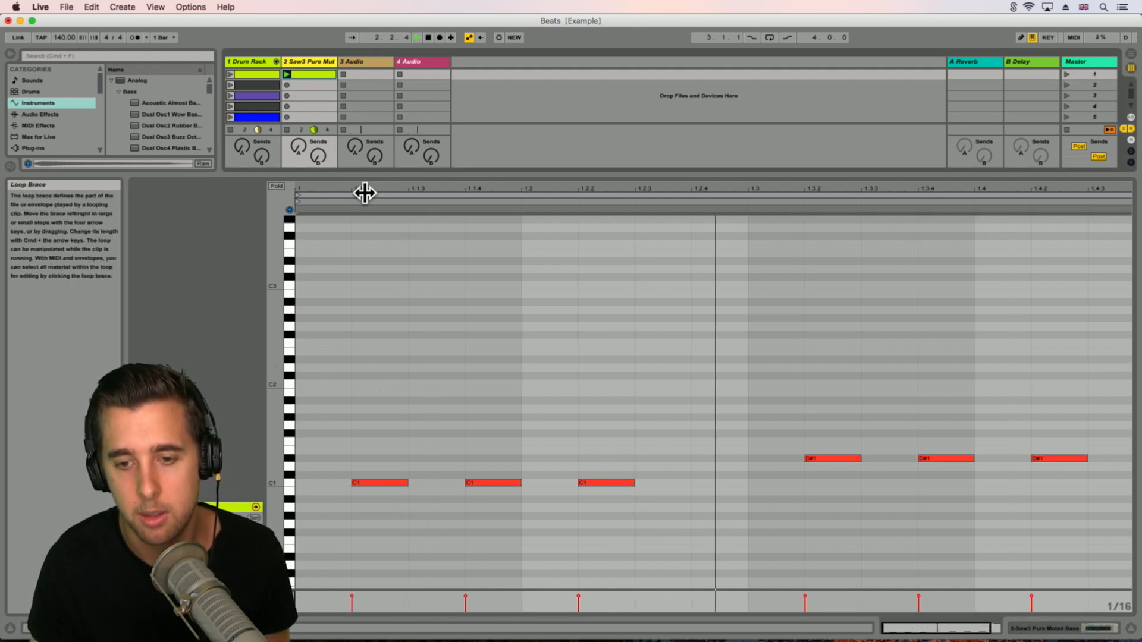
pyautogui.scroll(-5, 636, 348)
pyautogui.scroll(12, 637, 348)
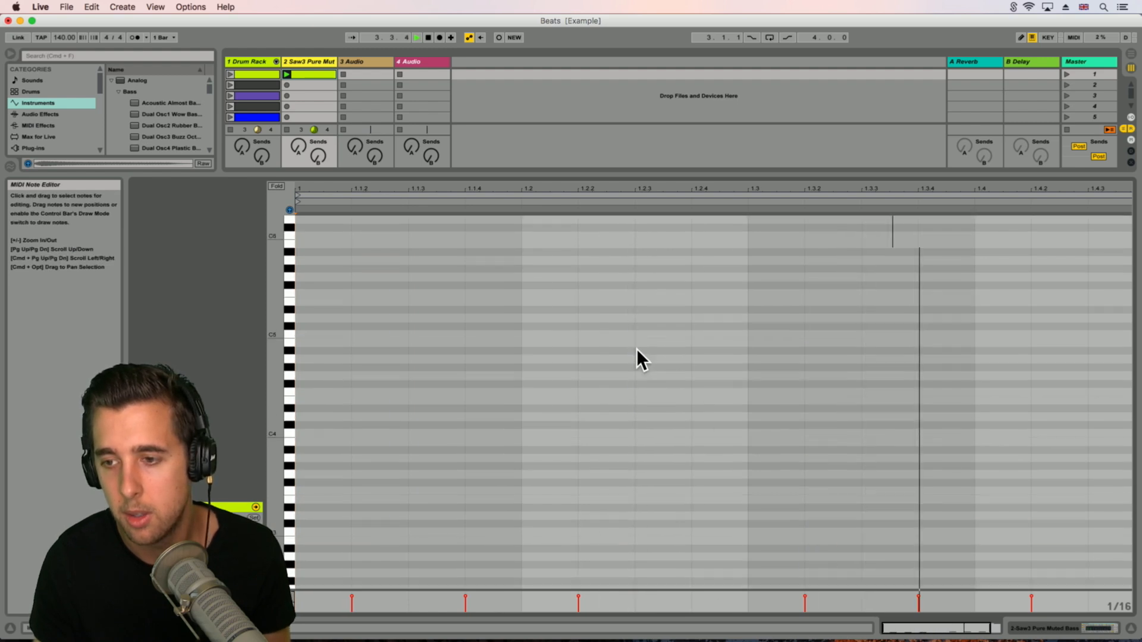
pyautogui.press('space')
# Step: Add an F1 bass note at 1.4.4 and start playback
pyautogui.scroll(-8, 634, 348)
pyautogui.moveTo(570, 191); pyautogui.dragTo(543, 172)
pyautogui.moveTo(1107, 250); pyautogui.dragTo(1110, 402)
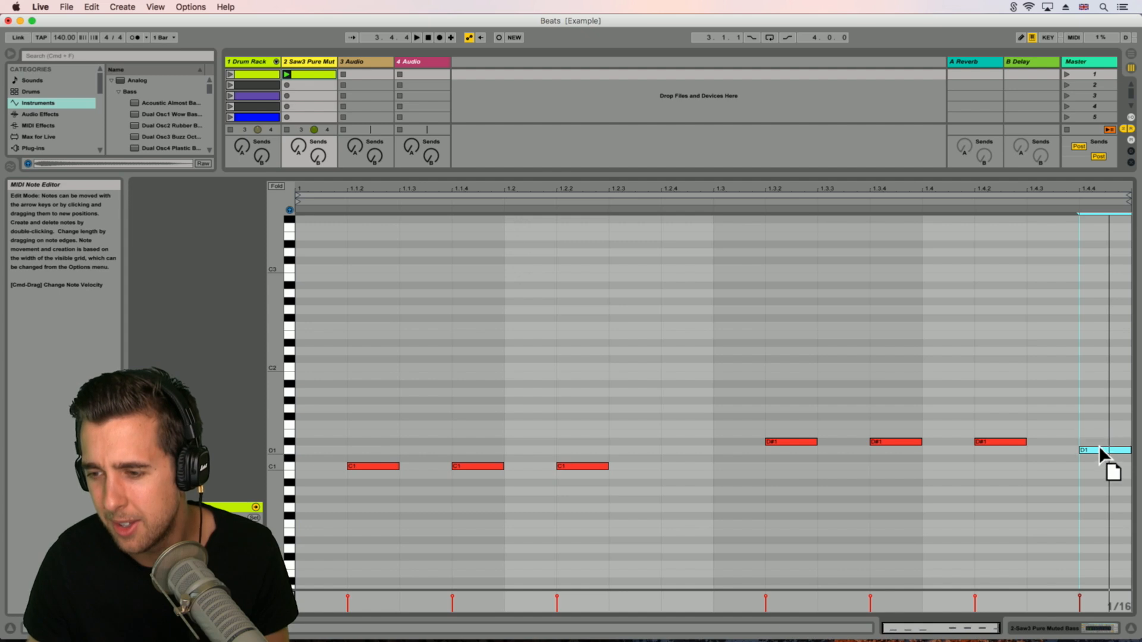
pyautogui.moveTo(1094, 429); pyautogui.dragTo(1094, 423)
pyautogui.press('space')
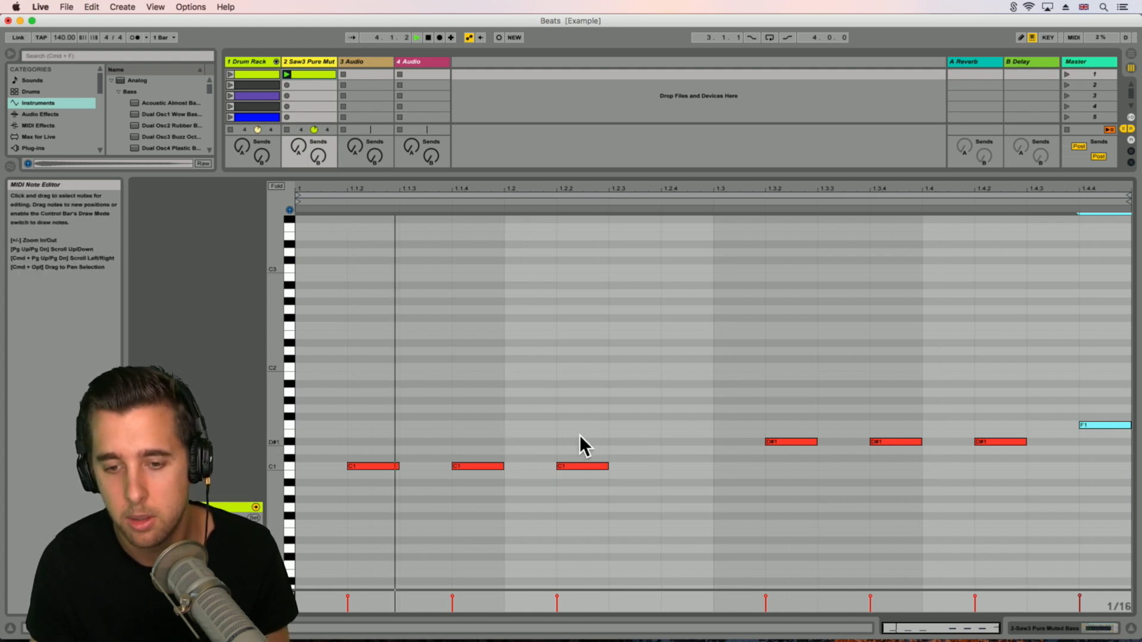
# Step: Raise the bass note at 1.1.4 to D#1 and the one at 1.4.2 to G1, and stop playback
pyautogui.moveTo(466, 465); pyautogui.dragTo(466, 441)
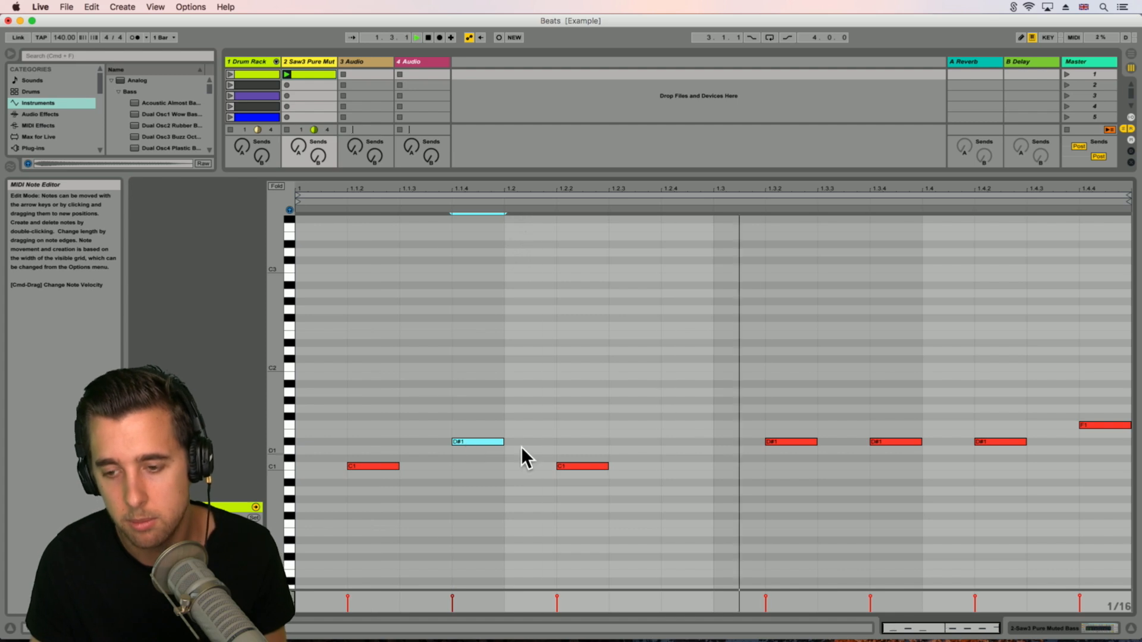
pyautogui.moveTo(987, 442); pyautogui.dragTo(988, 484)
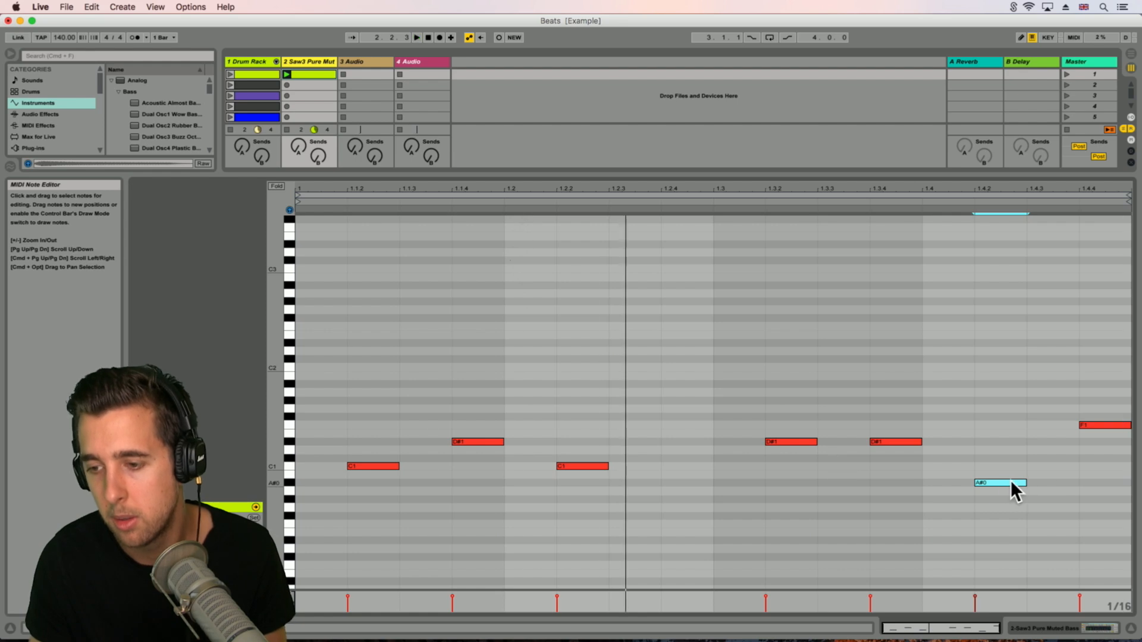
pyautogui.moveTo(995, 411); pyautogui.dragTo(995, 407)
pyautogui.press('space')
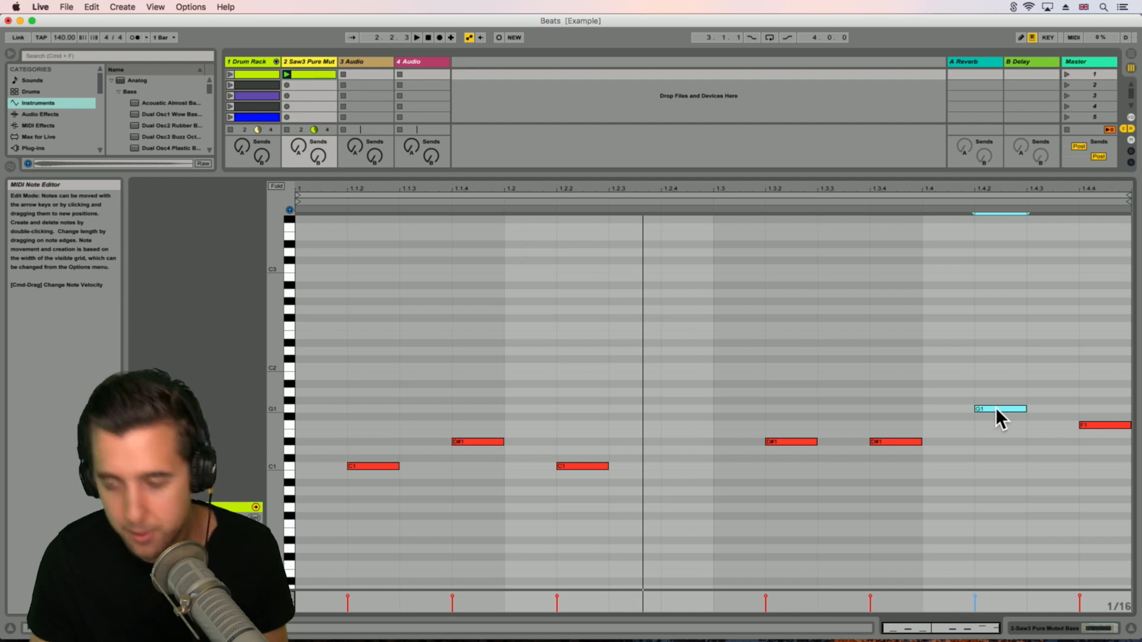
# Step: Move the selected G1 note to A#1 at position 1.4.3 in the bass clip
pyautogui.moveTo(995, 408); pyautogui.dragTo(1045, 383)
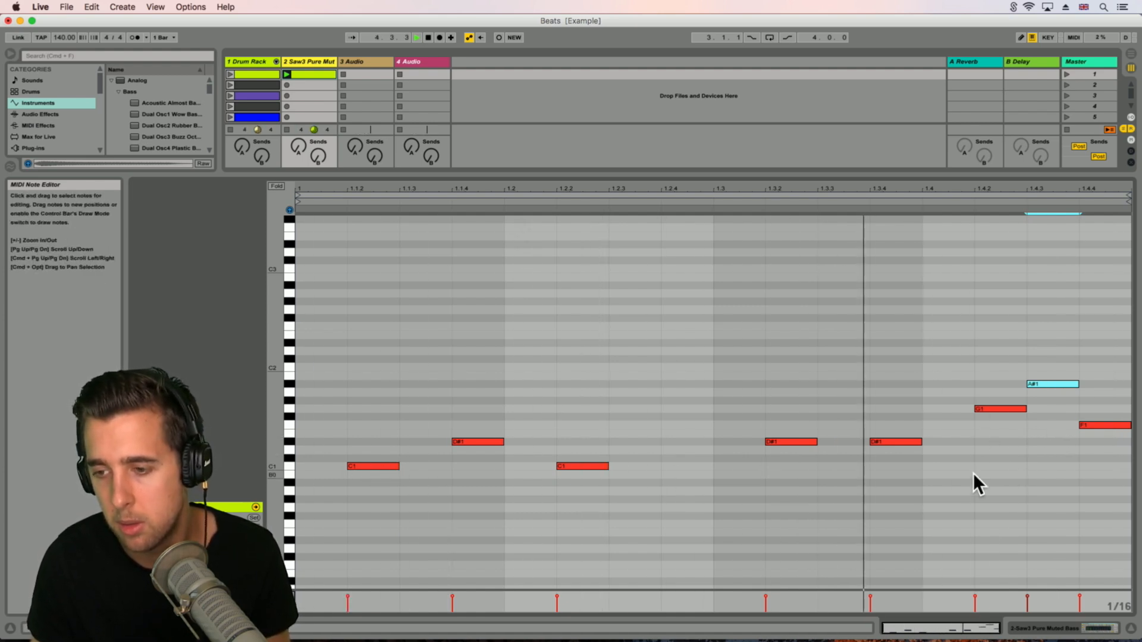
# Step: Copy the second Drum Rack clip into the second slot of the Saw3 Pure Muted Bass track
pyautogui.moveTo(494, 175); pyautogui.dragTo(496, 420)
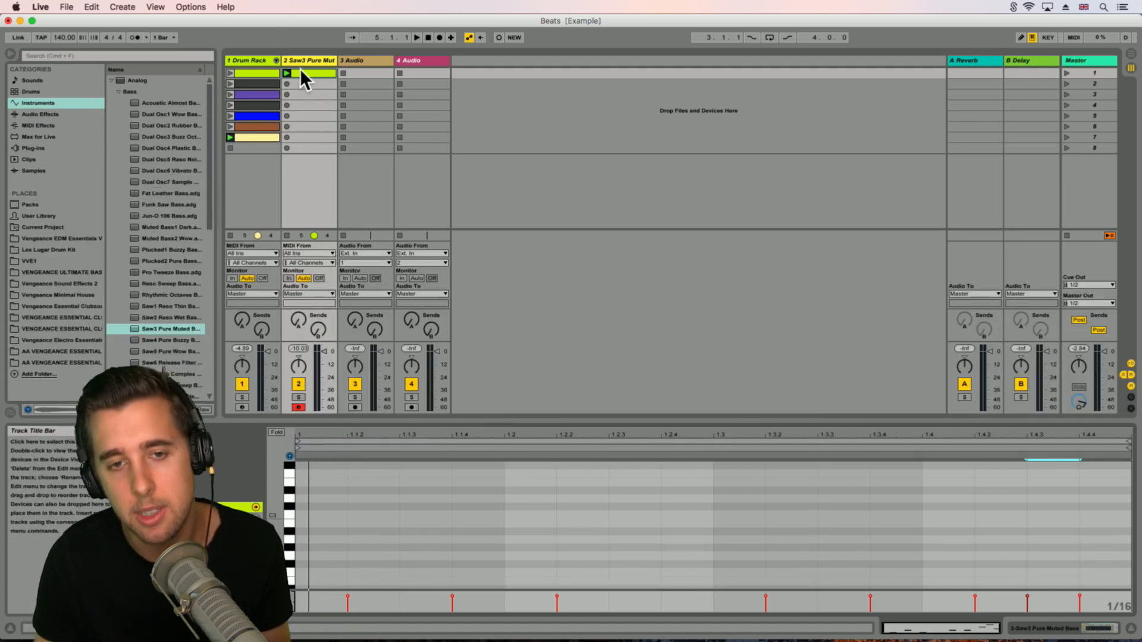
pyautogui.click(250, 84)
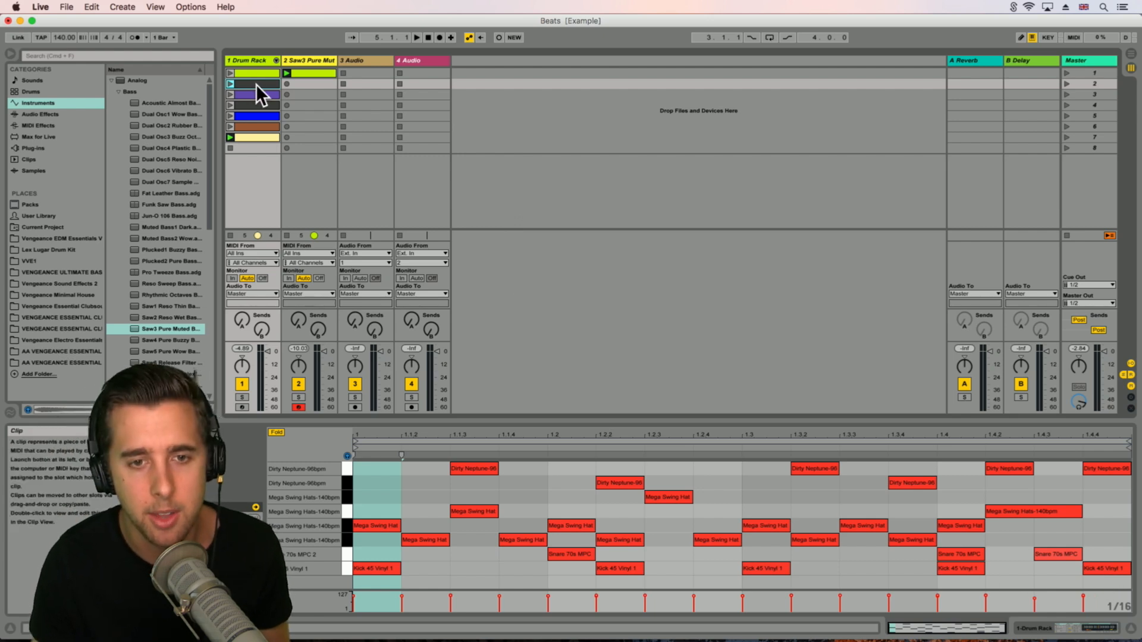
pyautogui.moveTo(304, 86); pyautogui.dragTo(306, 84)
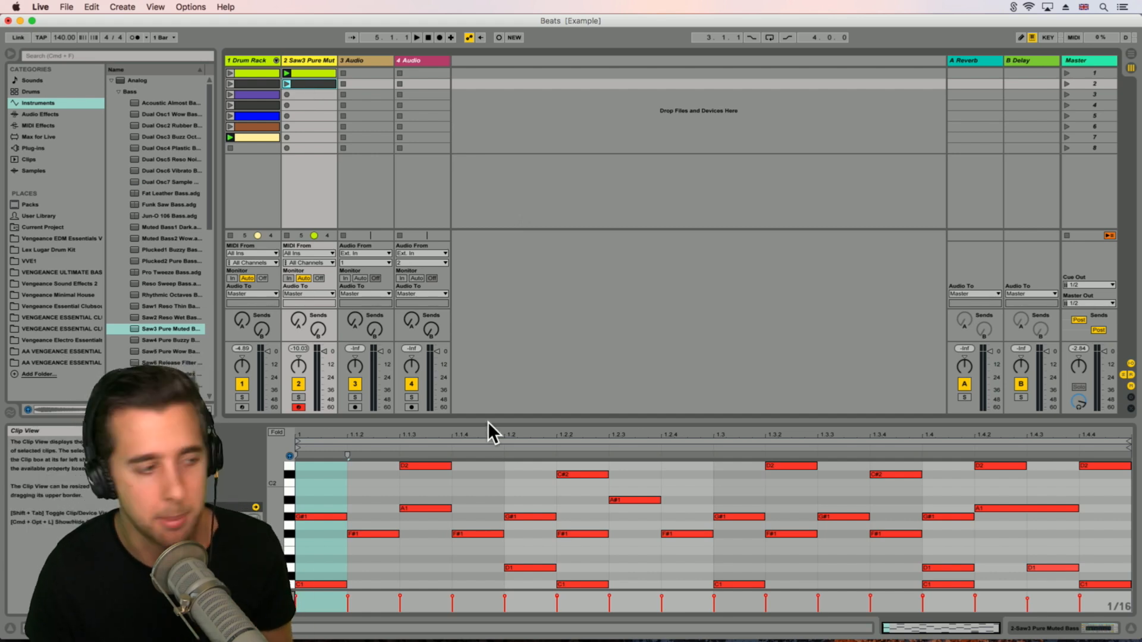
# Step: Transpose all notes in the copied clip on the bass track up one octave
pyautogui.moveTo(475, 420); pyautogui.dragTo(419, 249)
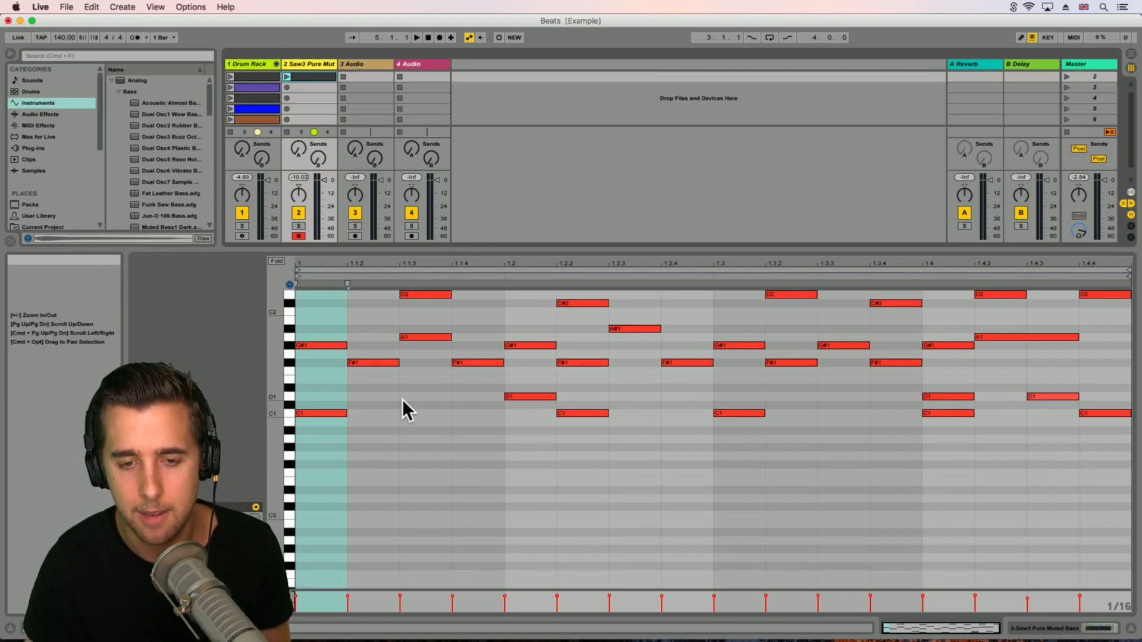
pyautogui.press('super+a')
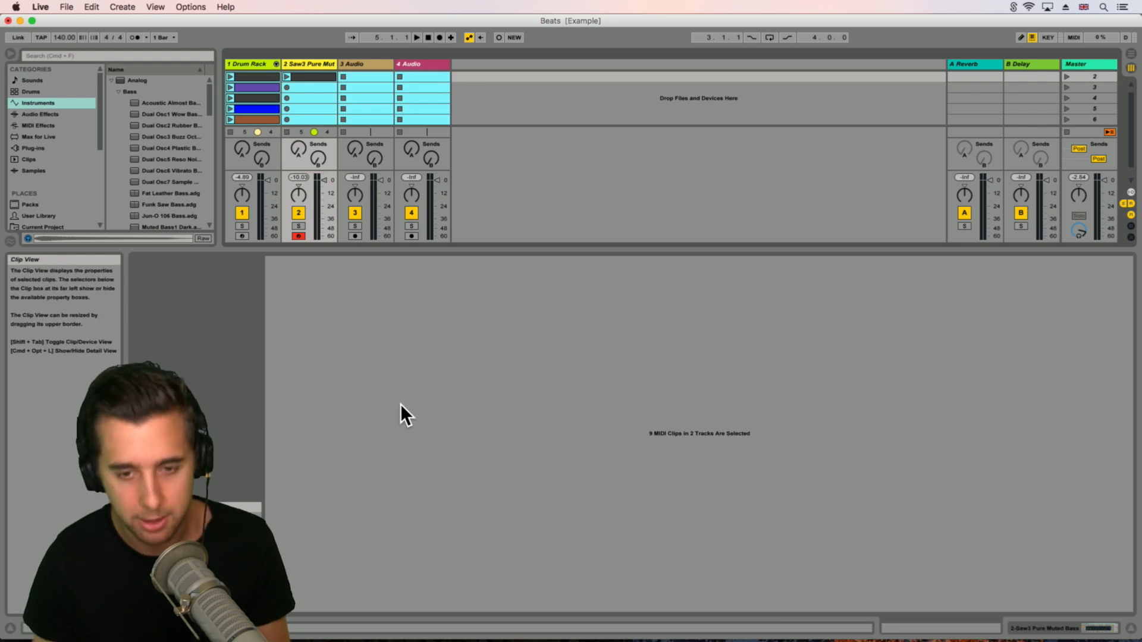
pyautogui.click(315, 89)
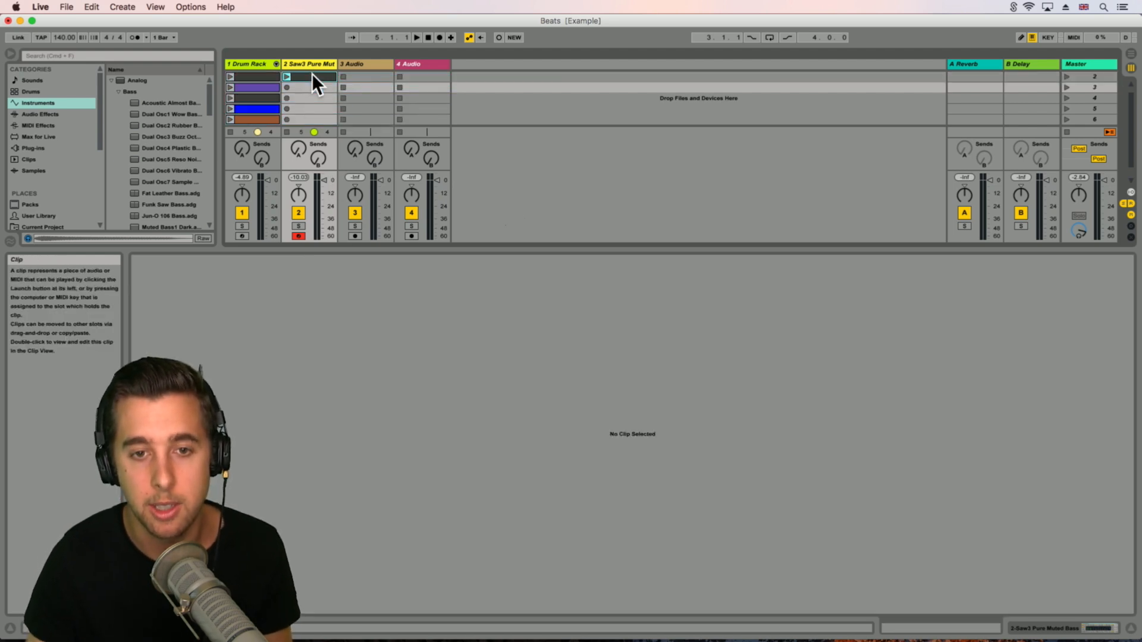
pyautogui.click(312, 76)
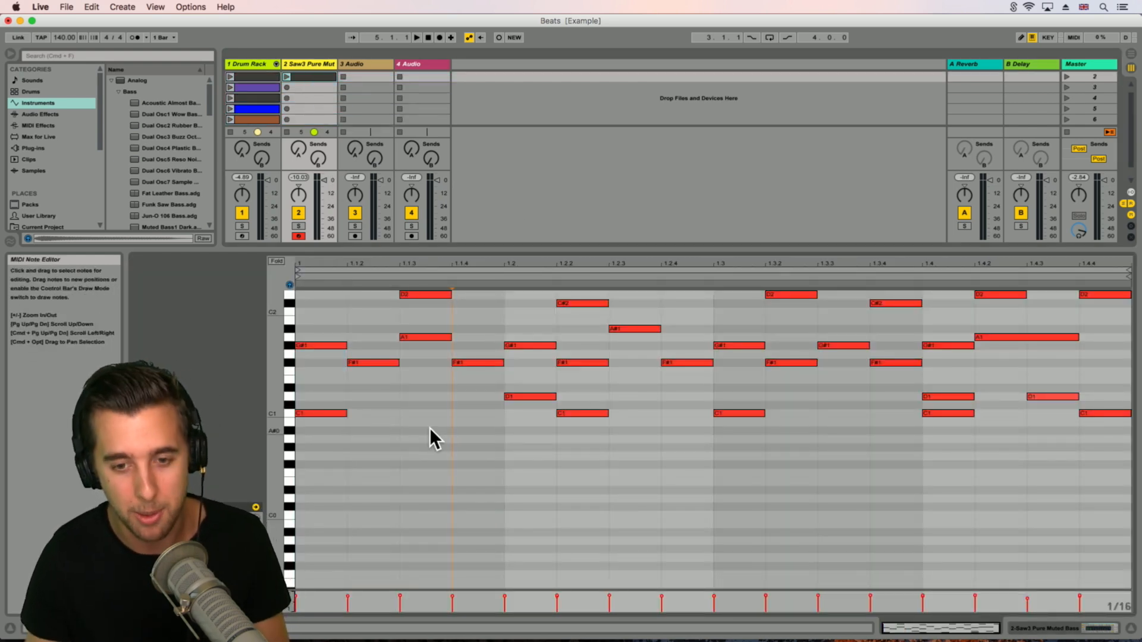
pyautogui.press('super+a')
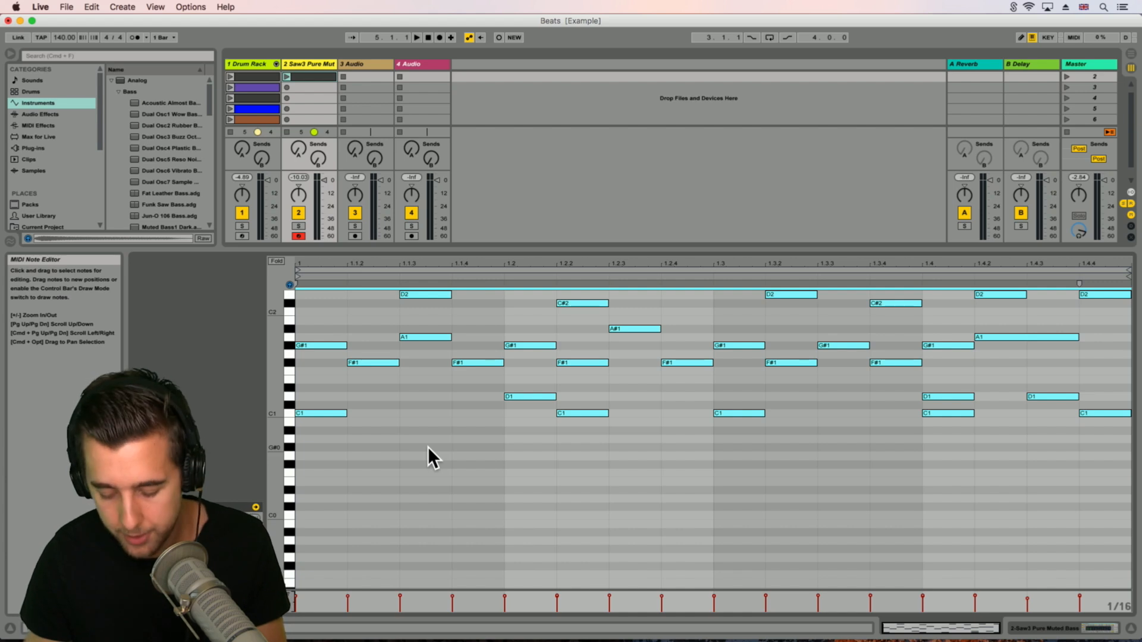
pyautogui.hotkey('shift', 'Up')
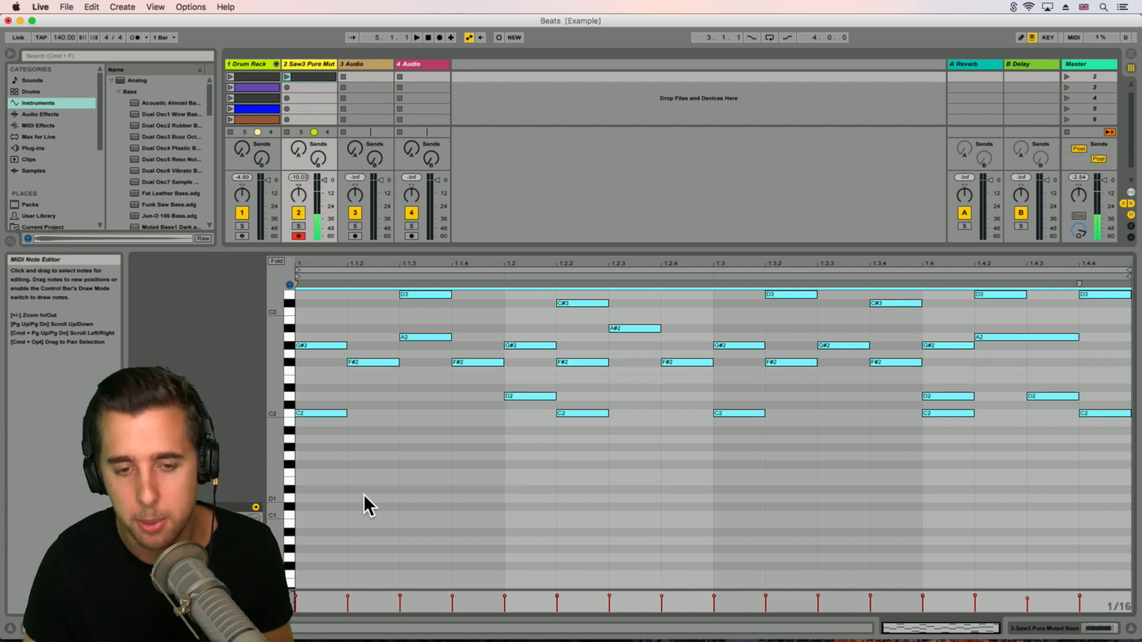
pyautogui.click(333, 494)
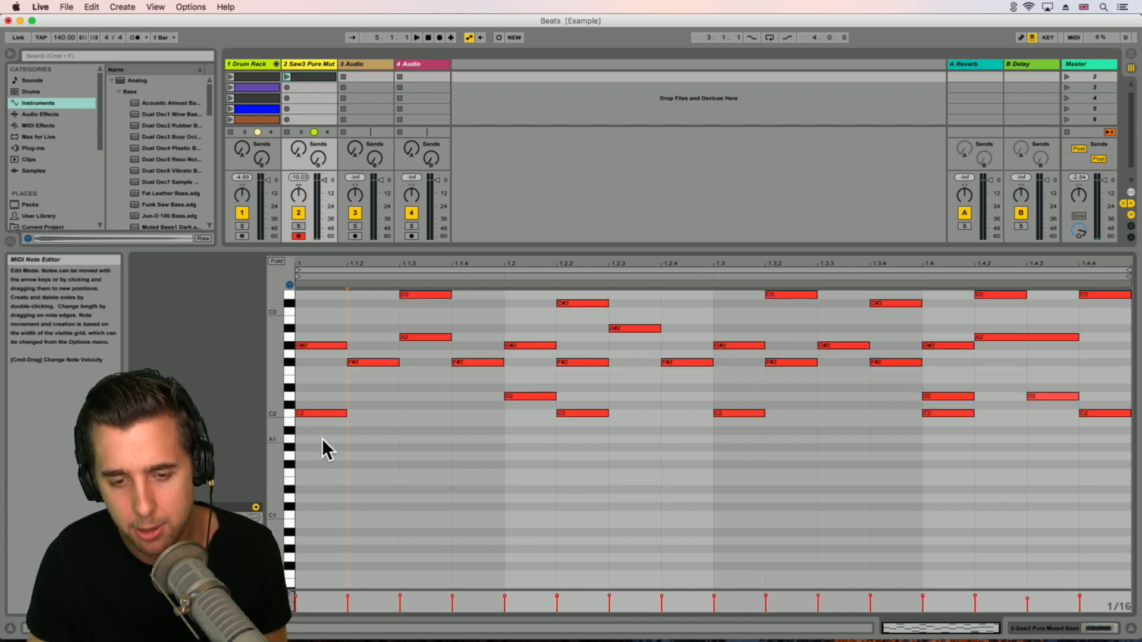
# Step: Draw sixteenth-length C1 bass notes at 1.1.2, 1.2 and 1.2.3 below the copied drum notes
pyautogui.press('b')
pyautogui.scroll(-4, 374, 503)
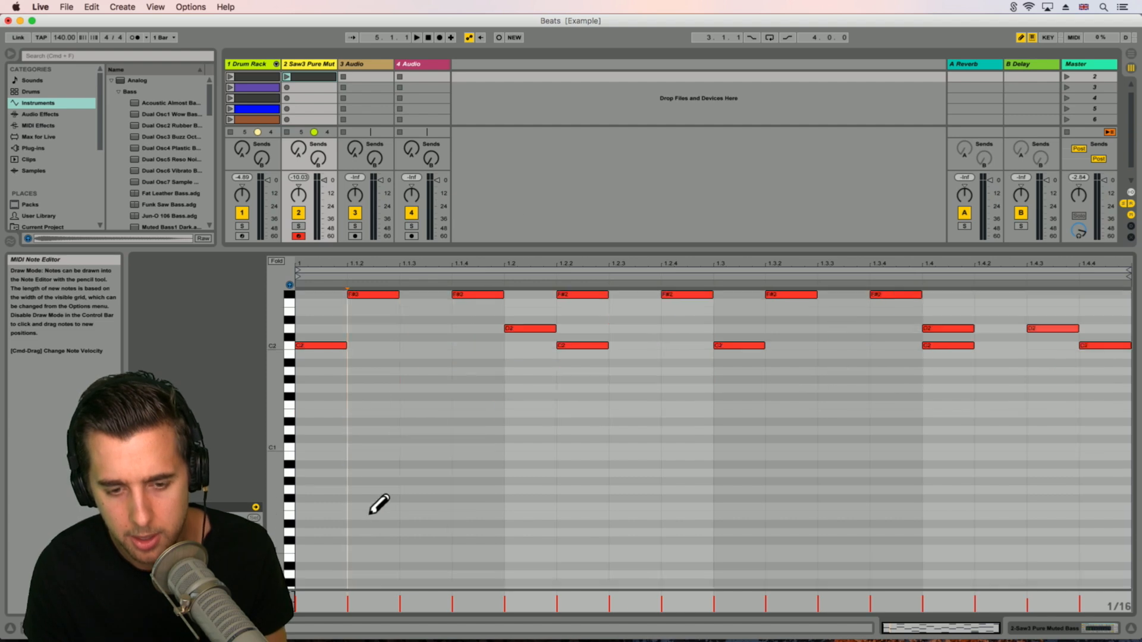
pyautogui.click(365, 445)
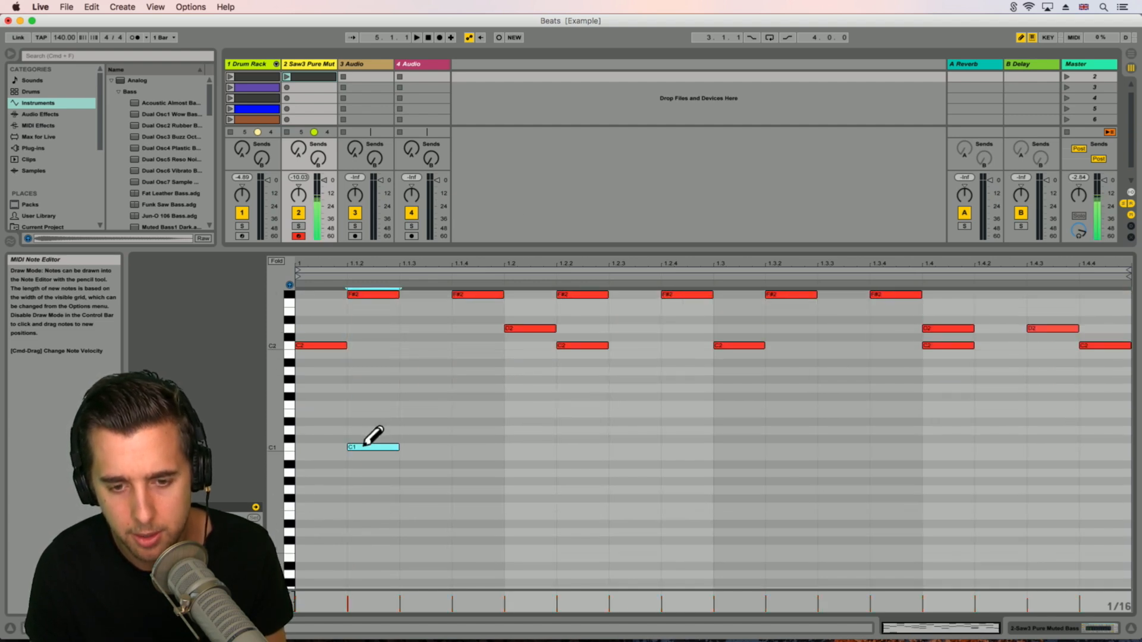
pyautogui.click(472, 446)
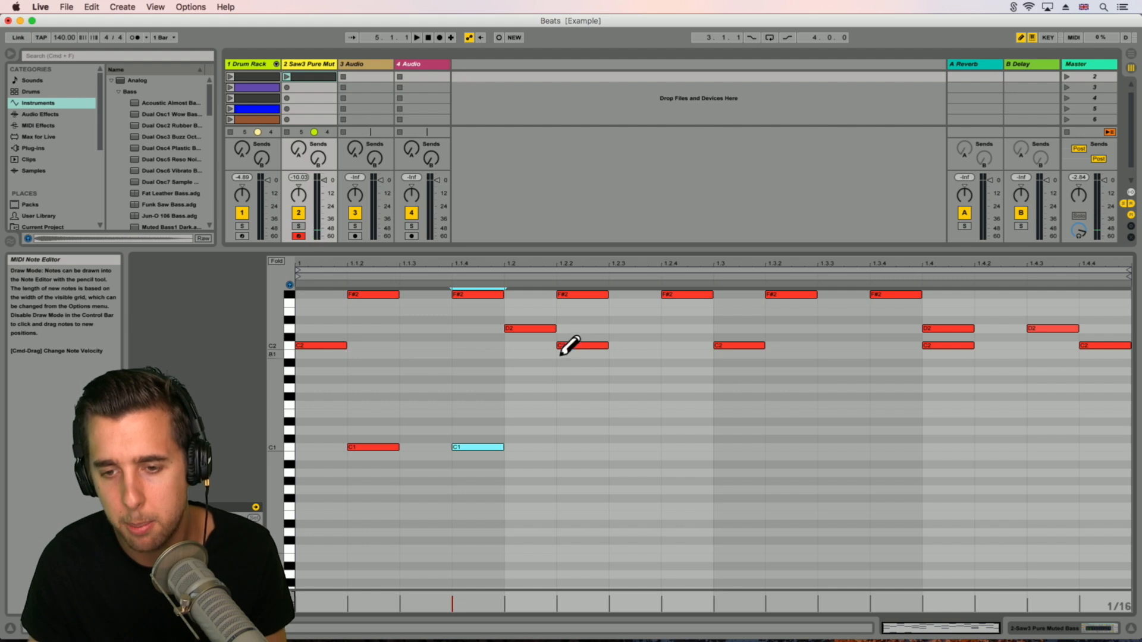
pyautogui.click(479, 446)
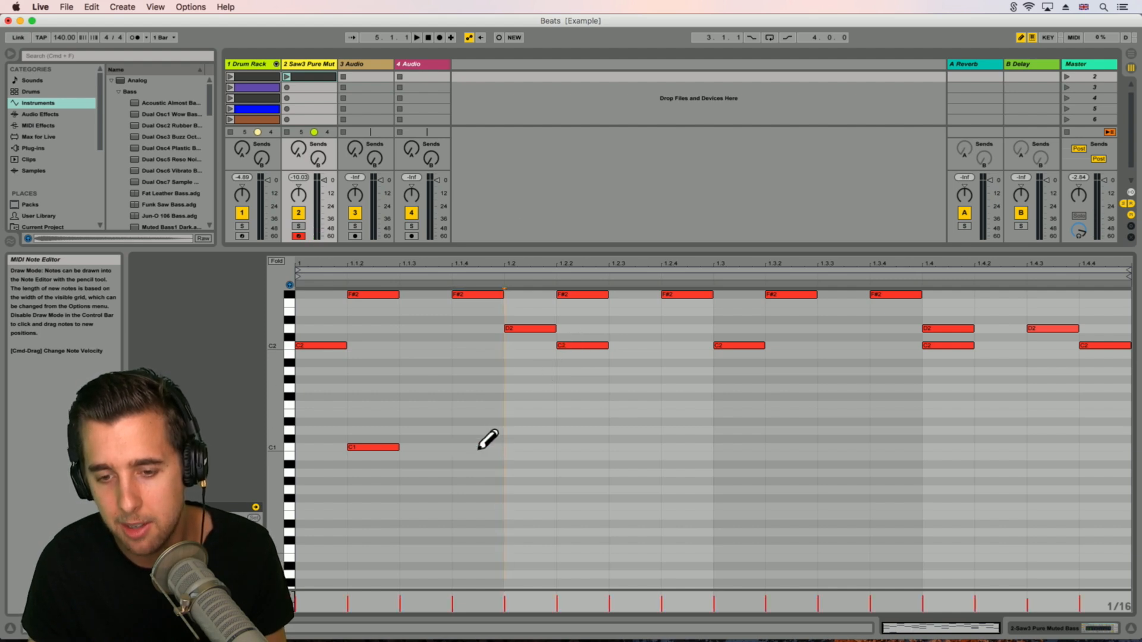
pyautogui.click(529, 446)
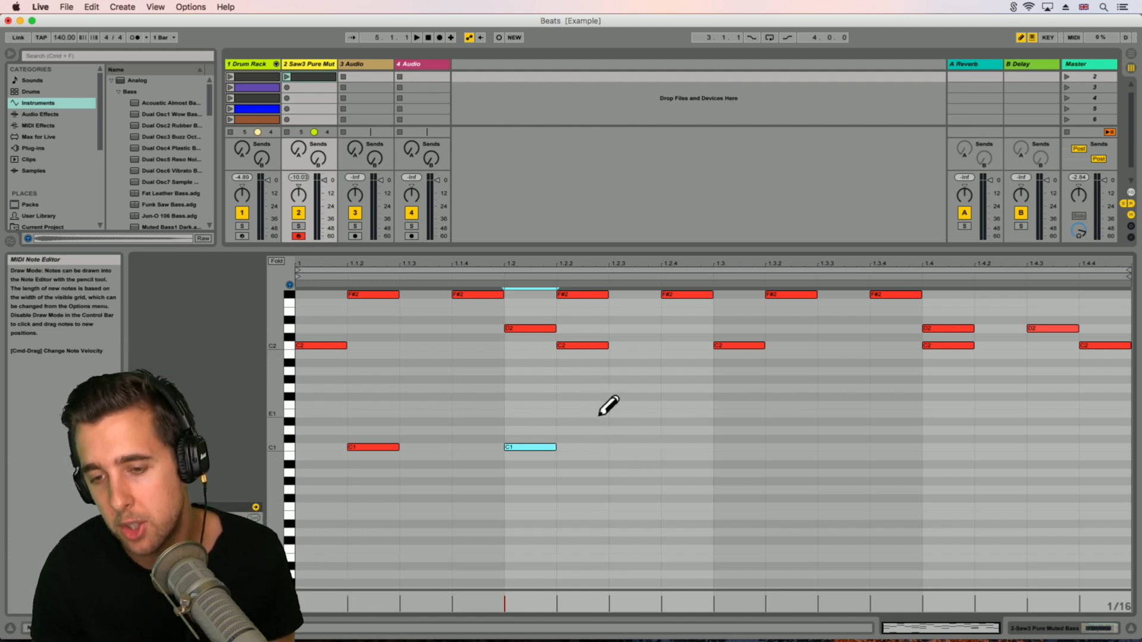
pyautogui.click(632, 447)
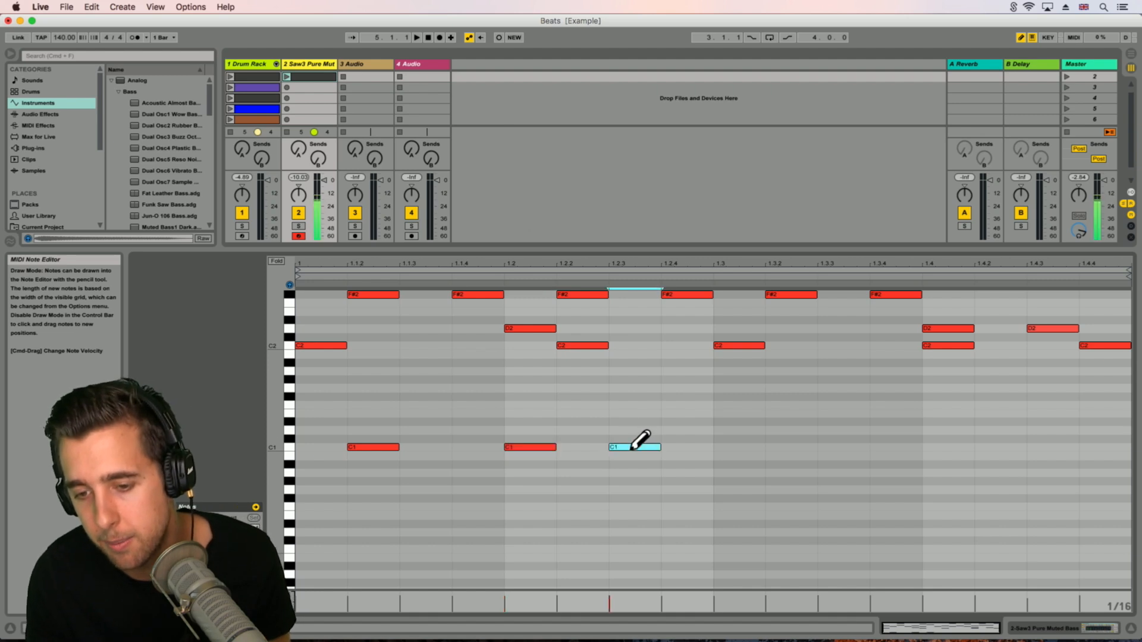
# Step: Draw D#1 notes at 1.3.2 and 1.3.4, followed by A#0, A0 and G#0 at 1.4.2, 1.4.3 and 1.4.4
pyautogui.click(776, 421)
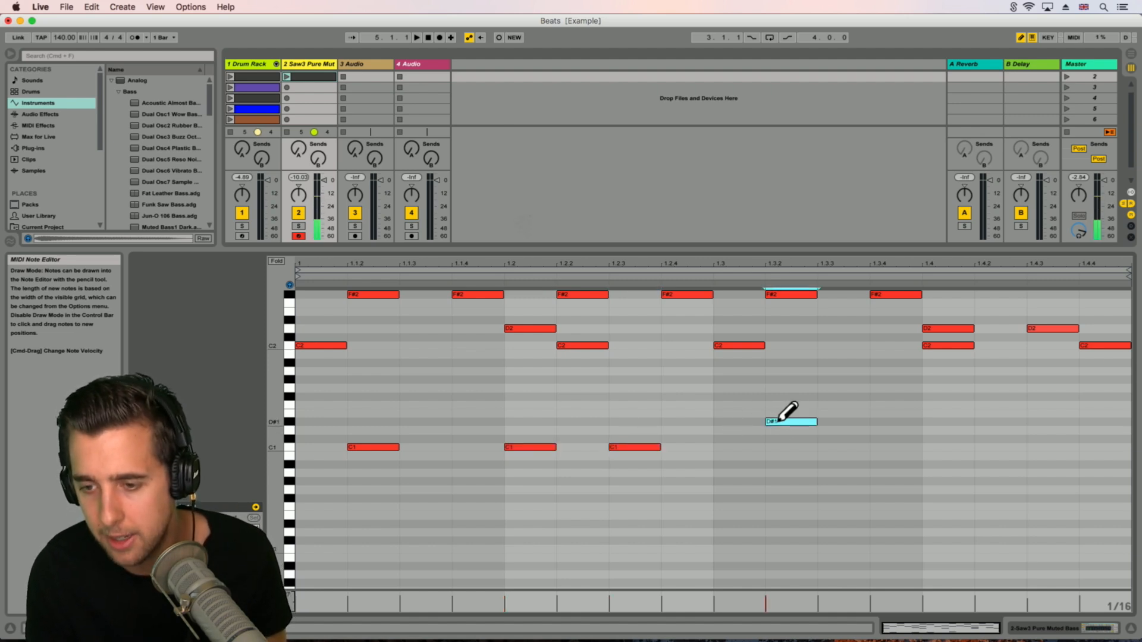
pyautogui.click(886, 421)
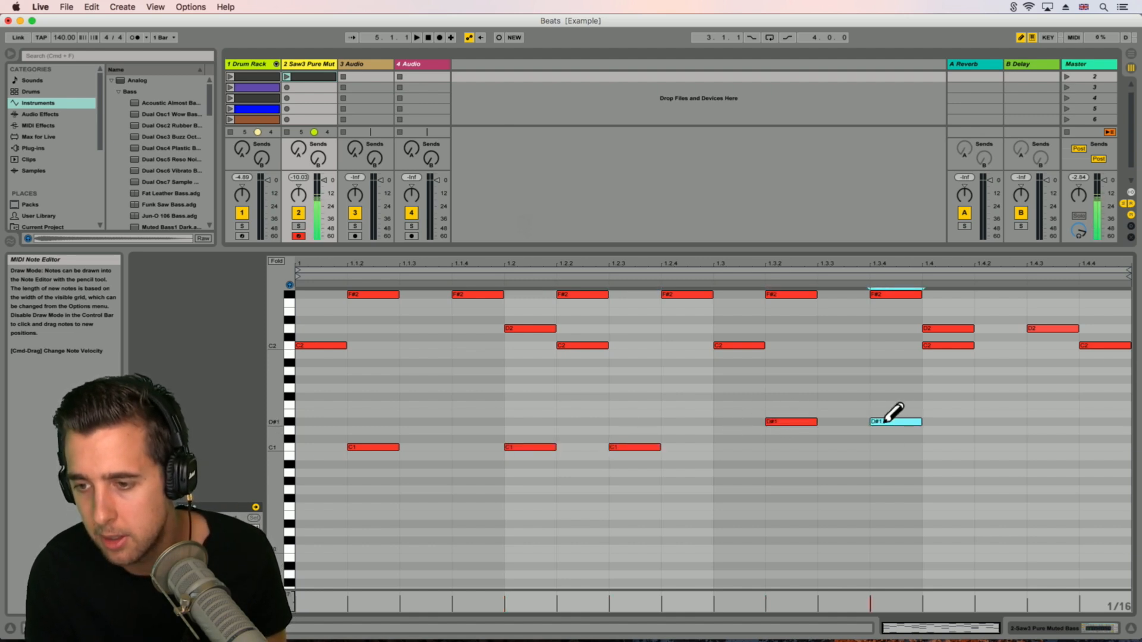
pyautogui.click(989, 464)
pyautogui.click(1035, 473)
pyautogui.click(1087, 481)
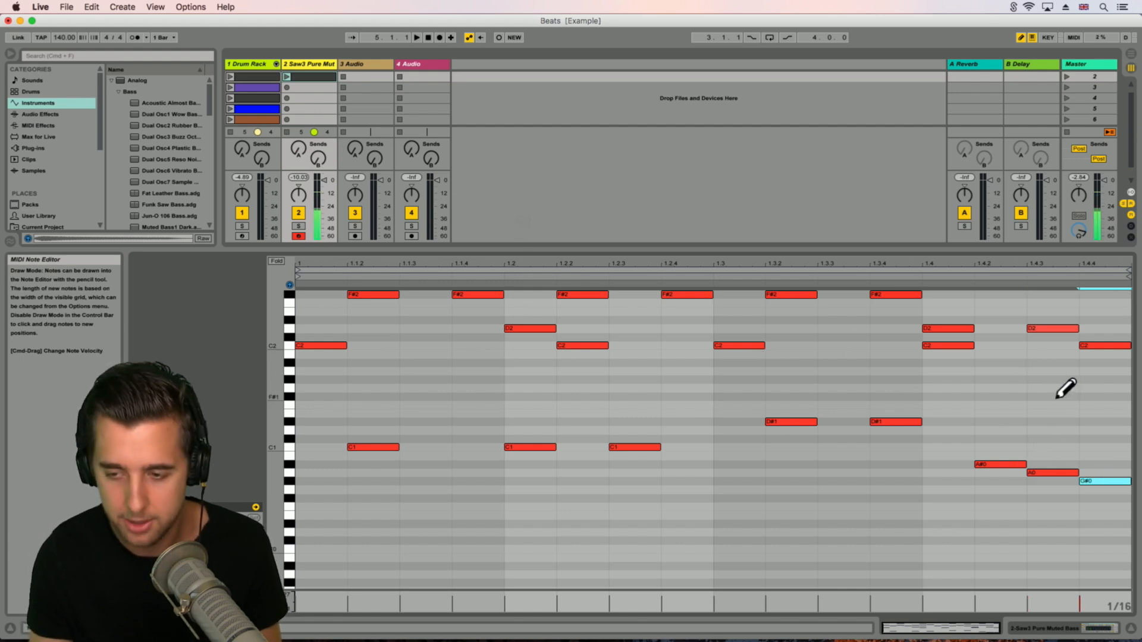
# Step: Delete the copied C2, D2 and F#2 drum notes directly above the new bass line
pyautogui.press('b')
pyautogui.moveTo(1103, 420)
pyautogui.mouseDown()
pyautogui.moveTo(858, 306)
pyautogui.moveTo(732, 296)
pyautogui.mouseUp()
pyautogui.click(1028, 360)
pyautogui.moveTo(1105, 397); pyautogui.dragTo(273, 215)
pyautogui.press('Delete')
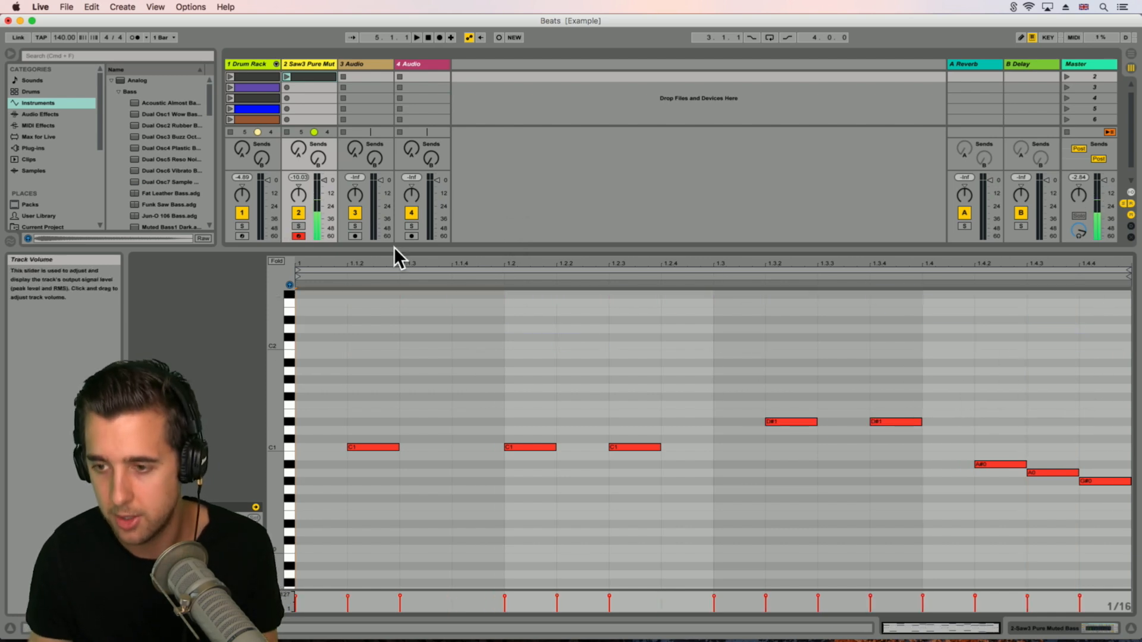
# Step: Delete the remaining copied drum notes in the upper octaves, keeping only the drawn bass line
pyautogui.scroll(5, 986, 323)
pyautogui.moveTo(1114, 498); pyautogui.dragTo(304, 353)
pyautogui.press('super+a')
pyautogui.scroll(-5, 555, 444)
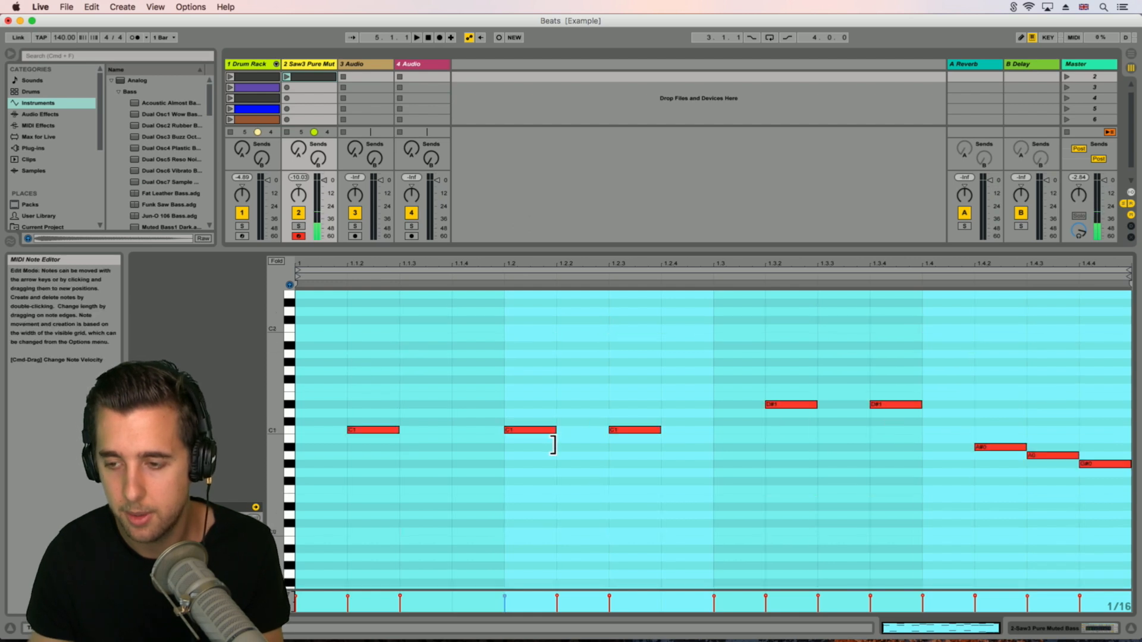
pyautogui.scroll(5, 555, 443)
pyautogui.scroll(4, 555, 443)
pyautogui.click(933, 499)
pyautogui.moveTo(1102, 544); pyautogui.dragTo(331, 394)
pyautogui.press('Delete')
pyautogui.scroll(-8, 358, 397)
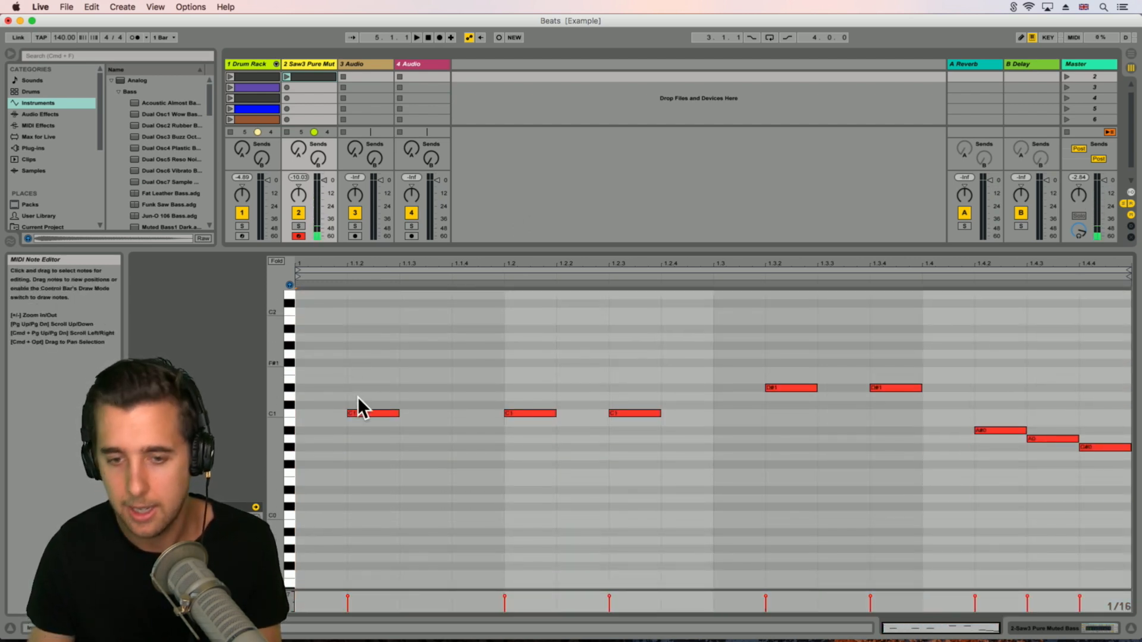
# Step: Play scene 1 and scene 2 to compare the two drum and bass combinations
pyautogui.scroll(1, 303, 84)
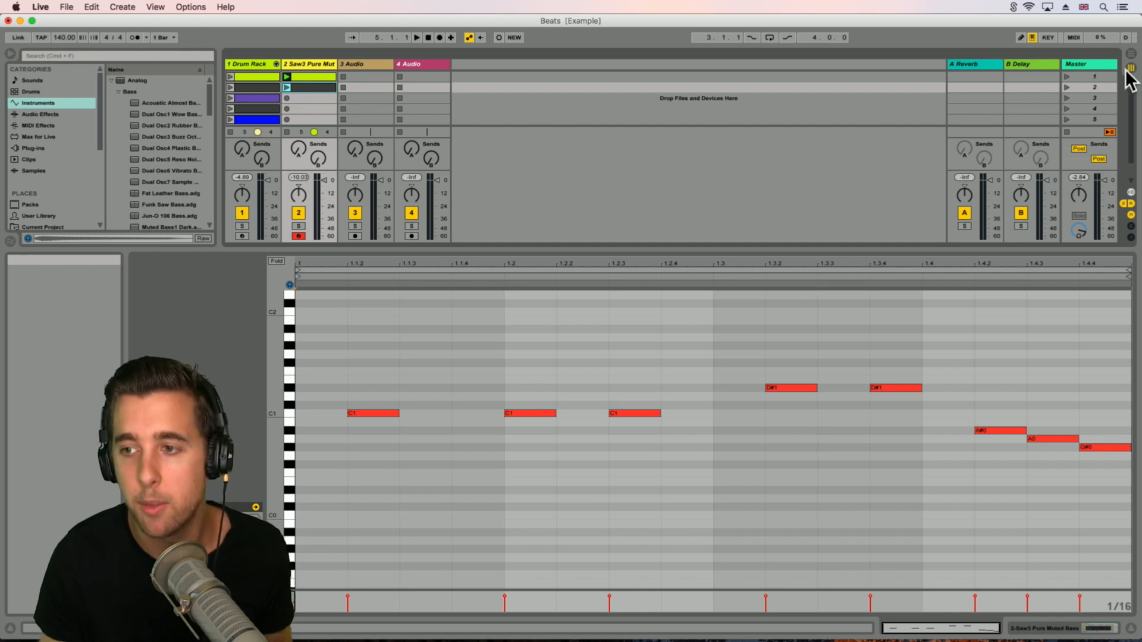
pyautogui.moveTo(632, 251); pyautogui.dragTo(612, 546)
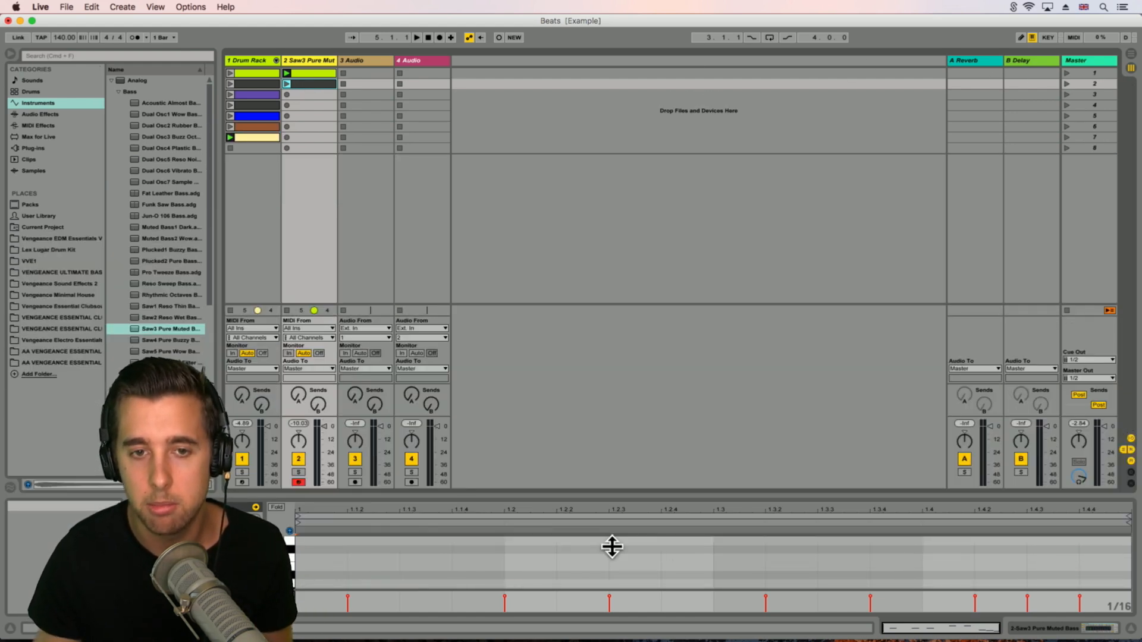
pyautogui.click(1065, 74)
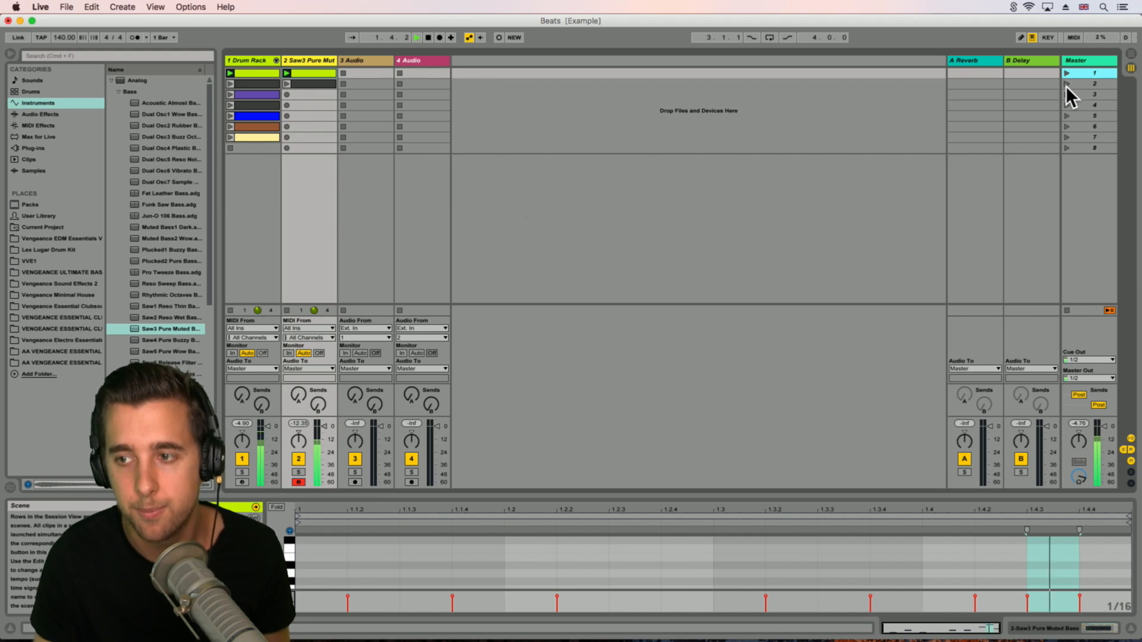
pyautogui.click(1066, 84)
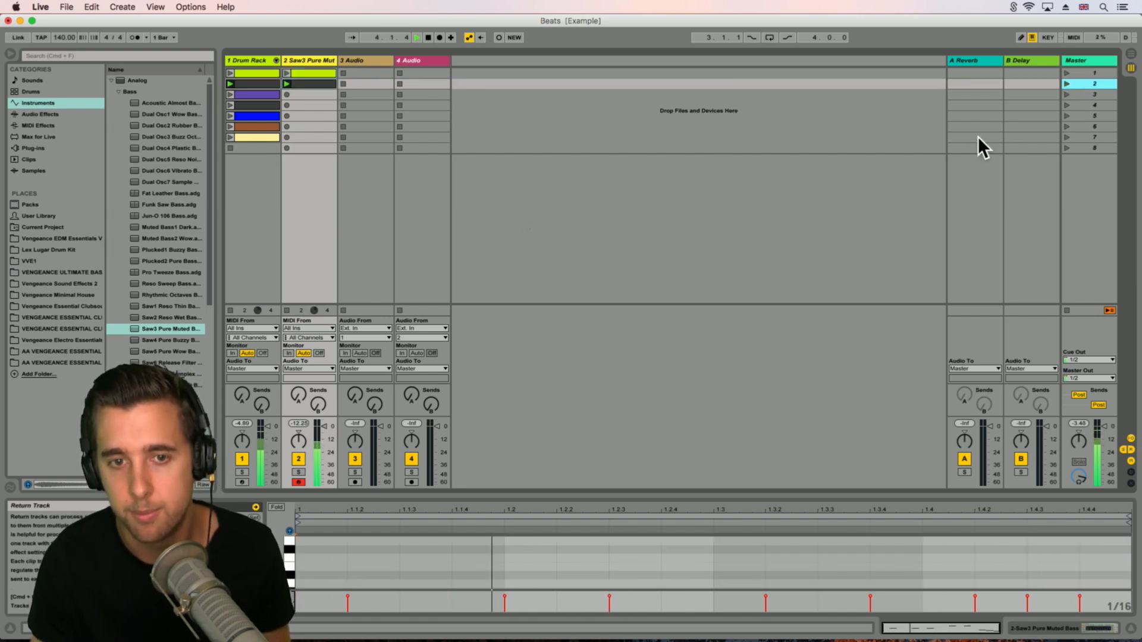
# Step: Open the Saw3 Pure Muted Bass device, start playback and raise the Filter 1 cutoff frequency to 171
pyautogui.moveTo(737, 495); pyautogui.dragTo(703, 471)
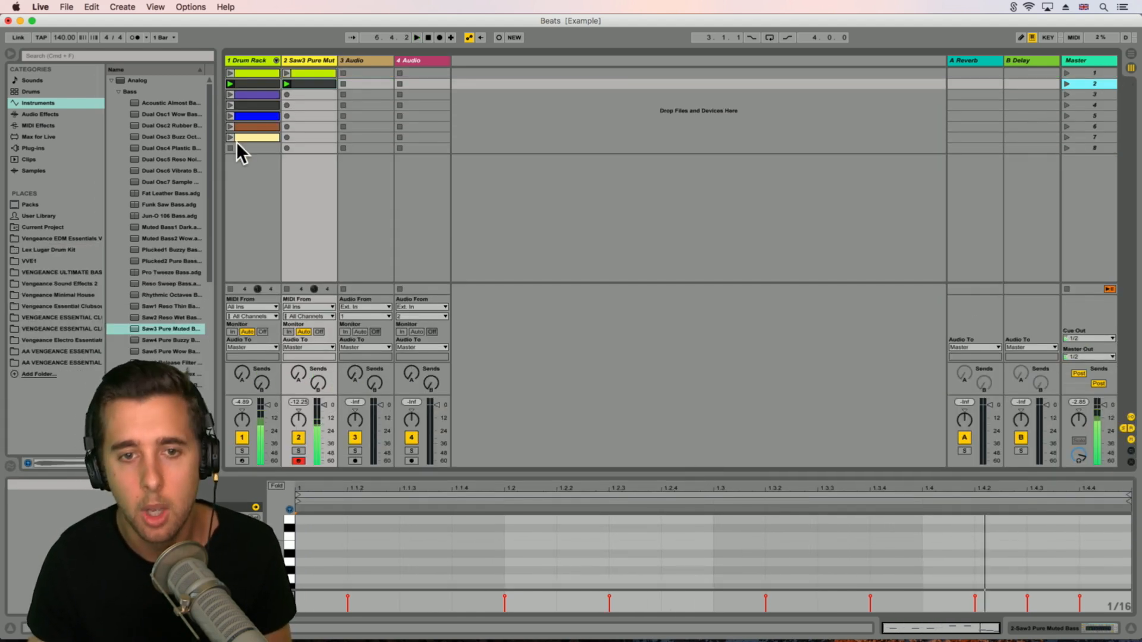
pyautogui.doubleClick(303, 60)
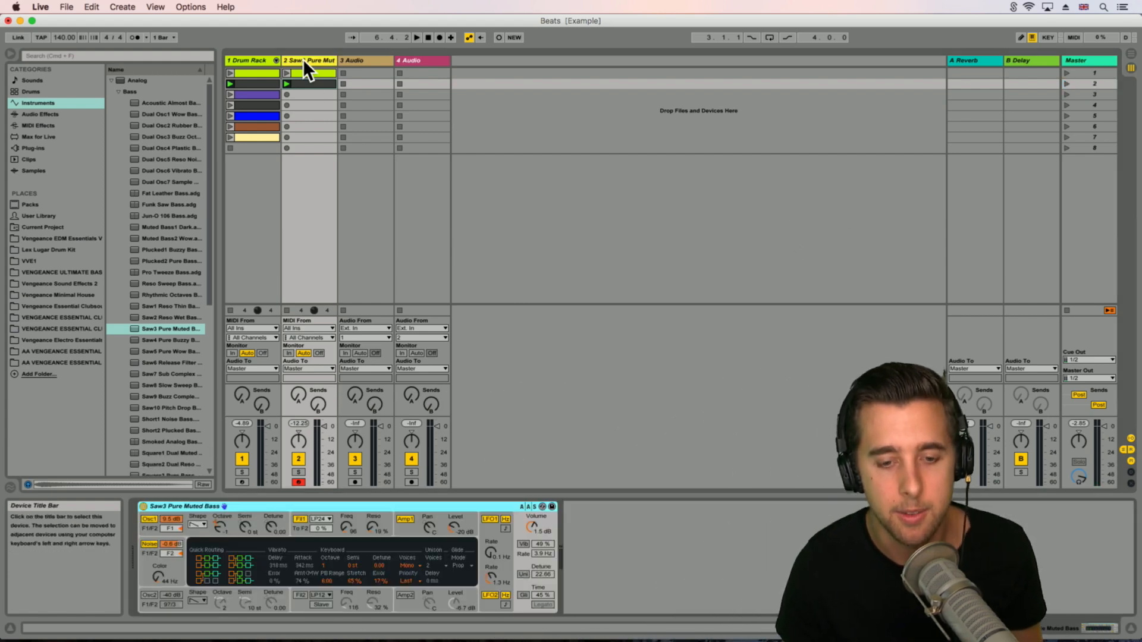
pyautogui.press('space')
pyautogui.moveTo(346, 527)
pyautogui.mouseDown()
pyautogui.moveTo(346, 503)
pyautogui.moveTo(347, 519)
pyautogui.mouseUp()
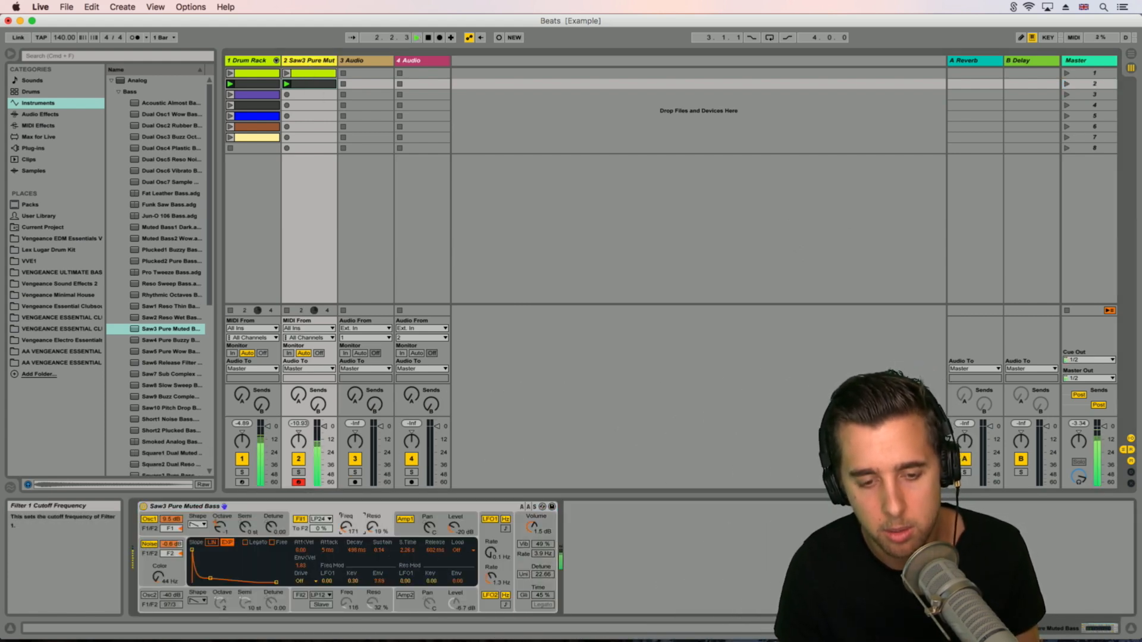
# Step: Audition other Oscillator 1 waveforms, including rectangle, and return the shape to sawtooth
pyautogui.click(202, 525)
pyautogui.click(198, 536)
pyautogui.click(202, 524)
pyautogui.click(196, 549)
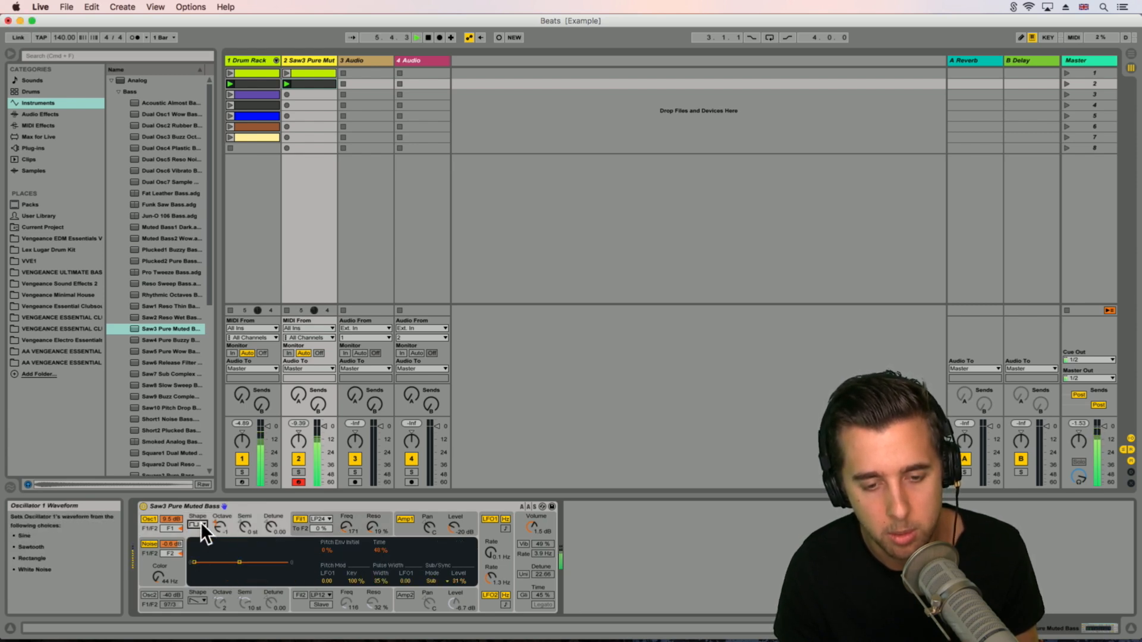
pyautogui.click(202, 523)
pyautogui.click(195, 558)
pyautogui.click(198, 525)
pyautogui.click(197, 541)
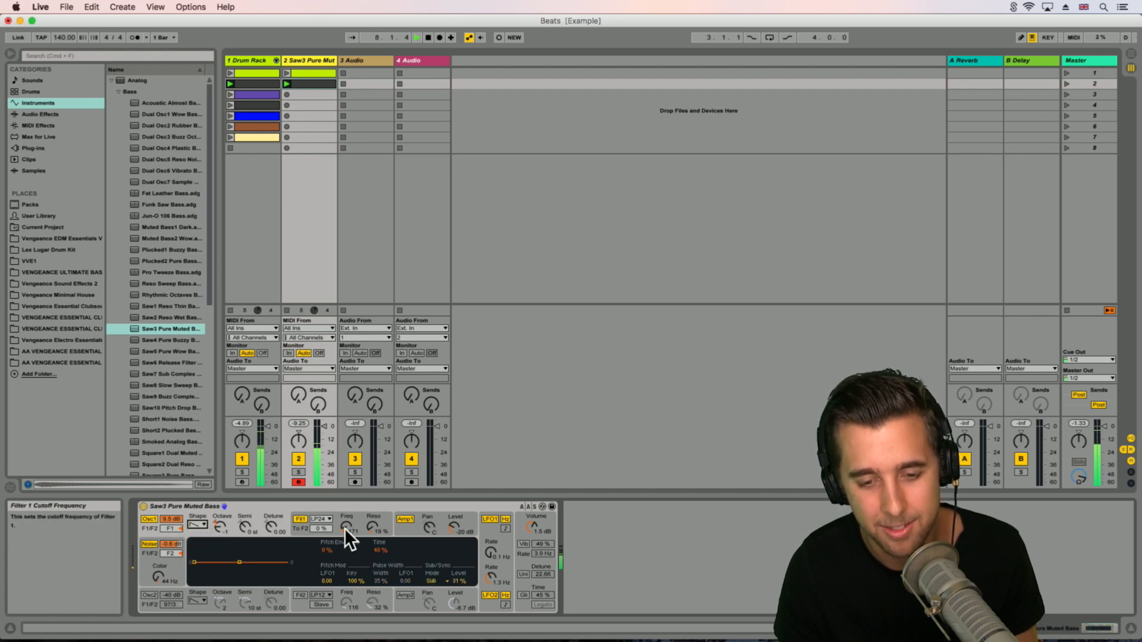
# Step: Adjust the Filter 1 cutoff frequency during playback and set the filter resonance to 31 %
pyautogui.moveTo(344, 528); pyautogui.dragTo(344, 511)
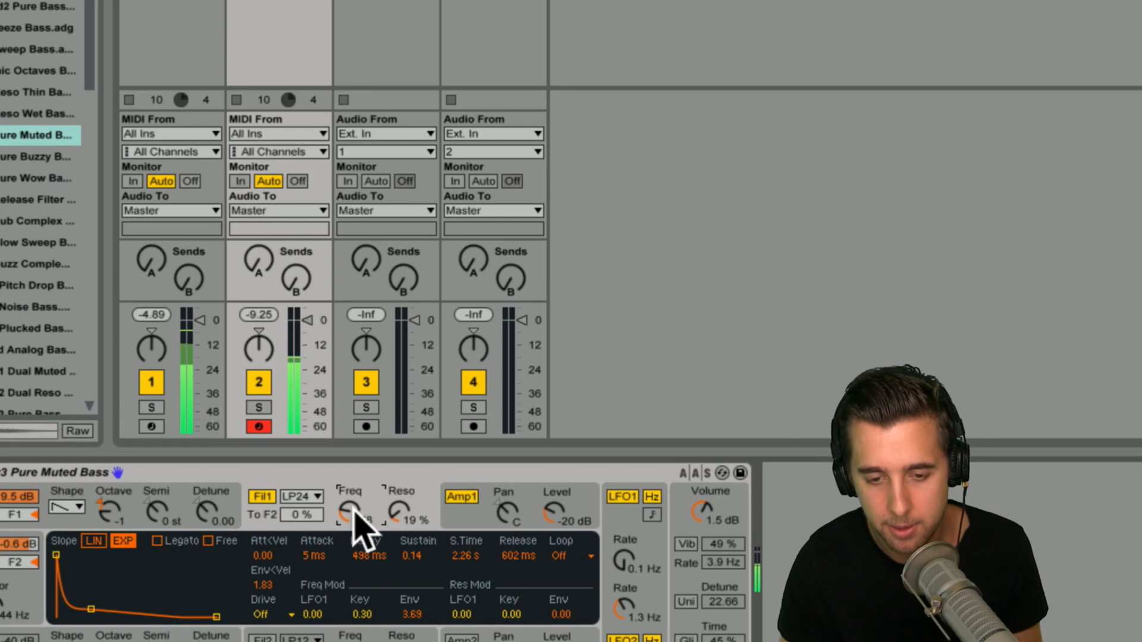
pyautogui.moveTo(346, 527); pyautogui.dragTo(349, 505)
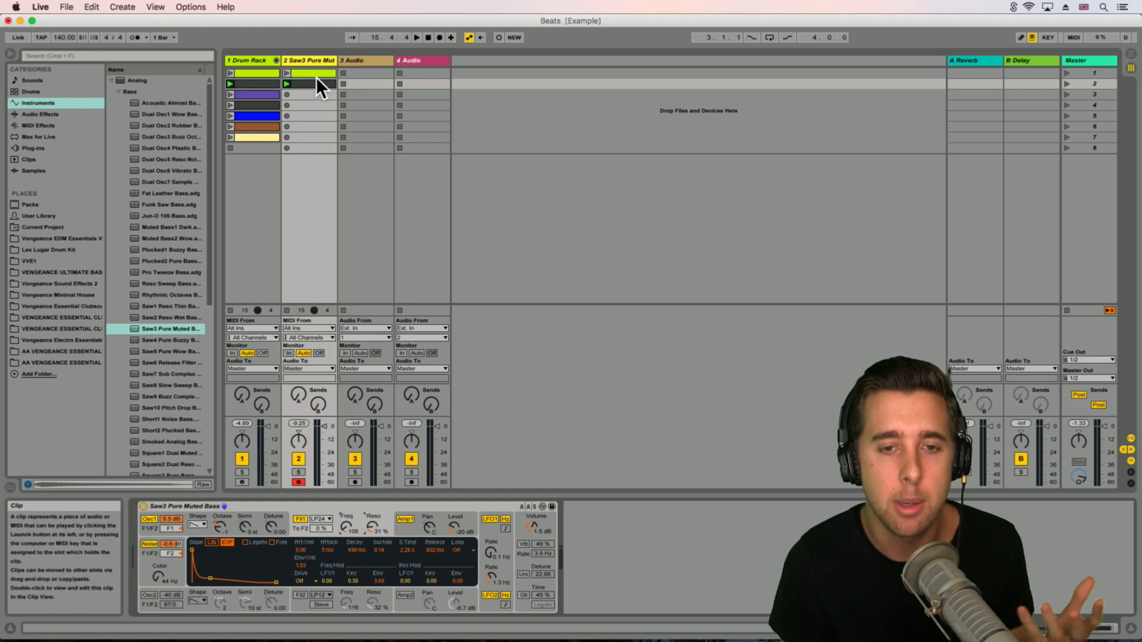
# Step: Check the scene 3 and scene 4 drum patterns and duplicate the scene 2 bass clip into both scenes
pyautogui.click(259, 95)
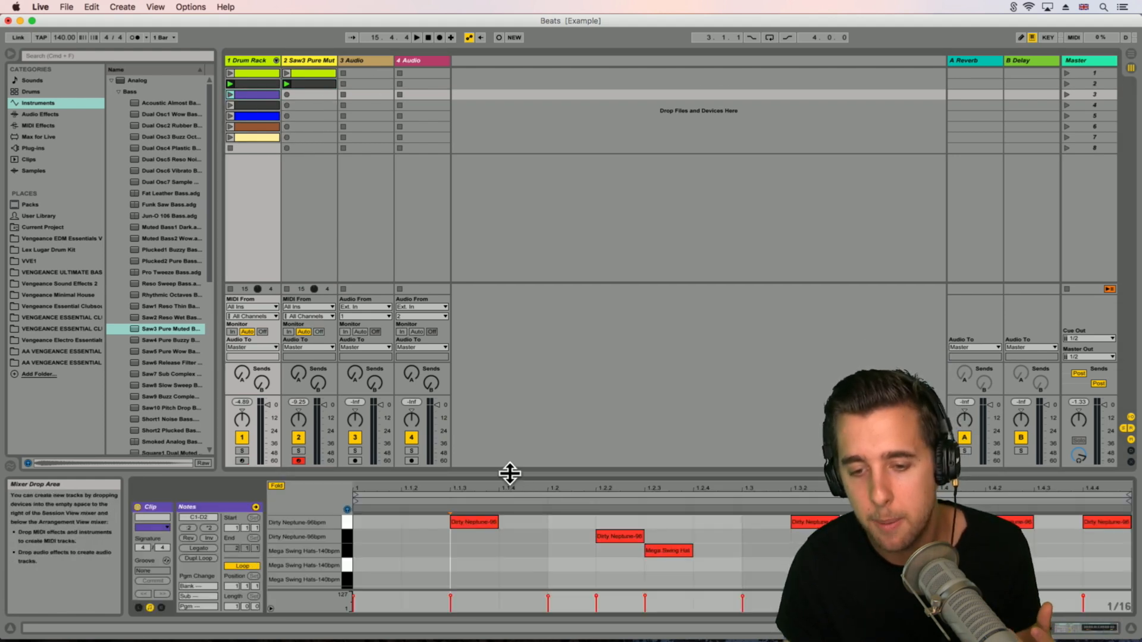
pyautogui.moveTo(507, 473); pyautogui.dragTo(483, 412)
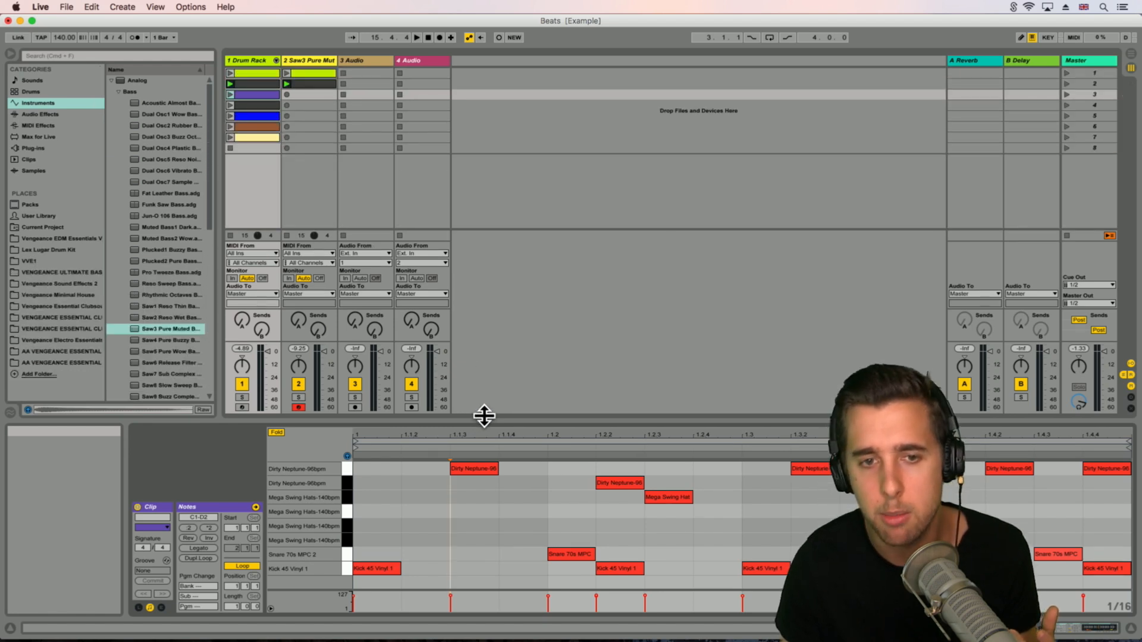
pyautogui.click(303, 87)
pyautogui.press('super+d')
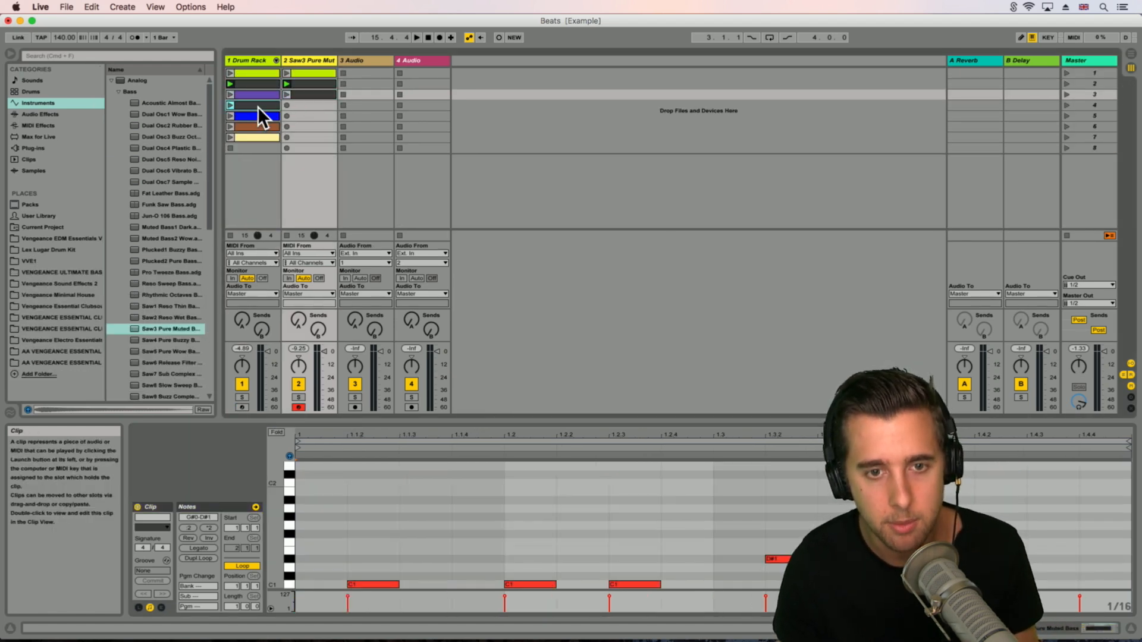
pyautogui.click(258, 105)
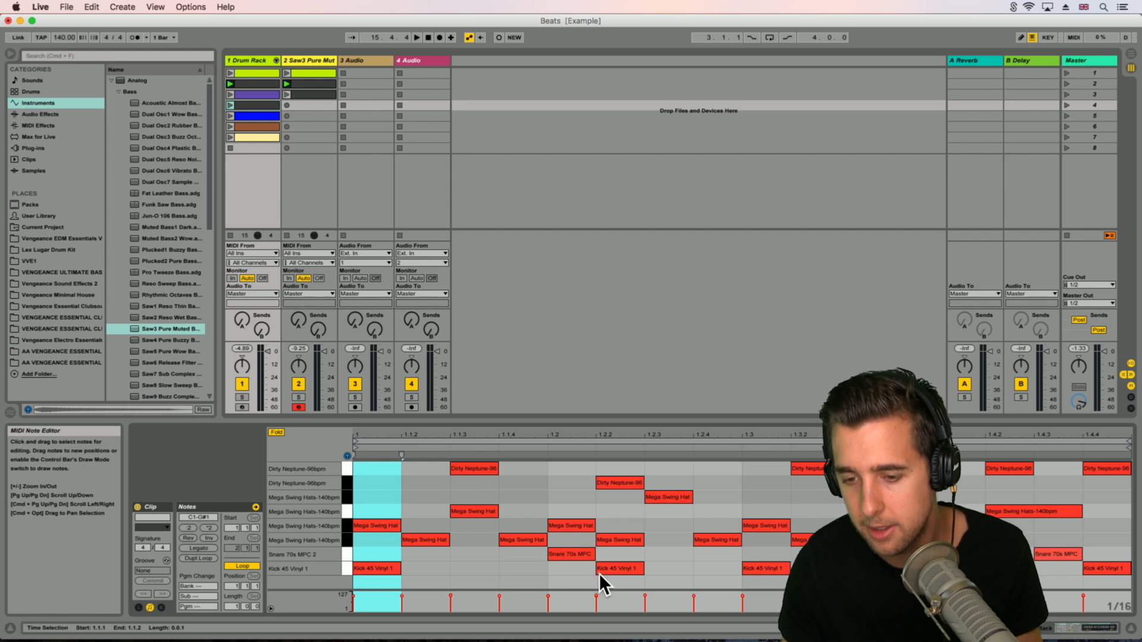
pyautogui.click(309, 94)
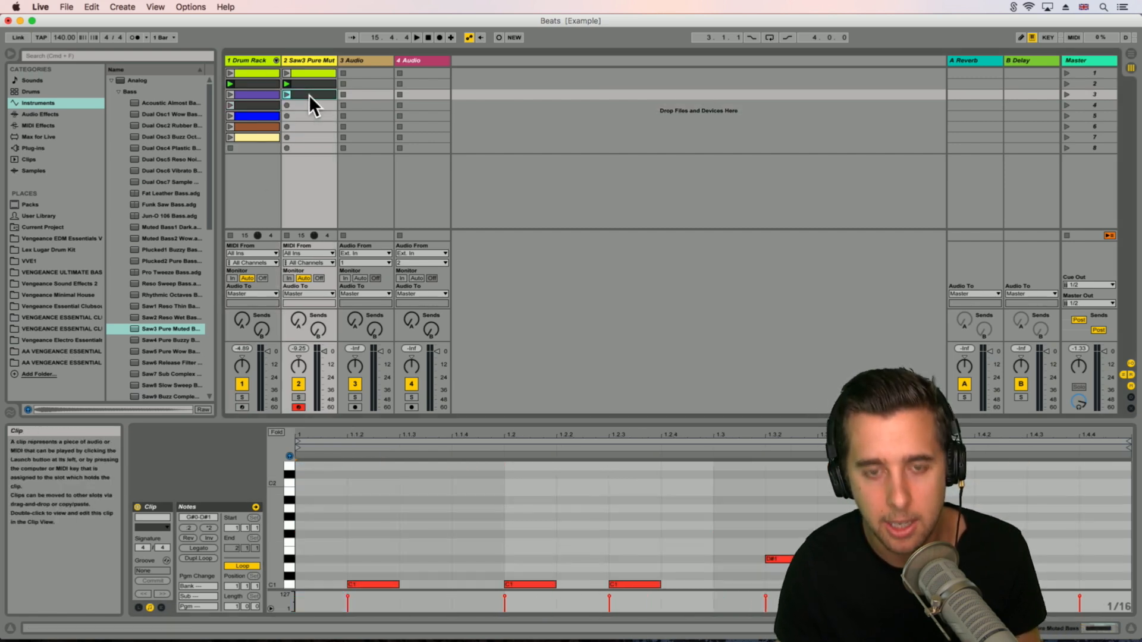
pyautogui.press('super+d')
# Step: Review the remaining drum patterns and copy the scene 1 bass clip into scenes 5, 6 and 7 of the bass track
pyautogui.click(251, 117)
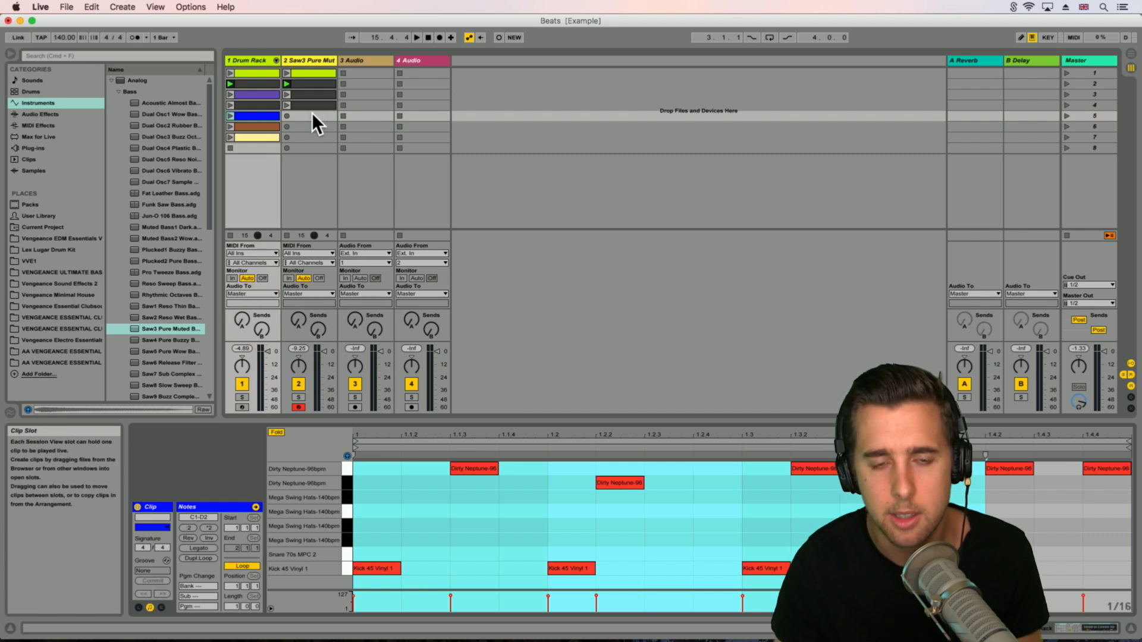
pyautogui.moveTo(310, 70); pyautogui.dragTo(306, 115)
pyautogui.click(254, 127)
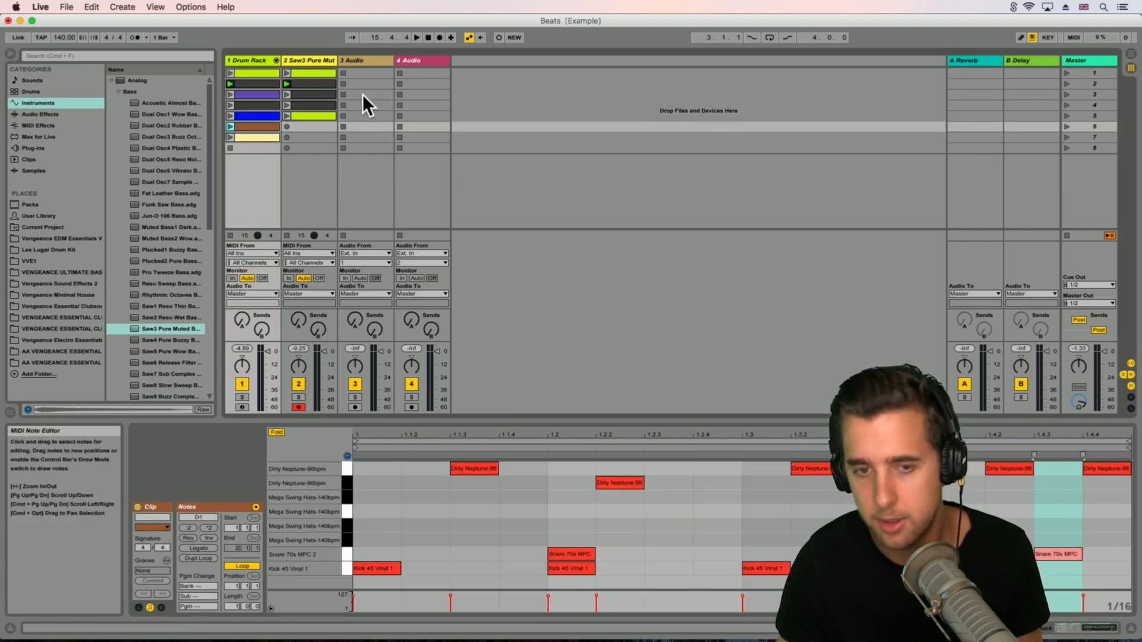
pyautogui.moveTo(305, 116); pyautogui.dragTo(310, 138)
pyautogui.click(257, 138)
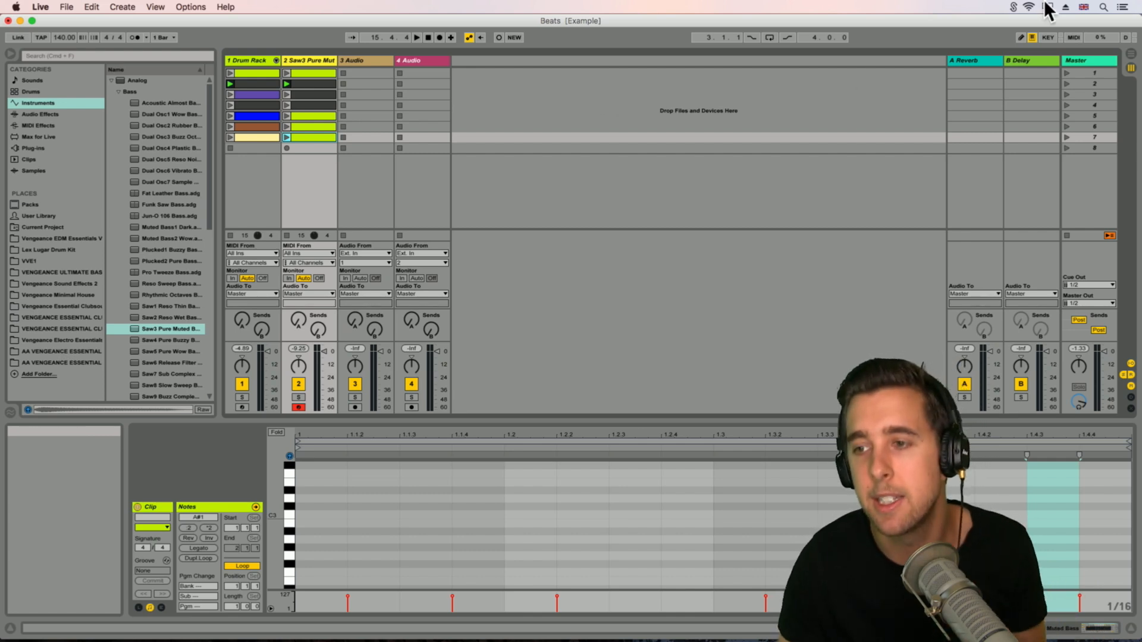
# Step: Play scenes 1 through 7 in turn to hear each drum and bass combination, and return to scene 4
pyautogui.click(1065, 73)
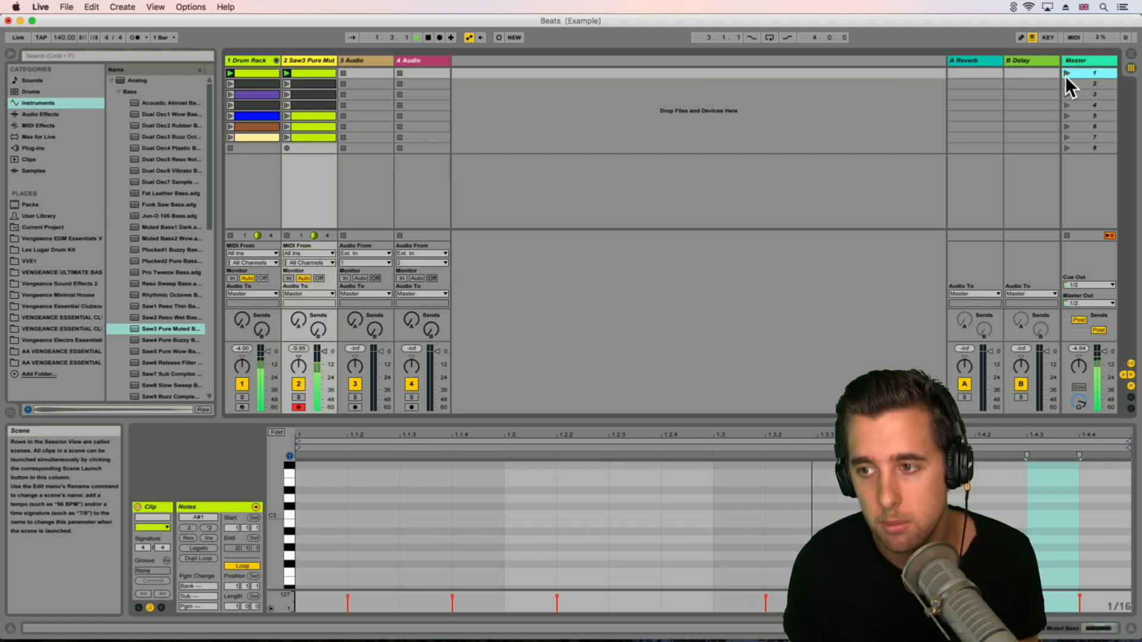
pyautogui.click(1065, 83)
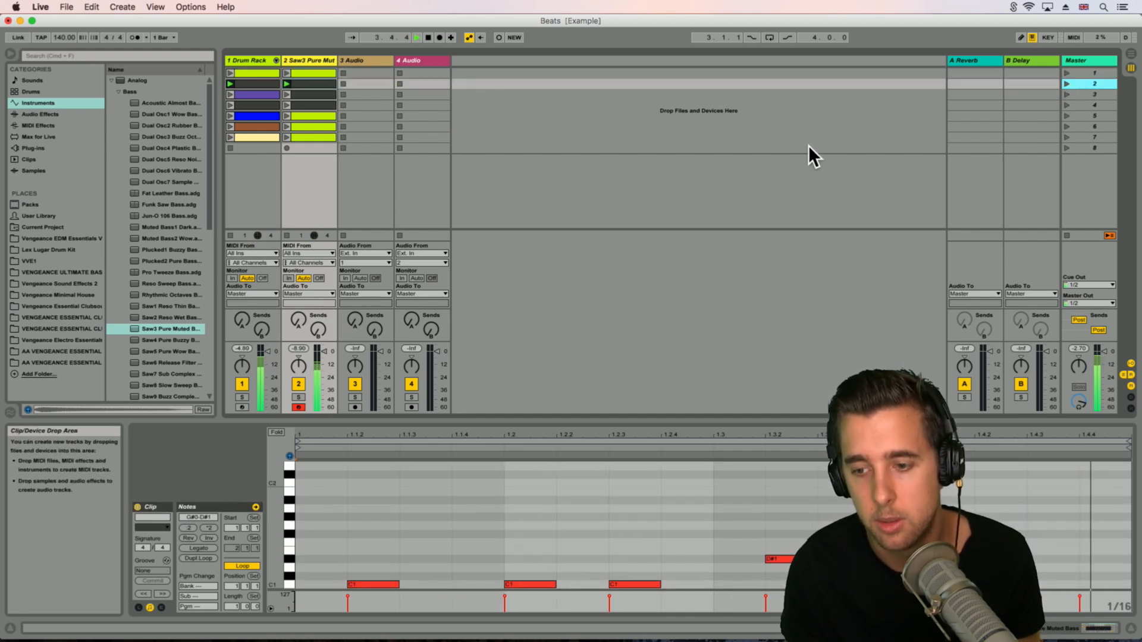
pyautogui.click(1065, 93)
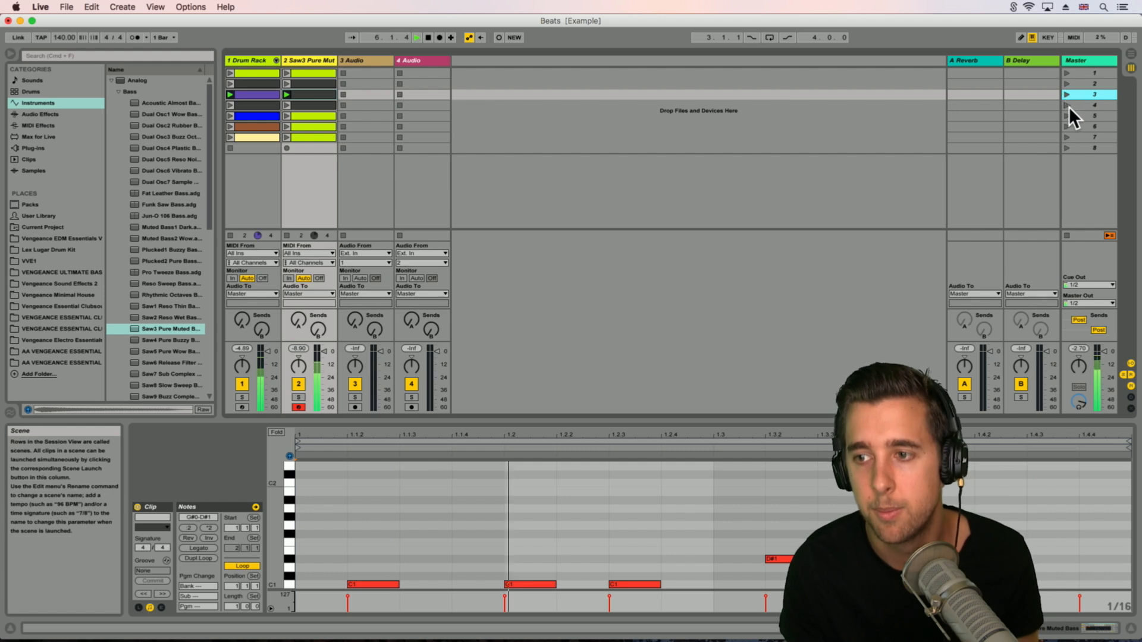
pyautogui.click(1066, 105)
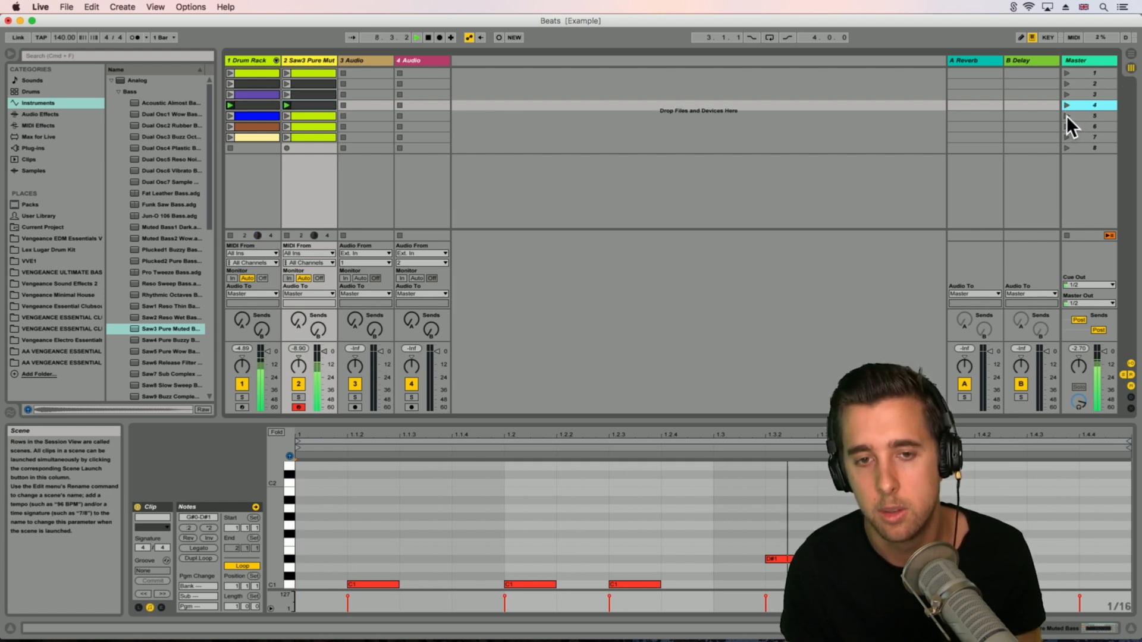
pyautogui.click(1066, 115)
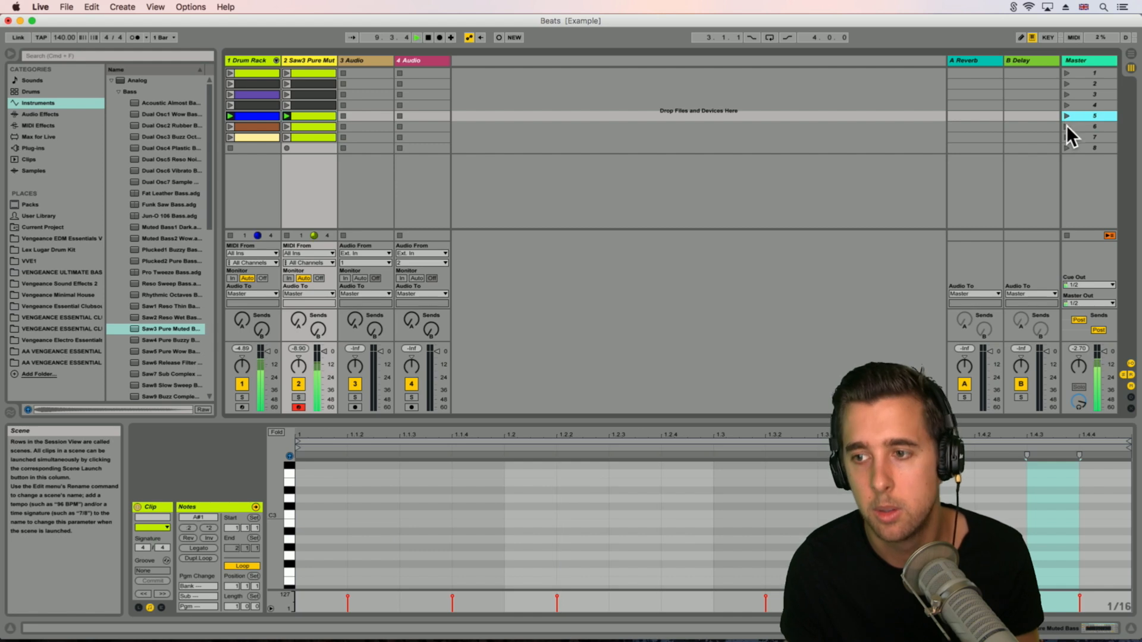
pyautogui.click(1065, 126)
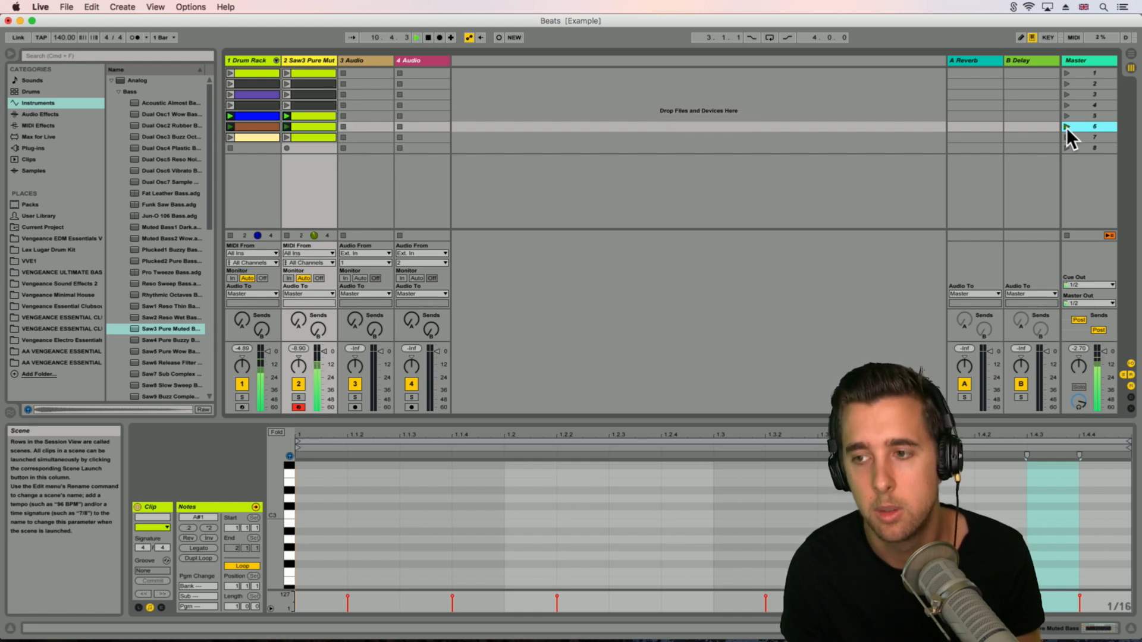
pyautogui.click(1065, 138)
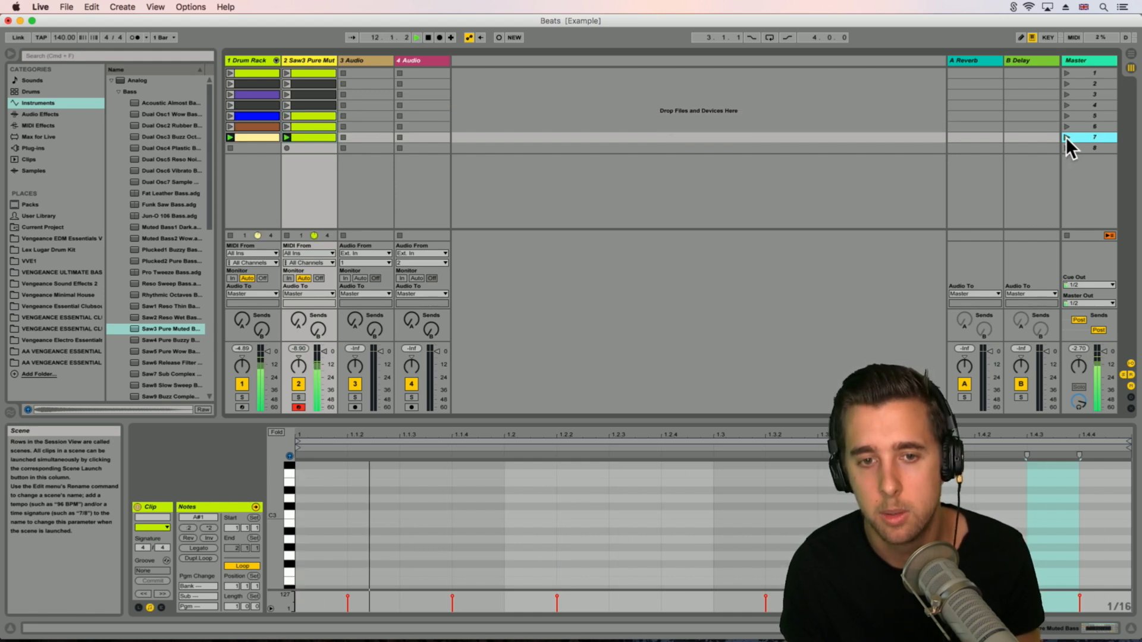
pyautogui.click(1066, 106)
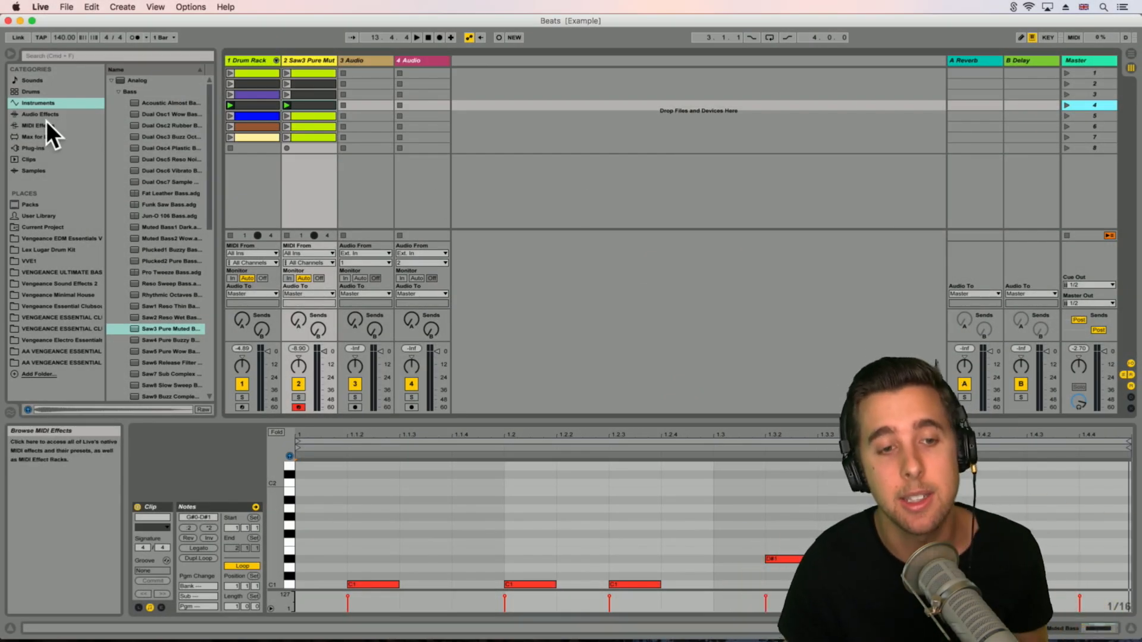
# Step: Preview the Analog Synth Keys presets Canadian Boards, Pulse Mod Reso, Resonant Pulse and The Phatt Dance Stabber
pyautogui.click(117, 91)
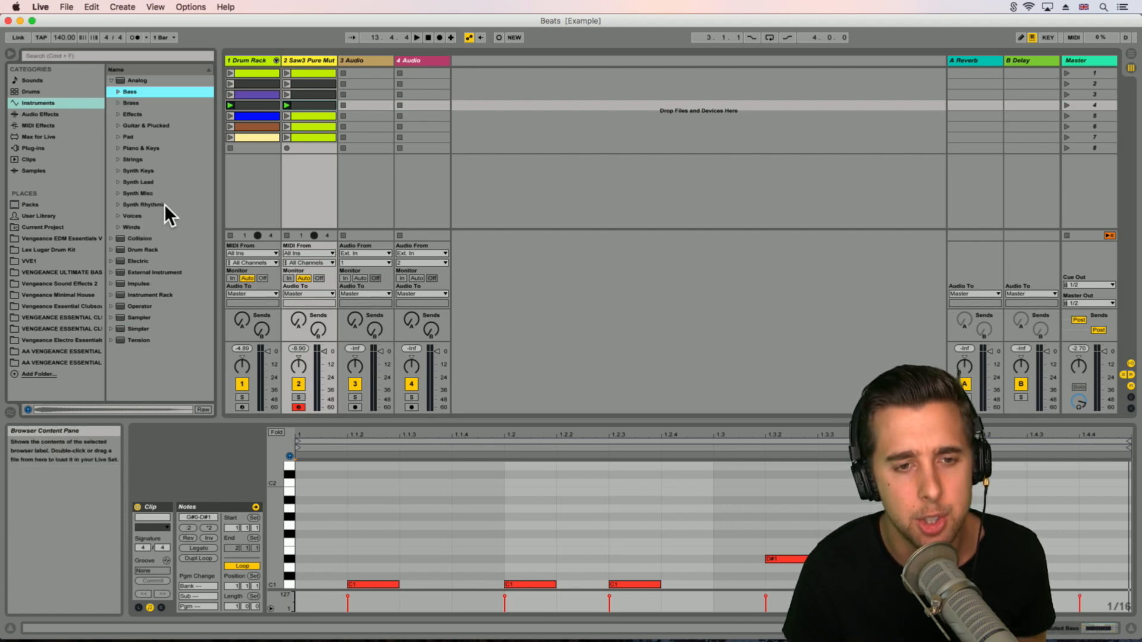
pyautogui.click(117, 170)
pyautogui.click(158, 181)
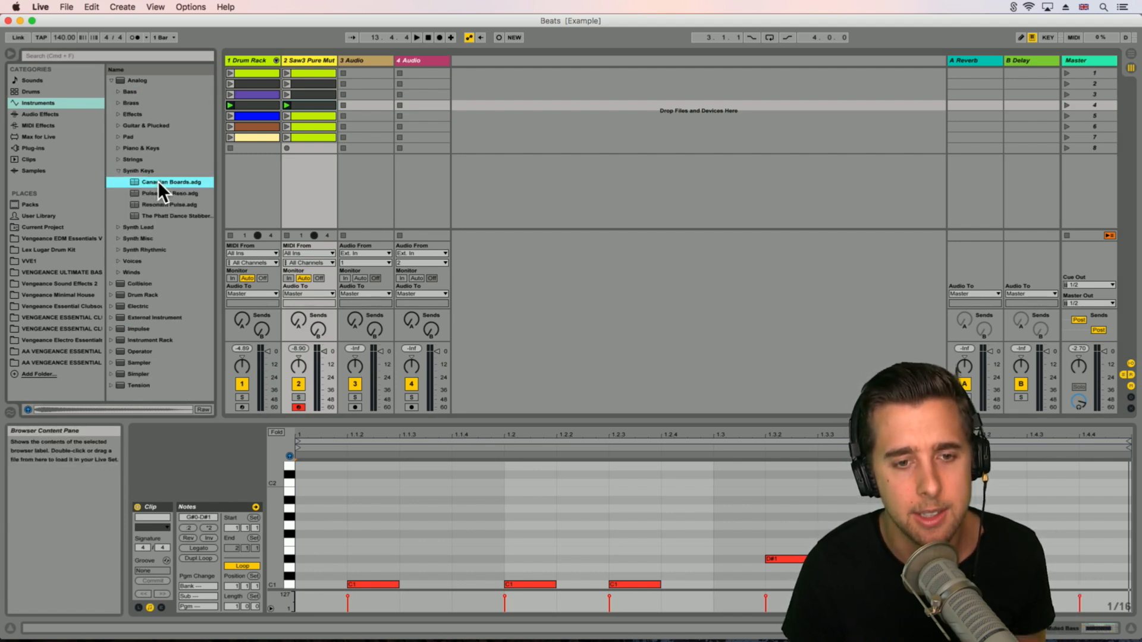
pyautogui.click(160, 193)
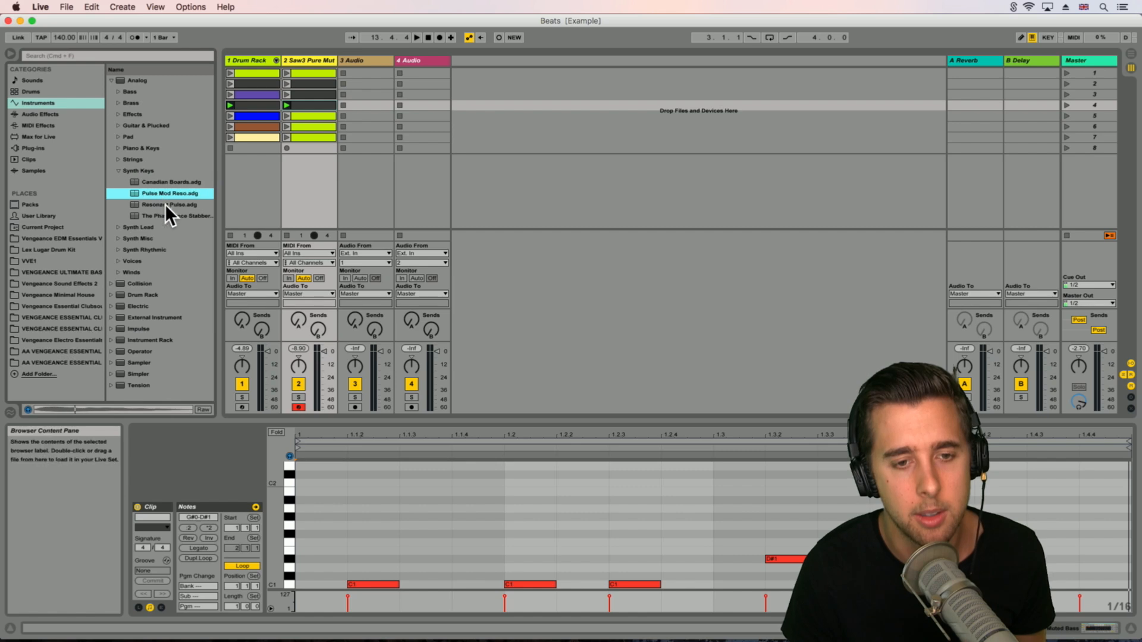
pyautogui.click(166, 204)
pyautogui.click(168, 216)
pyautogui.click(119, 171)
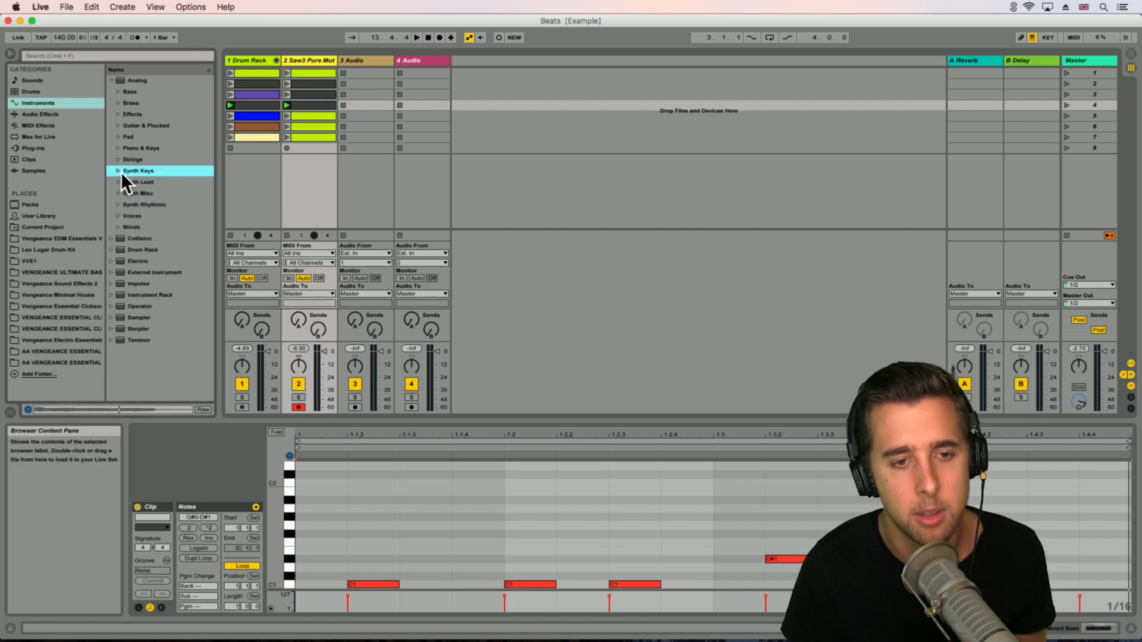
# Step: Preview the Analog Piano & Keys presets from Accordion through Organ6 Long Release
pyautogui.click(117, 148)
pyautogui.click(159, 160)
pyautogui.click(159, 171)
pyautogui.click(159, 182)
pyautogui.click(158, 194)
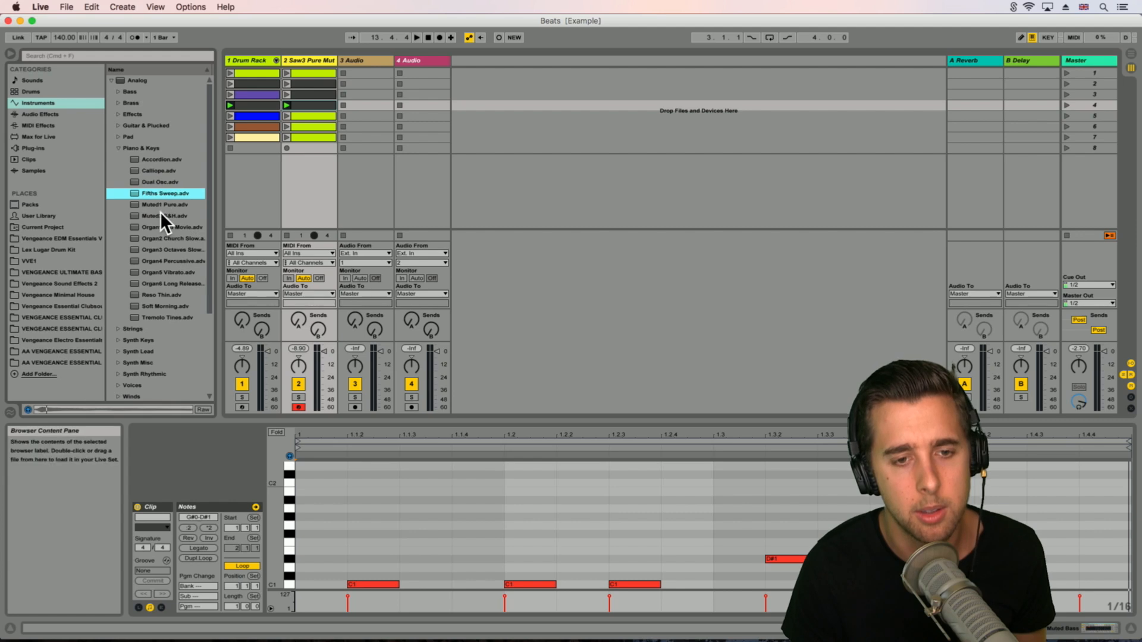
pyautogui.click(155, 204)
pyautogui.click(161, 216)
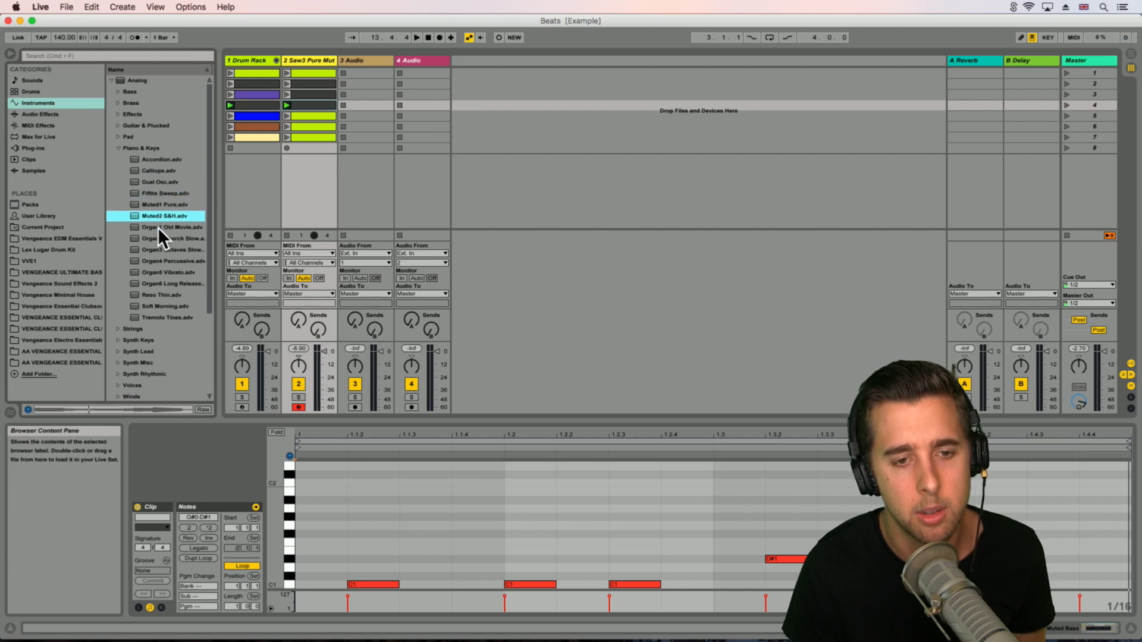
pyautogui.click(158, 227)
pyautogui.click(162, 239)
pyautogui.click(165, 250)
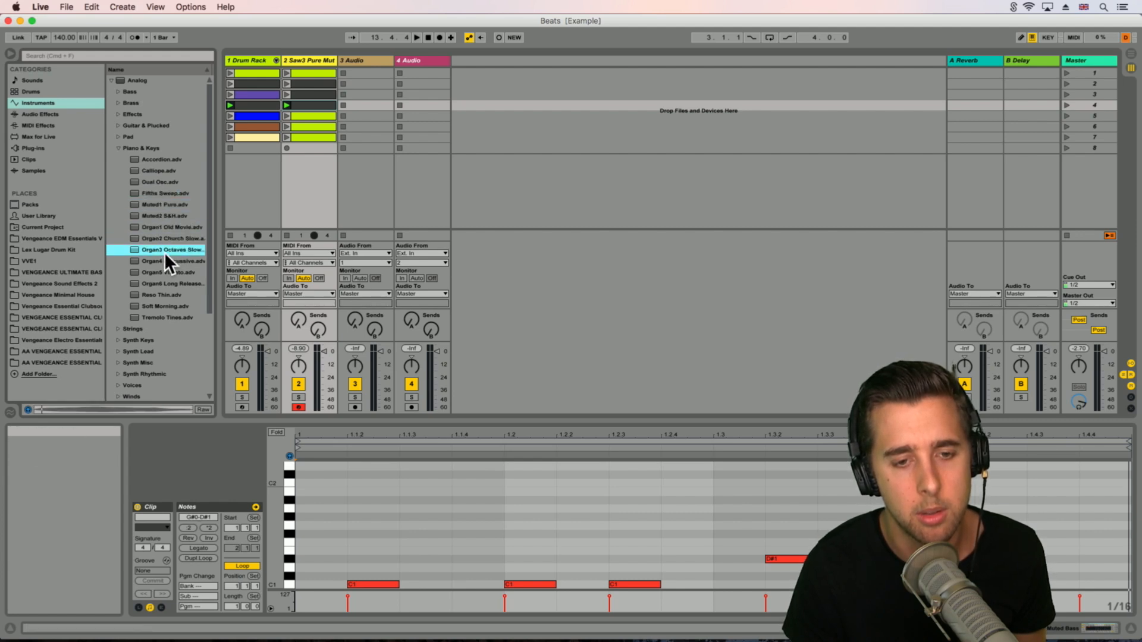
pyautogui.click(166, 261)
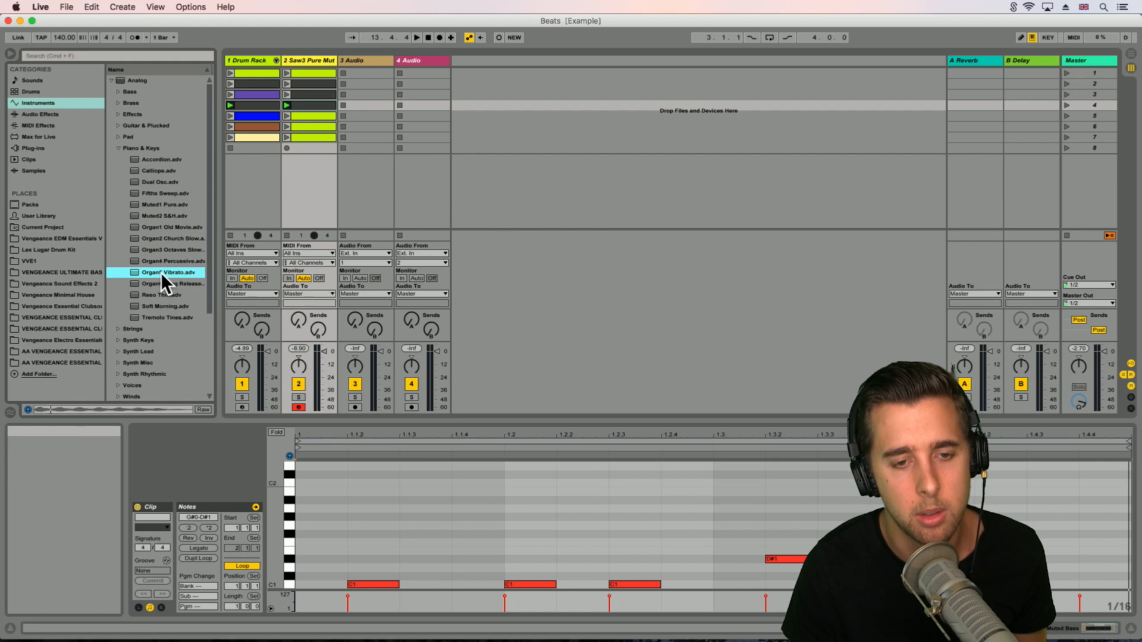
pyautogui.click(163, 283)
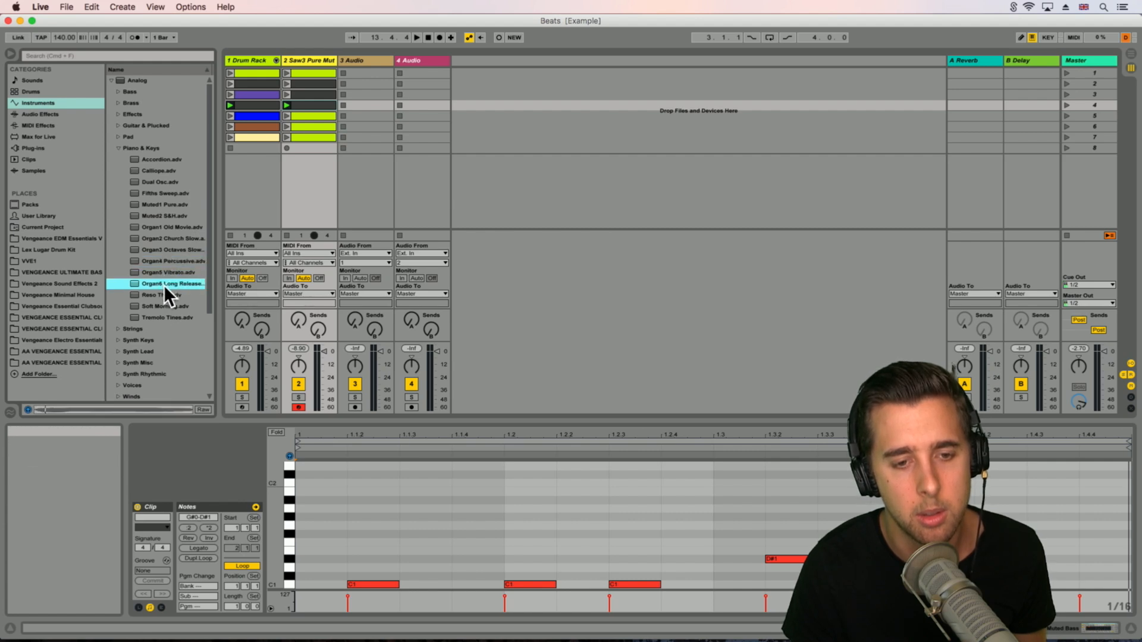
# Step: Insert a new MIDI track directly after the bass track and load the Organ6 Long Release preset on it
pyautogui.moveTo(154, 283); pyautogui.dragTo(370, 63)
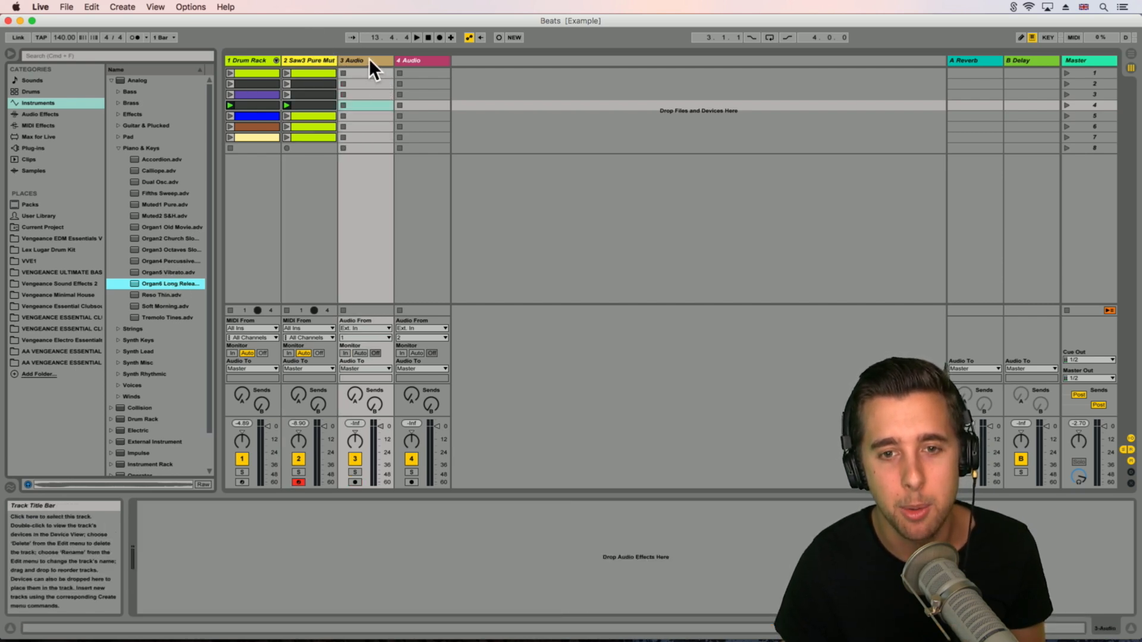
pyautogui.click(123, 5)
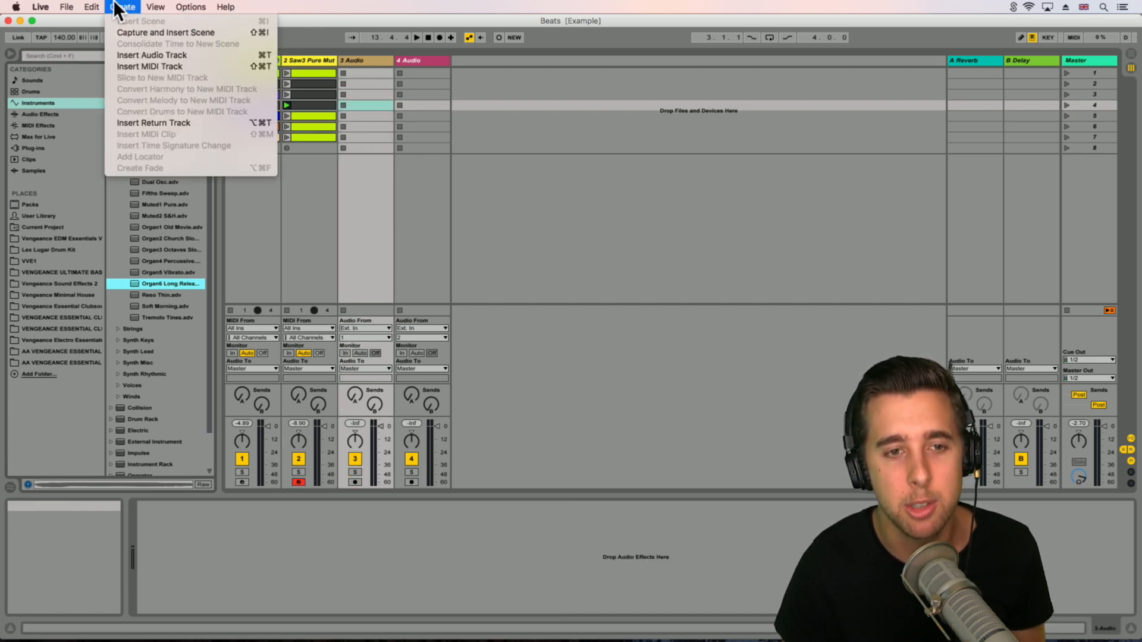
pyautogui.click(137, 68)
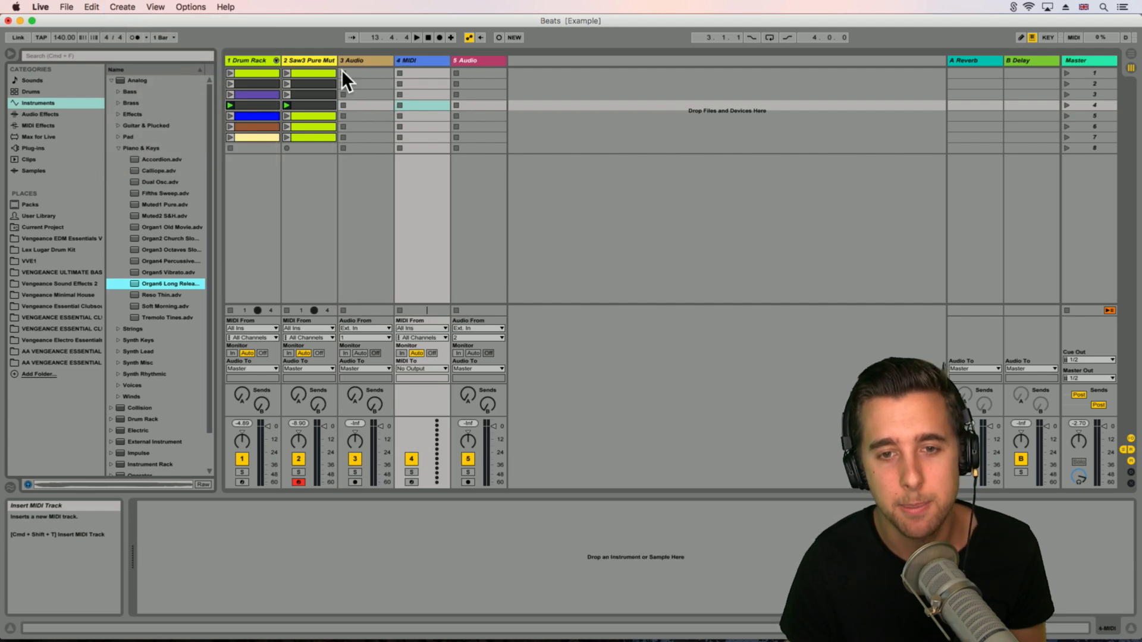
pyautogui.moveTo(437, 58); pyautogui.dragTo(340, 60)
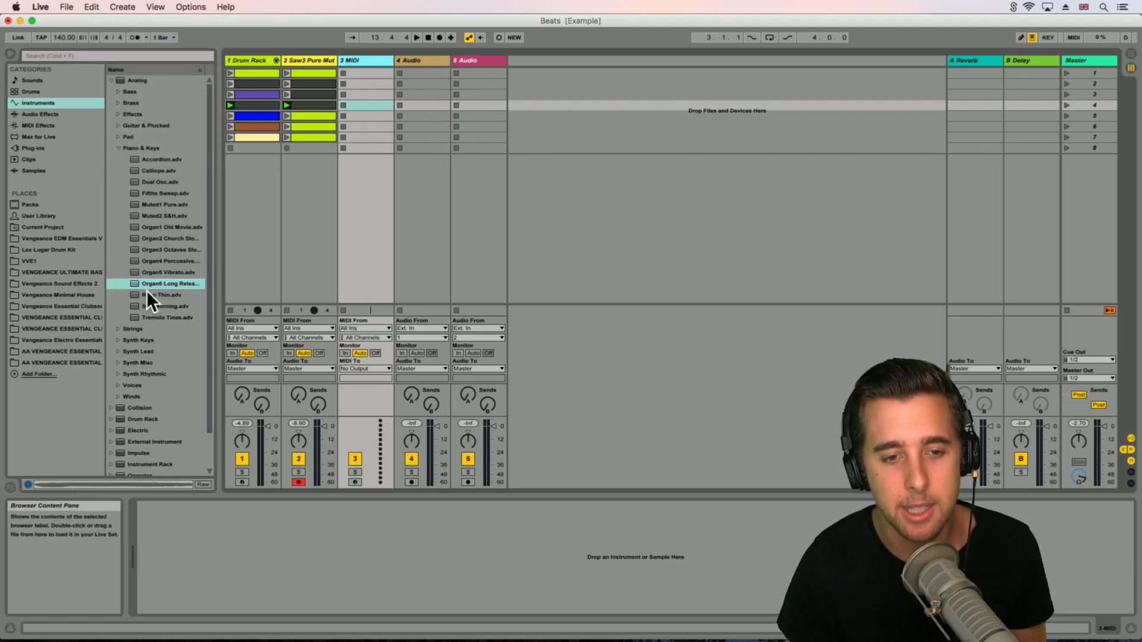
pyautogui.moveTo(147, 290); pyautogui.dragTo(153, 282)
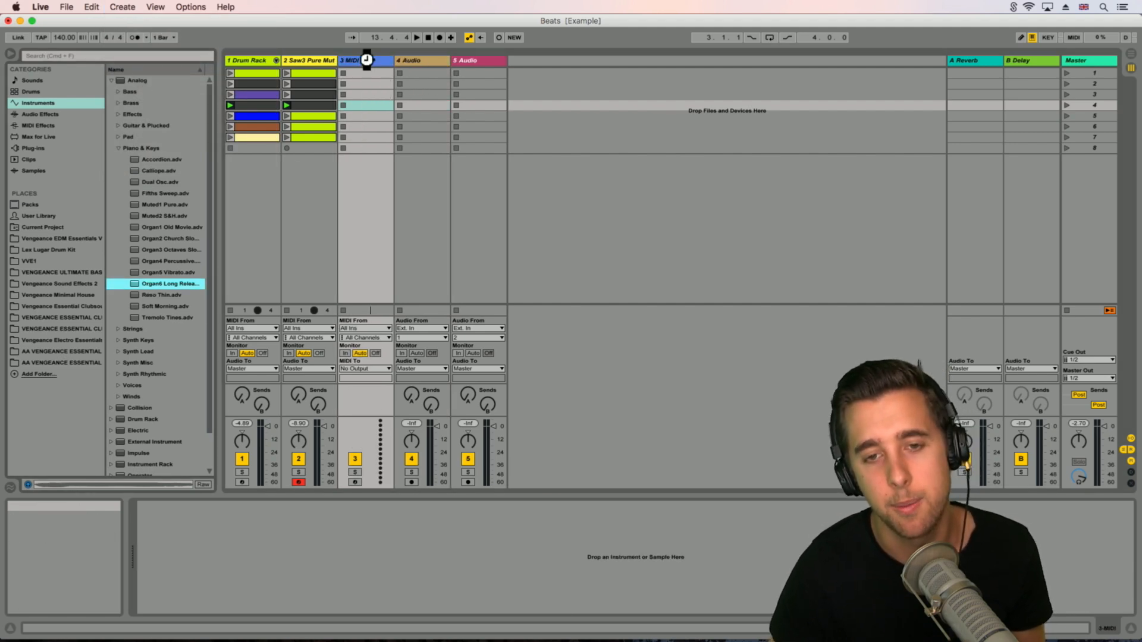
pyautogui.moveTo(366, 59); pyautogui.dragTo(368, 58)
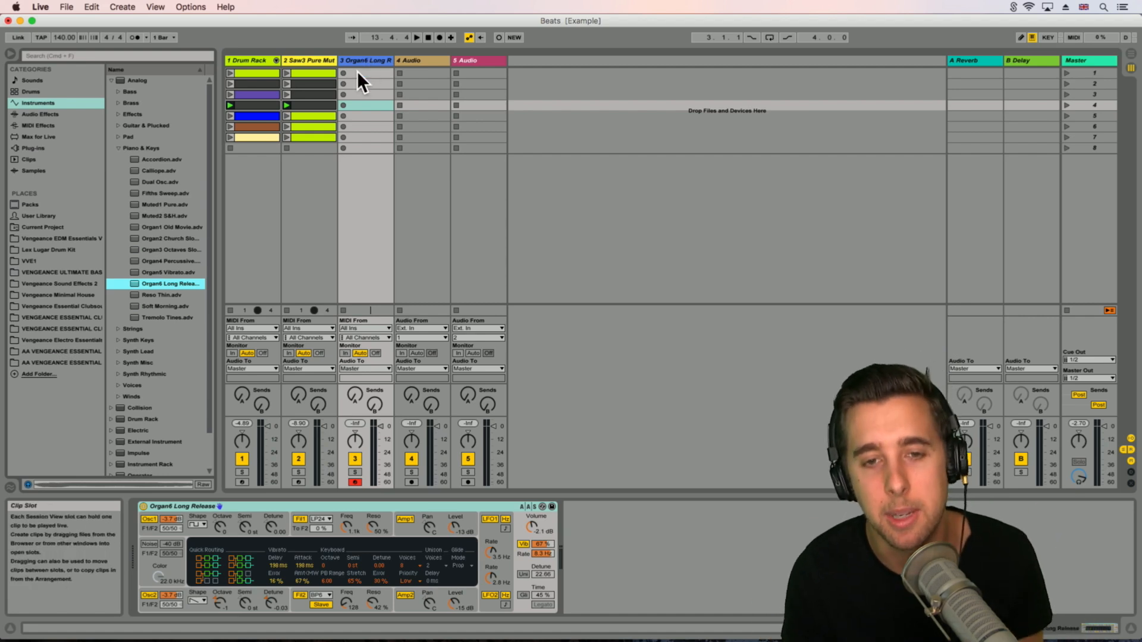
# Step: Copy the scene 1 bass clip to the same scene of the Organ6 track and open it in an enlarged note editor
pyautogui.click(304, 71)
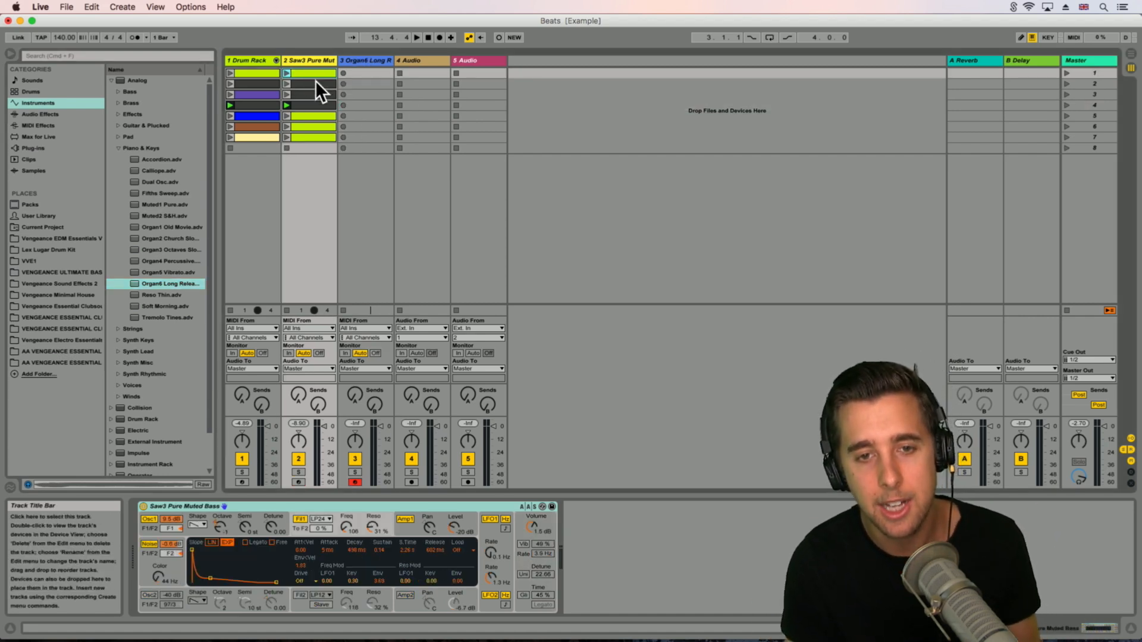
pyautogui.moveTo(301, 72); pyautogui.dragTo(359, 70)
pyautogui.doubleClick(362, 72)
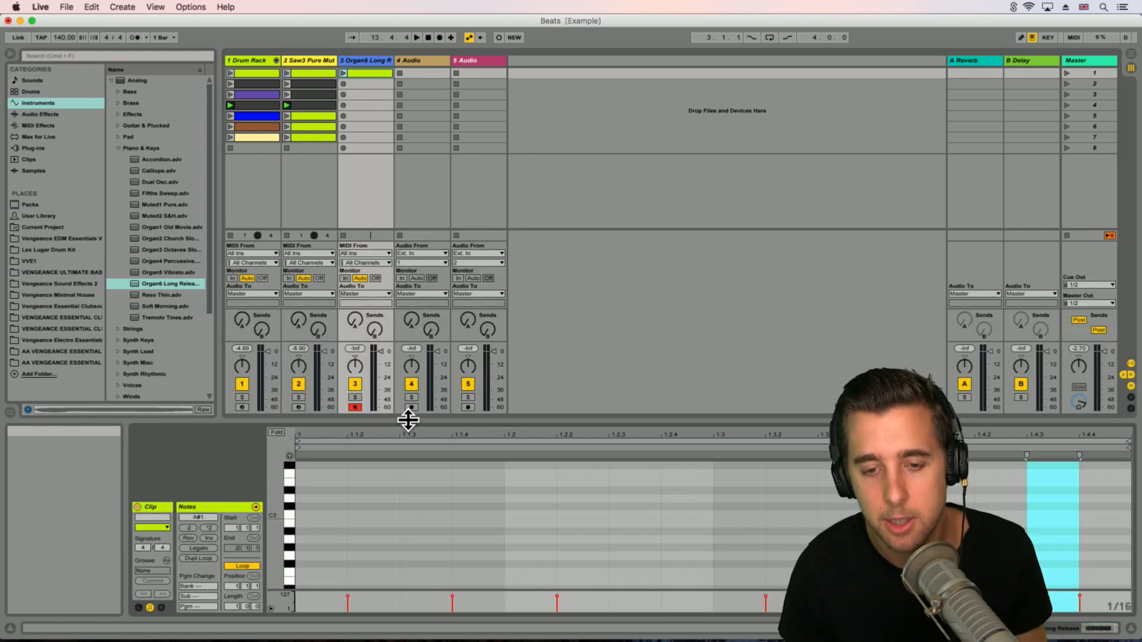
pyautogui.moveTo(408, 416); pyautogui.dragTo(389, 158)
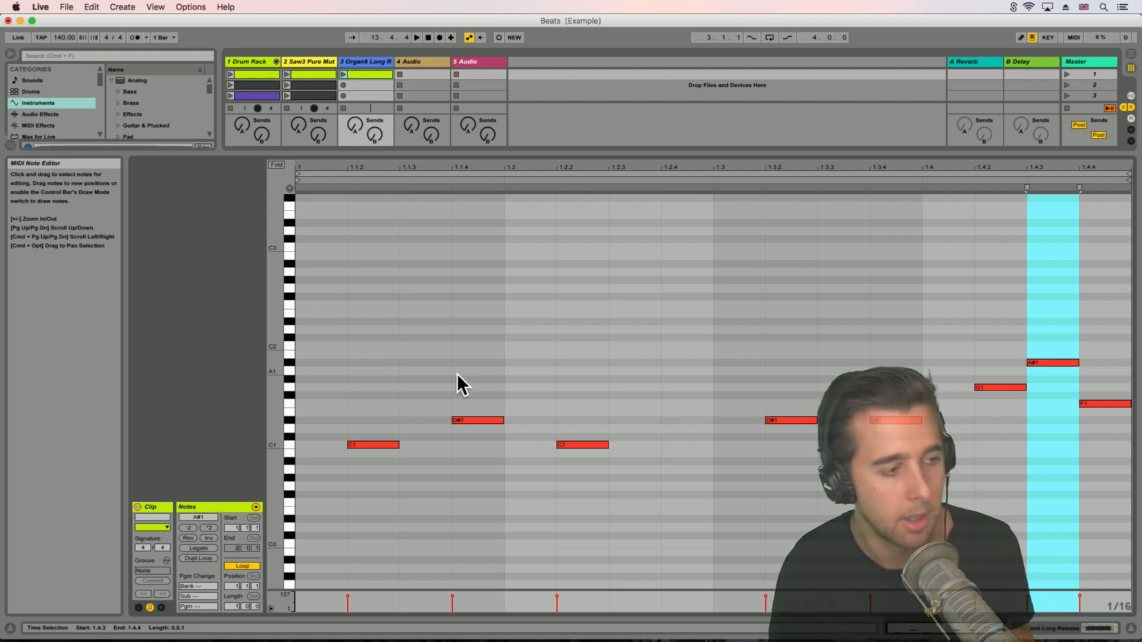
pyautogui.click(601, 378)
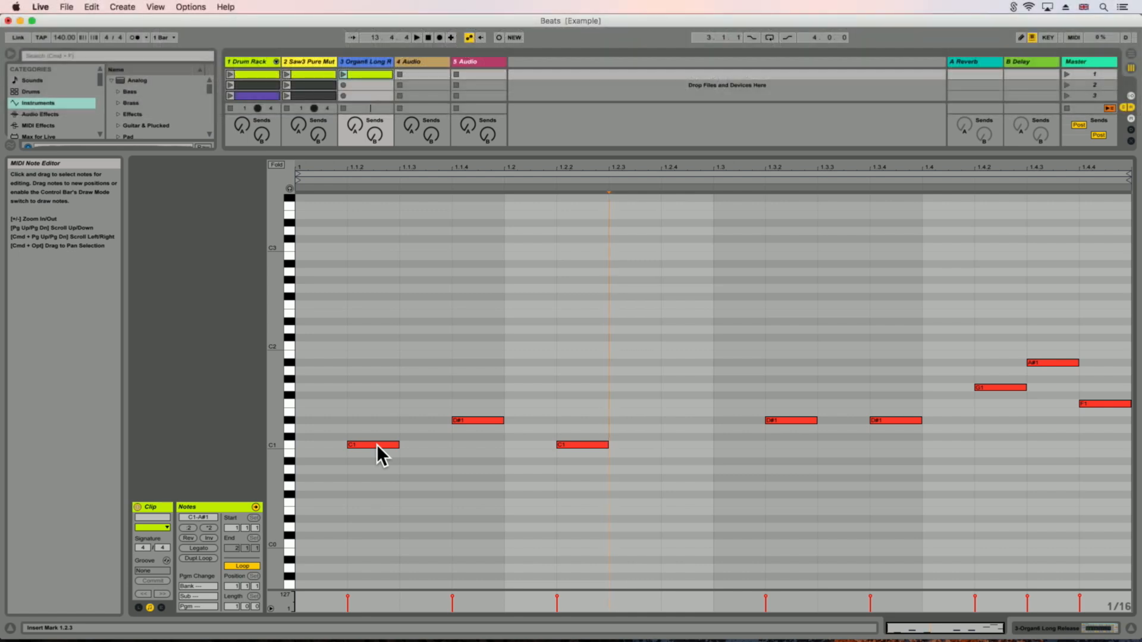
# Step: Build a C2, D#2 and G2 chord from the first bass note with note preview enabled, and extend it to beat 1.3
pyautogui.click(376, 445)
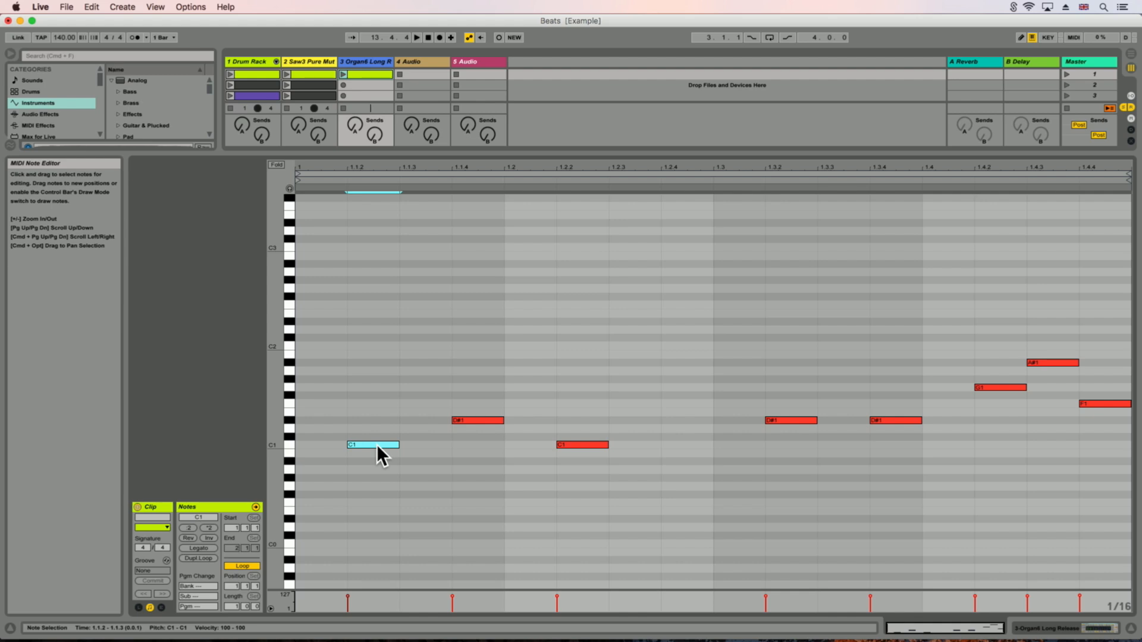
pyautogui.moveTo(377, 444); pyautogui.dragTo(377, 347)
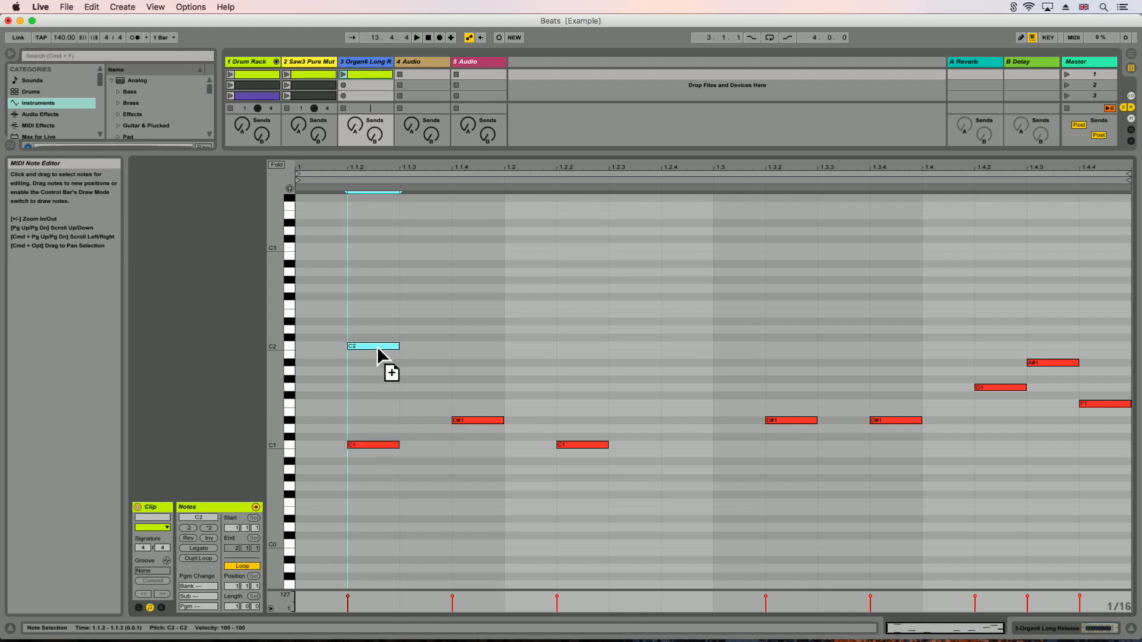
pyautogui.click(289, 189)
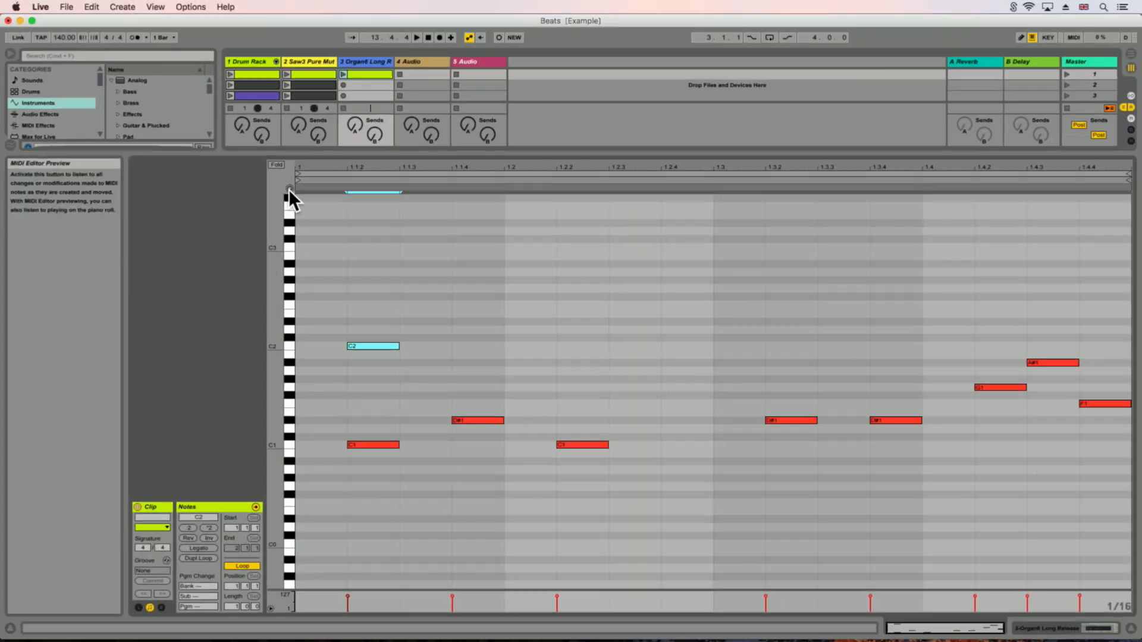
pyautogui.click(349, 344)
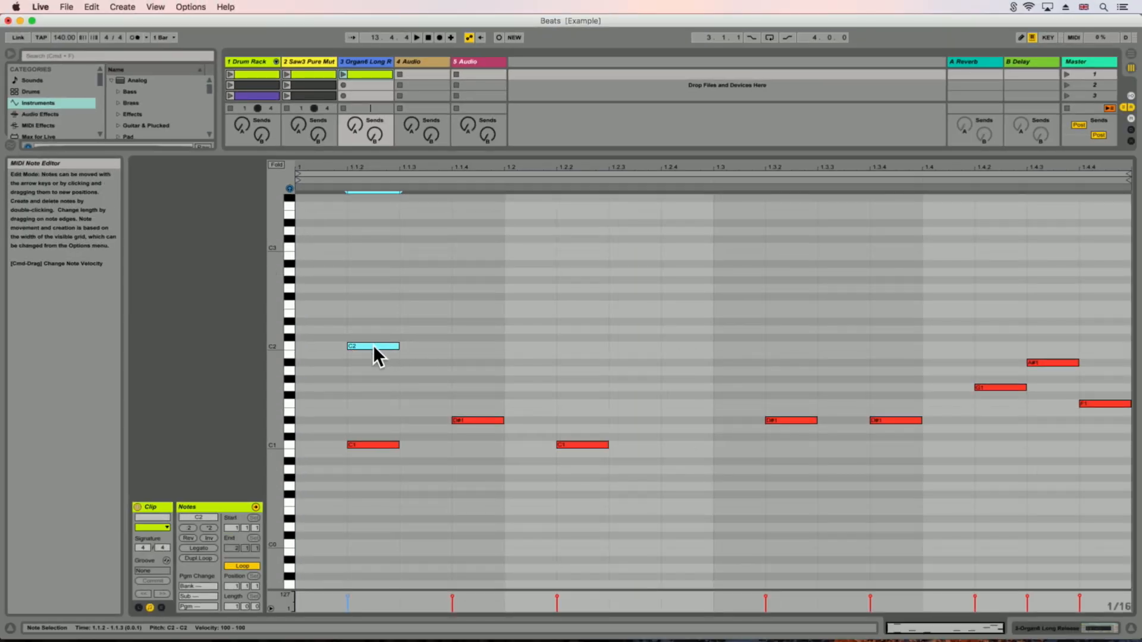
pyautogui.moveTo(374, 347); pyautogui.dragTo(365, 291)
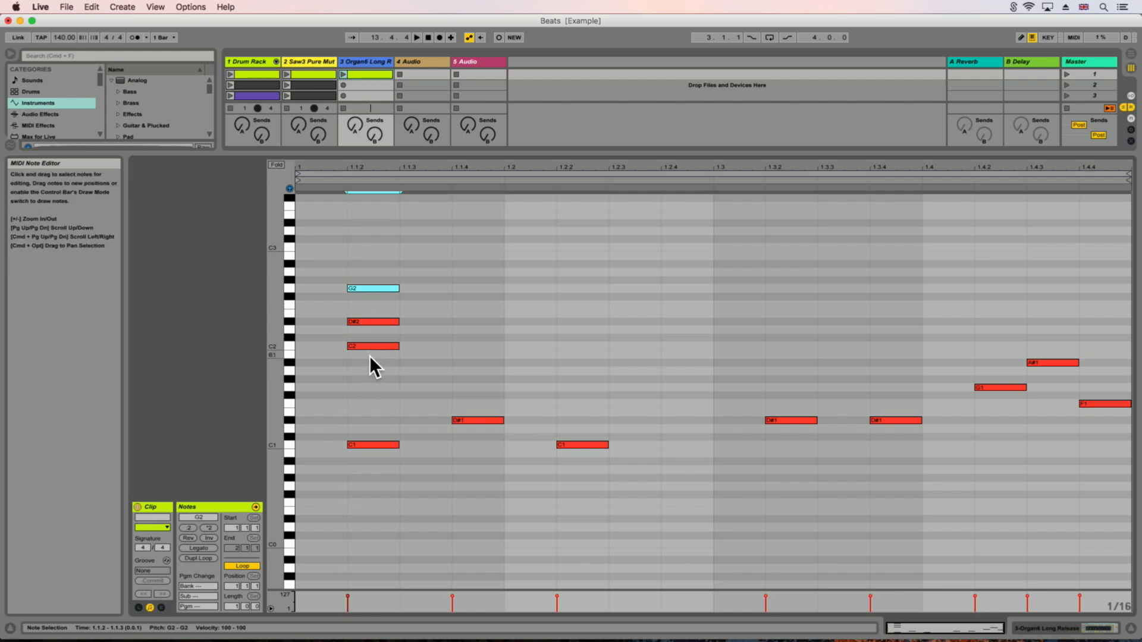
pyautogui.moveTo(403, 347); pyautogui.dragTo(714, 288)
pyautogui.click(500, 402)
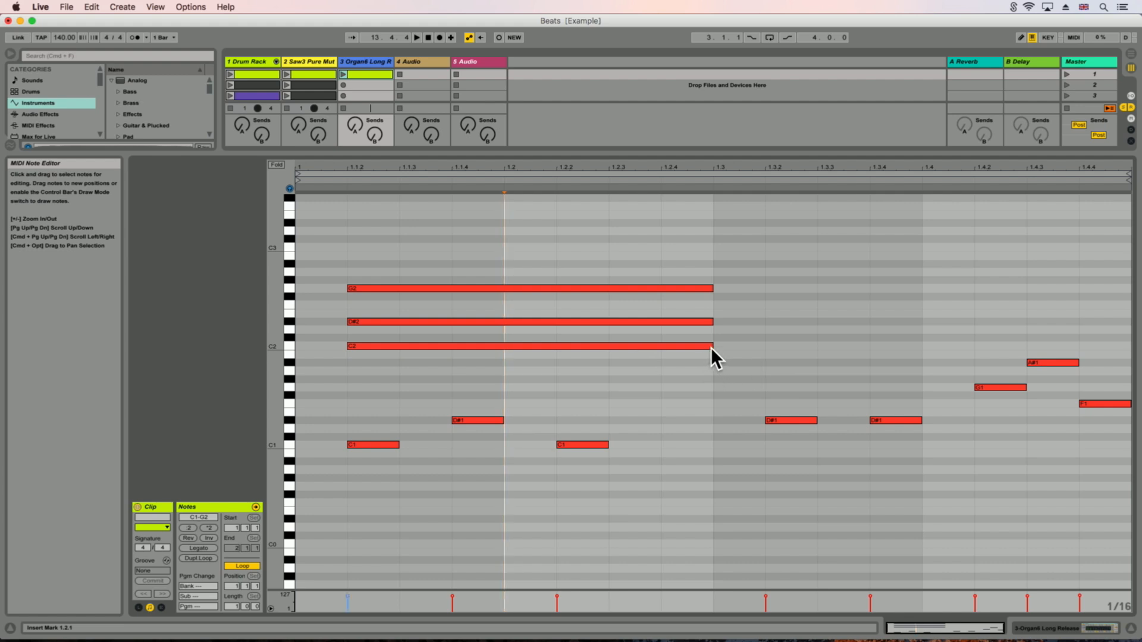
# Step: Add a second chord of D#2, G2 and A#2 starting at beat 1.3, with the same length as the first
pyautogui.click(559, 346)
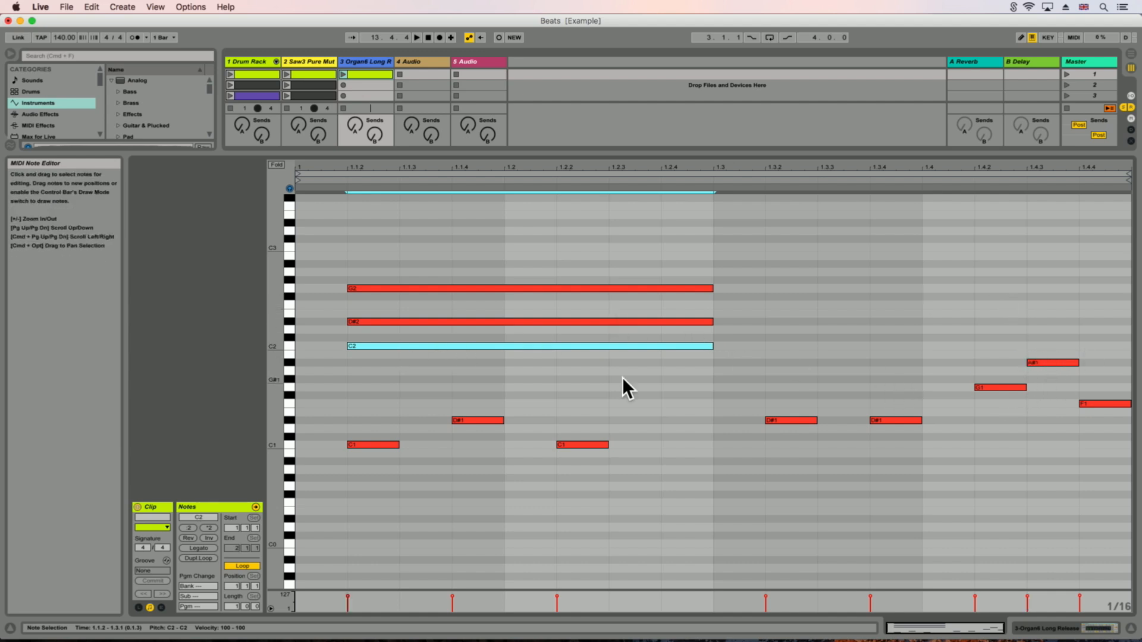
pyautogui.moveTo(425, 344); pyautogui.dragTo(767, 263)
pyautogui.click(761, 324)
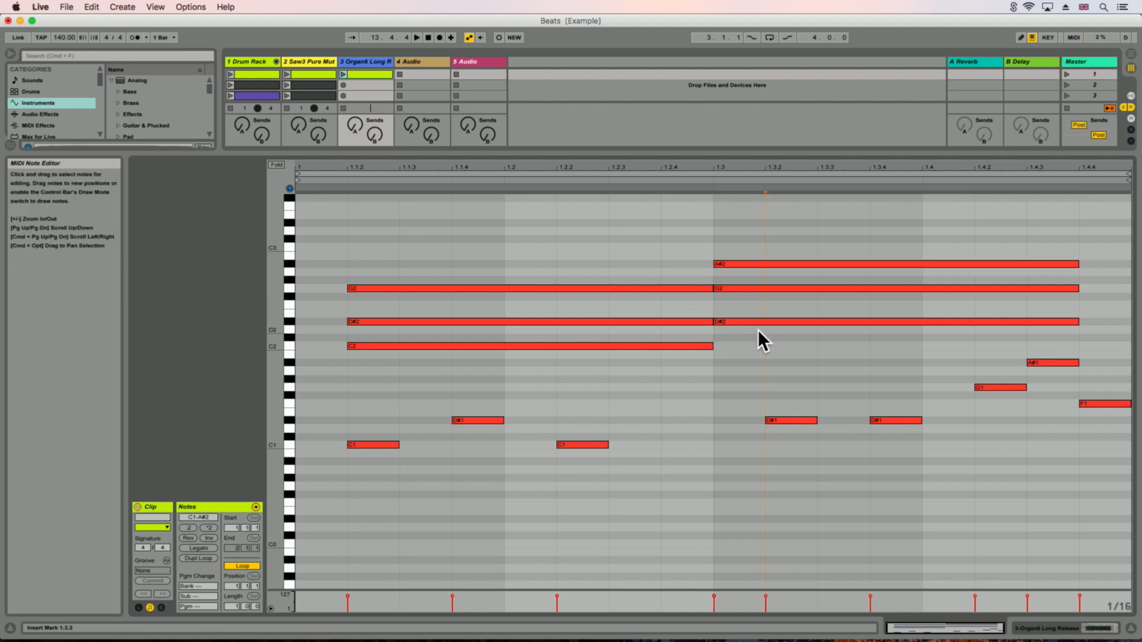
# Step: Raise the first chord's C2 note one octave to C3 and delete all the original bass notes below the chords
pyautogui.click(419, 347)
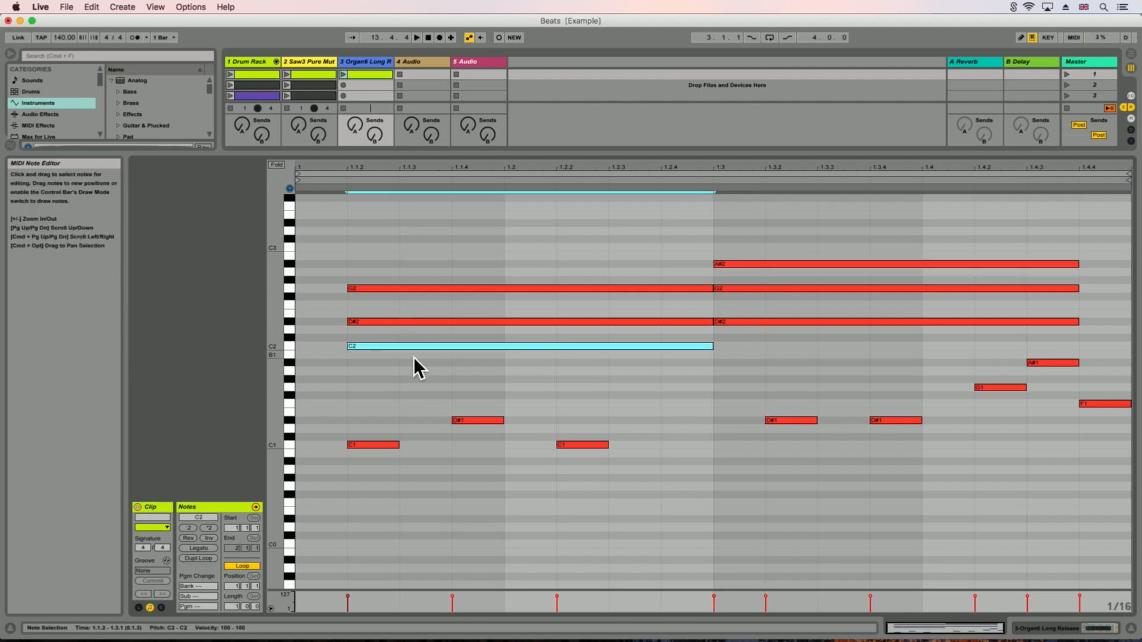
pyautogui.hotkey('shift', 'Up')
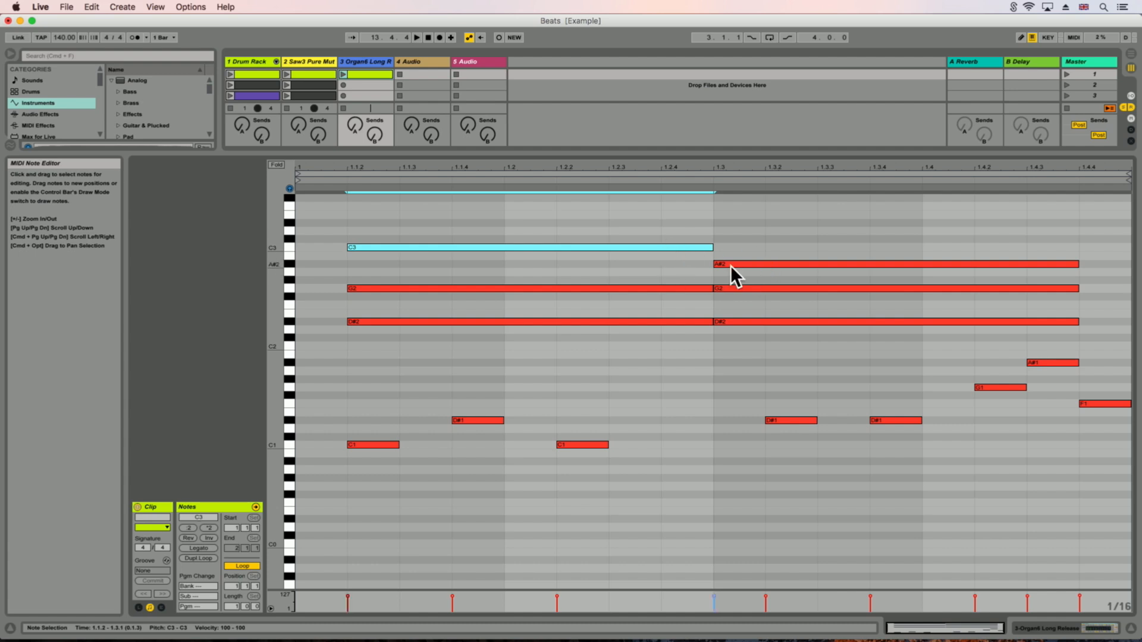
pyautogui.click(564, 413)
pyautogui.click(1089, 460)
pyautogui.moveTo(1090, 460); pyautogui.dragTo(344, 354)
pyautogui.press('Delete')
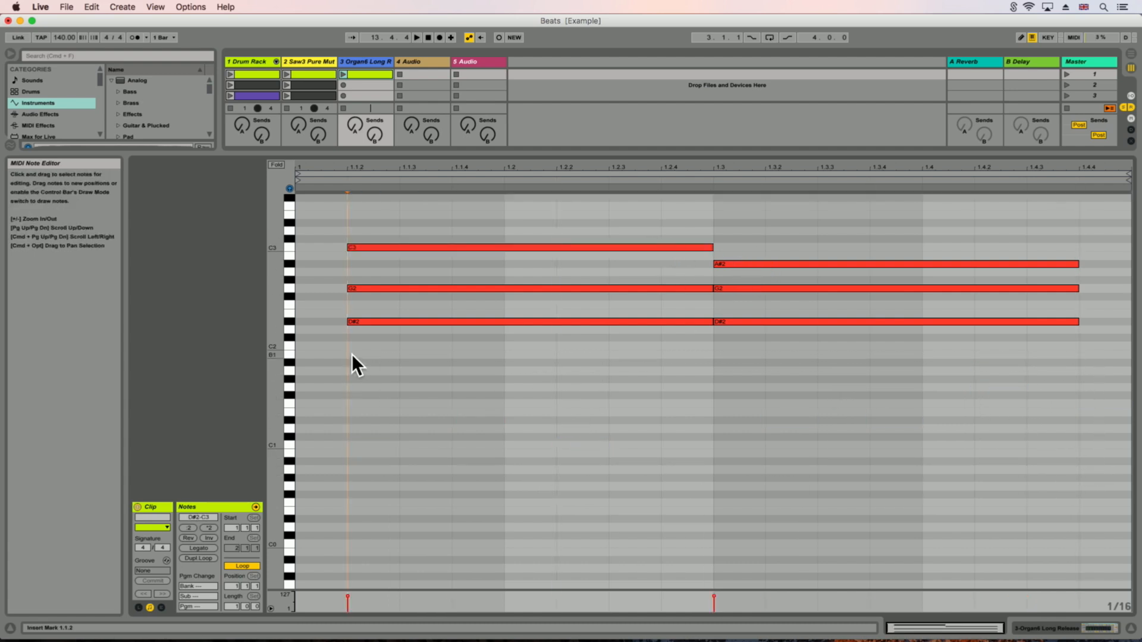
# Step: Stretch the two chords to fill the whole bar and transpose all their notes up one octave
pyautogui.moveTo(343, 223); pyautogui.dragTo(296, 324)
pyautogui.moveTo(1083, 345); pyautogui.dragTo(1131, 265)
pyautogui.click(981, 339)
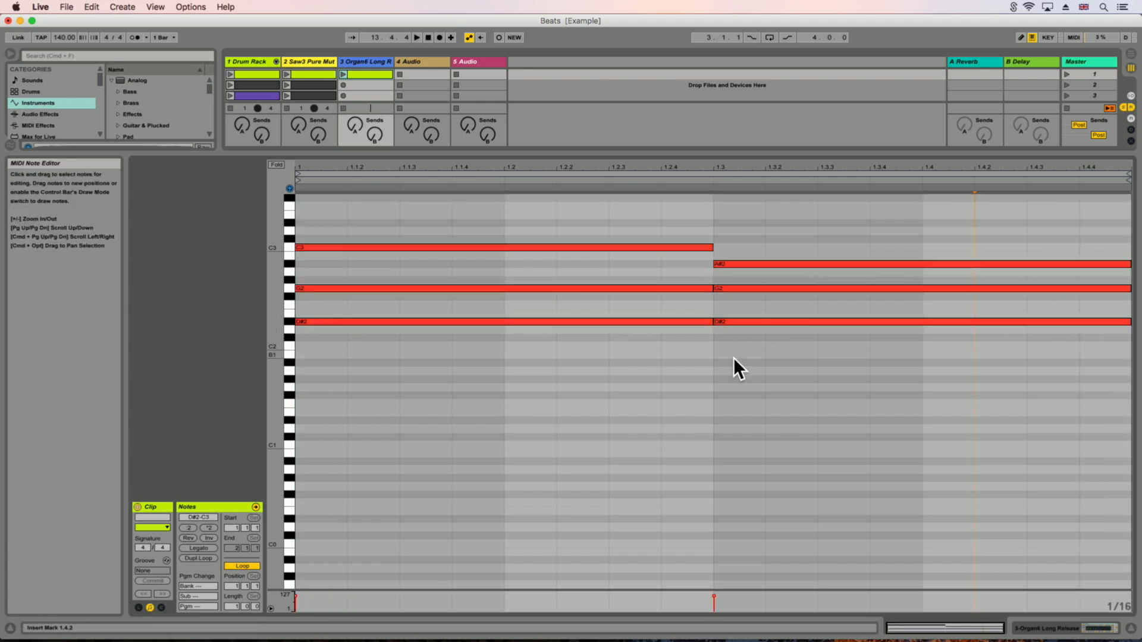
pyautogui.press('super+a')
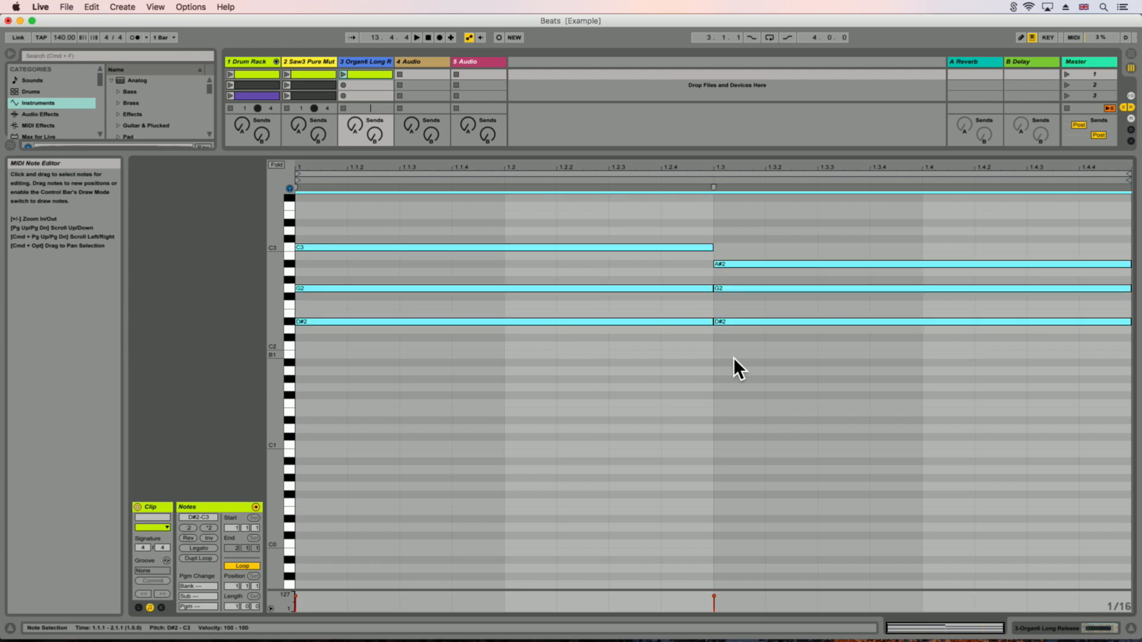
pyautogui.hotkey('shift', 'Up')
pyautogui.click(650, 346)
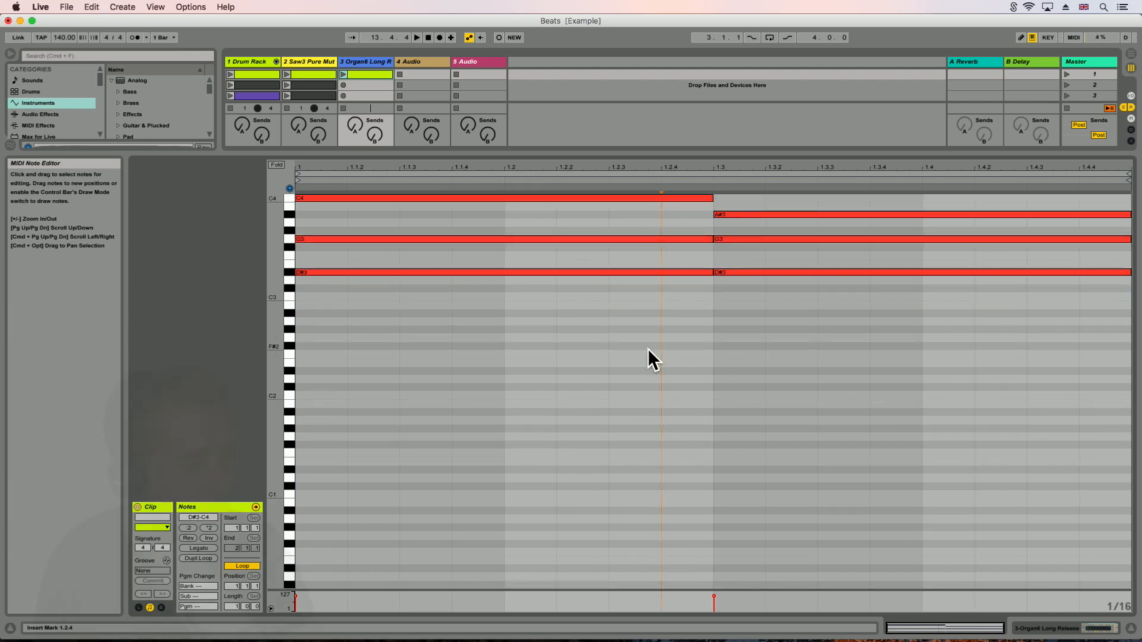
# Step: Shrink the note editor and lower the Organ6 device's Filter 1 cutoff frequency to 154
pyautogui.moveTo(484, 153); pyautogui.dragTo(479, 452)
pyautogui.click(362, 61)
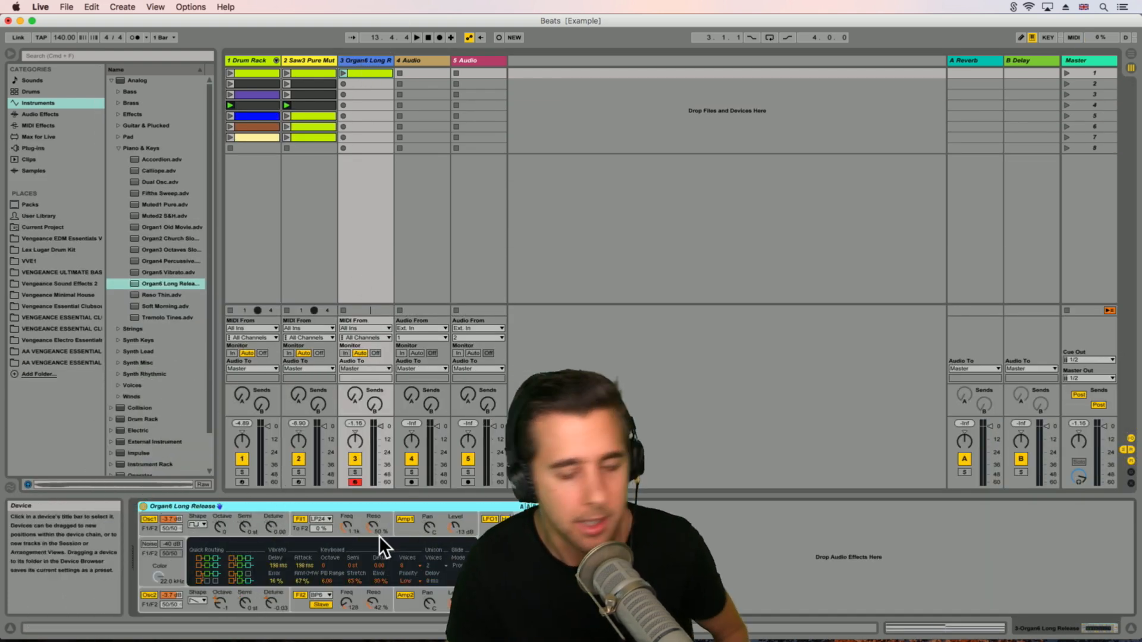
pyautogui.moveTo(346, 527); pyautogui.dragTo(346, 539)
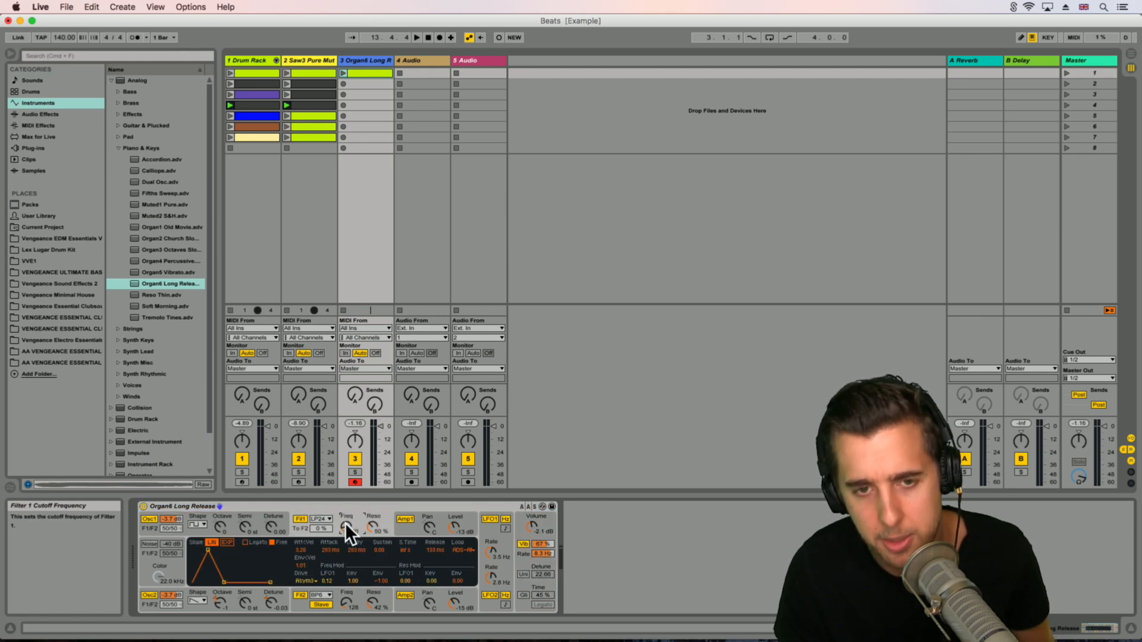
# Step: Solo the Organ6 track, play its scene 1 clip and set oscillator 1 to a sine wave
pyautogui.click(354, 472)
pyautogui.click(344, 72)
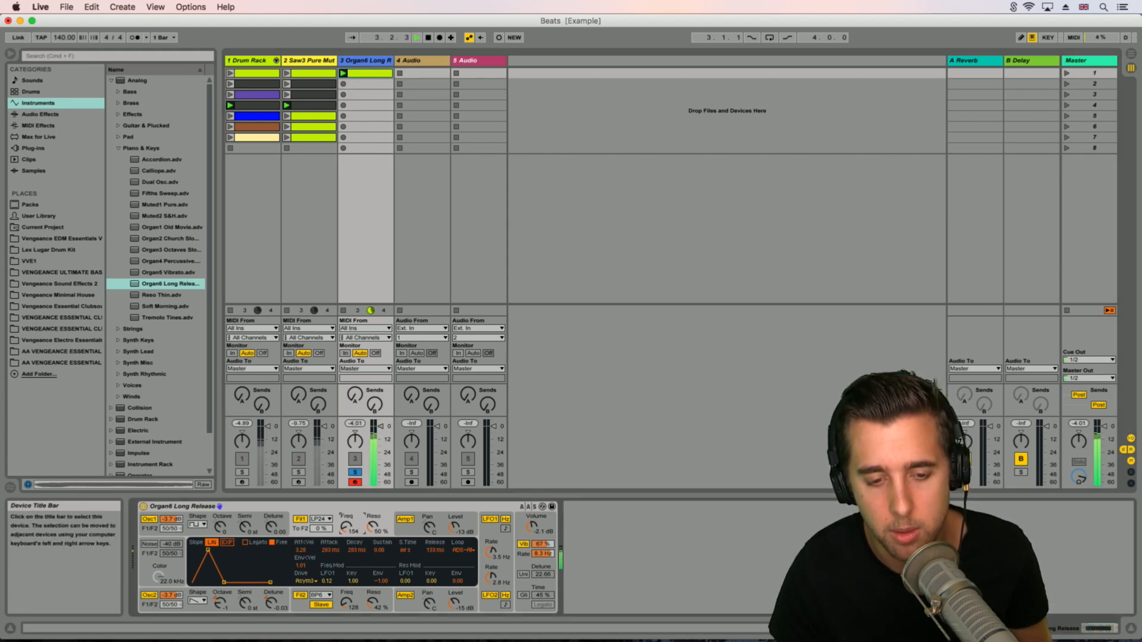
pyautogui.click(195, 524)
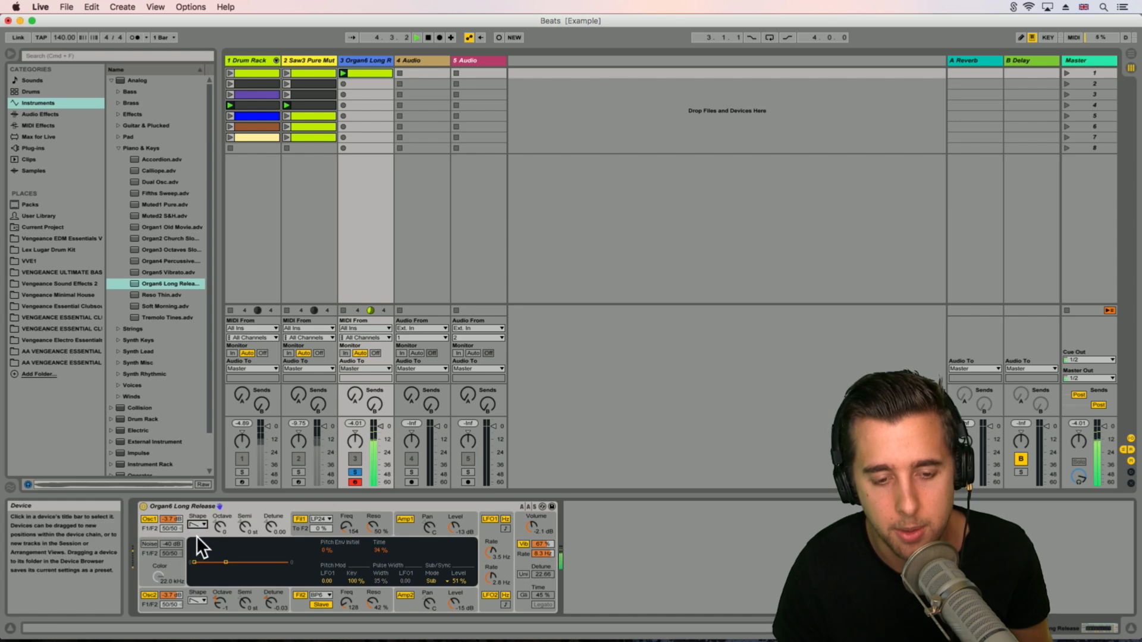
pyautogui.click(198, 524)
pyautogui.click(201, 534)
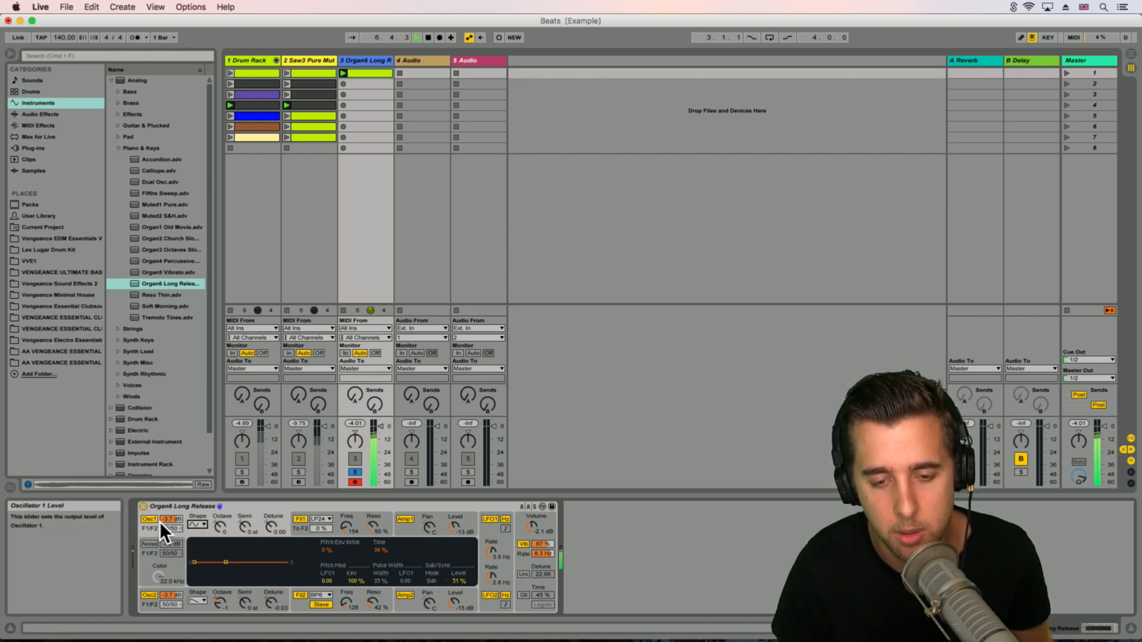
# Step: Compare the Organ6 sound with each oscillator switched on and off, leaving only oscillator 1 active
pyautogui.click(150, 594)
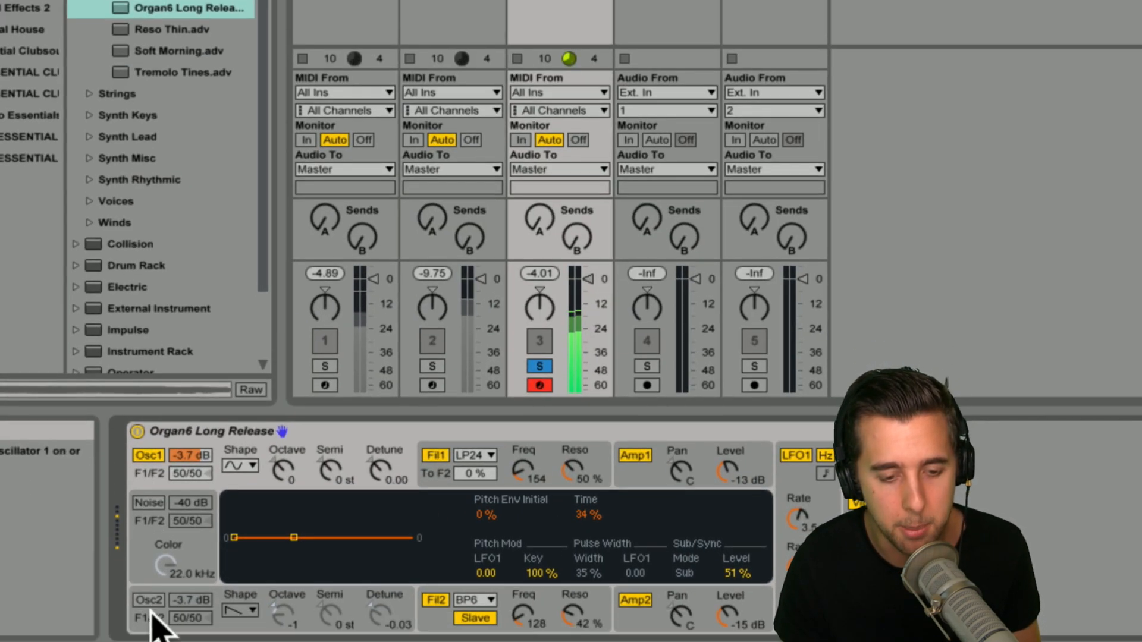
pyautogui.click(151, 594)
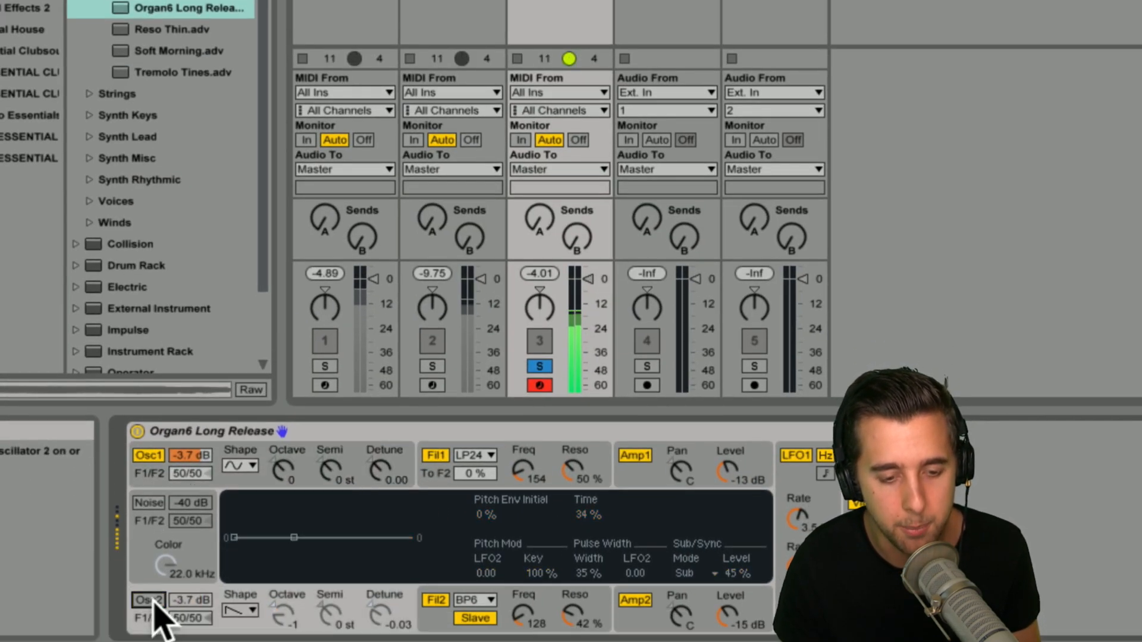
pyautogui.click(148, 456)
pyautogui.click(148, 455)
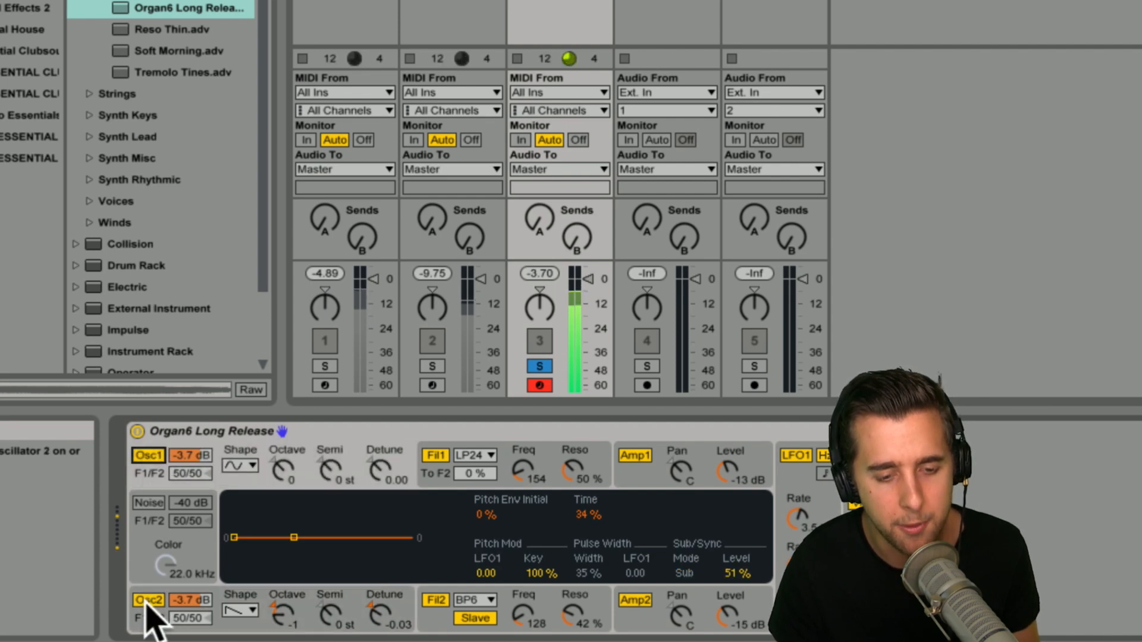
# Step: Try the square wave on oscillator 1 and return it to the sine wave
pyautogui.click(243, 464)
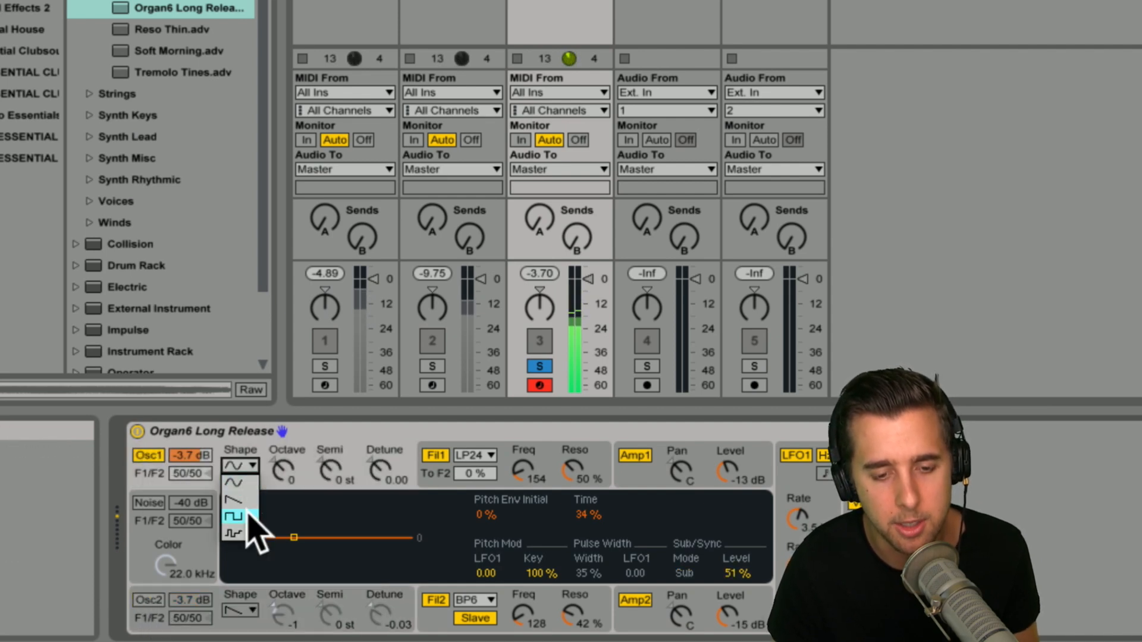
pyautogui.click(244, 514)
pyautogui.click(249, 466)
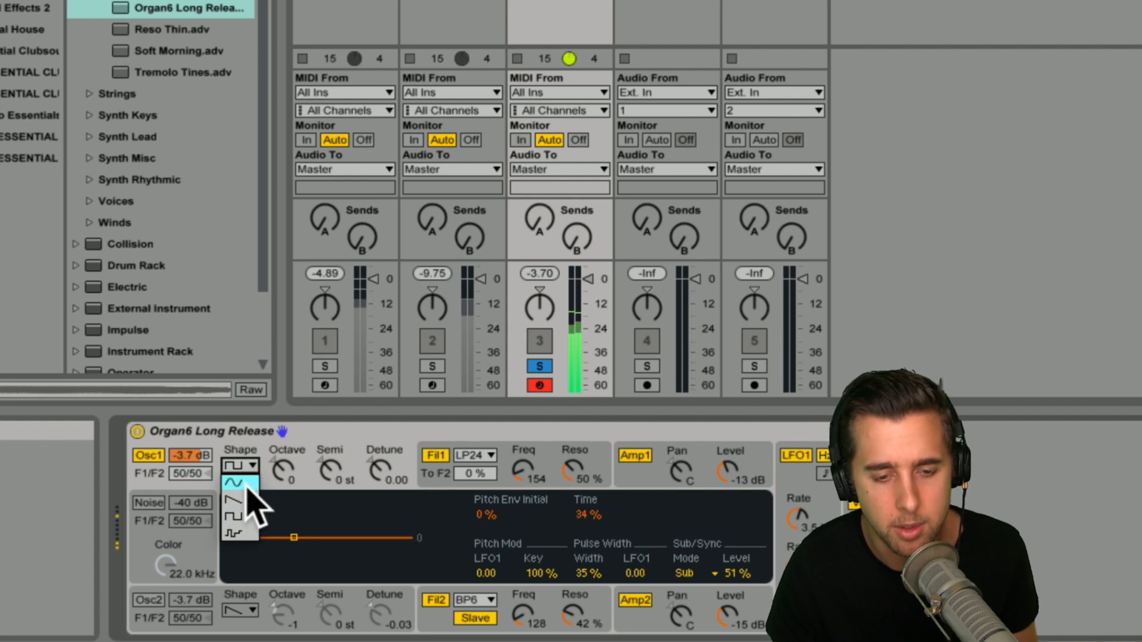
pyautogui.click(250, 497)
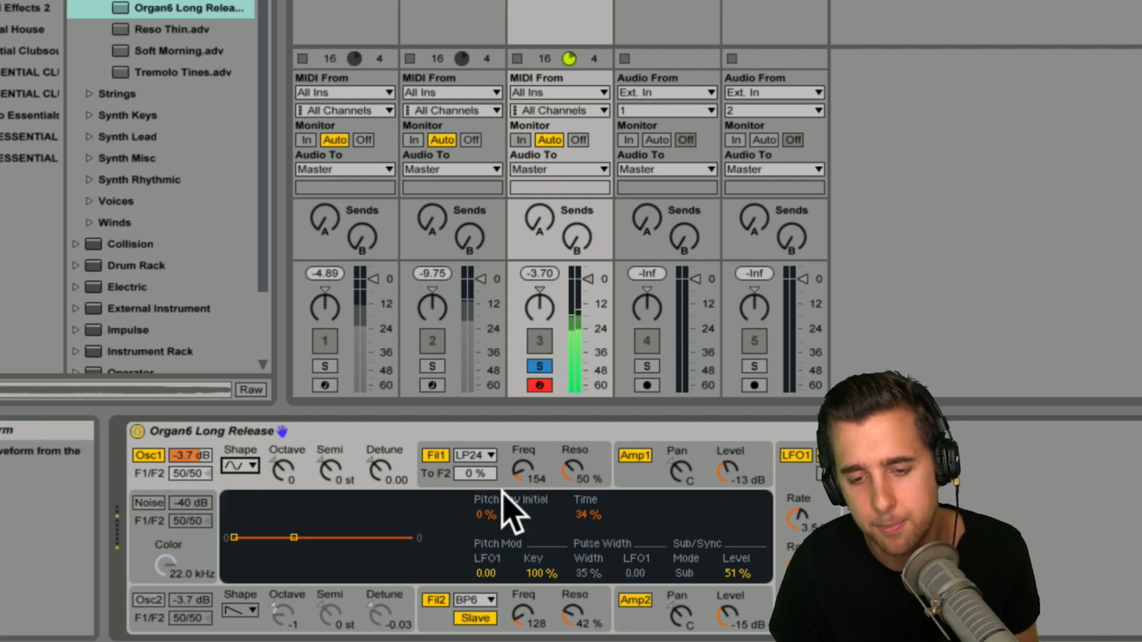
# Step: Set the Filter 1 cutoff frequency to 162 and give LFO 1 a beat-synced rate of 1/8
pyautogui.moveTo(522, 470)
pyautogui.mouseDown()
pyautogui.moveTo(523, 452)
pyautogui.moveTo(522, 467)
pyautogui.mouseUp()
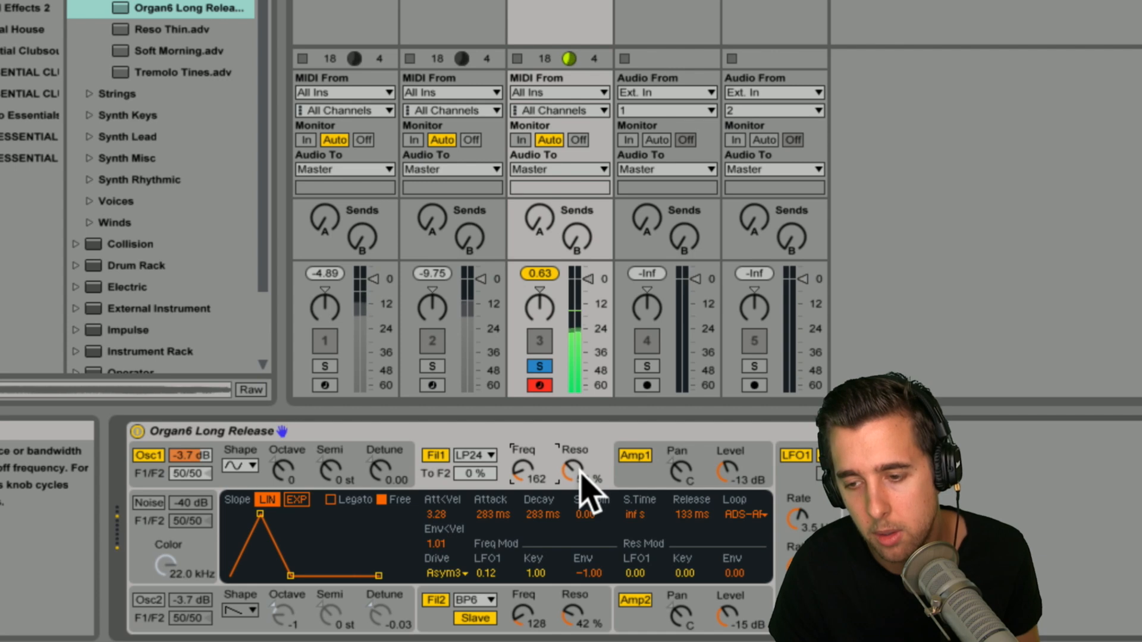
pyautogui.click(808, 456)
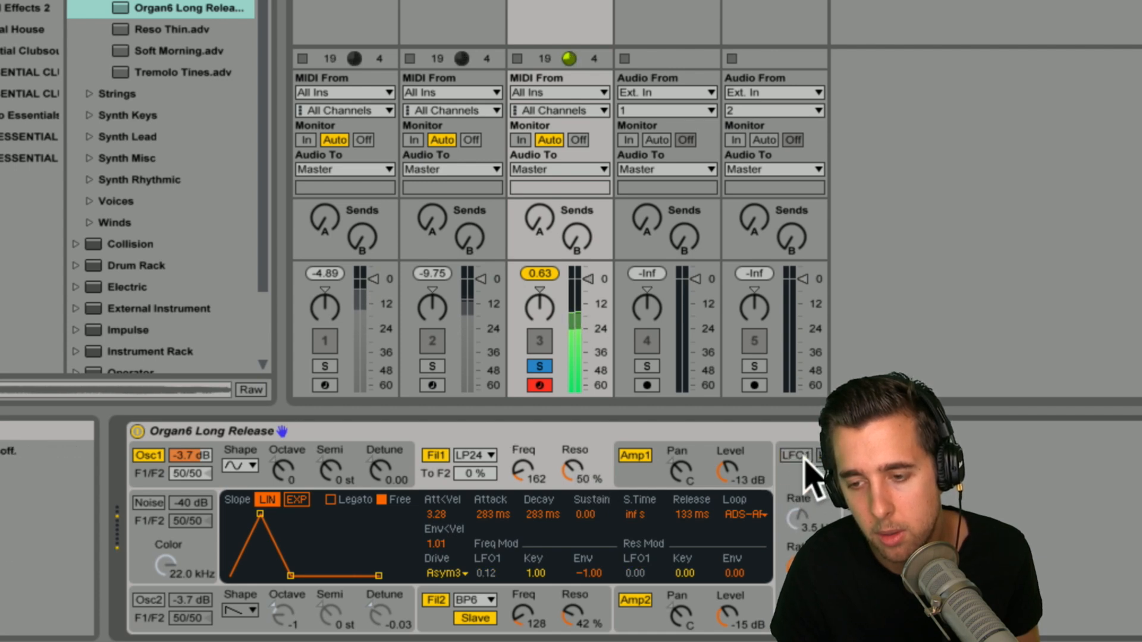
pyautogui.click(800, 456)
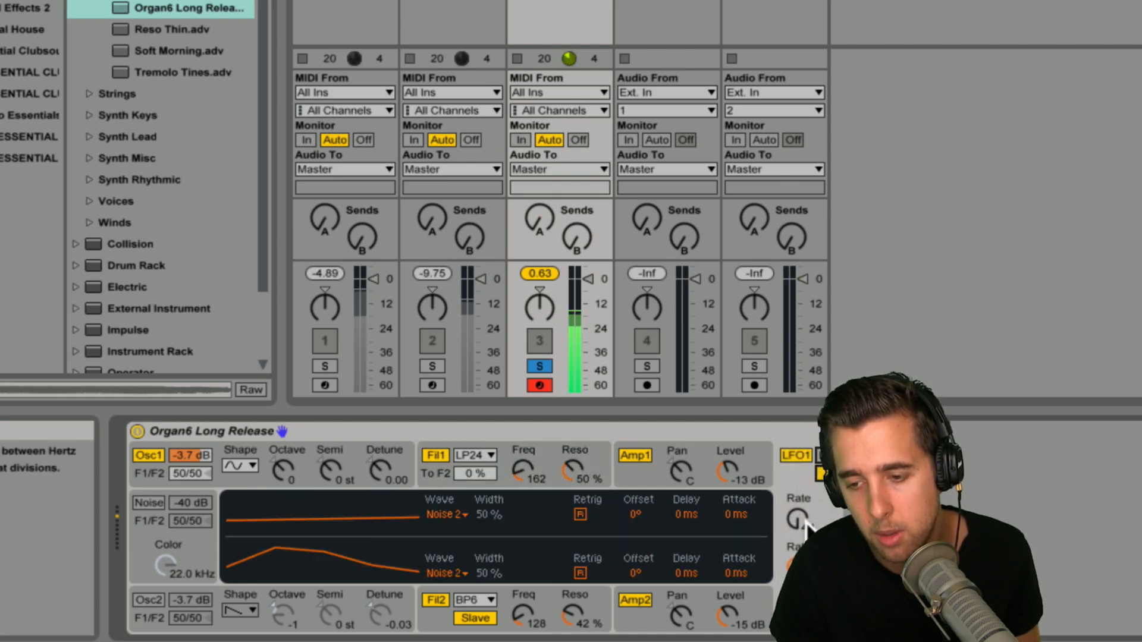
pyautogui.moveTo(800, 521); pyautogui.dragTo(800, 459)
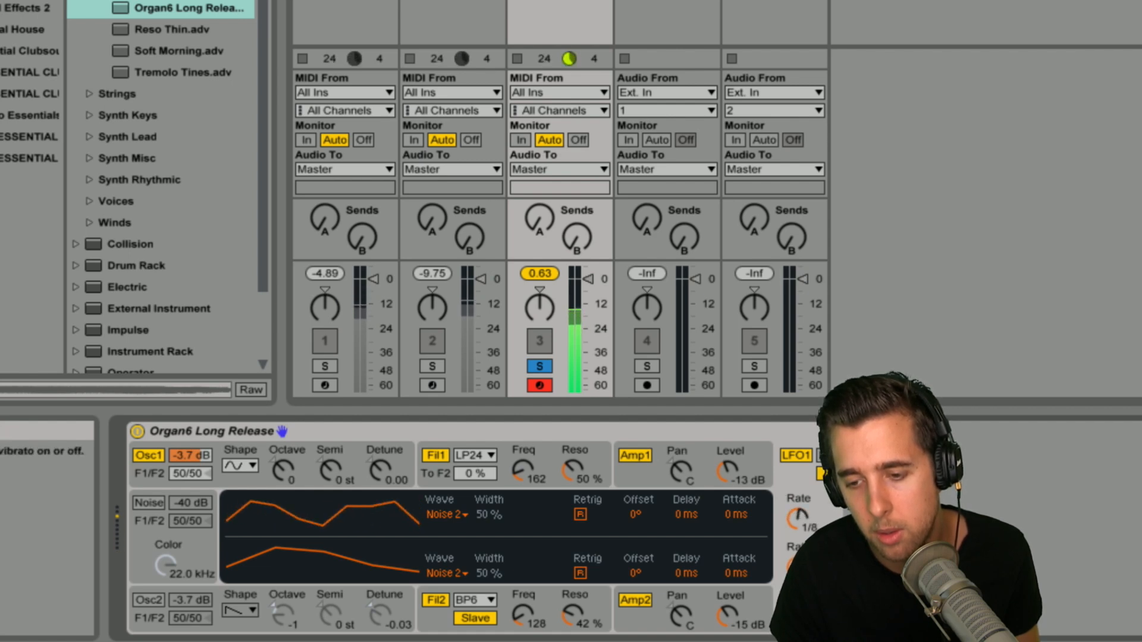
pyautogui.click(860, 503)
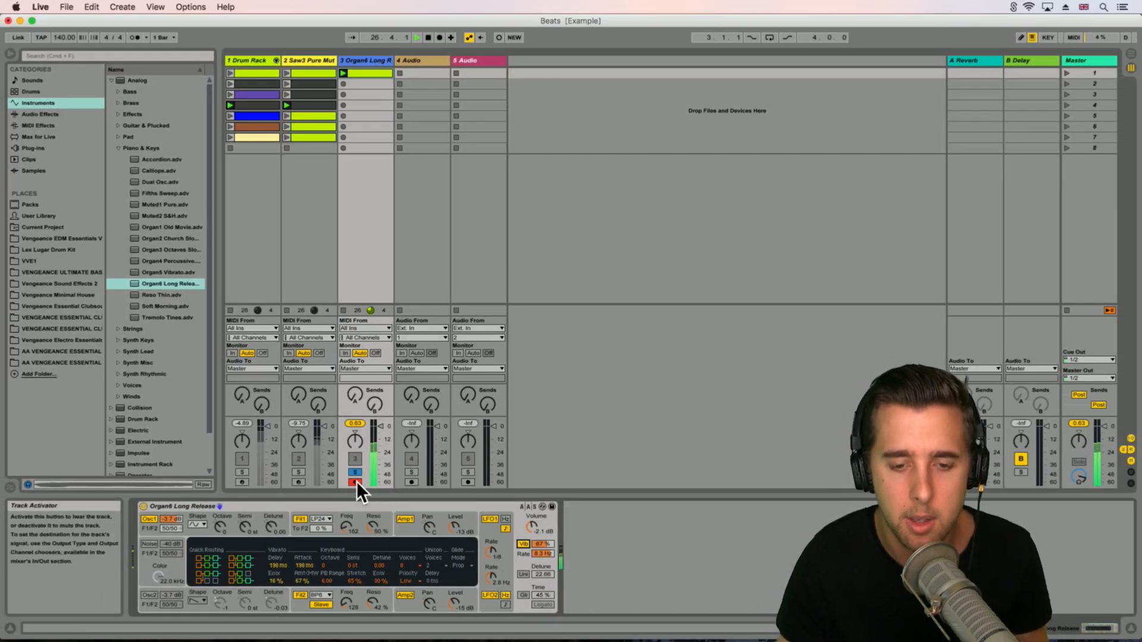
# Step: Unsolo the Organ6 track so it plays with the drums and bass, and hide the device view
pyautogui.click(539, 366)
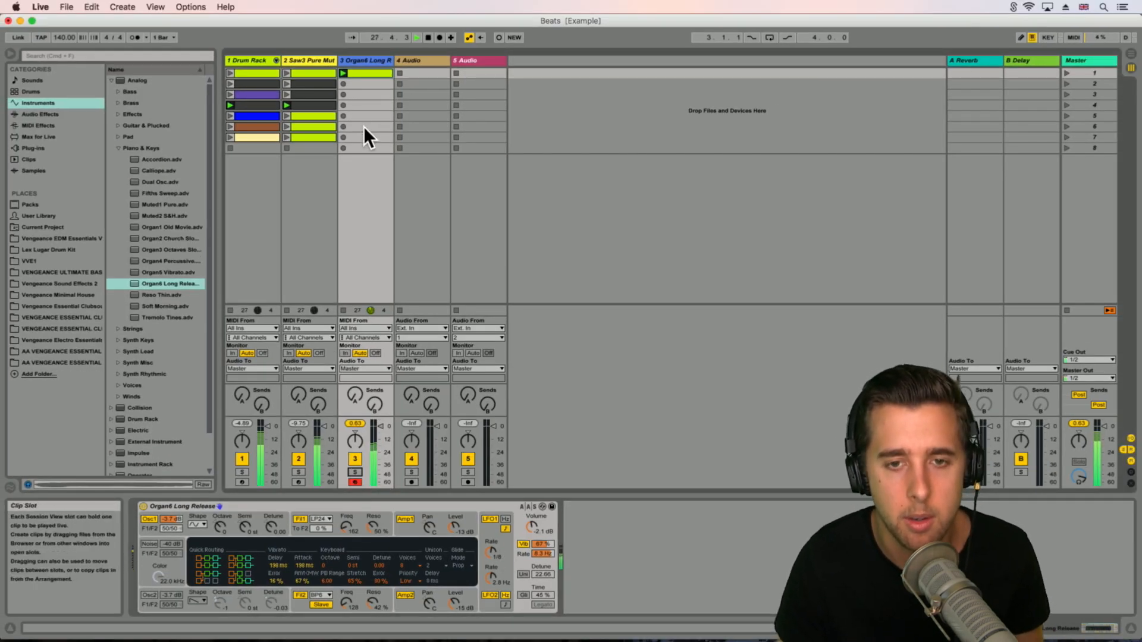
pyautogui.click(326, 82)
pyautogui.moveTo(537, 453); pyautogui.dragTo(487, 635)
# Step: Duplicate the Organ6 scene 1 chord clip into scenes 2 through 7 of the same track
pyautogui.click(373, 78)
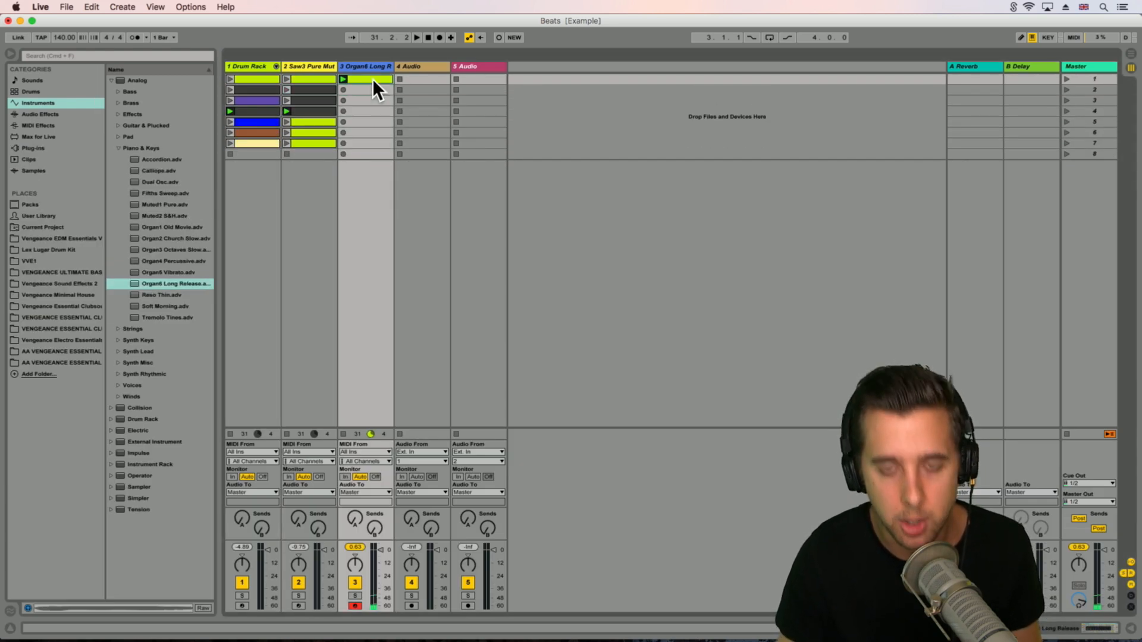
pyautogui.press('super+d')
pyautogui.moveTo(367, 98); pyautogui.dragTo(366, 100)
pyautogui.moveTo(365, 101)
pyautogui.mouseDown()
pyautogui.moveTo(362, 119)
pyautogui.moveTo(362, 109)
pyautogui.mouseUp()
pyautogui.moveTo(362, 109); pyautogui.dragTo(351, 143)
# Step: Play scene 1, scene 2 and scene 1 again to hear the chords with the drums and bass
pyautogui.click(1065, 81)
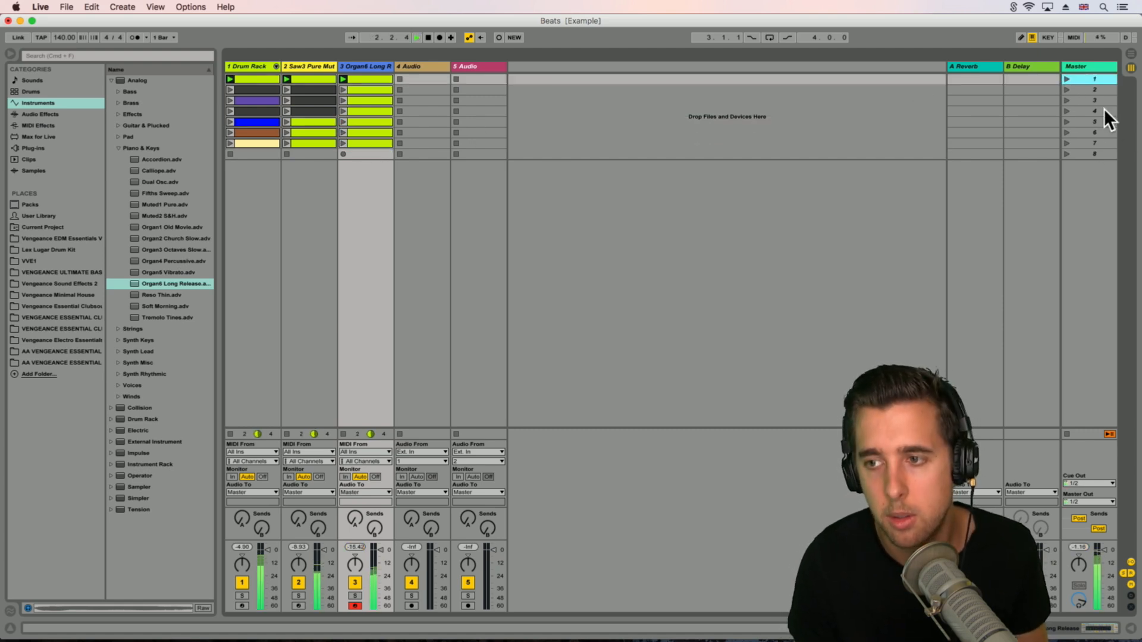
pyautogui.click(1065, 90)
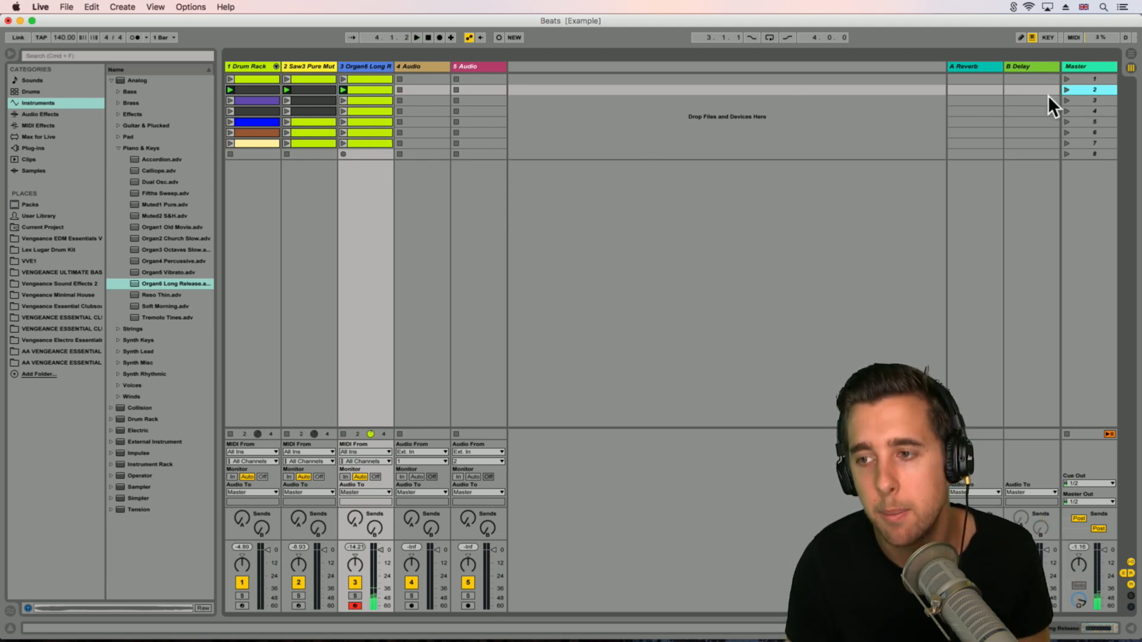
pyautogui.click(1066, 79)
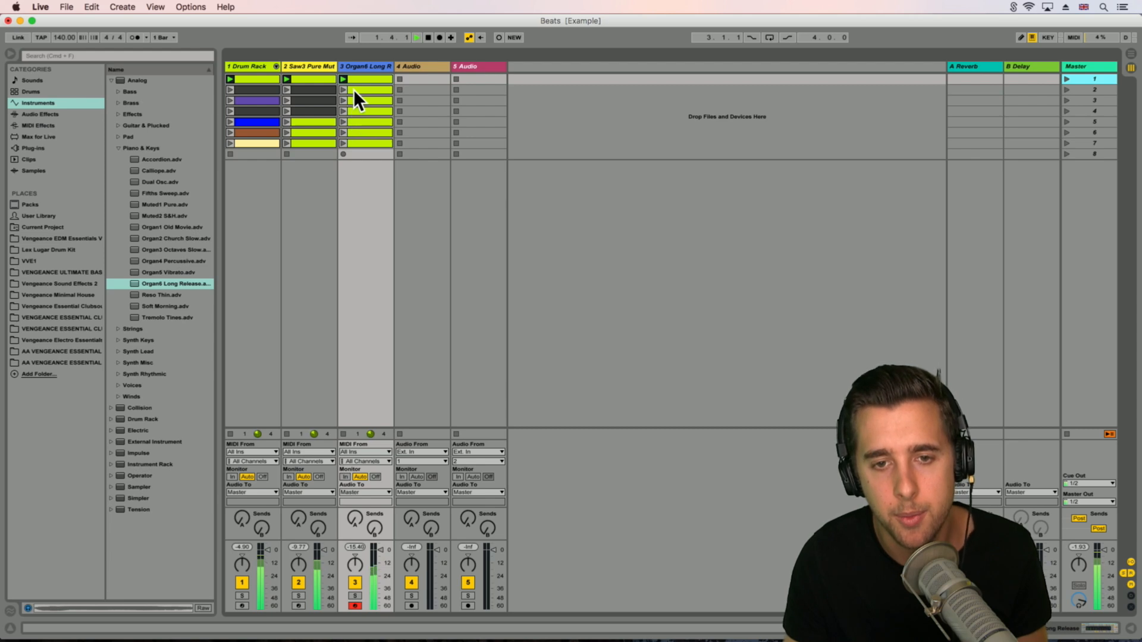
# Step: Play scenes 2, 3 and 4 in turn and delete the Organ6 chord clips from scenes 2 and 4
pyautogui.click(1066, 90)
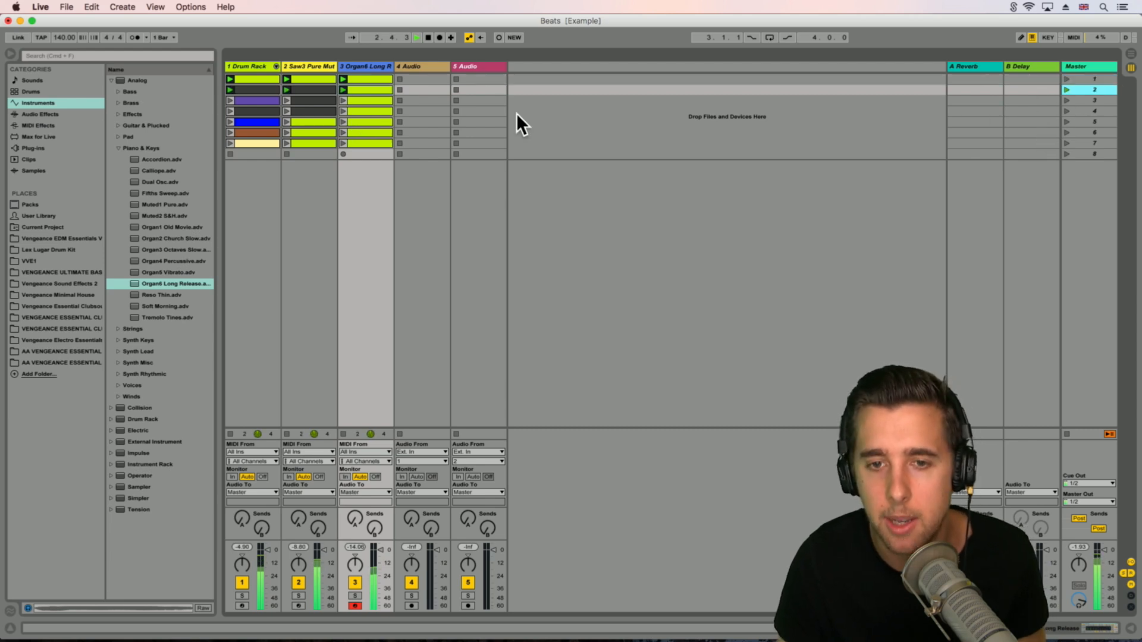
pyautogui.click(376, 89)
pyautogui.press('Delete')
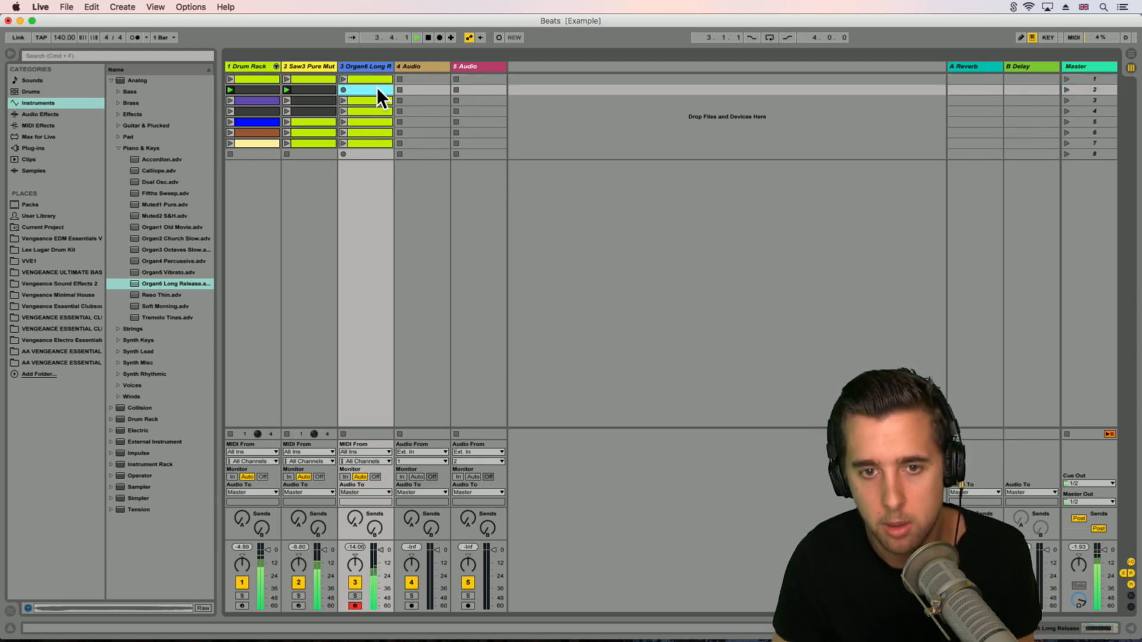
pyautogui.click(1066, 101)
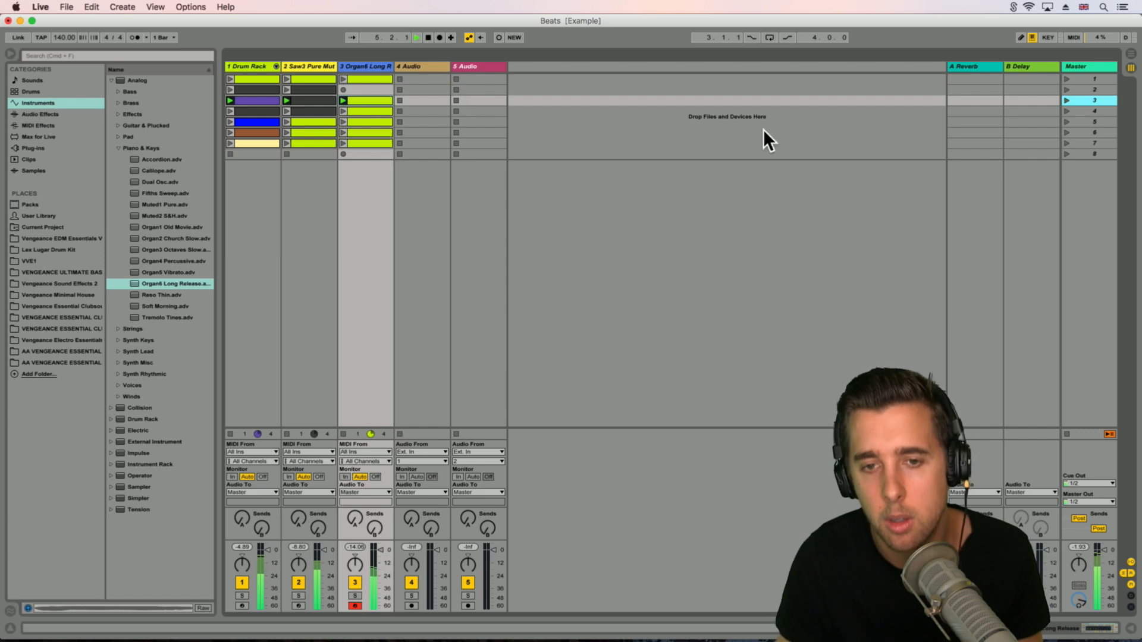
pyautogui.click(1067, 111)
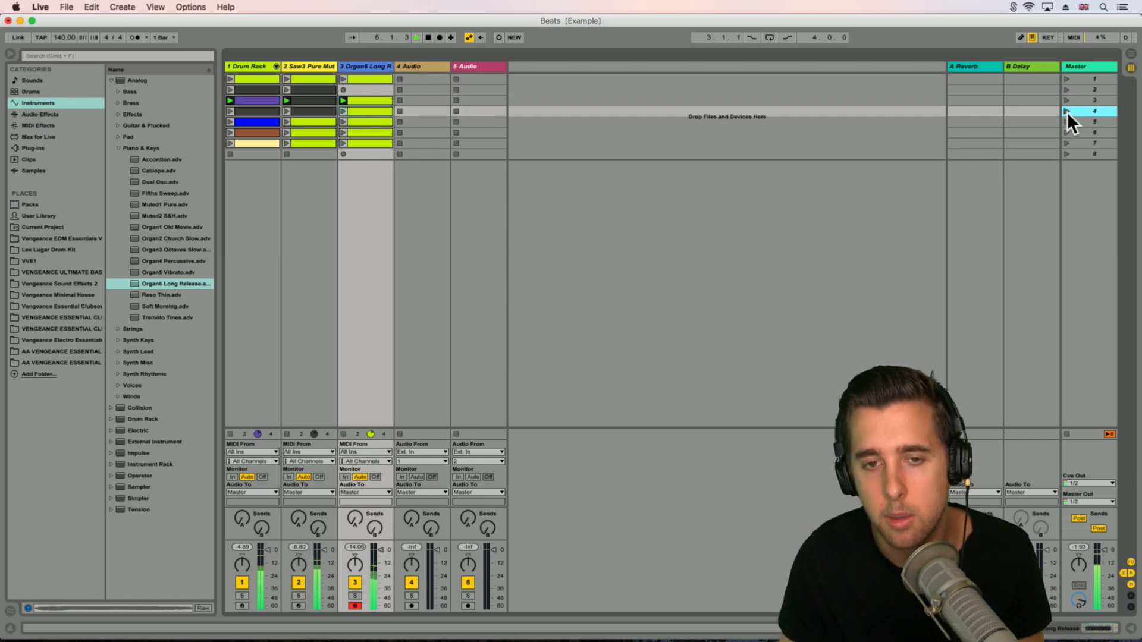
pyautogui.click(359, 109)
pyautogui.press('Delete')
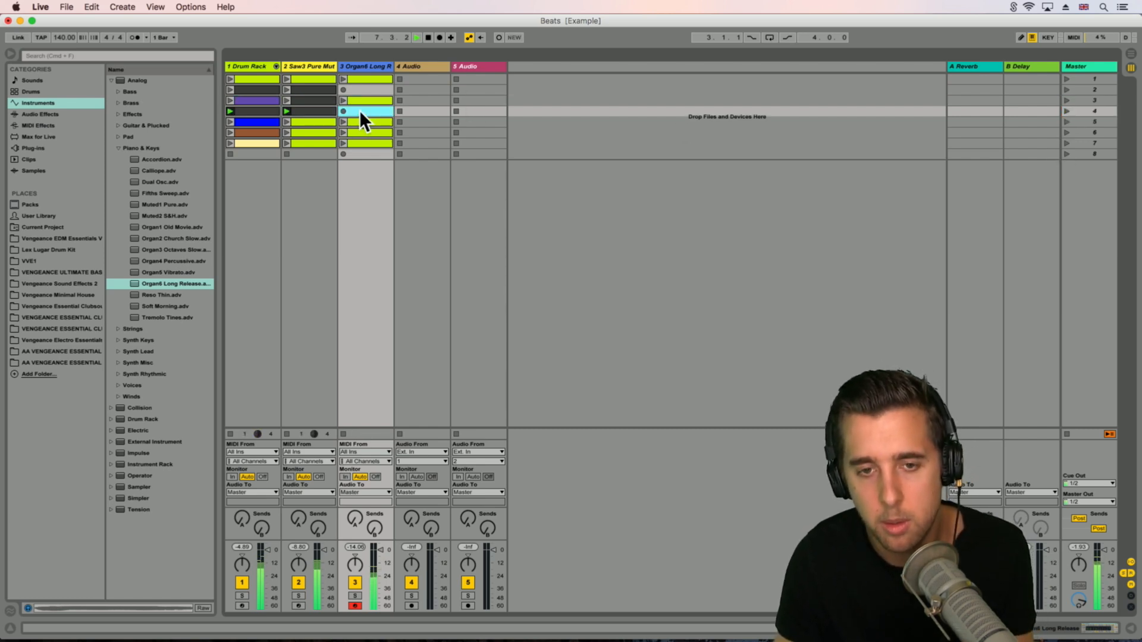
# Step: Audition scenes 5 and 7, moving the scene 5 Organ6 chord clip to scene 4 and copying the scene 7 one to scene 8
pyautogui.click(1068, 122)
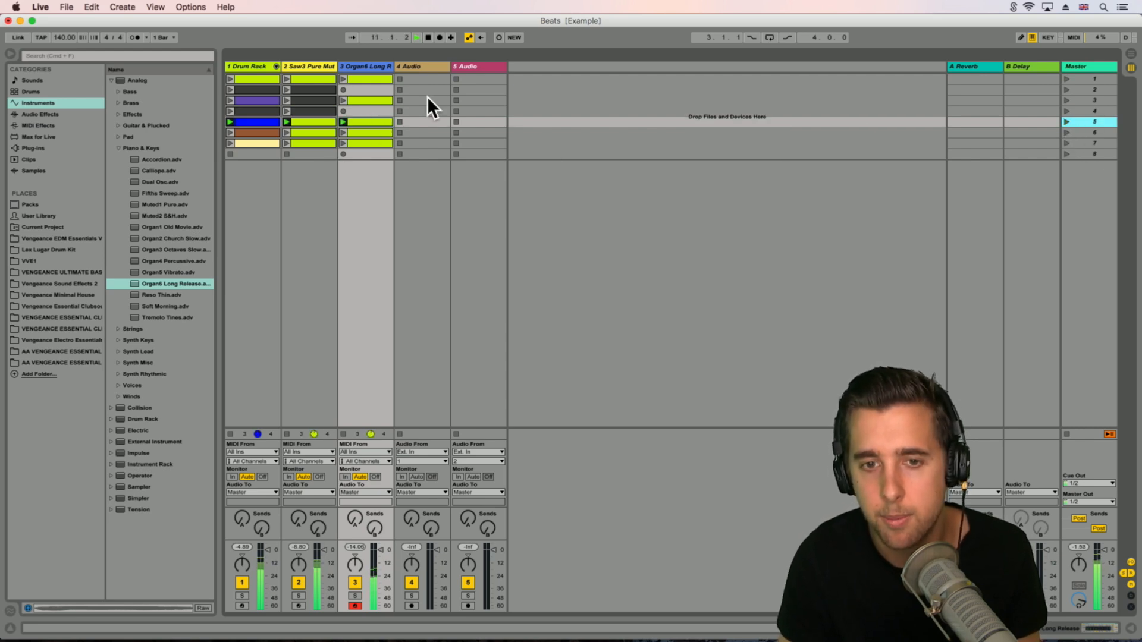
pyautogui.moveTo(369, 121); pyautogui.dragTo(372, 111)
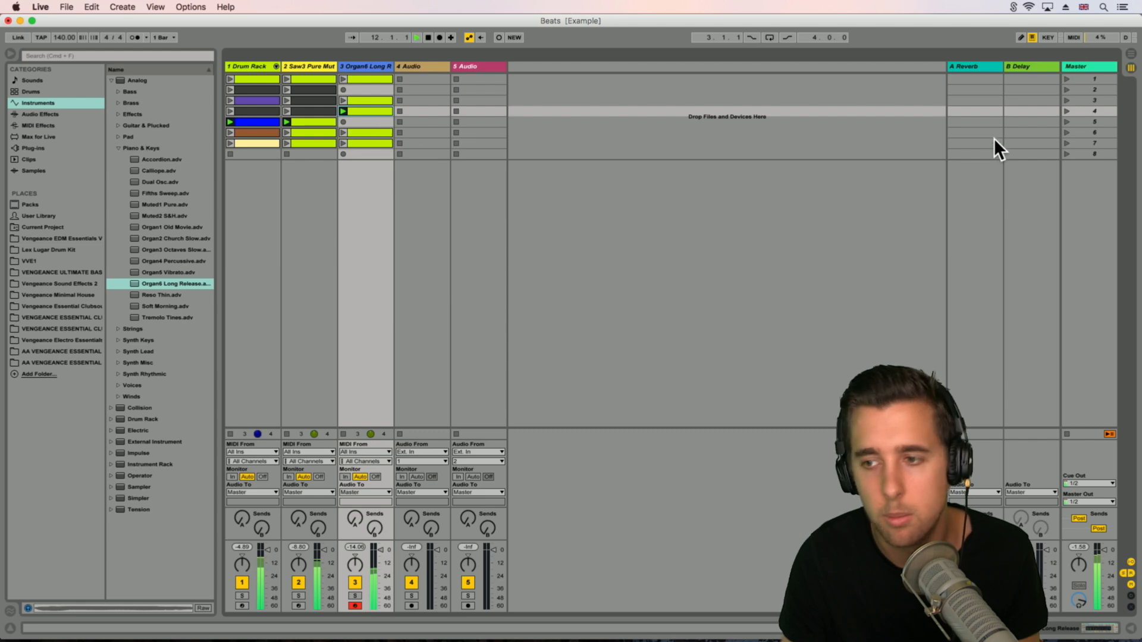
pyautogui.click(1066, 144)
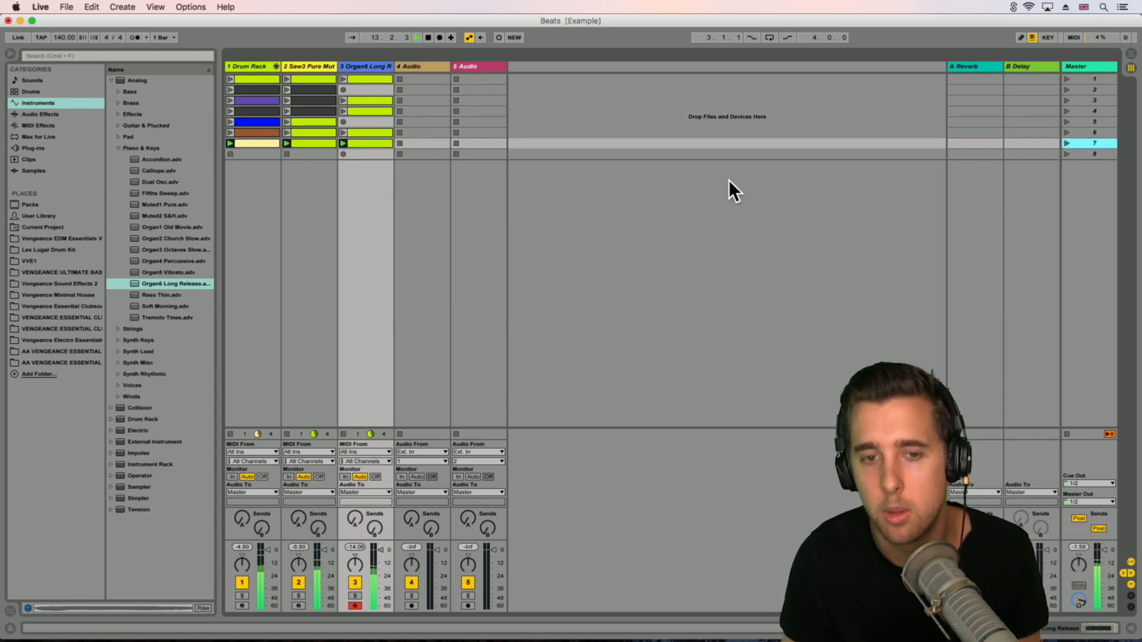
pyautogui.moveTo(360, 142); pyautogui.dragTo(358, 153)
pyautogui.press('space')
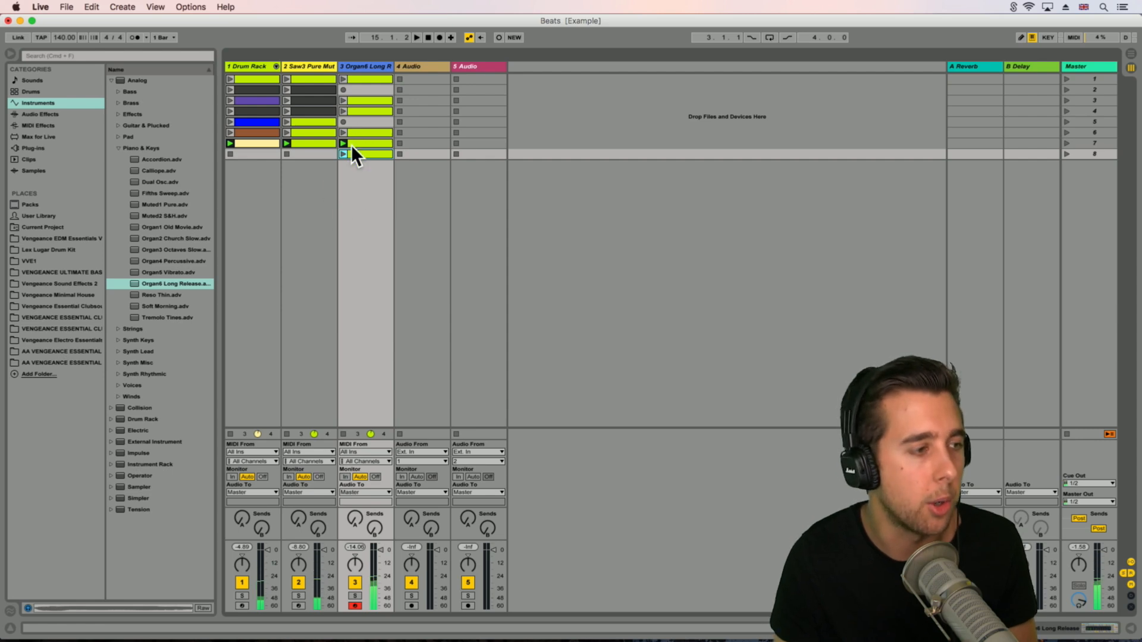
# Step: Duplicate the Organ6 track and open the copy's scene 1 clip in an enlarged note editor
pyautogui.click(362, 66)
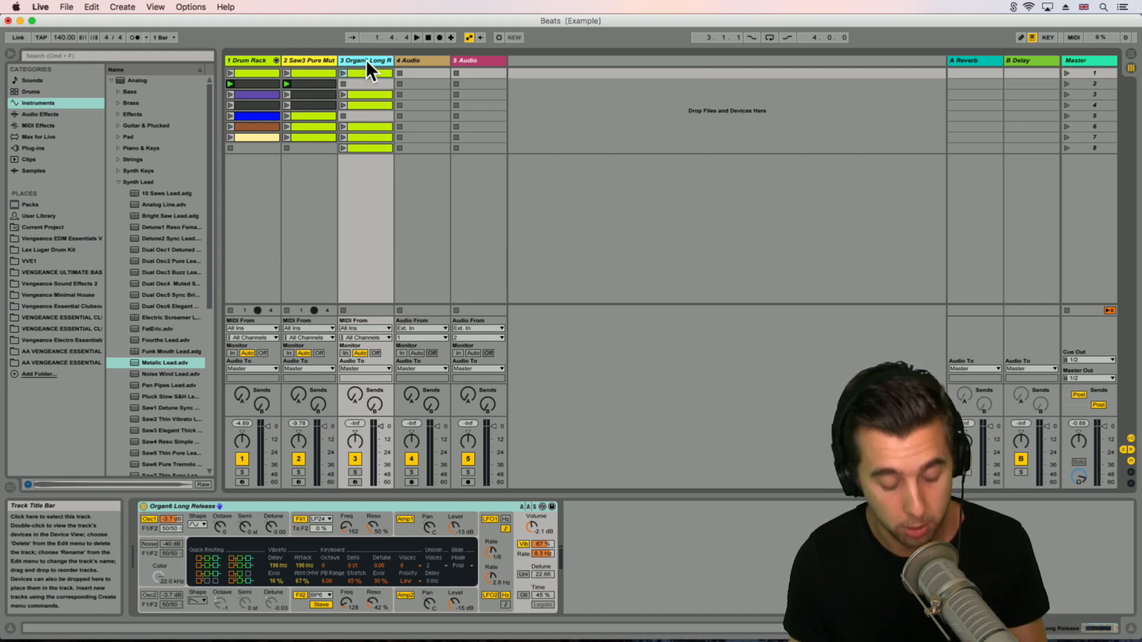
pyautogui.press('super+d')
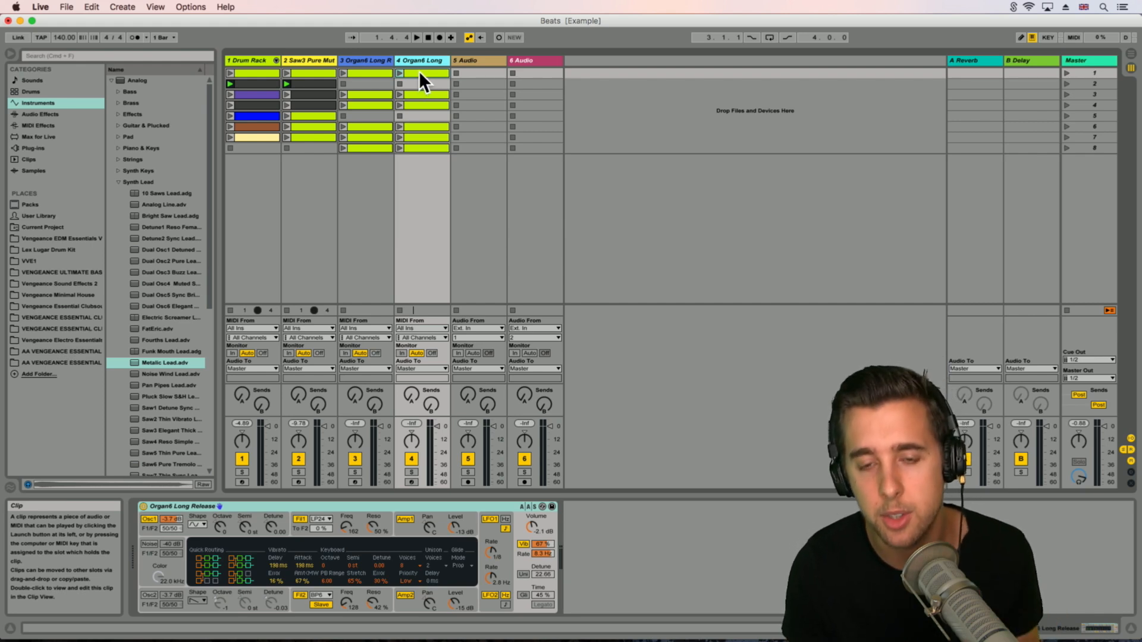
pyautogui.click(418, 70)
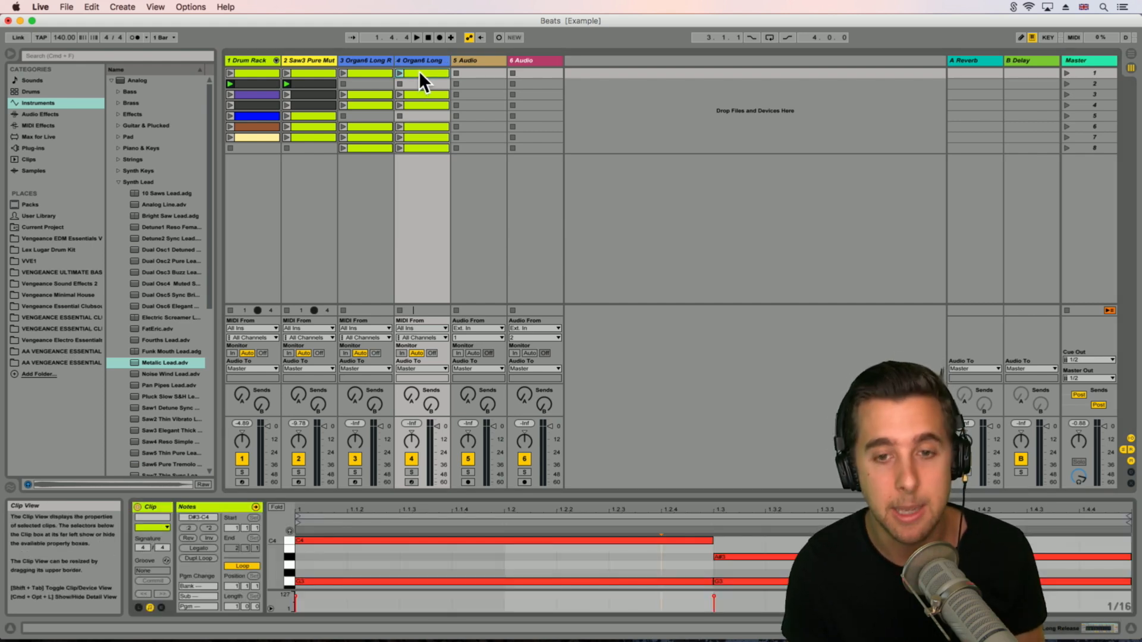
pyautogui.moveTo(467, 497); pyautogui.dragTo(448, 175)
pyautogui.scroll(1, 386, 330)
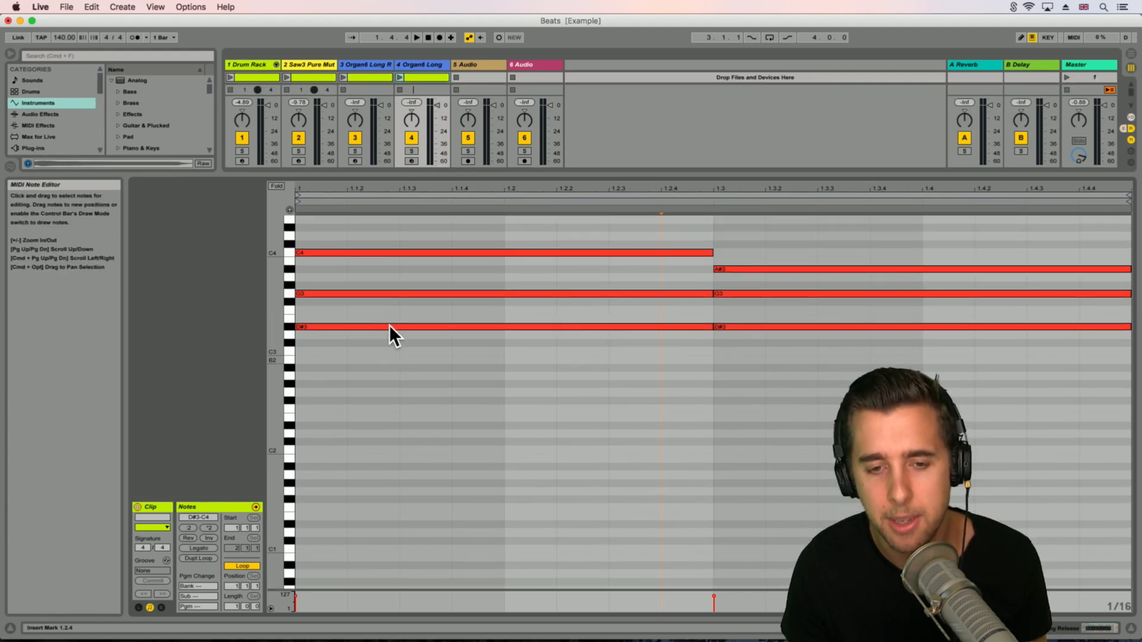
pyautogui.scroll(2, 390, 325)
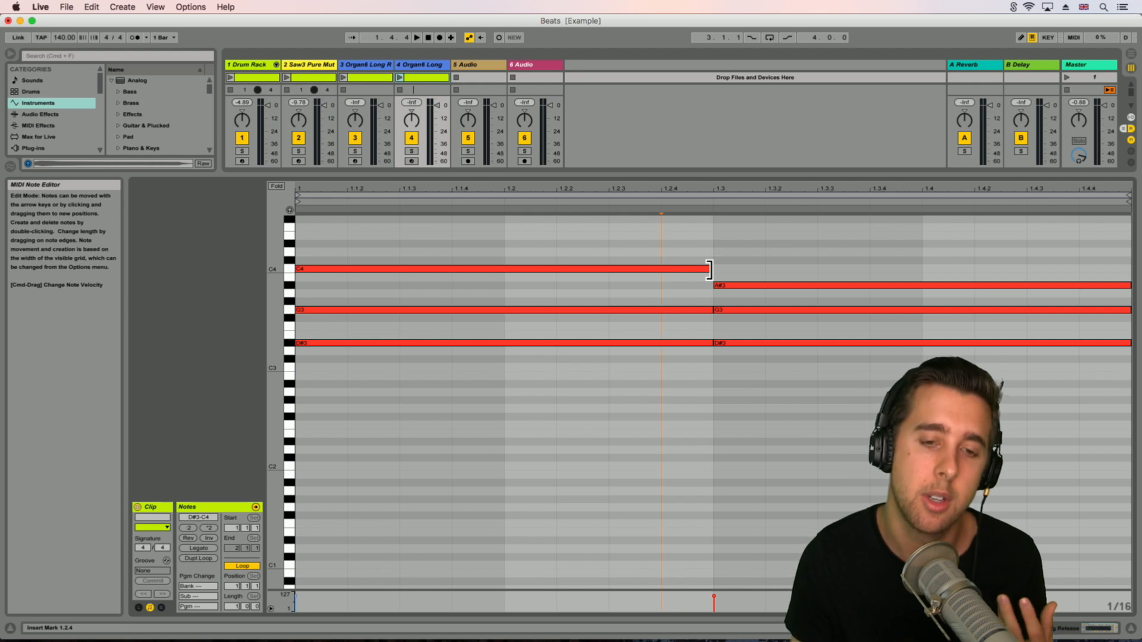
# Step: Enable note preview and stagger the first chord into successive C4, G3 and D#3 notes starting at 1.1.1, 1.1.3 and 1.1.4
pyautogui.moveTo(710, 269); pyautogui.dragTo(399, 268)
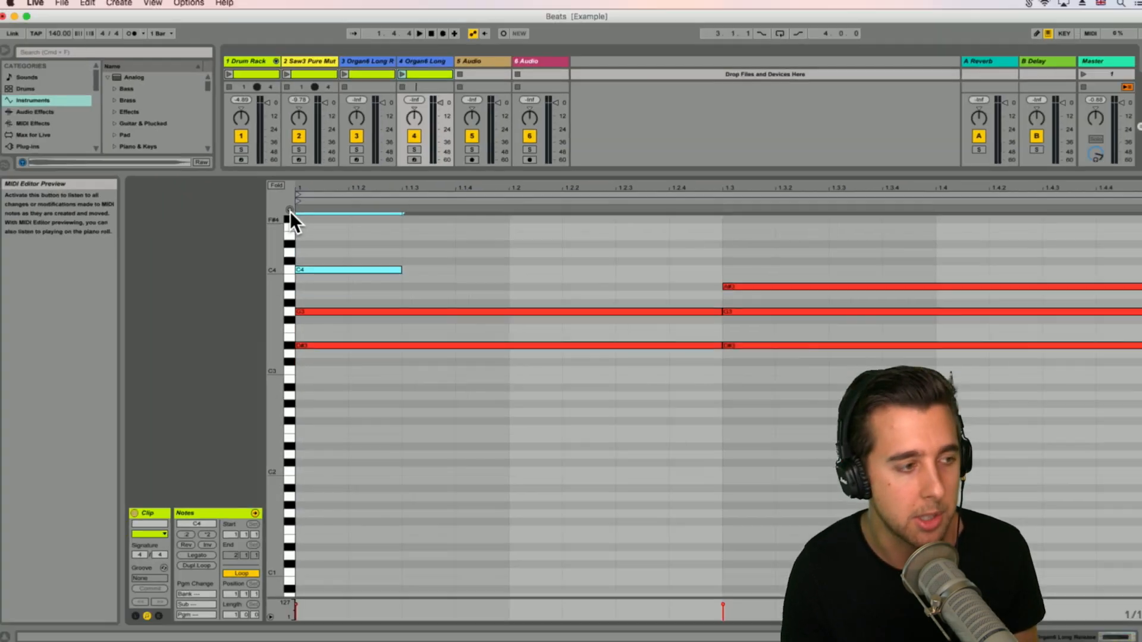
pyautogui.click(290, 210)
pyautogui.click(338, 269)
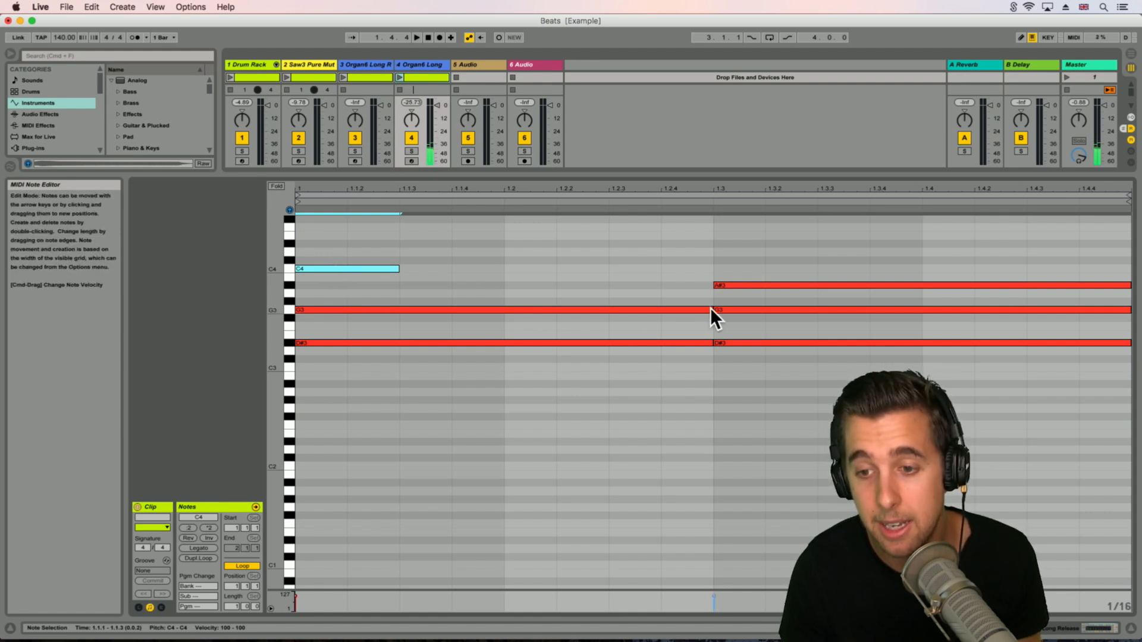
pyautogui.moveTo(710, 312); pyautogui.dragTo(397, 309)
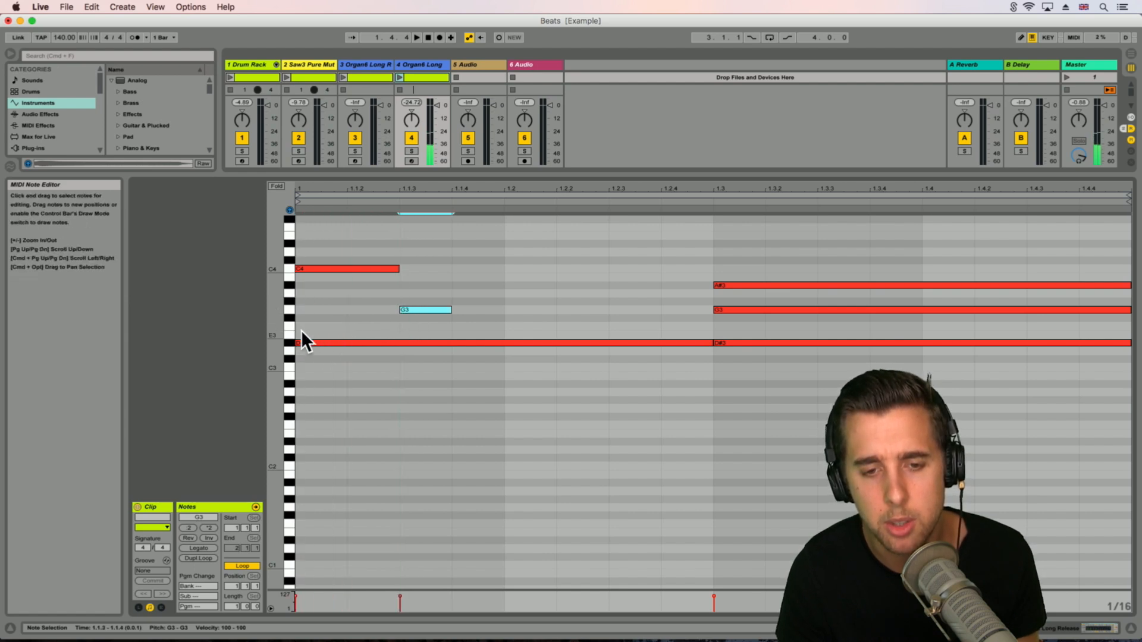
pyautogui.moveTo(296, 344); pyautogui.dragTo(452, 344)
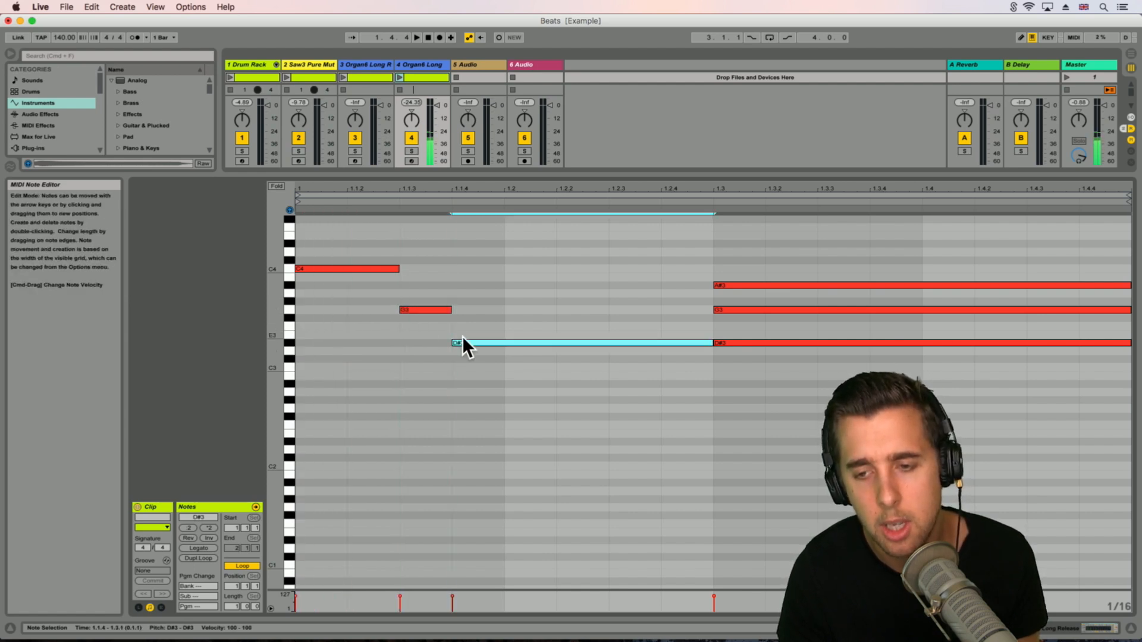
# Step: Shorten the first D#3 note to end at 1.2.3 and add a G3 copy from there to 1.3.1
pyautogui.moveTo(713, 342); pyautogui.dragTo(598, 342)
pyautogui.click(424, 308)
pyautogui.moveTo(422, 309); pyautogui.dragTo(714, 309)
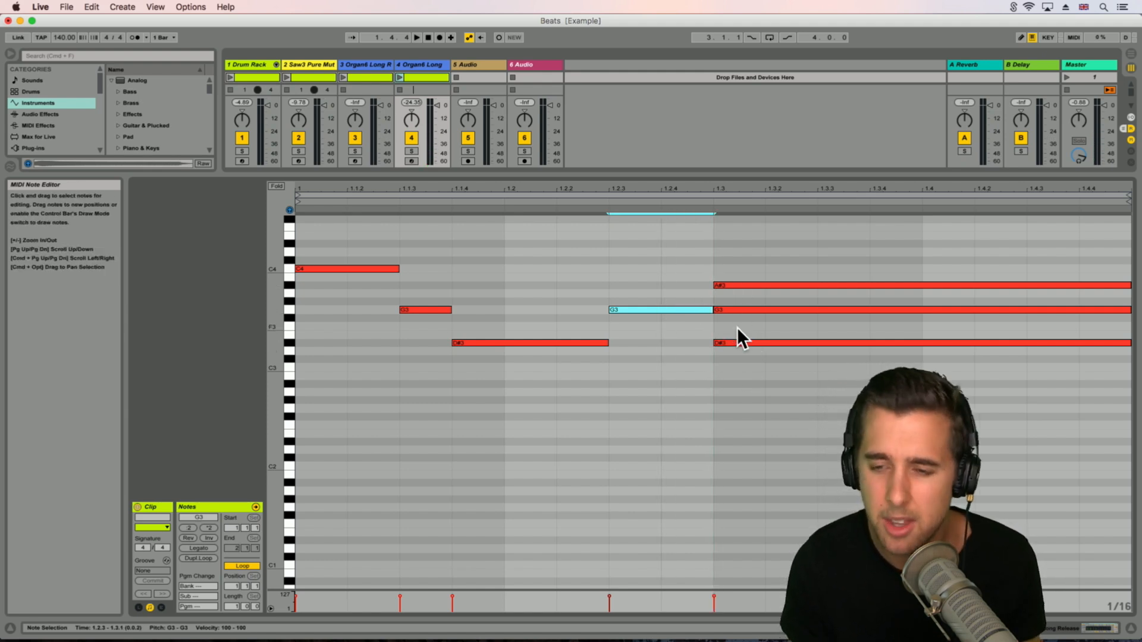
# Step: Turn the second chord into successive A#3, G3 and A#2 notes starting at 1.3.1, 1.3.4 and 1.4.1, and audition the clip
pyautogui.click(733, 285)
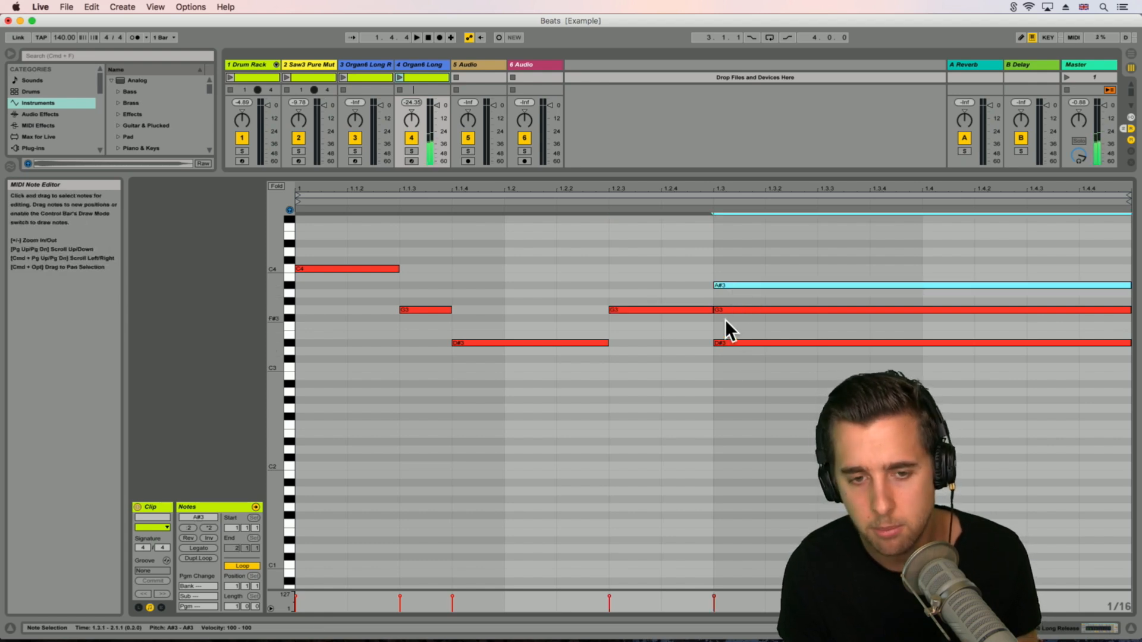
pyautogui.moveTo(1129, 285); pyautogui.dragTo(813, 285)
pyautogui.moveTo(715, 309); pyautogui.dragTo(870, 309)
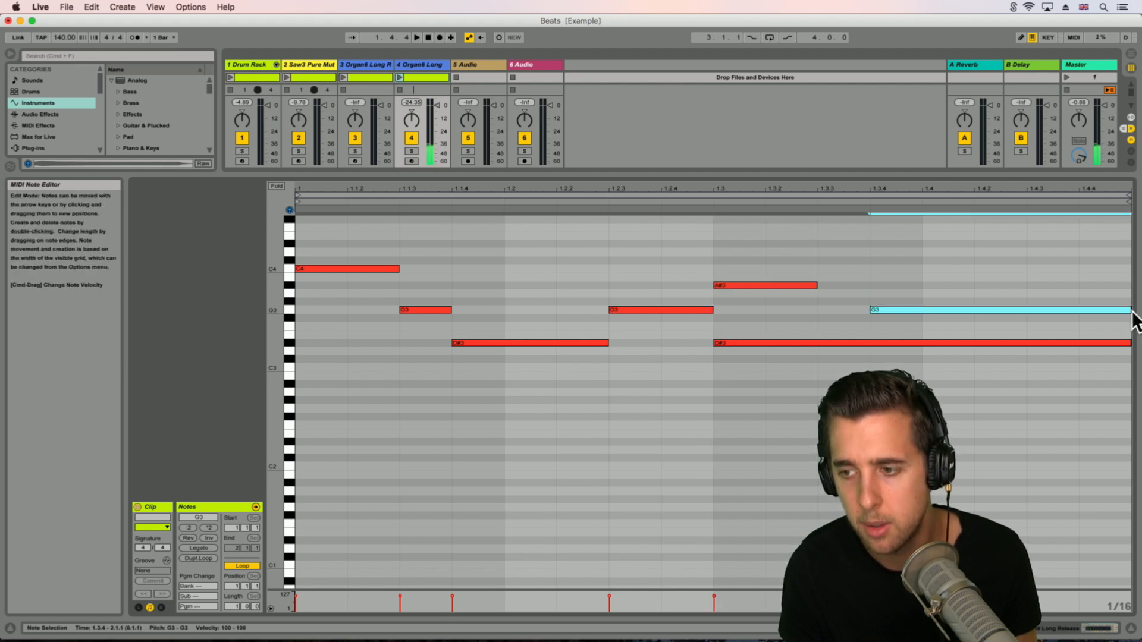
pyautogui.moveTo(1129, 309); pyautogui.dragTo(930, 309)
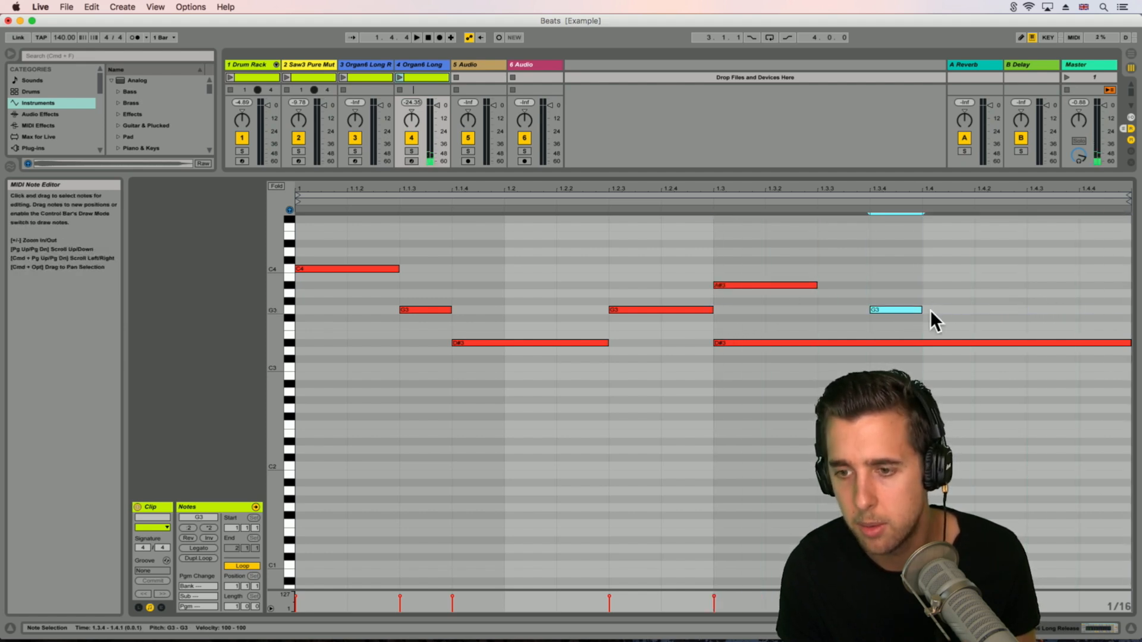
pyautogui.moveTo(816, 285); pyautogui.dragTo(870, 284)
pyautogui.moveTo(717, 342); pyautogui.dragTo(947, 380)
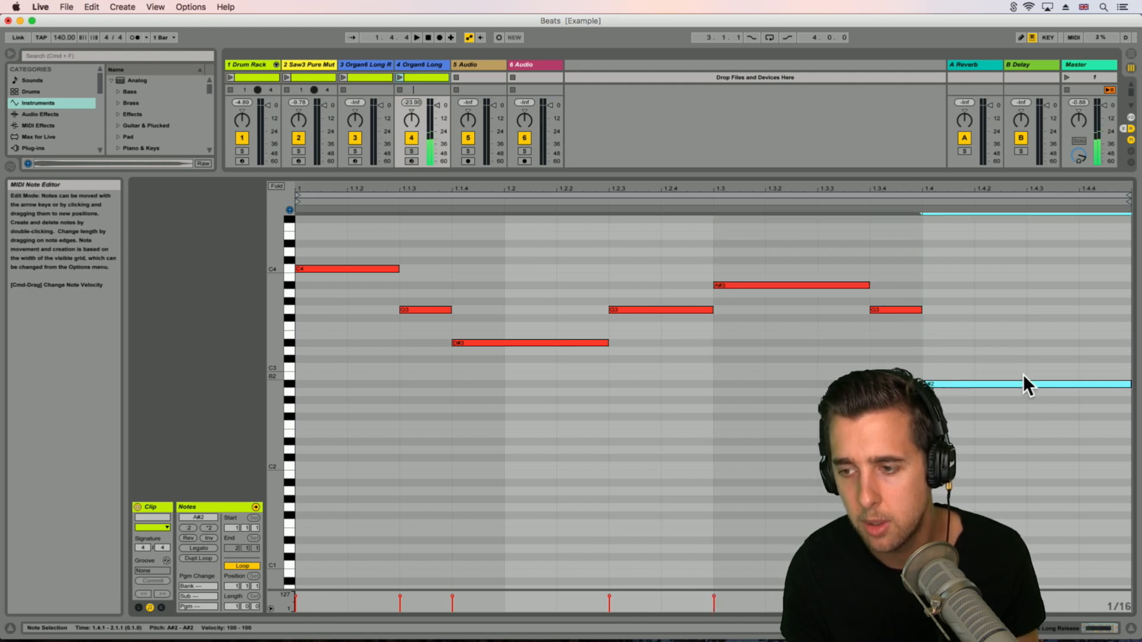
pyautogui.click(399, 78)
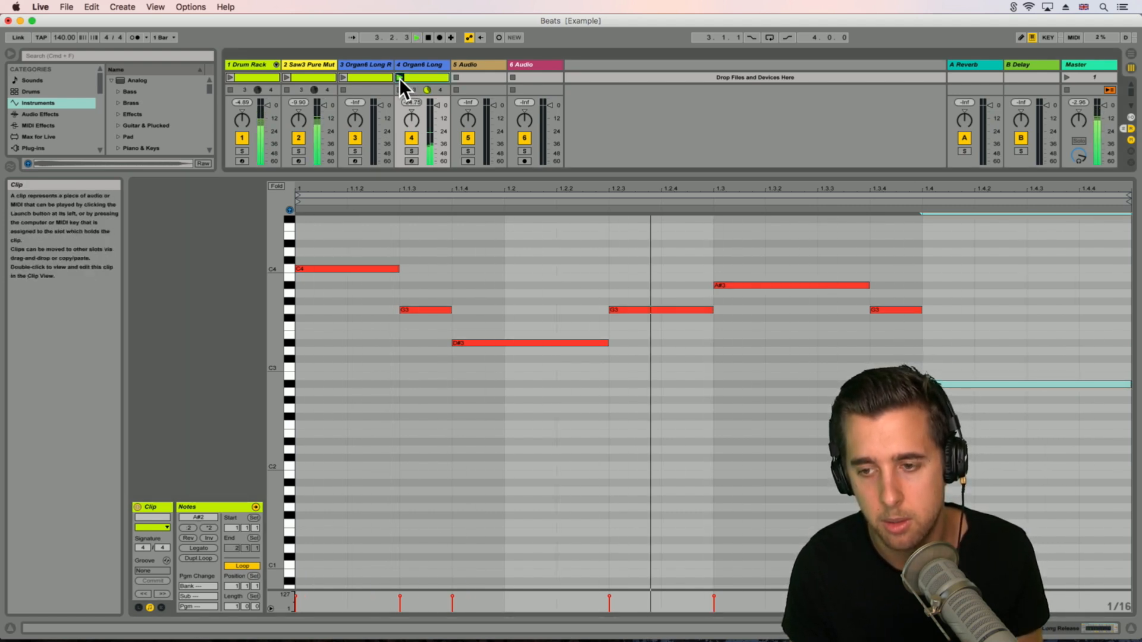
pyautogui.press('space')
# Step: Extend the clip's loop to three bars and copy the first bar's melody into bar 3
pyautogui.moveTo(1126, 197)
pyautogui.mouseDown()
pyautogui.moveTo(1027, 214)
pyautogui.moveTo(955, 209)
pyautogui.moveTo(948, 229)
pyautogui.moveTo(1061, 208)
pyautogui.mouseUp()
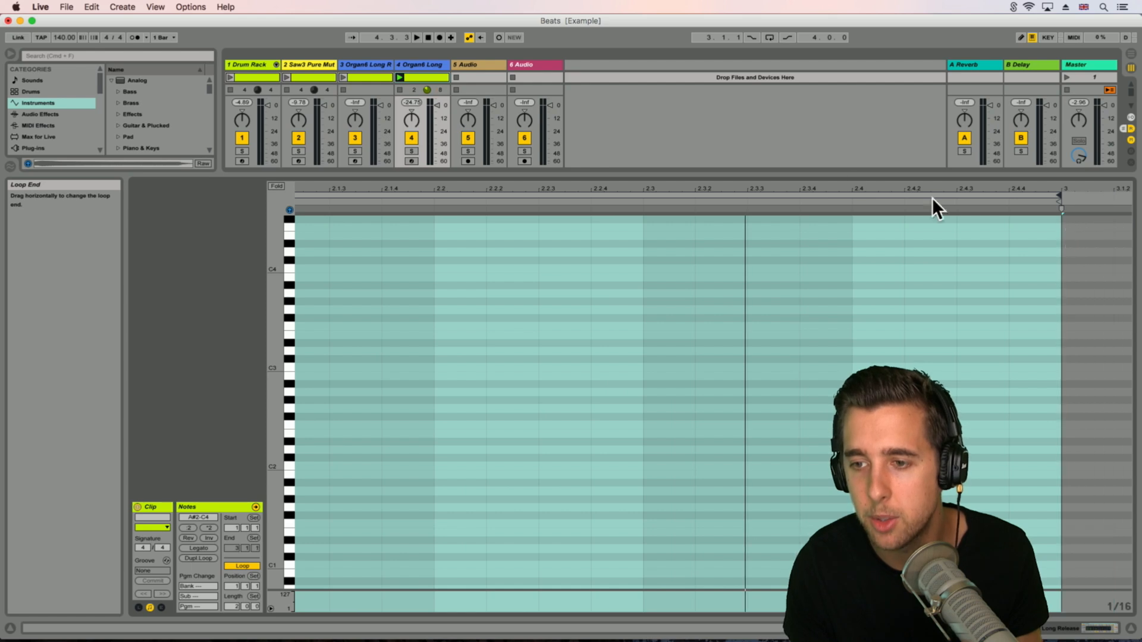
pyautogui.moveTo(836, 188); pyautogui.dragTo(836, 125)
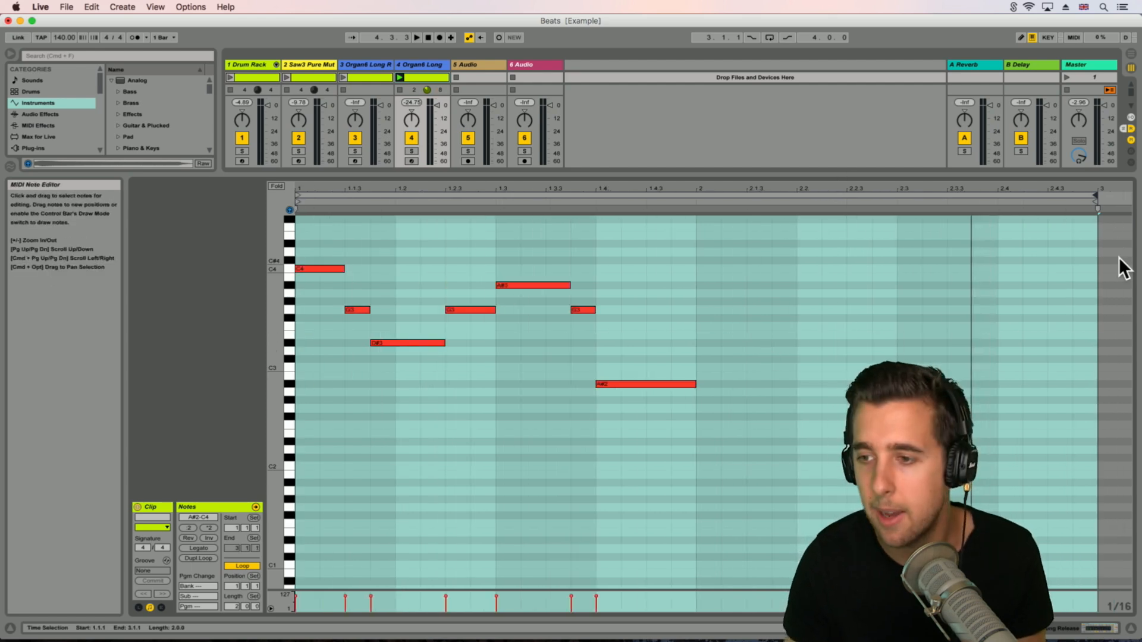
pyautogui.moveTo(1098, 196)
pyautogui.mouseDown()
pyautogui.moveTo(1130, 202)
pyautogui.moveTo(967, 222)
pyautogui.moveTo(1118, 221)
pyautogui.moveTo(996, 232)
pyautogui.mouseUp()
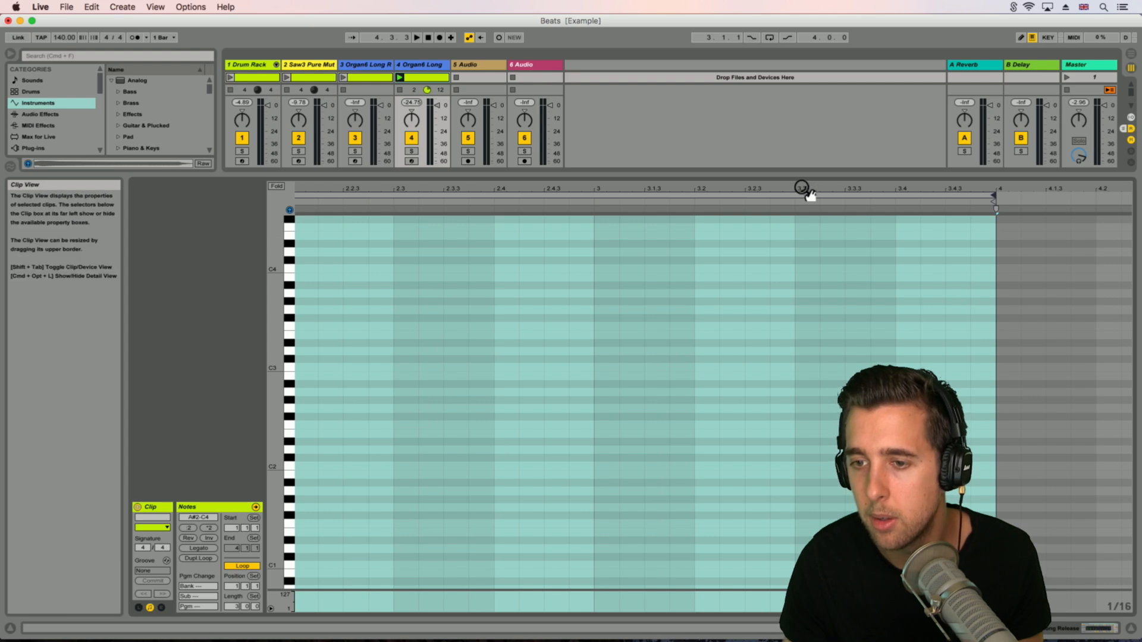
pyautogui.moveTo(803, 190); pyautogui.dragTo(922, 191)
pyautogui.moveTo(531, 426); pyautogui.dragTo(803, 269)
# Step: Fill bar 2 with a C3 note from 2.1.1 to 2.3.1, followed by rising D#3, G3 and C4 notes
pyautogui.click(515, 394)
pyautogui.moveTo(533, 384); pyautogui.dragTo(509, 381)
pyautogui.moveTo(604, 369); pyautogui.dragTo(672, 369)
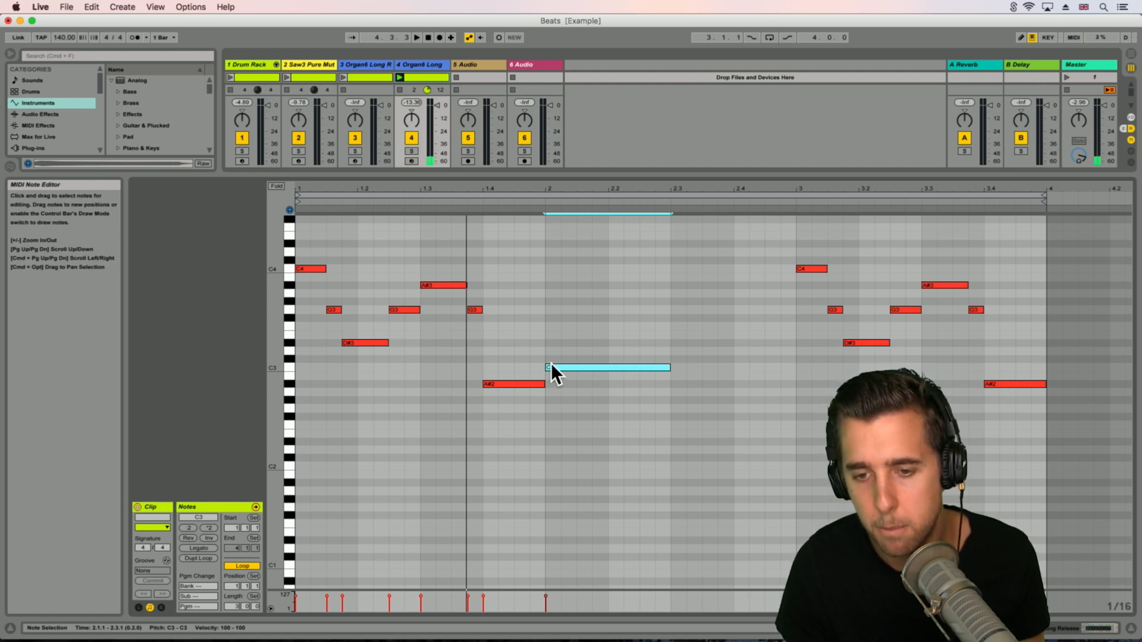
pyautogui.keyDown('alt'); pyautogui.moveTo(573, 367); pyautogui.dragTo(703, 344); pyautogui.keyUp('alt')
pyautogui.moveTo(788, 342); pyautogui.dragTo(748, 271)
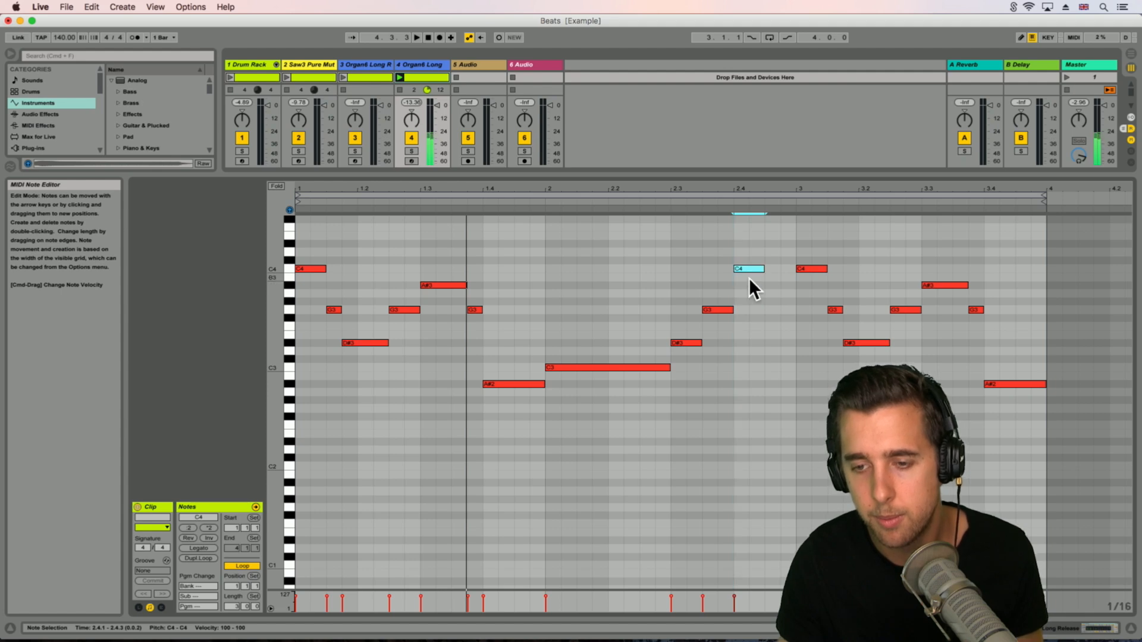
# Step: Transpose all notes of the melody clip up one octave
pyautogui.click(751, 323)
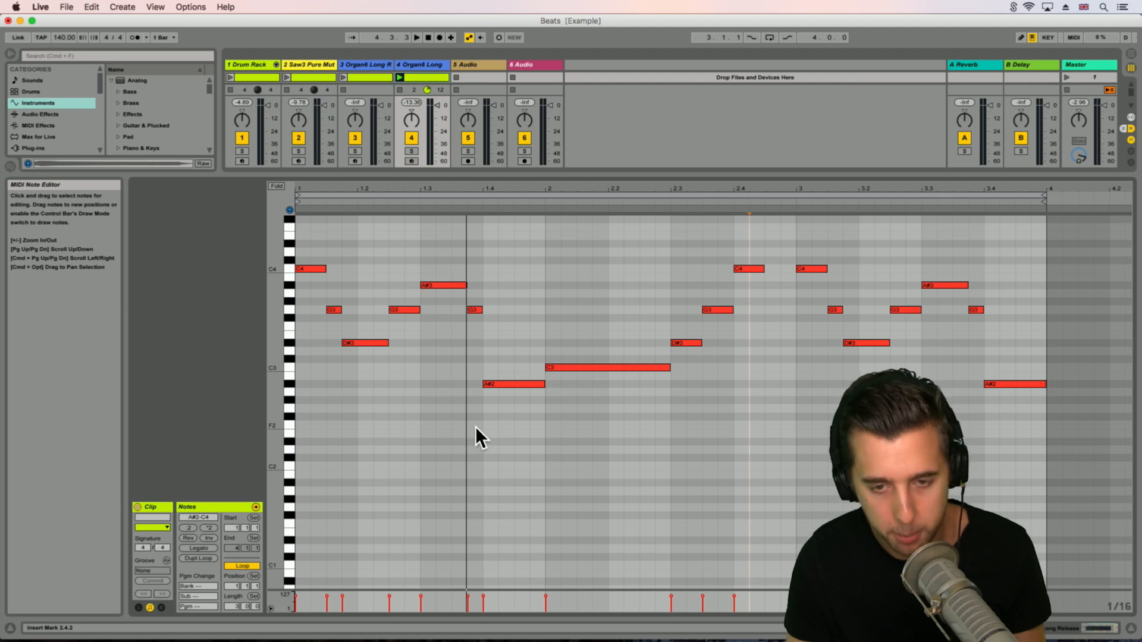
pyautogui.press('super+a')
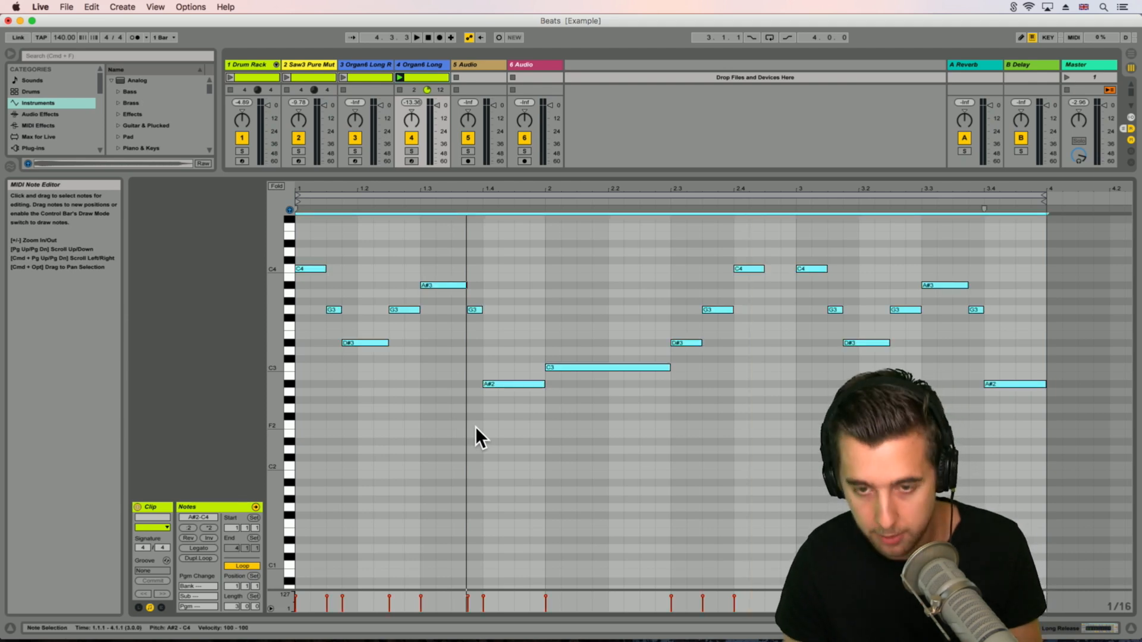
pyautogui.hotkey('shift', 'Up')
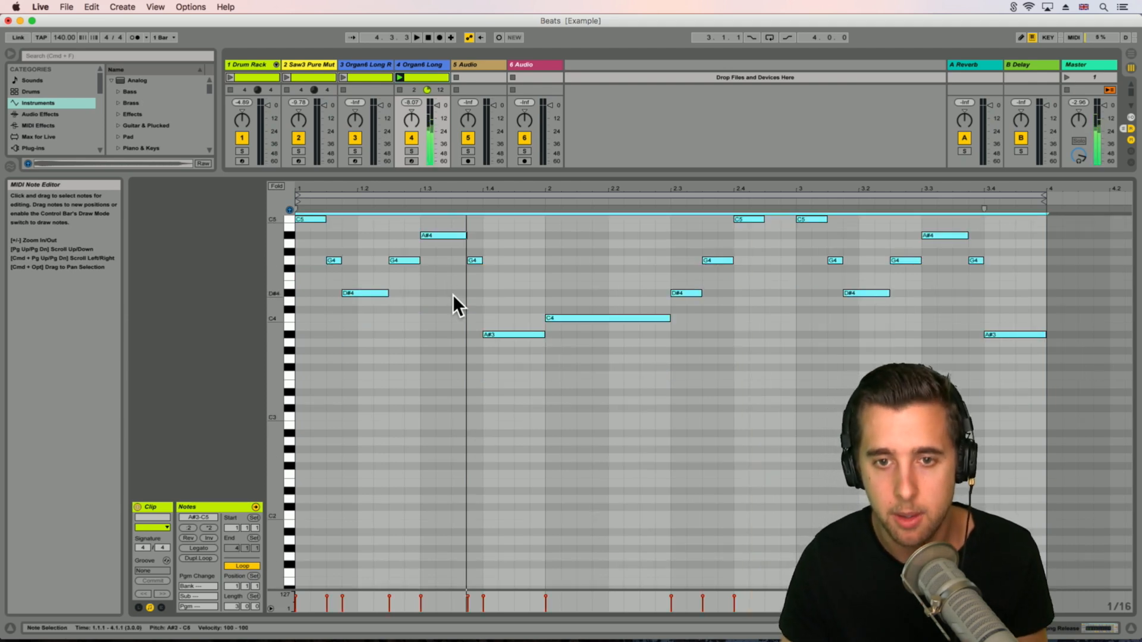
# Step: Lower the duplicated Organ6 track's Filter 1 cutoff frequency to 63 and play its scene 1 melody clip
pyautogui.click(419, 63)
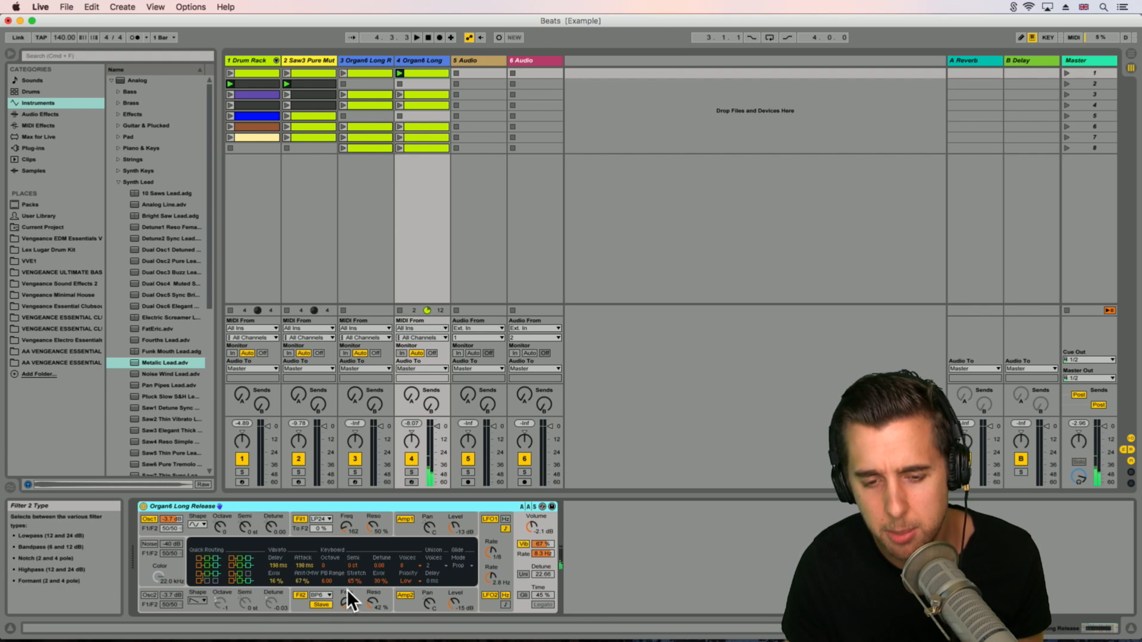
pyautogui.moveTo(345, 527); pyautogui.dragTo(347, 546)
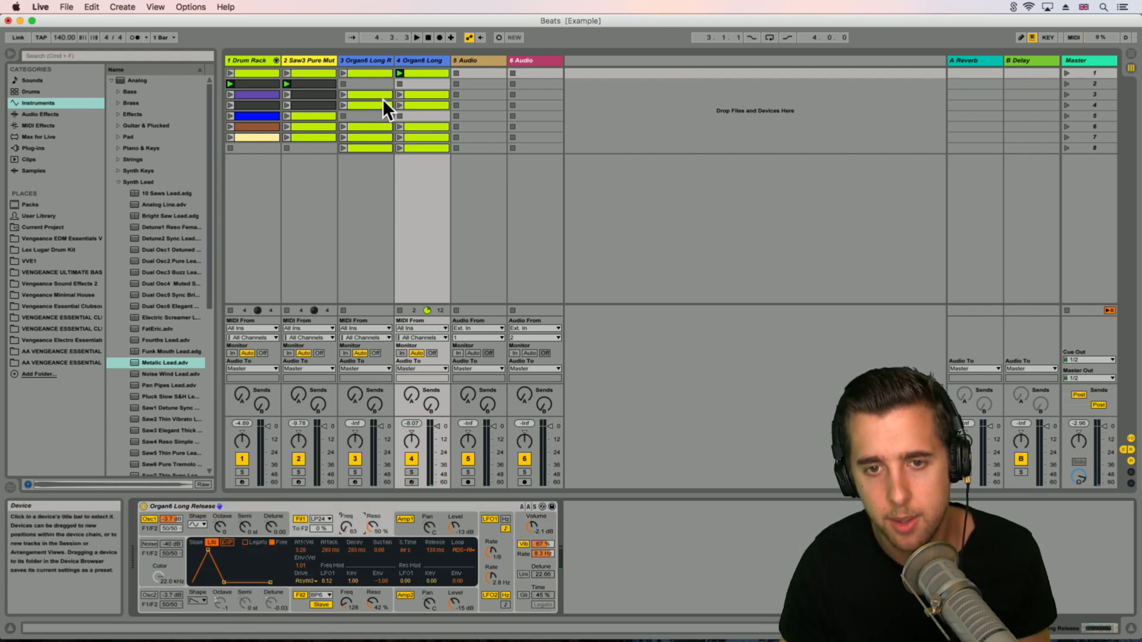
pyautogui.click(401, 73)
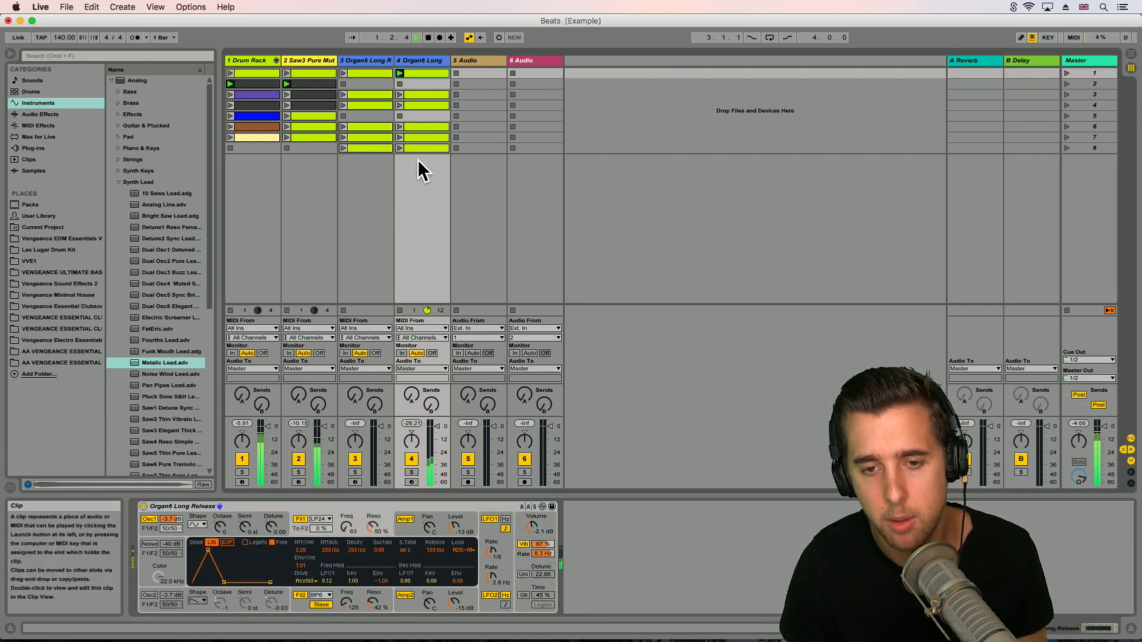
# Step: Stop playback and replace the instrument on the duplicated Organ6 track with Analog's Guitar & Plucked preset Tines
pyautogui.press('space')
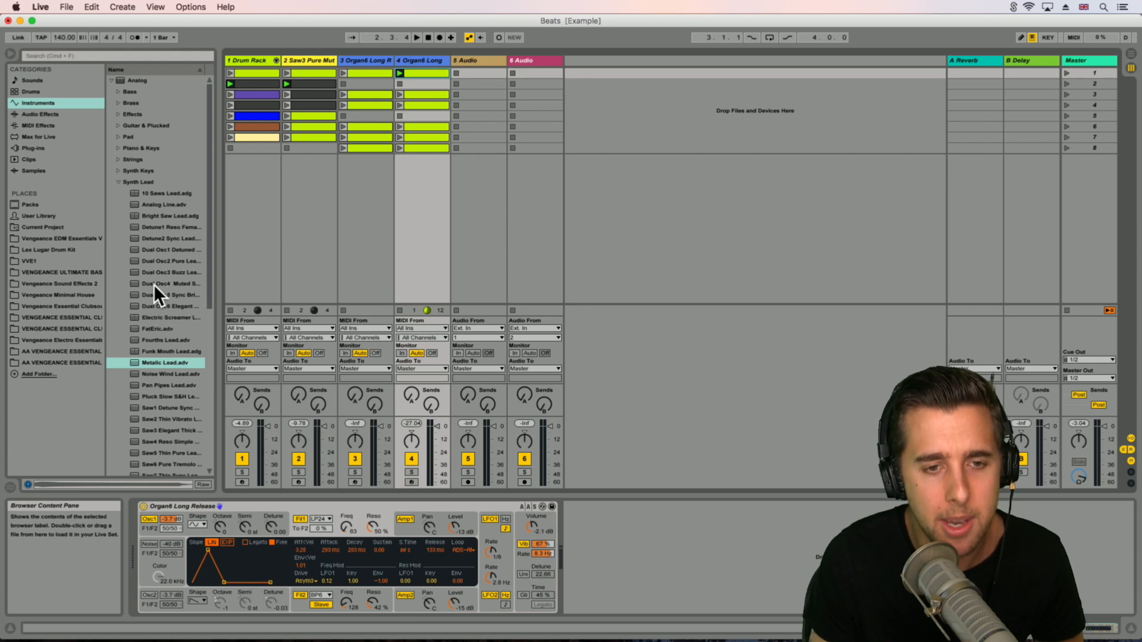
pyautogui.click(119, 181)
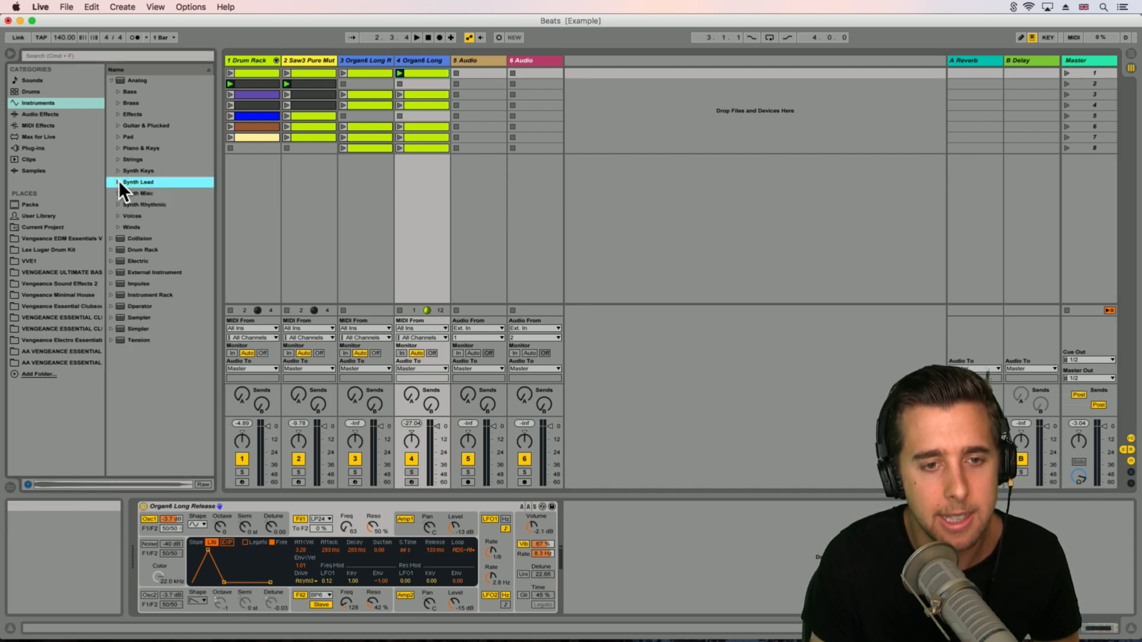
pyautogui.click(117, 171)
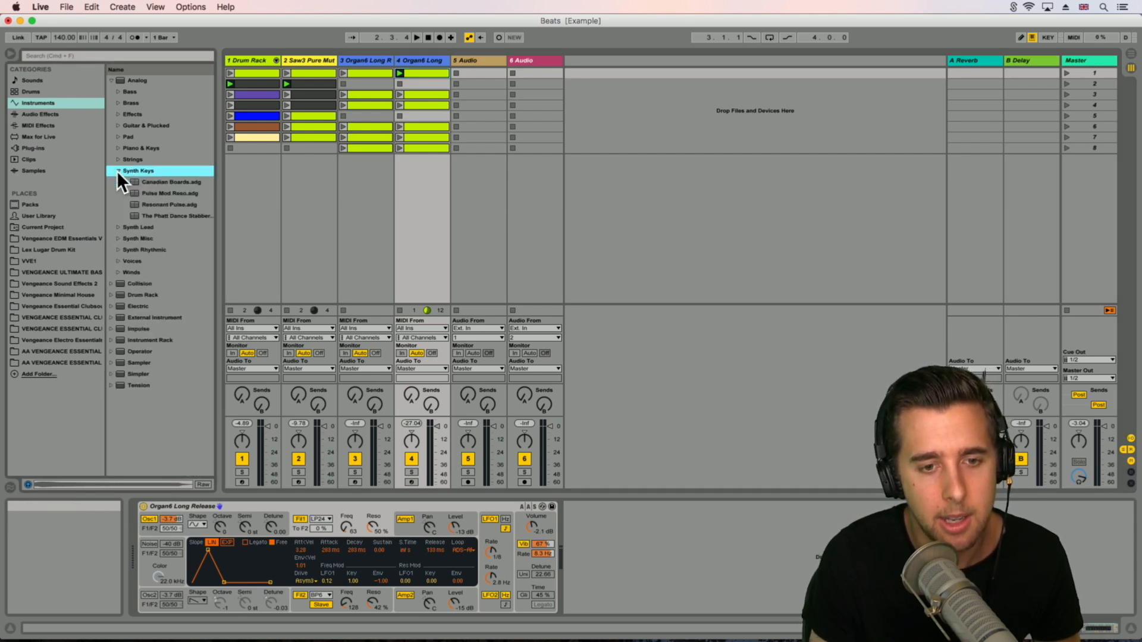
pyautogui.click(119, 170)
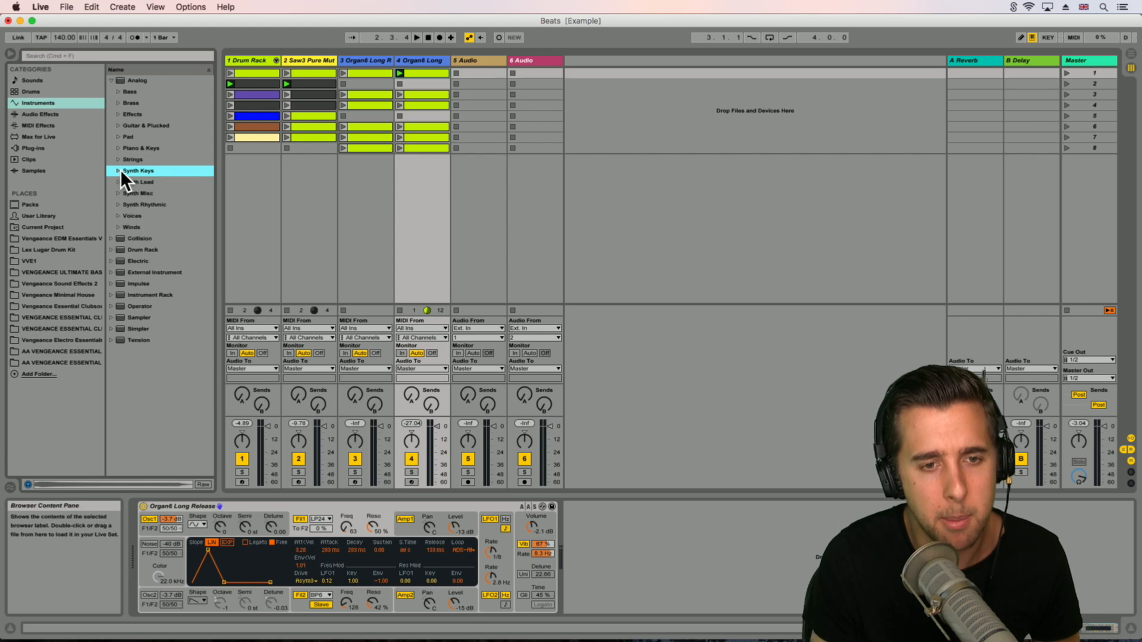
pyautogui.click(119, 126)
pyautogui.click(156, 180)
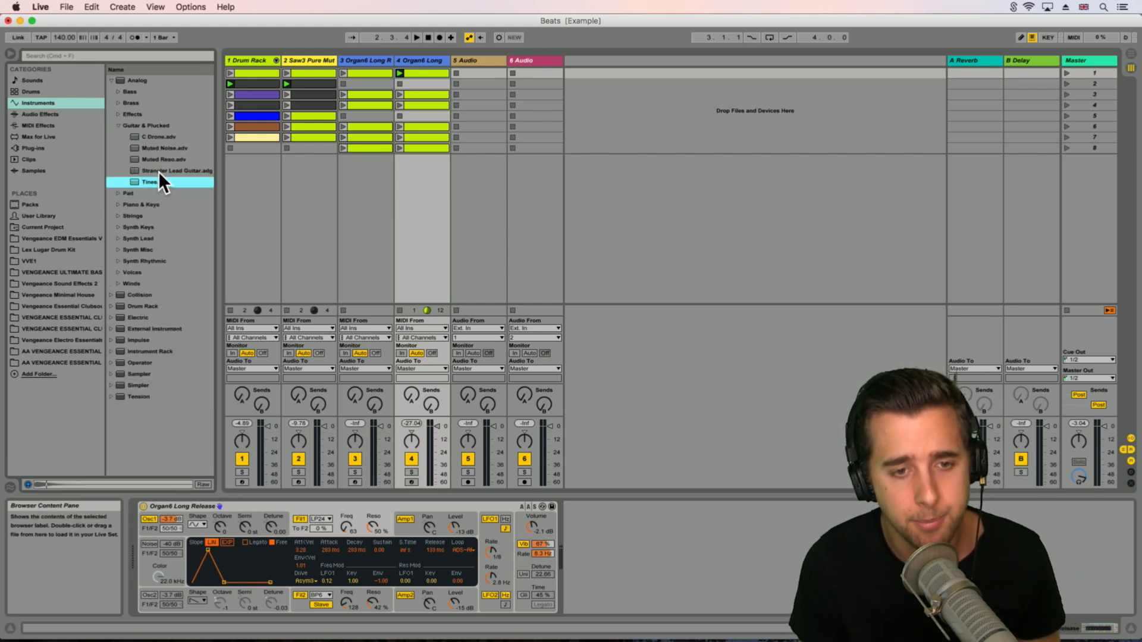
pyautogui.moveTo(145, 183); pyautogui.dragTo(414, 63)
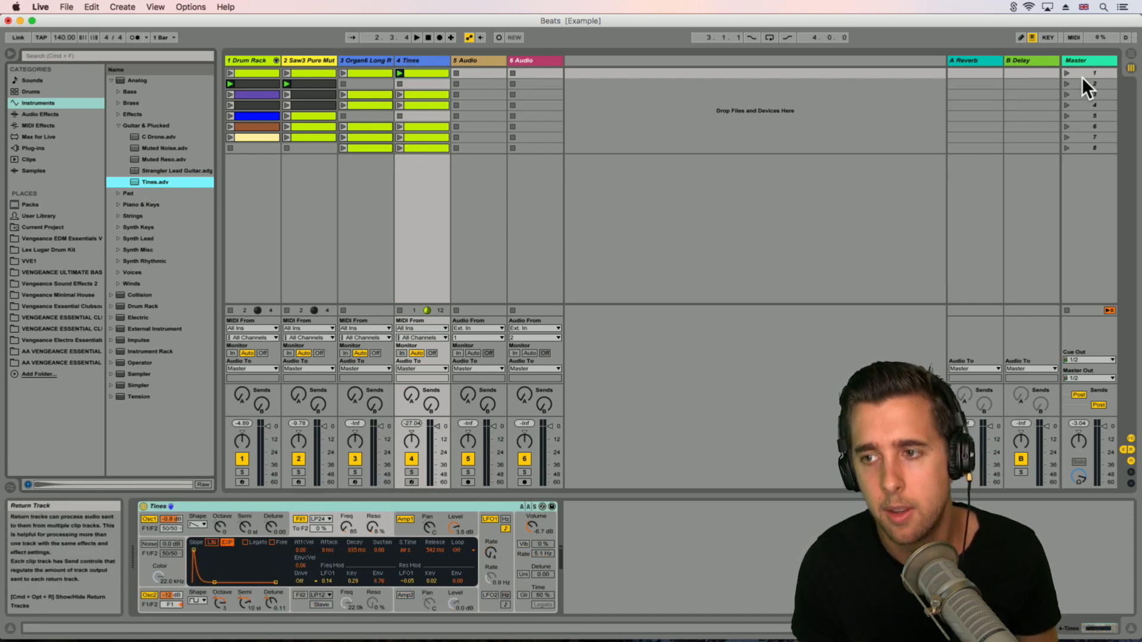
# Step: Launch scene 1 and raise the Tines instrument's Filter 1 cutoff frequency to 201
pyautogui.click(1066, 73)
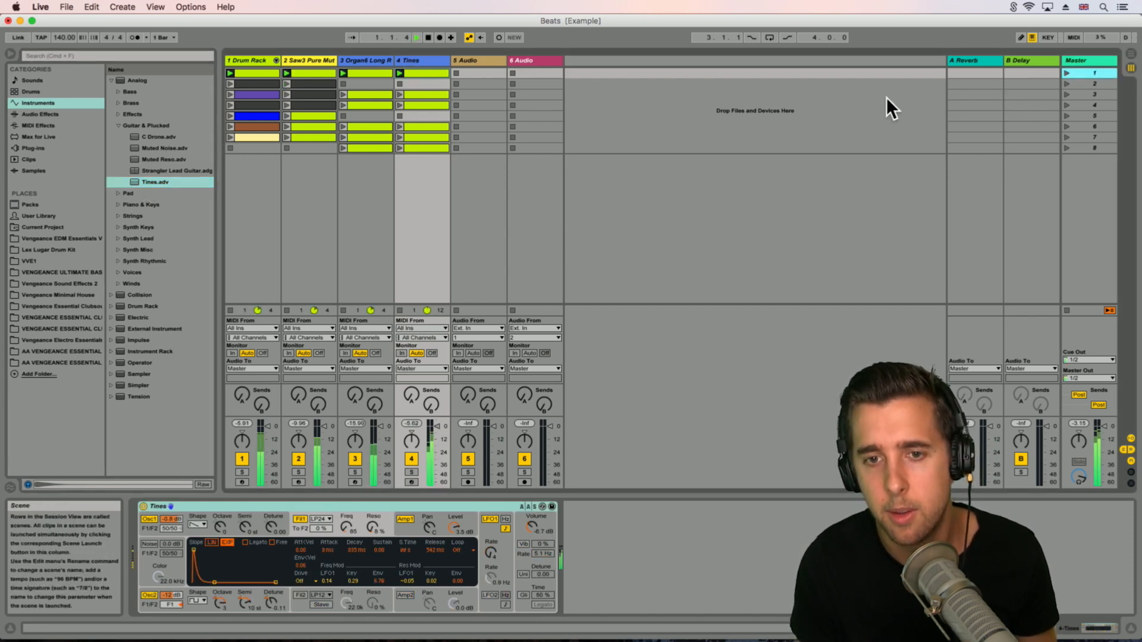
pyautogui.click(419, 60)
pyautogui.moveTo(345, 527)
pyautogui.mouseDown()
pyautogui.moveTo(345, 505)
pyautogui.moveTo(348, 515)
pyautogui.mouseUp()
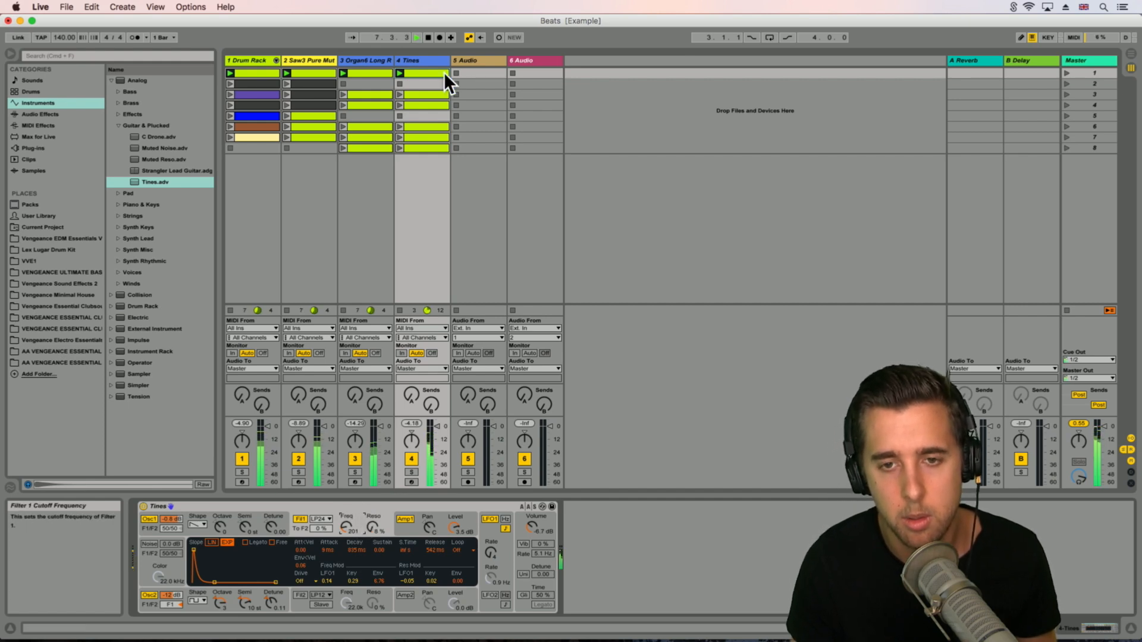
# Step: In the Tines melody clip, shorten bar 2's C4 to an eighth note, follow it with equal-length D#4 and G4 notes, and audition the result
pyautogui.doubleClick(423, 70)
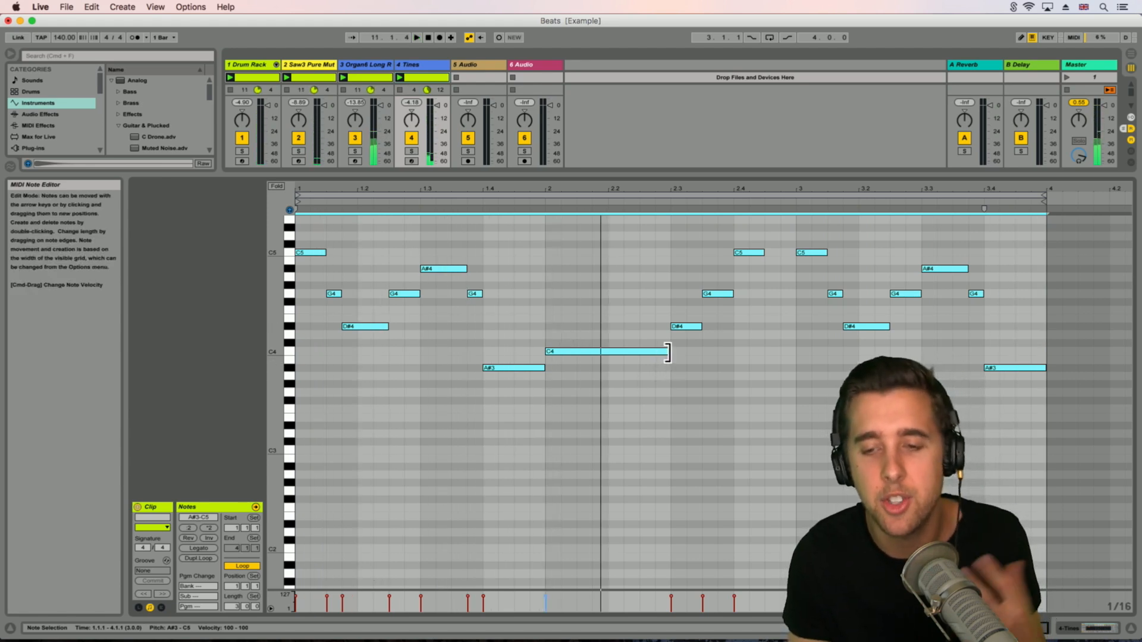
pyautogui.moveTo(669, 352); pyautogui.dragTo(587, 352)
pyautogui.press('super+z')
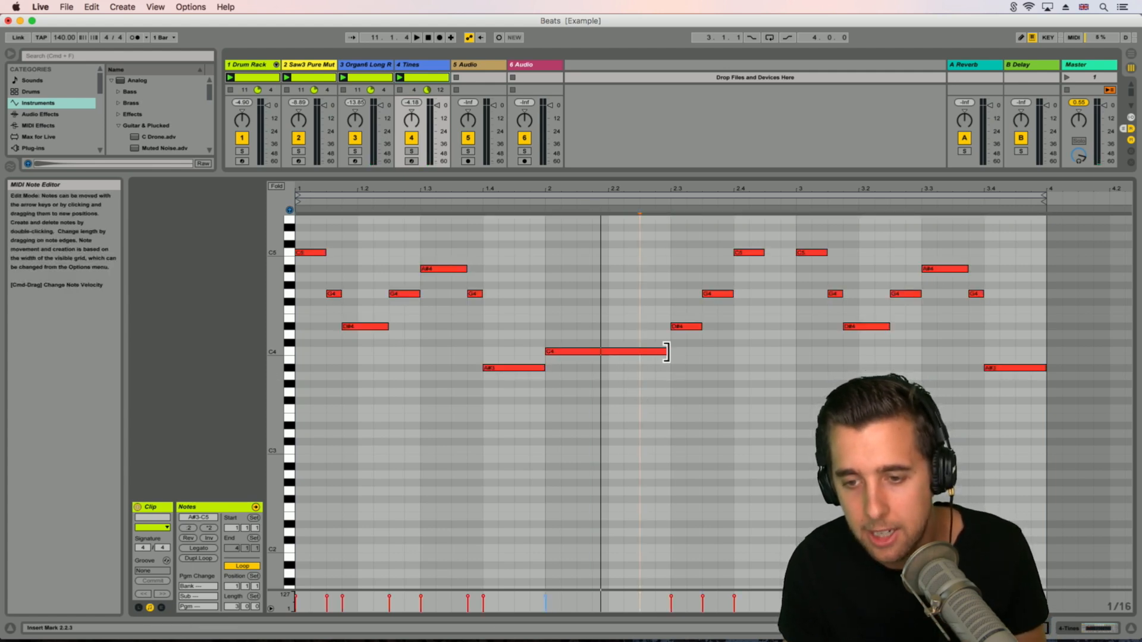
pyautogui.moveTo(668, 351); pyautogui.dragTo(578, 351)
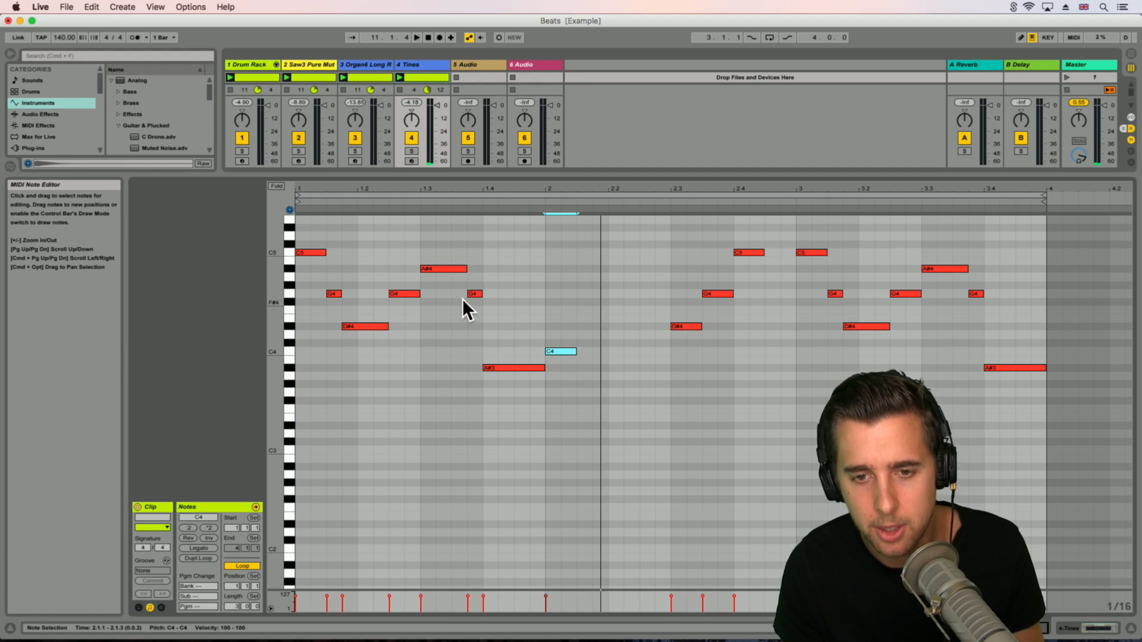
pyautogui.moveTo(556, 351); pyautogui.dragTo(619, 291)
pyautogui.click(634, 344)
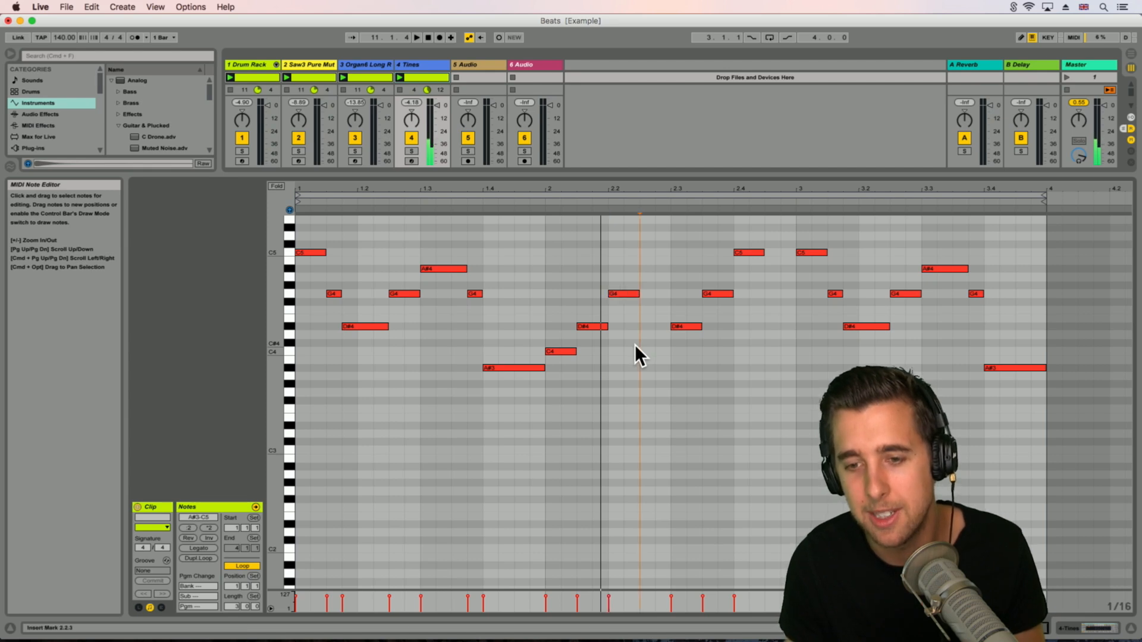
pyautogui.press('space')
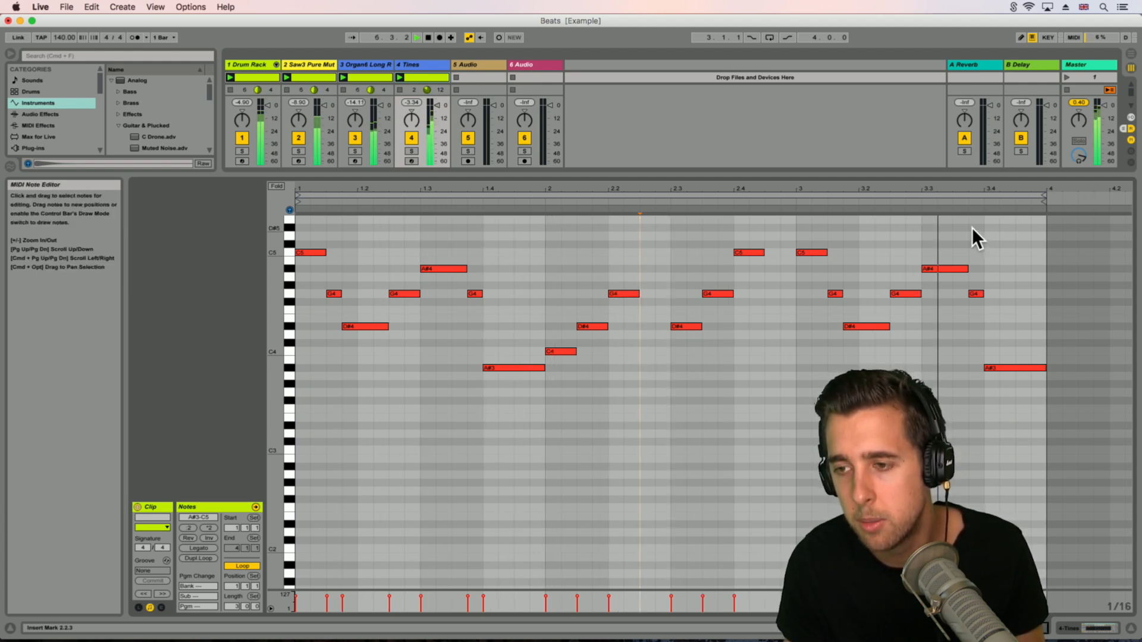
pyautogui.press('space')
# Step: Return to the full clip grid and add a Simple Delay audio effect to the Tines track
pyautogui.moveTo(448, 173); pyautogui.dragTo(469, 479)
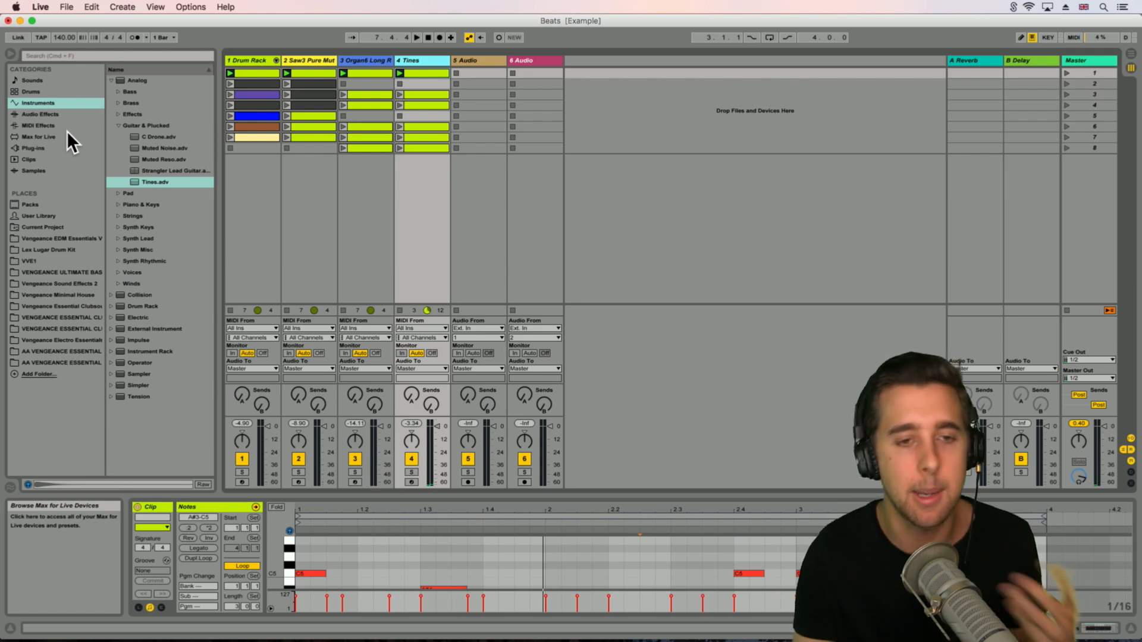
pyautogui.click(40, 114)
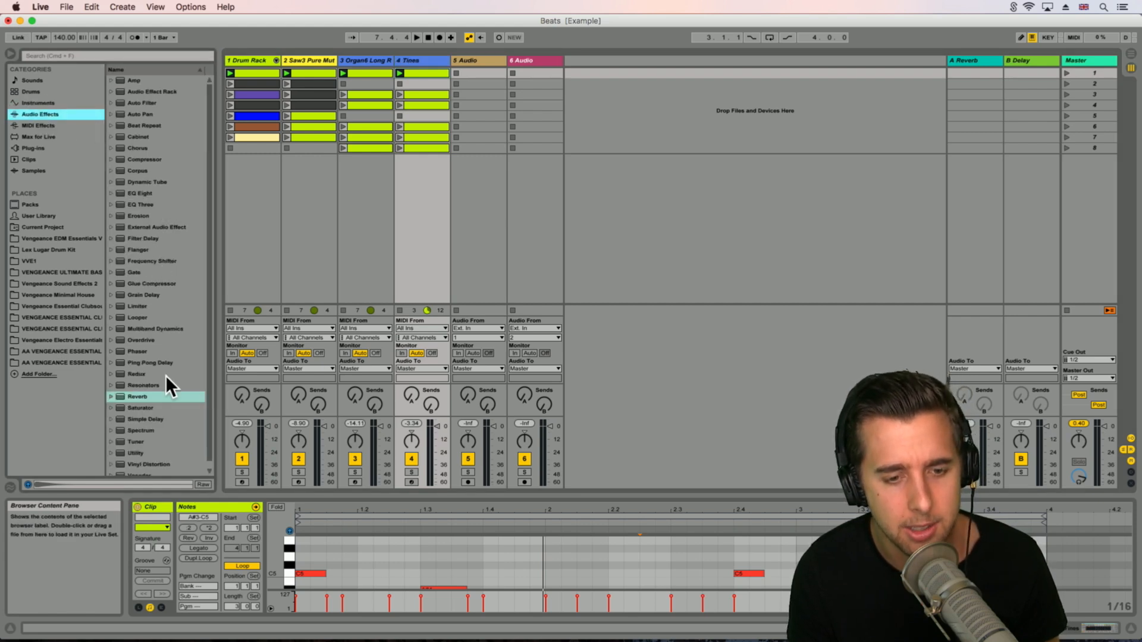
pyautogui.moveTo(148, 418); pyautogui.dragTo(405, 69)
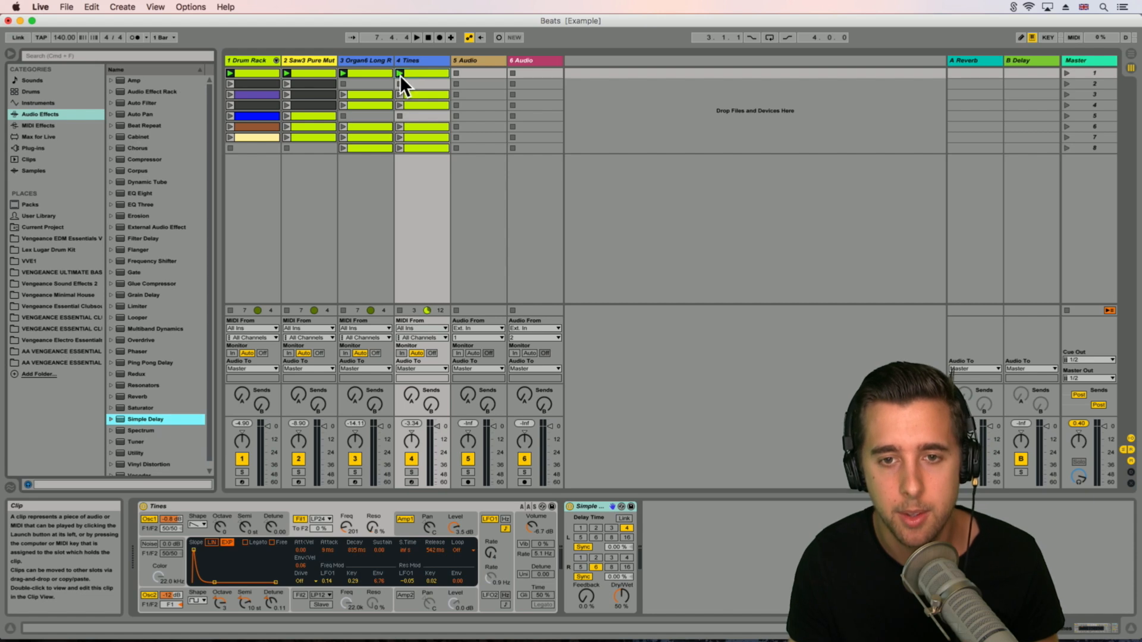
# Step: While the melody plays, set the Simple Delay's left delay time to 8, feedback to 5.3% and dry/wet to 30%
pyautogui.click(400, 74)
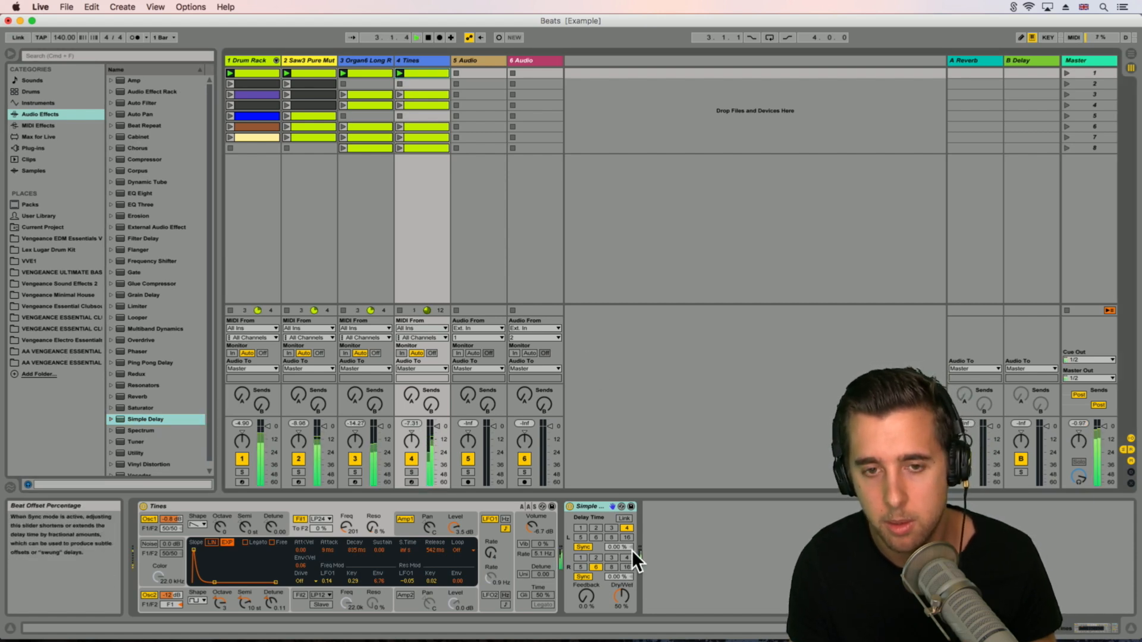
pyautogui.click(611, 537)
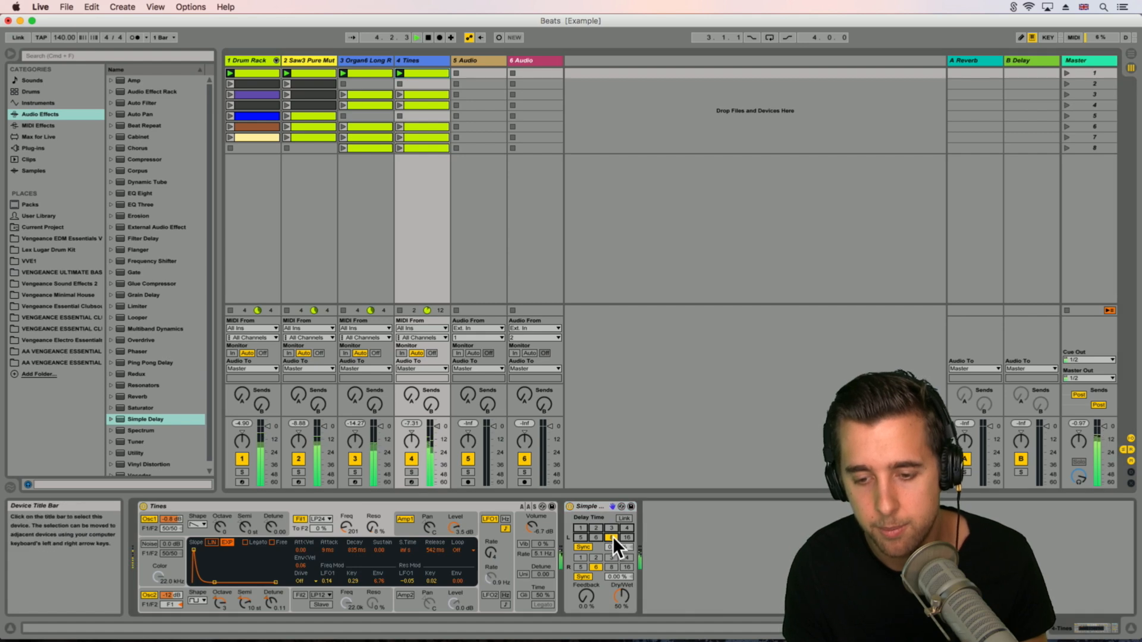
pyautogui.moveTo(623, 597)
pyautogui.mouseDown()
pyautogui.moveTo(623, 612)
pyautogui.moveTo(587, 587)
pyautogui.moveTo(619, 598)
pyautogui.mouseUp()
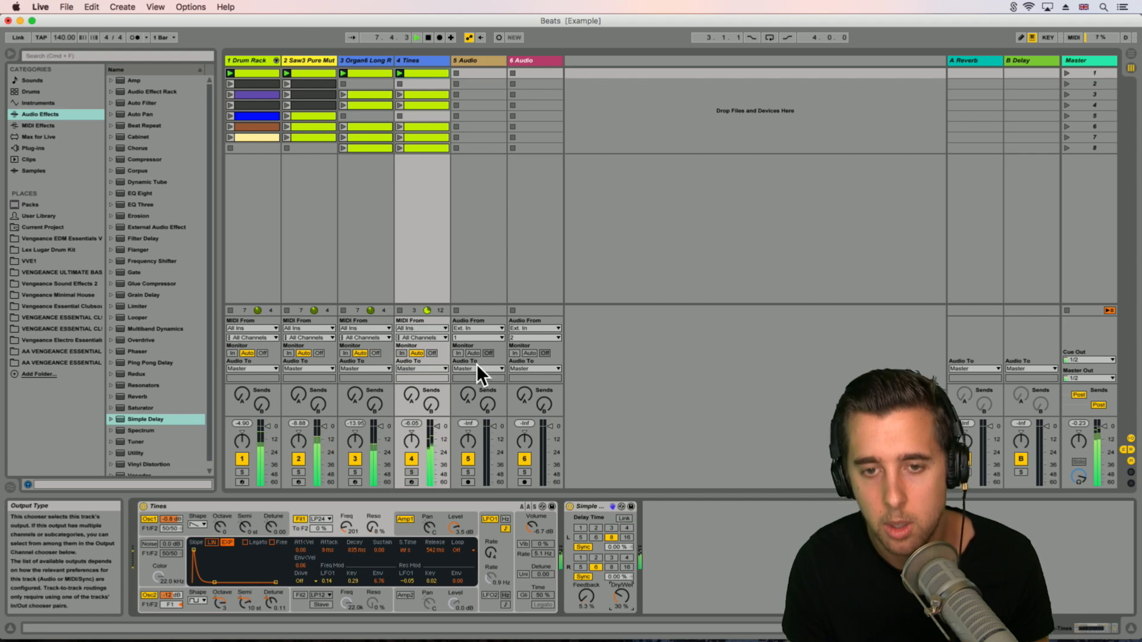
# Step: Pan the Tines track right and set Filter 1 to cutoff 547 and resonance 12%, Amp 1 level to 1.7 dB and instrument volume to -7.3 dB
pyautogui.moveTo(411, 439)
pyautogui.mouseDown()
pyautogui.moveTo(412, 417)
pyautogui.moveTo(434, 432)
pyautogui.mouseUp()
pyautogui.moveTo(454, 527); pyautogui.dragTo(454, 538)
pyautogui.moveTo(346, 527); pyautogui.dragTo(372, 524)
pyautogui.moveTo(456, 527); pyautogui.dragTo(457, 526)
pyautogui.moveTo(533, 524); pyautogui.dragTo(533, 525)
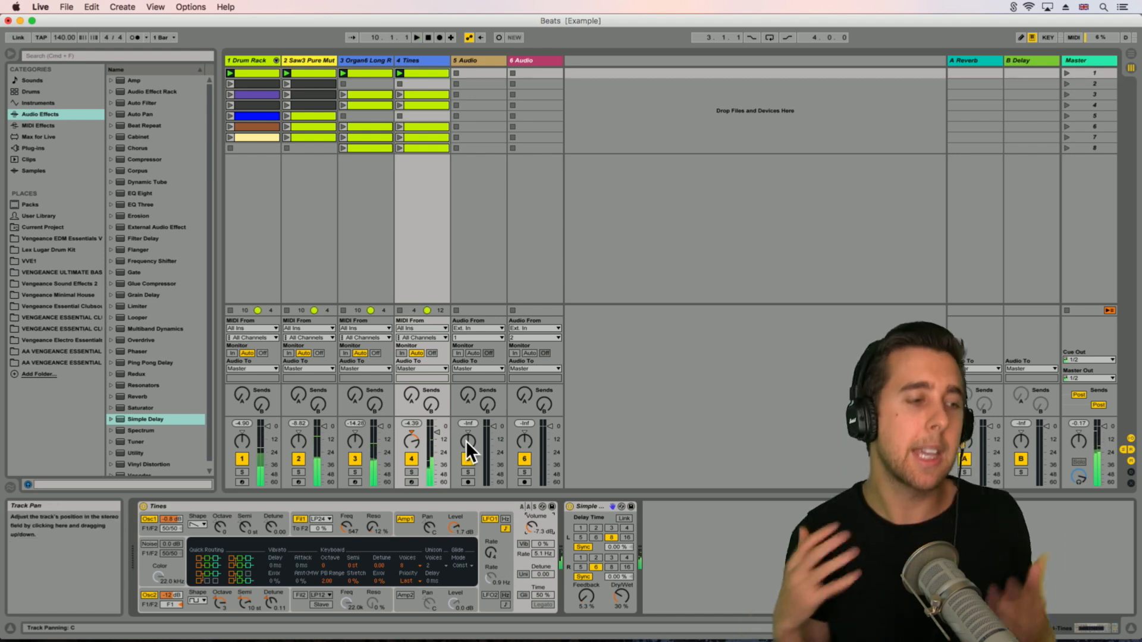
# Step: Add the Arpeggiator MIDI effect to the Organ6 chord track and set its rate to 1/12
pyautogui.click(354, 62)
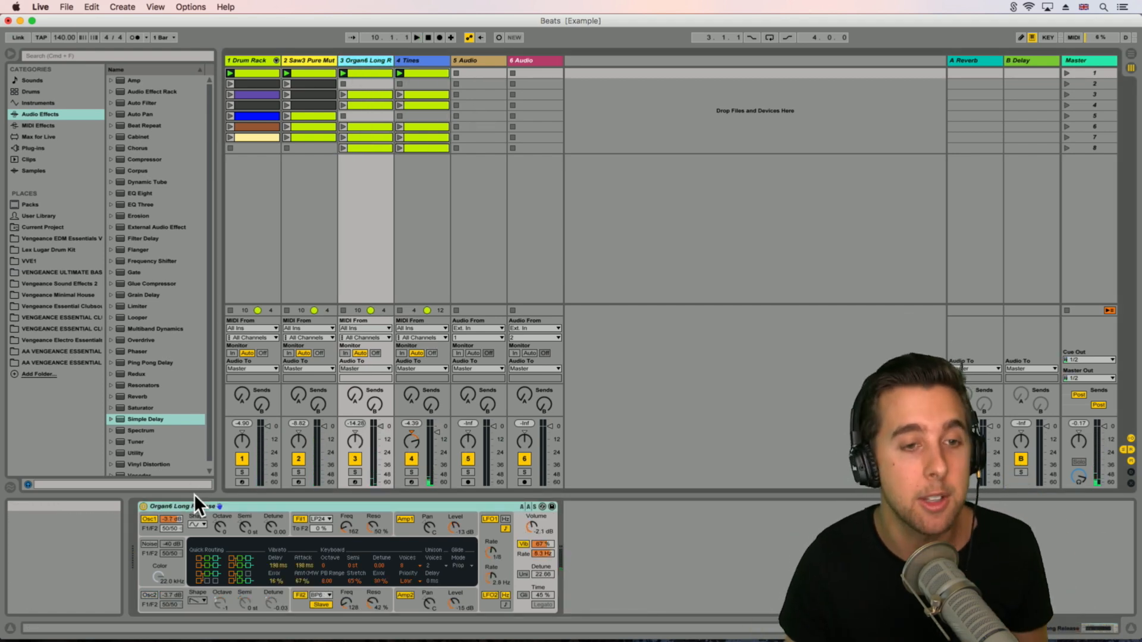
pyautogui.click(48, 127)
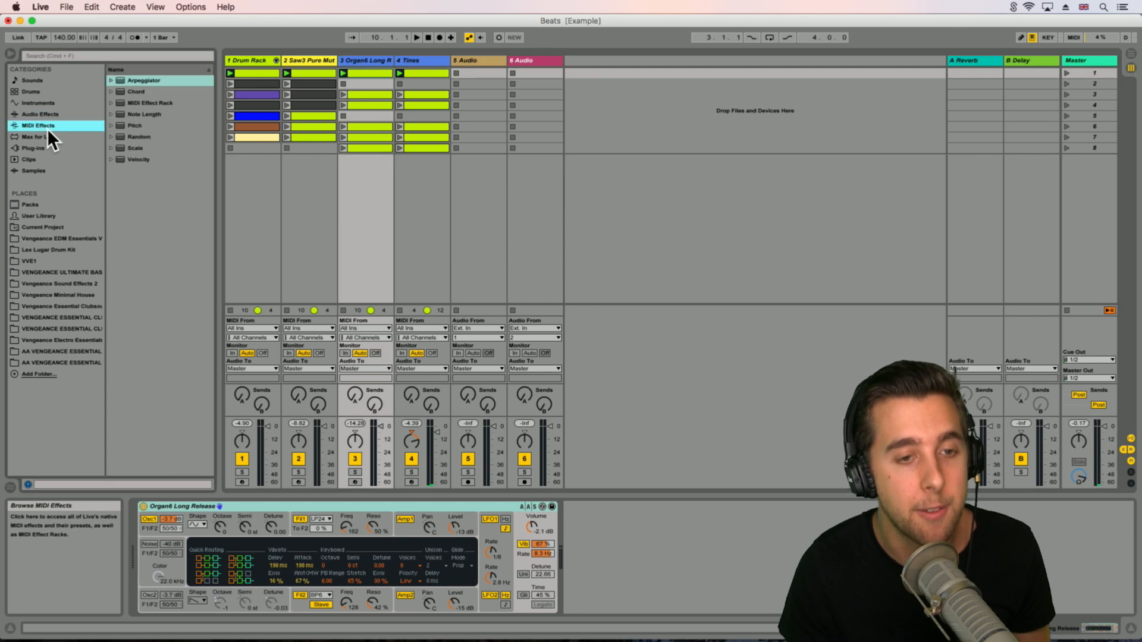
pyautogui.moveTo(138, 79); pyautogui.dragTo(364, 63)
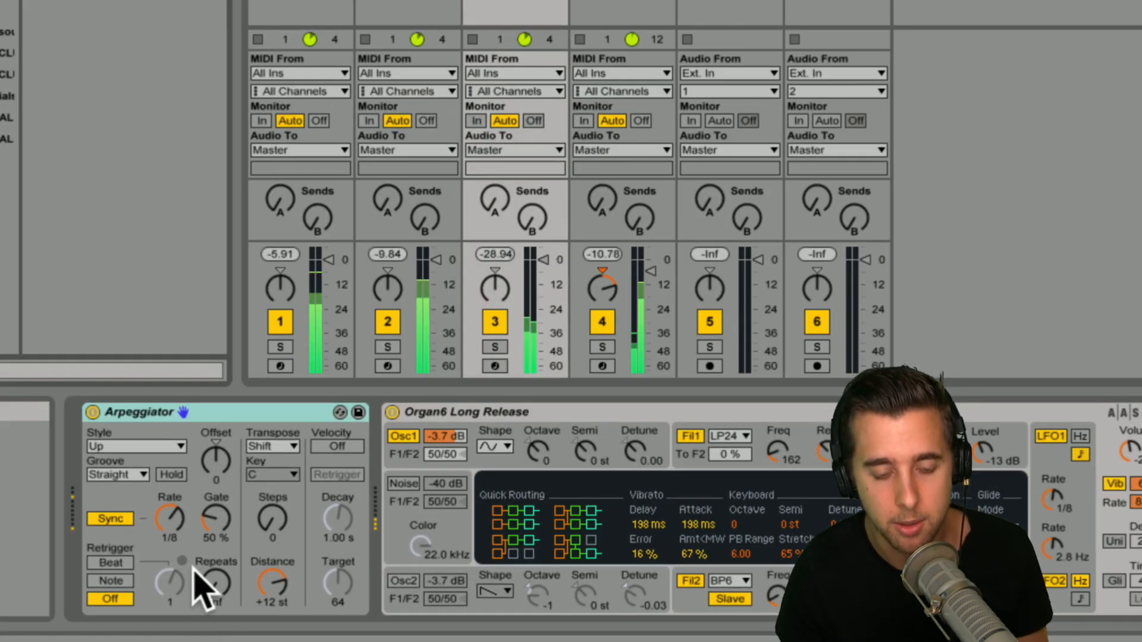
pyautogui.moveTo(172, 531)
pyautogui.mouseDown()
pyautogui.moveTo(172, 503)
pyautogui.moveTo(180, 524)
pyautogui.mouseUp()
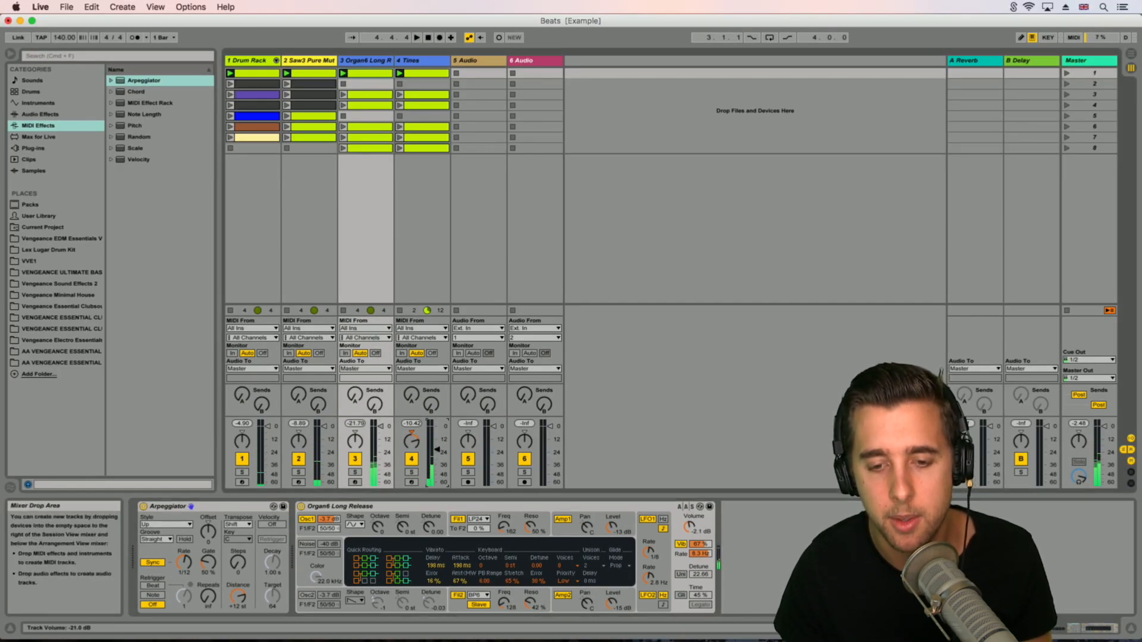
# Step: Solo the Organ6 track, raise its Filter 1 cutoff to 280, and set the Arpeggiator to a 1/16 rate with the Down style
pyautogui.click(354, 473)
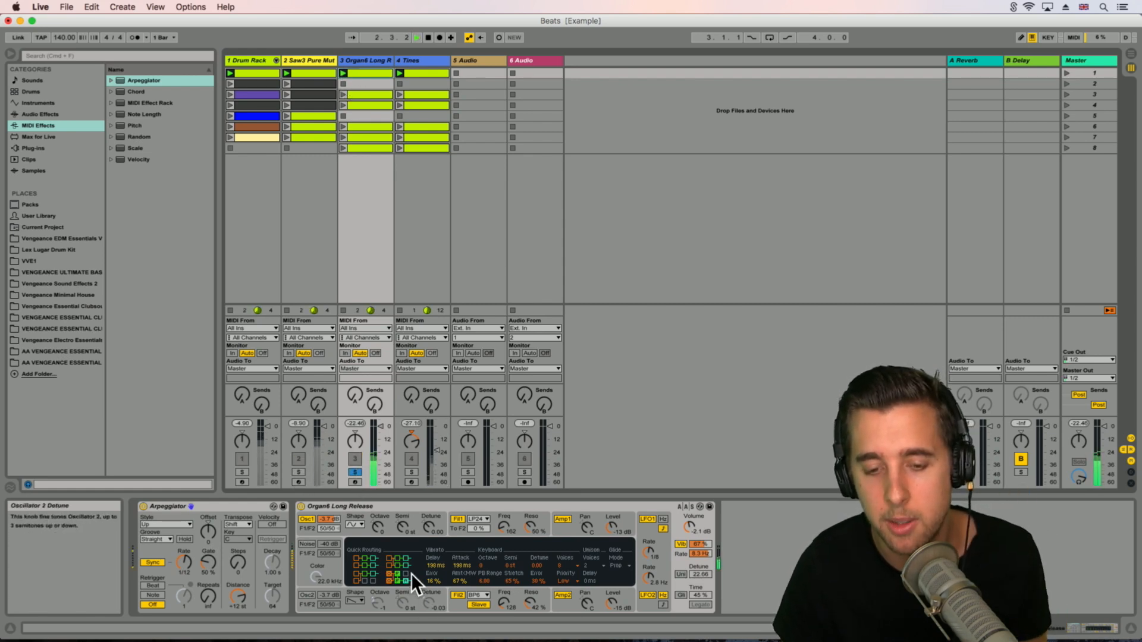
pyautogui.moveTo(507, 526); pyautogui.dragTo(508, 505)
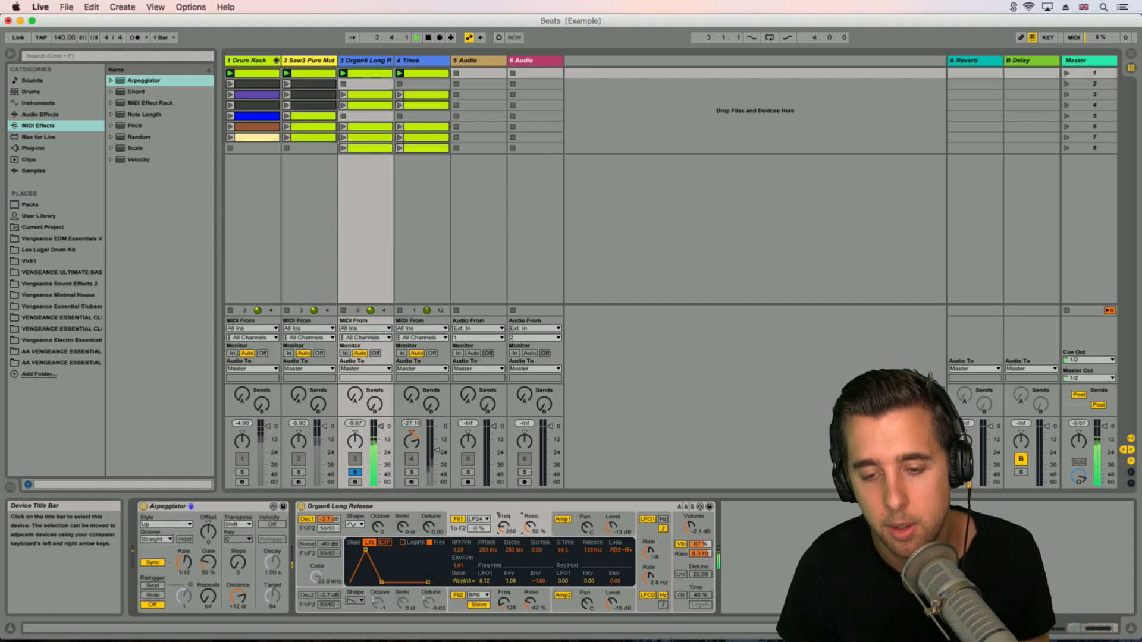
pyautogui.moveTo(180, 562); pyautogui.dragTo(180, 545)
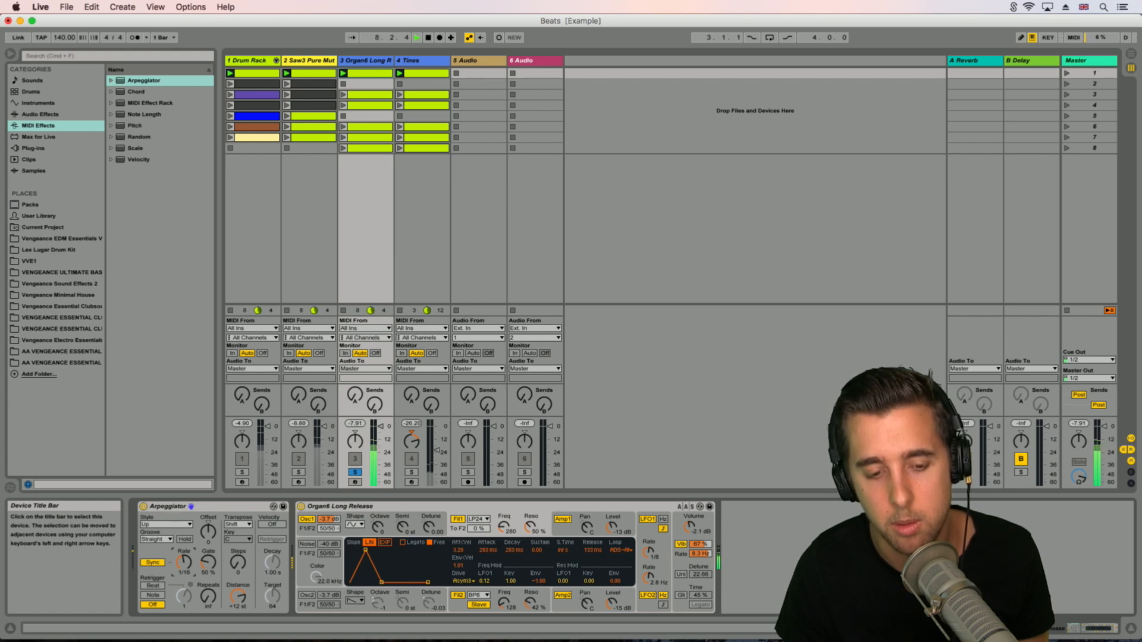
pyautogui.click(170, 523)
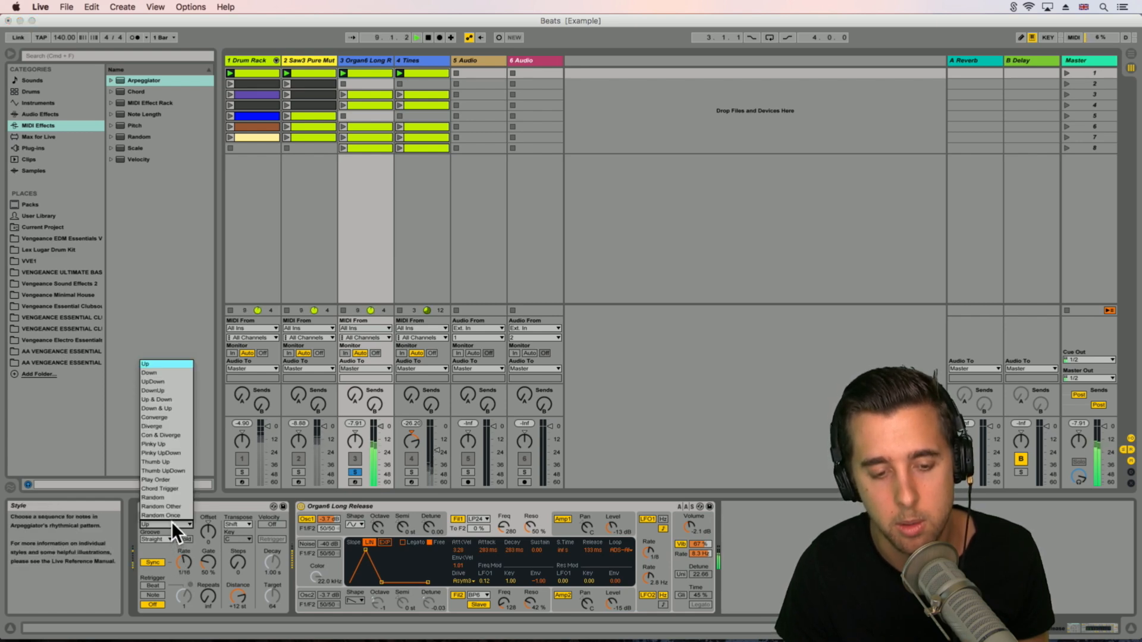
pyautogui.click(151, 372)
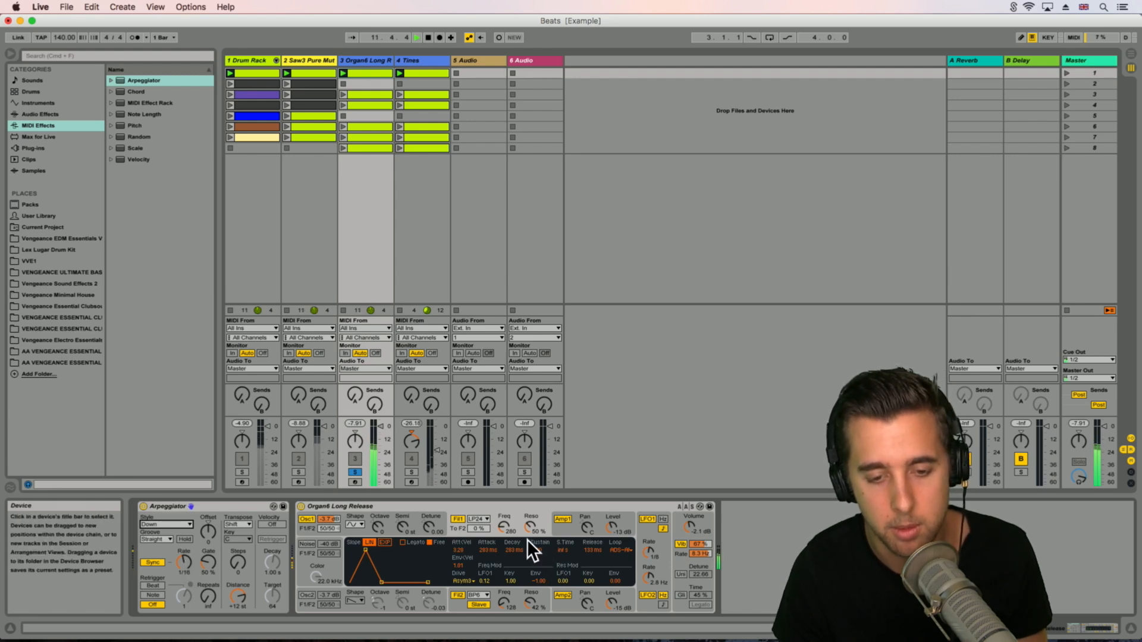
# Step: Switch Organ6 from Oscillator 1 to Oscillator 2, set Filter 2's cutoff to 2.0k, and try other Arpeggiator rates before settling on 1/16
pyautogui.click(309, 594)
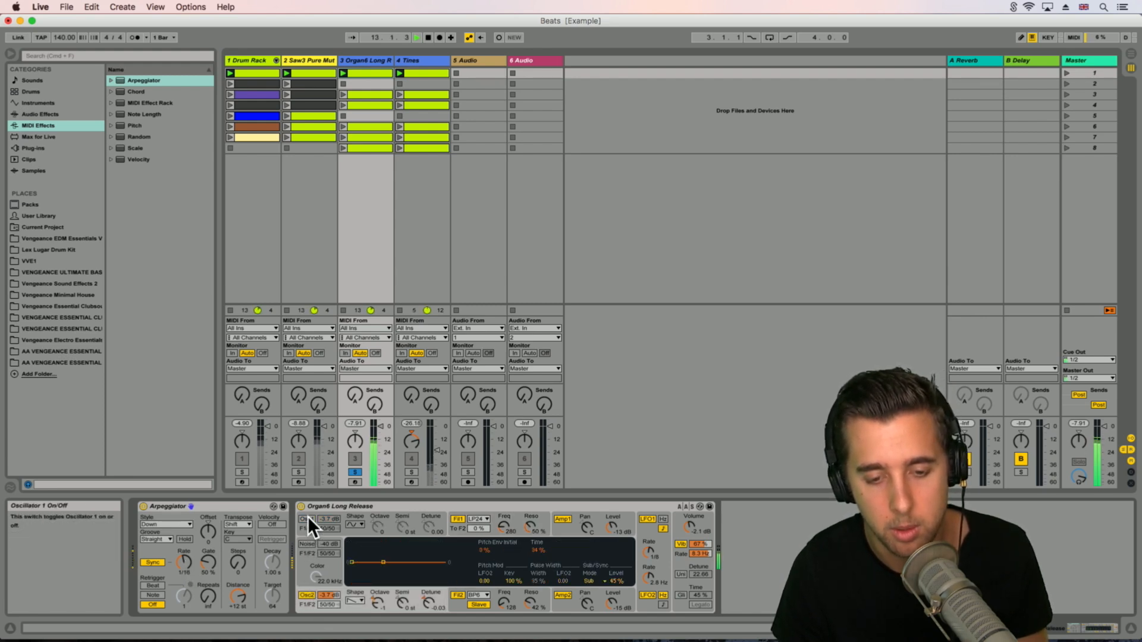
pyautogui.moveTo(186, 560)
pyautogui.mouseDown()
pyautogui.moveTo(187, 507)
pyautogui.moveTo(186, 546)
pyautogui.mouseUp()
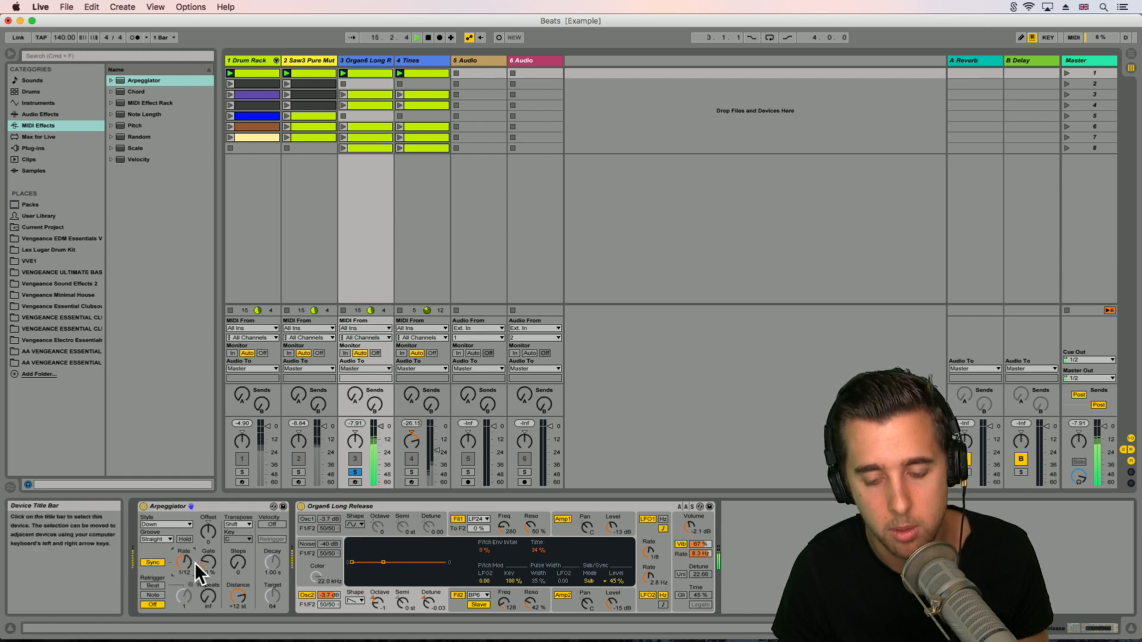
pyautogui.moveTo(503, 603); pyautogui.dragTo(504, 566)
pyautogui.moveTo(188, 564)
pyautogui.mouseDown()
pyautogui.moveTo(187, 574)
pyautogui.moveTo(188, 544)
pyautogui.moveTo(185, 573)
pyautogui.mouseUp()
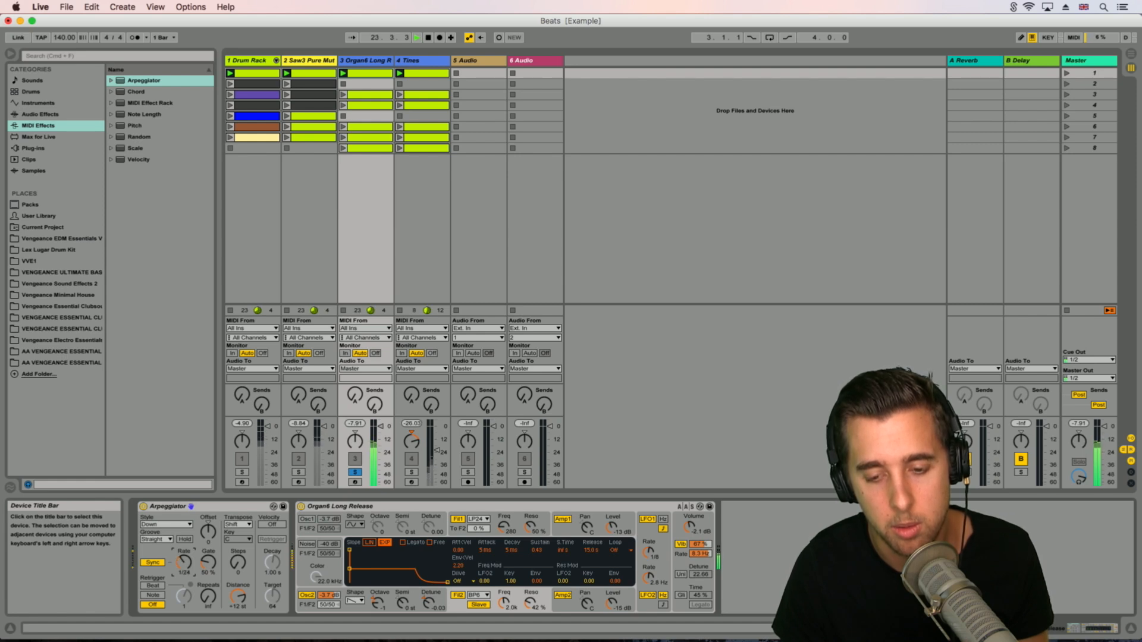
pyautogui.moveTo(184, 561); pyautogui.dragTo(184, 557)
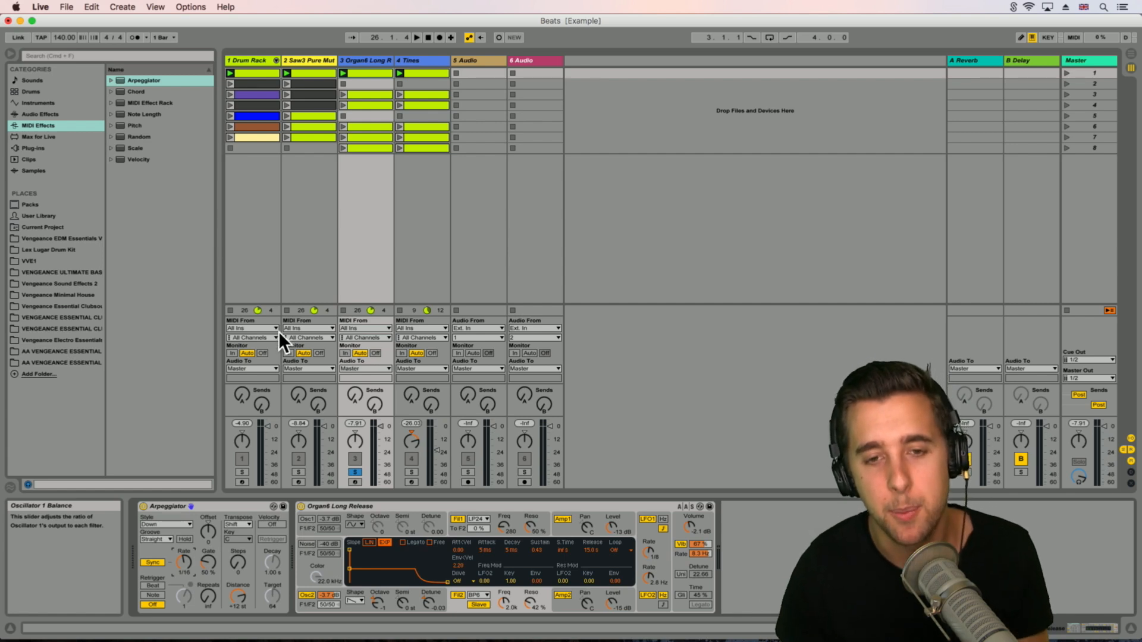
# Step: Relaunch the arpeggiated Organ6 clip in scene 1 and unsolo its track to hear it with the others
pyautogui.click(344, 74)
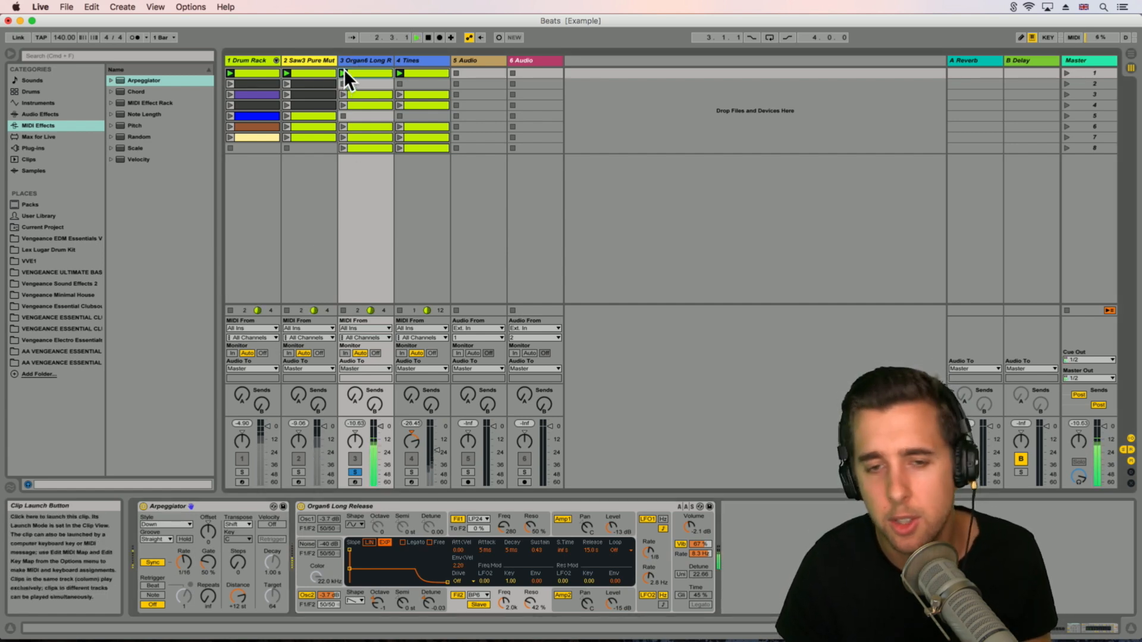
pyautogui.click(356, 472)
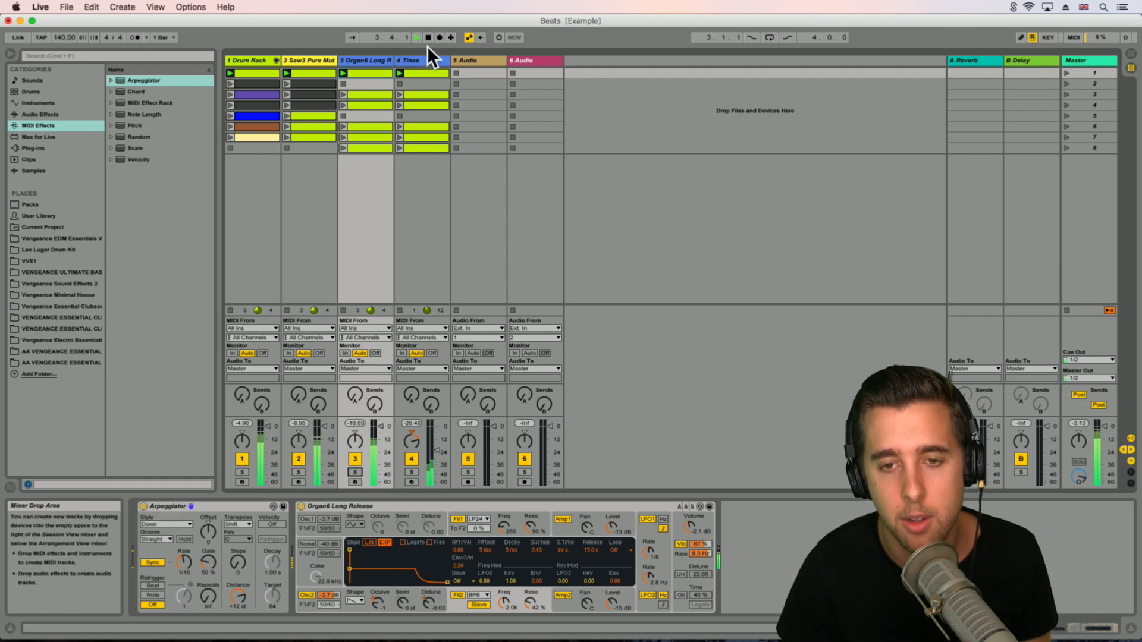
# Step: Raise the Tines track's volume slightly, show its devices, and stop playback
pyautogui.moveTo(436, 452); pyautogui.dragTo(437, 445)
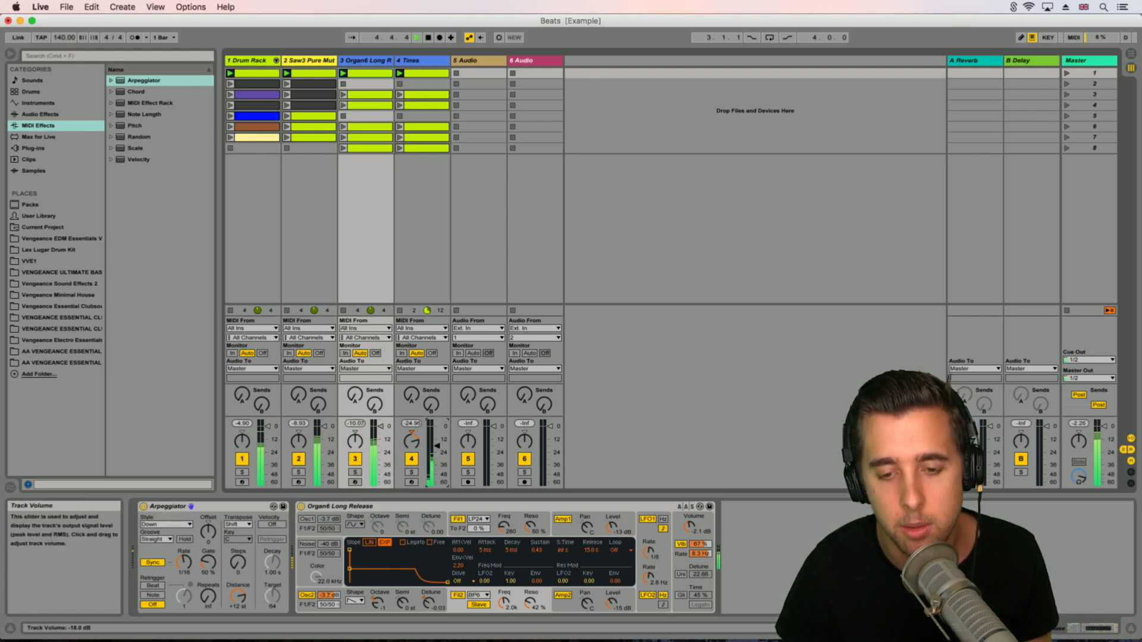
pyautogui.click(412, 60)
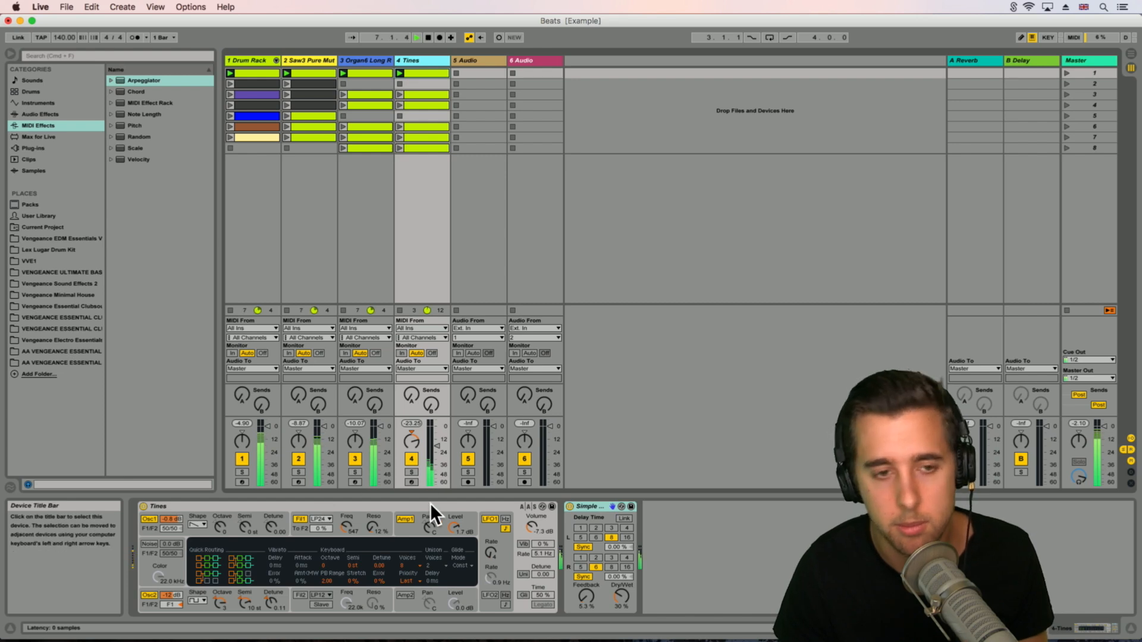
pyautogui.press('space')
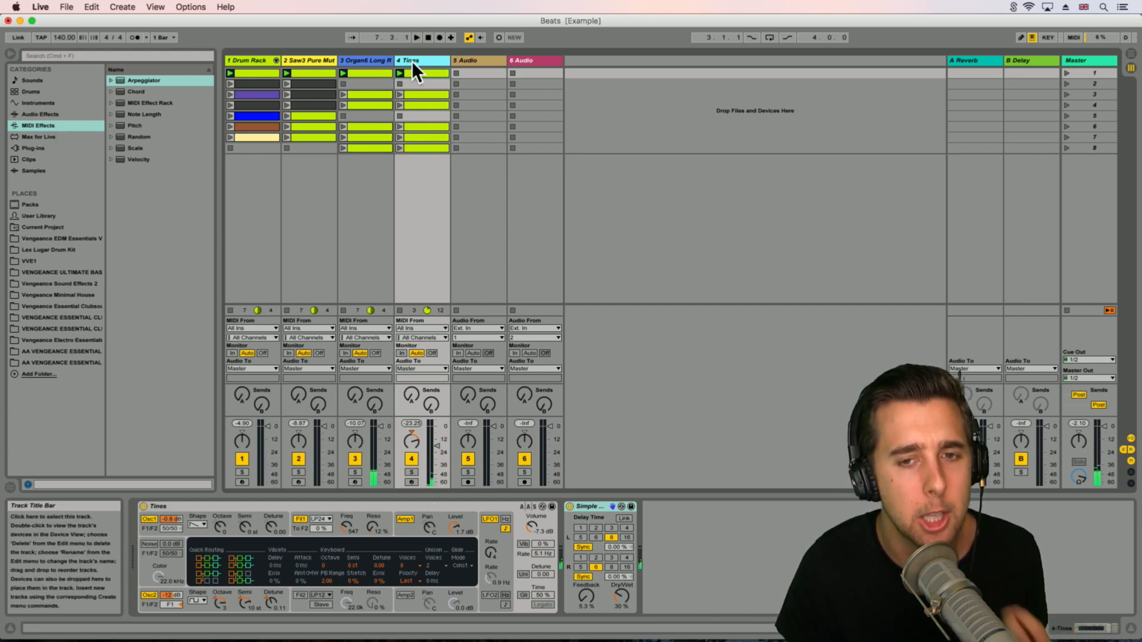
# Step: Replace the Tines instrument on track 4 with the Muted Noise preset from Analog's Guitar & Plucked presets
pyautogui.click(47, 103)
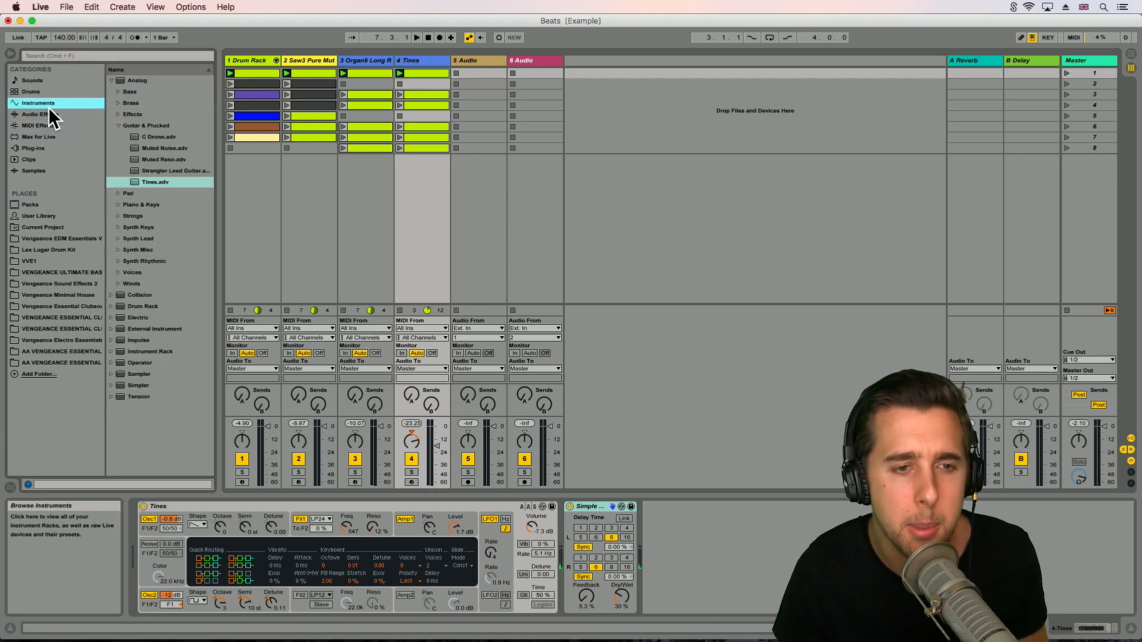
pyautogui.click(159, 157)
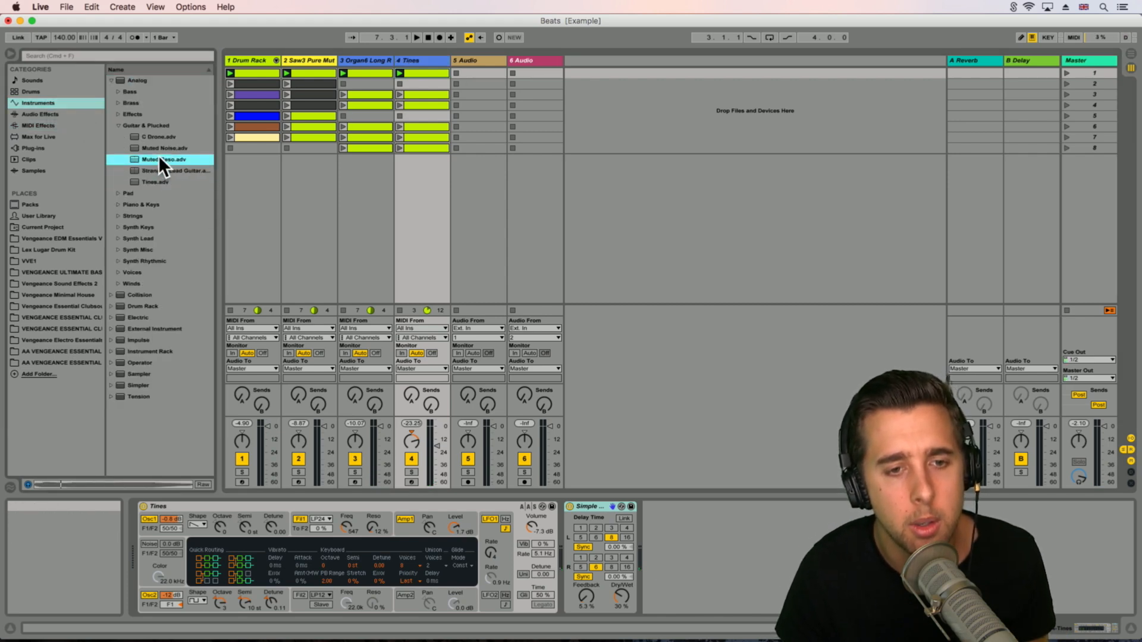
pyautogui.click(159, 148)
pyautogui.moveTo(156, 148); pyautogui.dragTo(449, 162)
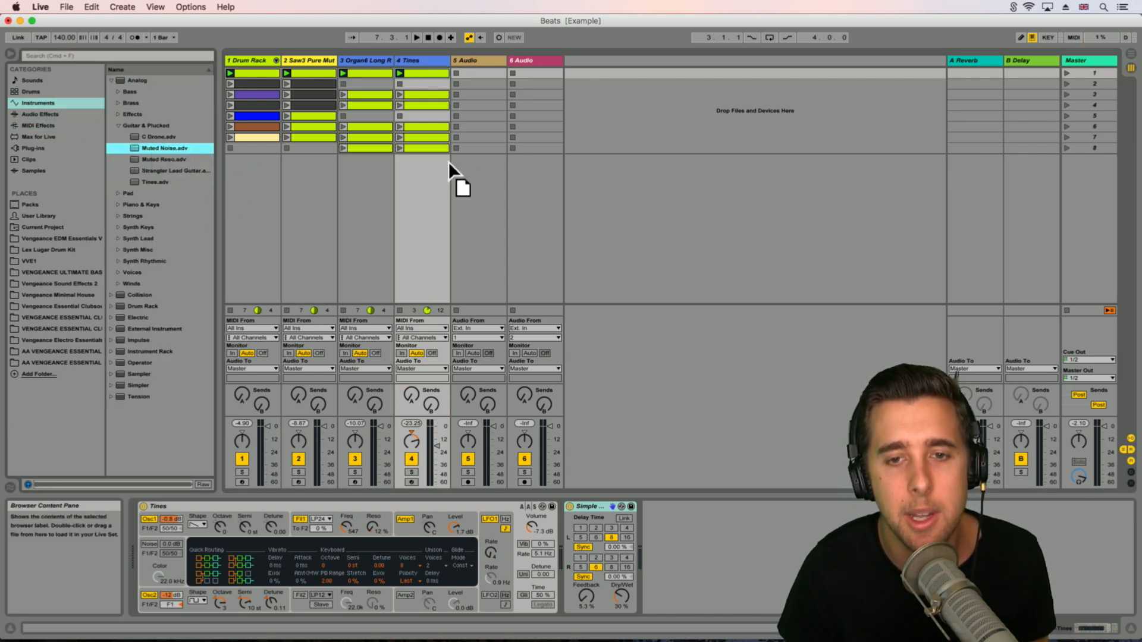
pyautogui.moveTo(412, 62); pyautogui.dragTo(411, 62)
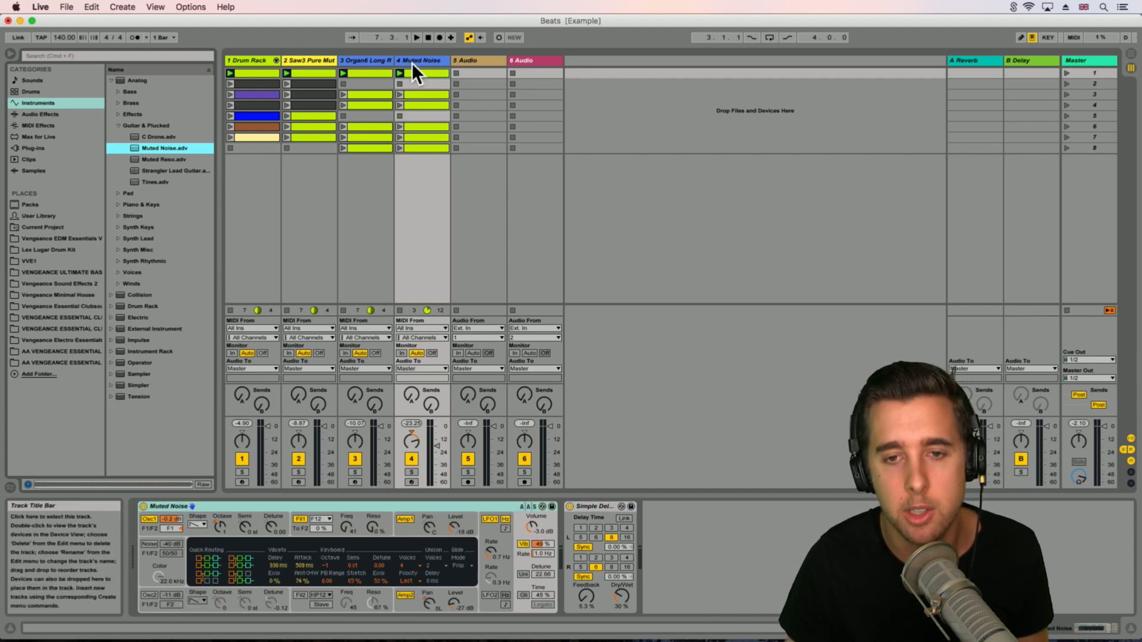
# Step: Relaunch the Muted Noise clip in scene 1, raise its track volume to about -9 dB, and reset its pan to centre
pyautogui.click(399, 72)
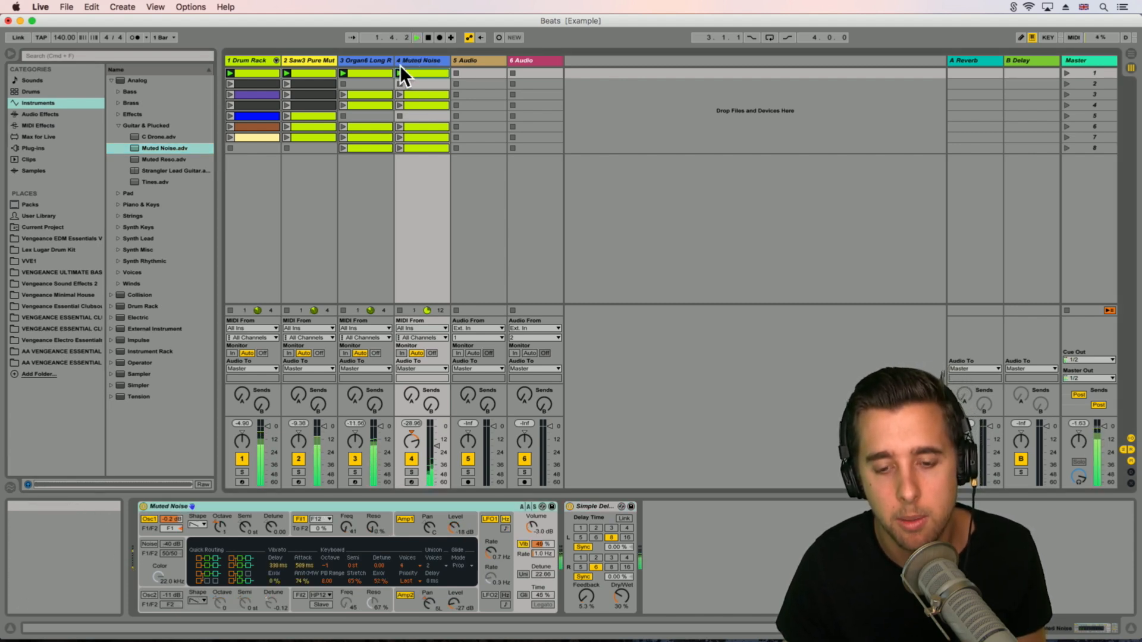
pyautogui.moveTo(429, 445); pyautogui.dragTo(433, 436)
pyautogui.doubleClick(411, 440)
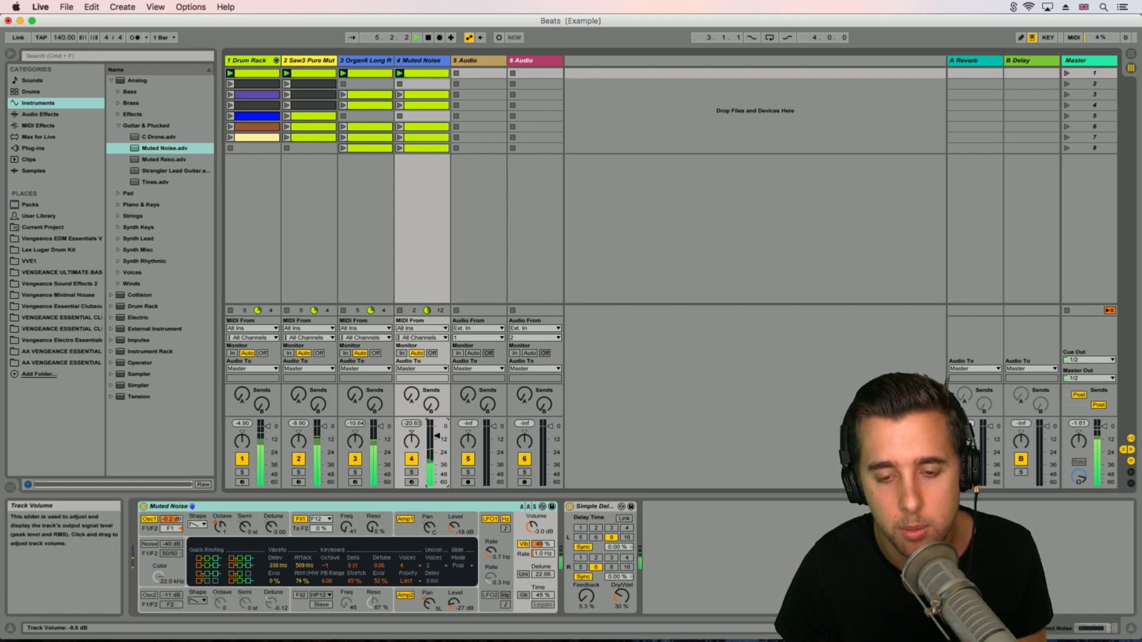
# Step: Raise Muted Noise's Filter 1 cutoff frequency to 1.2k
pyautogui.click(322, 504)
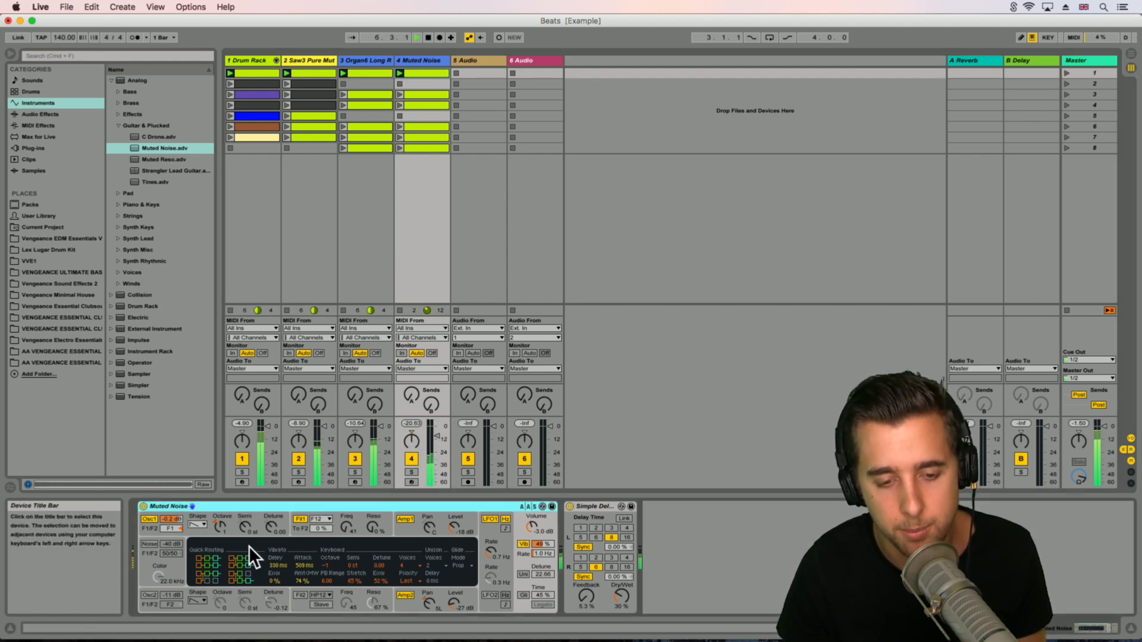
pyautogui.click(218, 527)
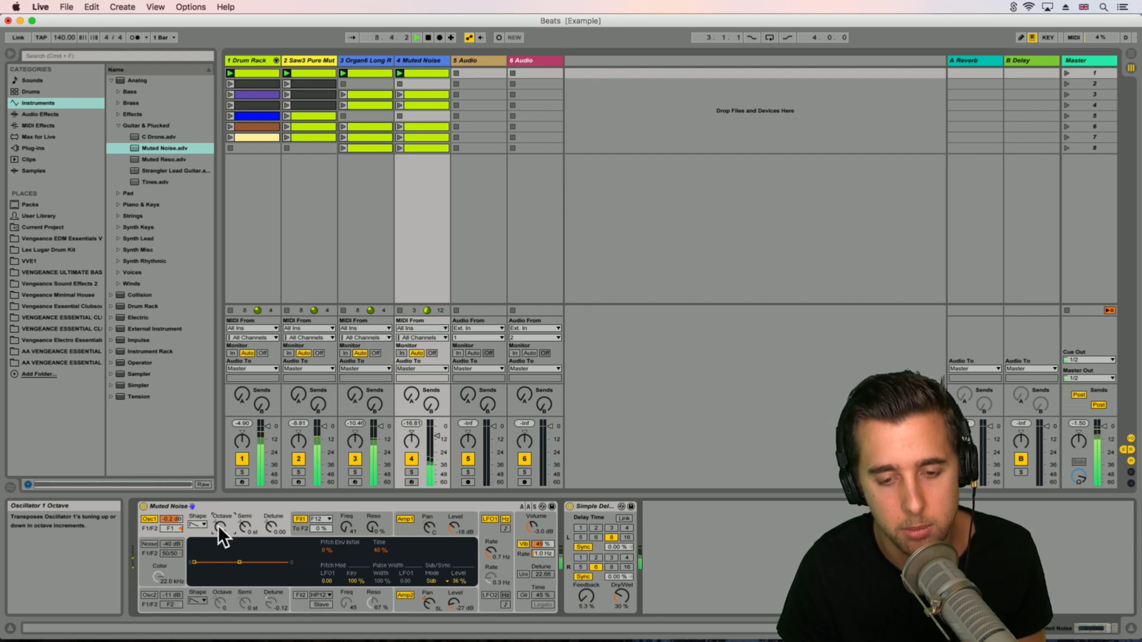
pyautogui.moveTo(346, 526); pyautogui.dragTo(346, 473)
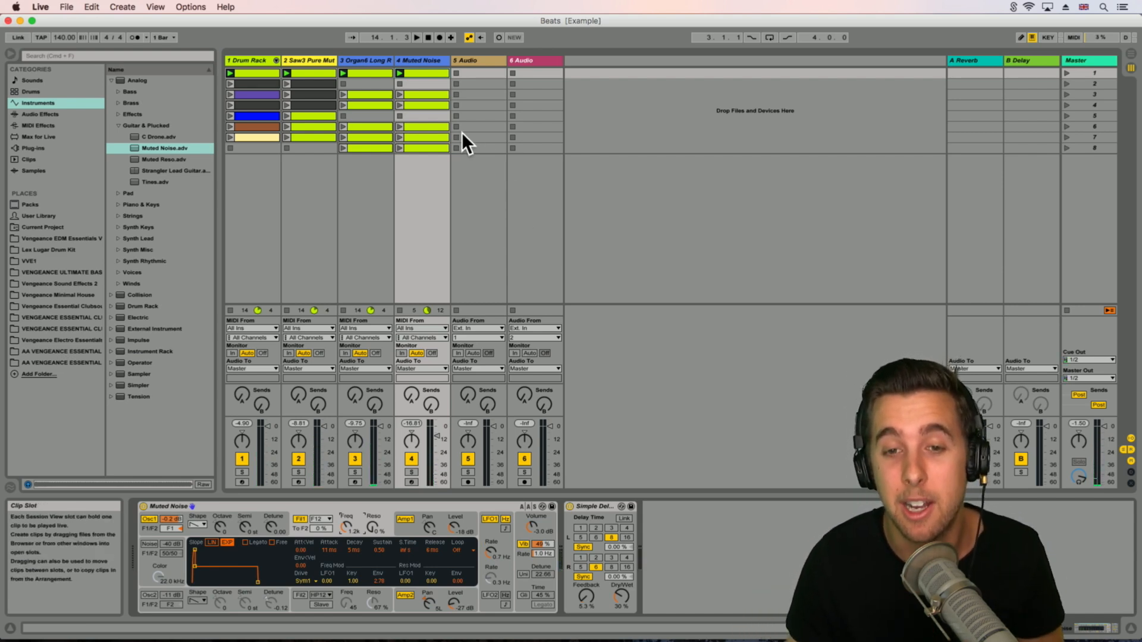
# Step: Move the Muted Noise clips from scene 3 to scene 2 and scene 4 to scene 5, and clear scene 7's slot
pyautogui.moveTo(418, 93); pyautogui.dragTo(416, 86)
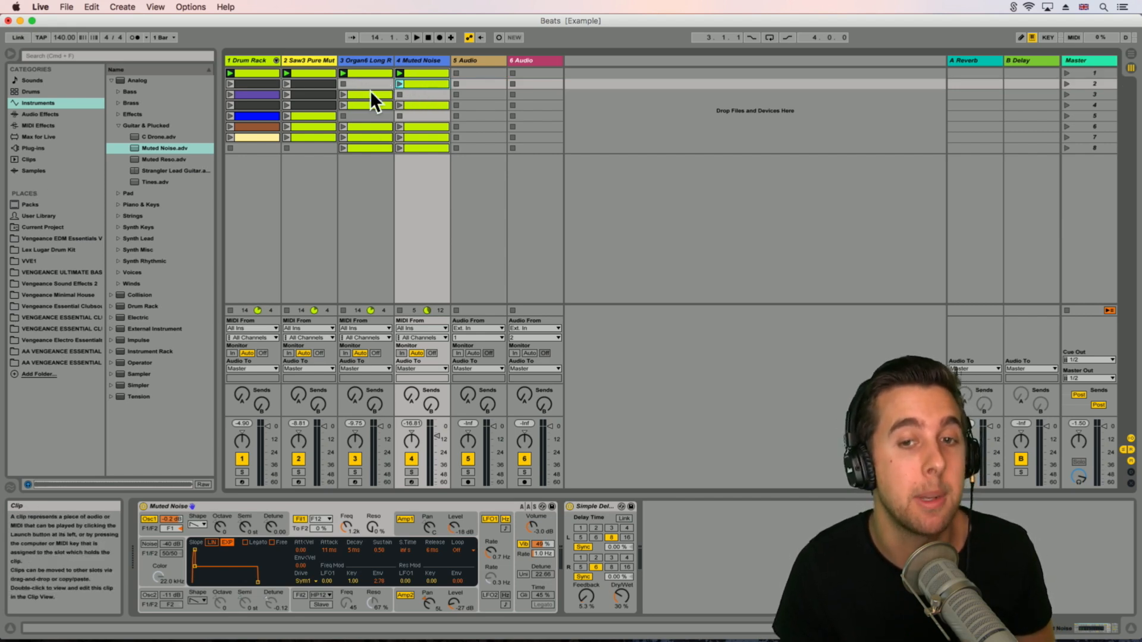
pyautogui.moveTo(419, 105); pyautogui.dragTo(418, 141)
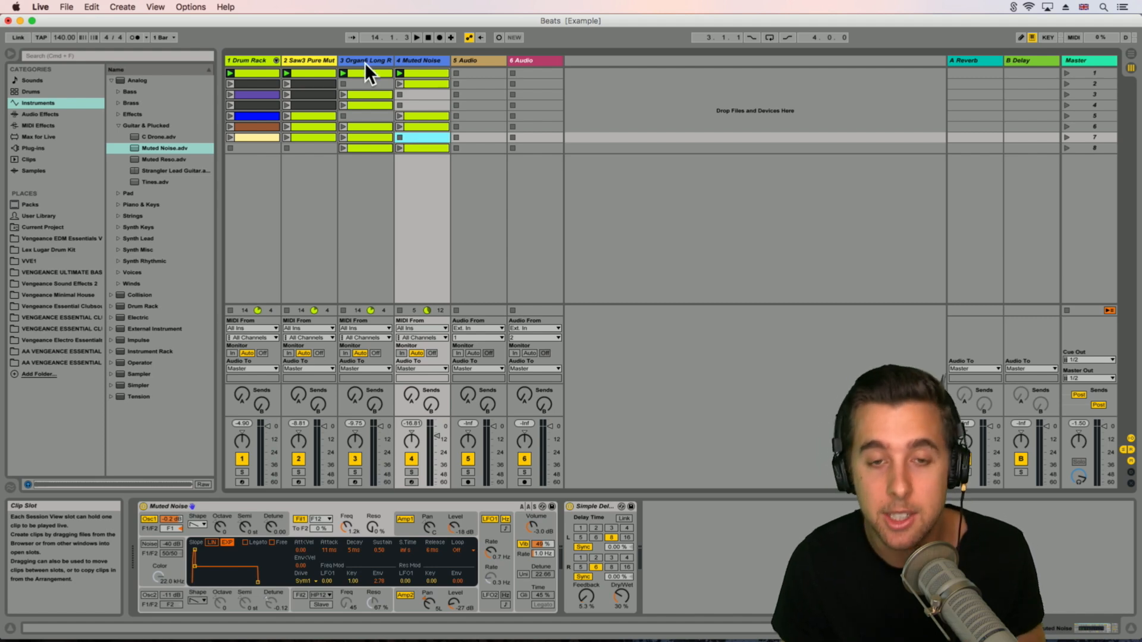
# Step: Stop the transport and all clips, and insert an empty scene directly below scene 1
pyautogui.click(428, 37)
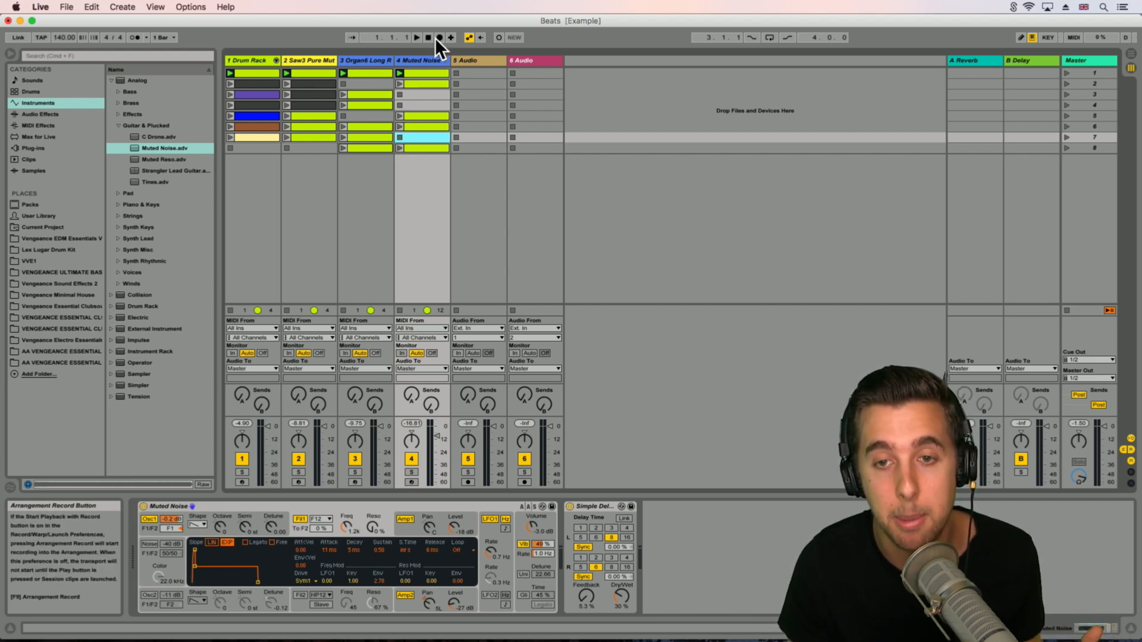
pyautogui.click(1066, 310)
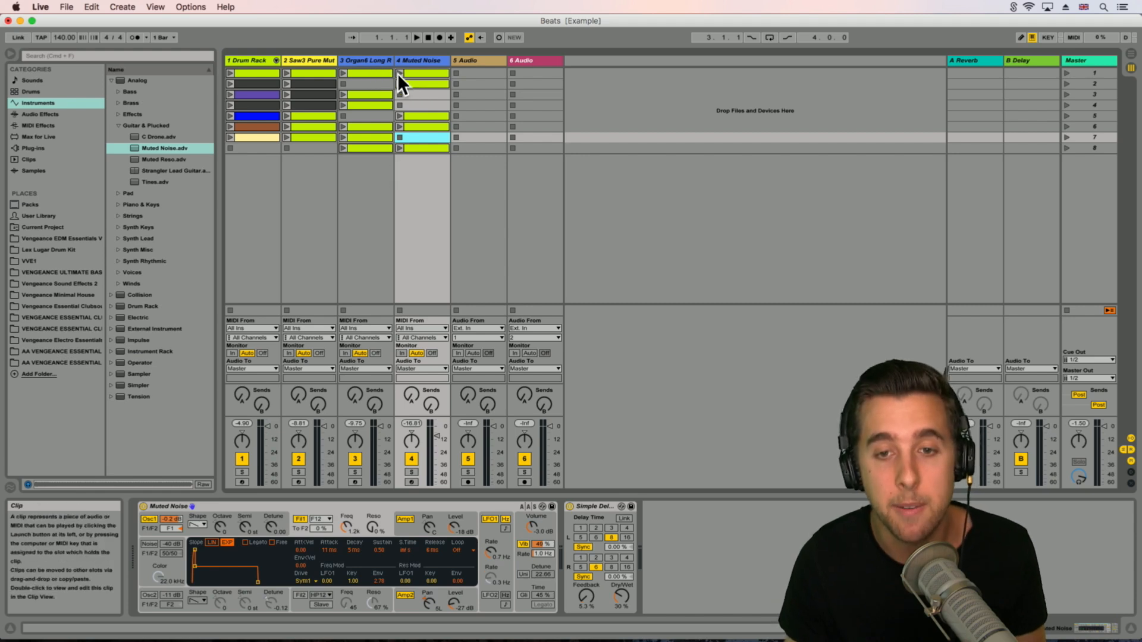
pyautogui.click(470, 73)
pyautogui.press('super+i')
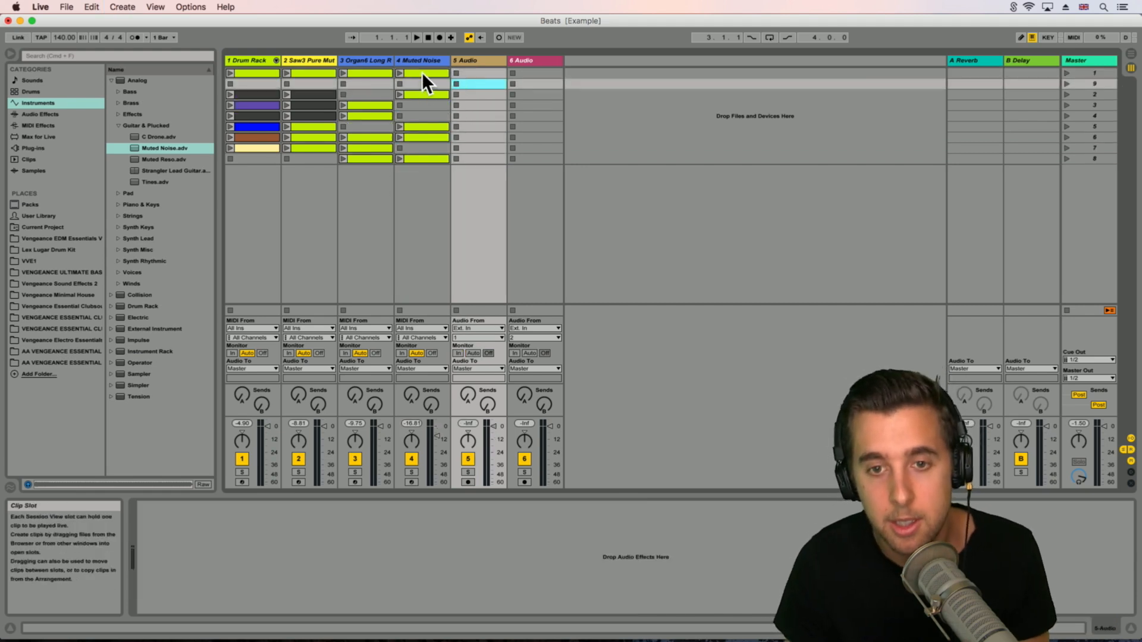
# Step: Fill the new scene with scene 1's drum, bass, Organ6 and Muted Noise clips, keeping only bass and Organ6 in scene 1
pyautogui.moveTo(422, 73); pyautogui.dragTo(372, 81)
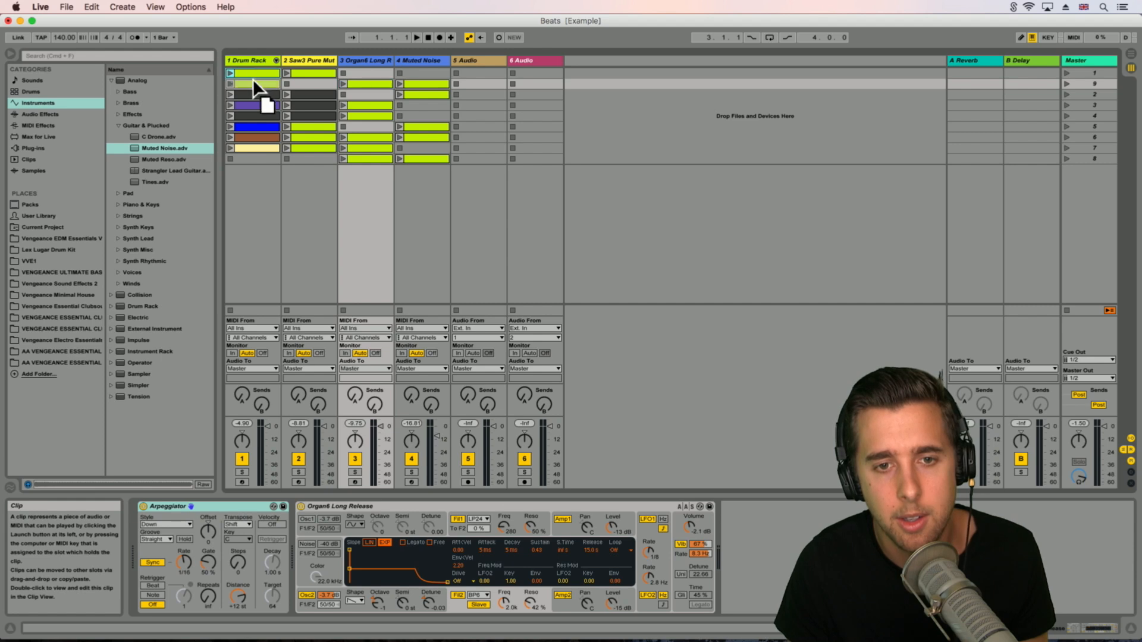
pyautogui.moveTo(253, 81); pyautogui.dragTo(262, 77)
pyautogui.click(307, 72)
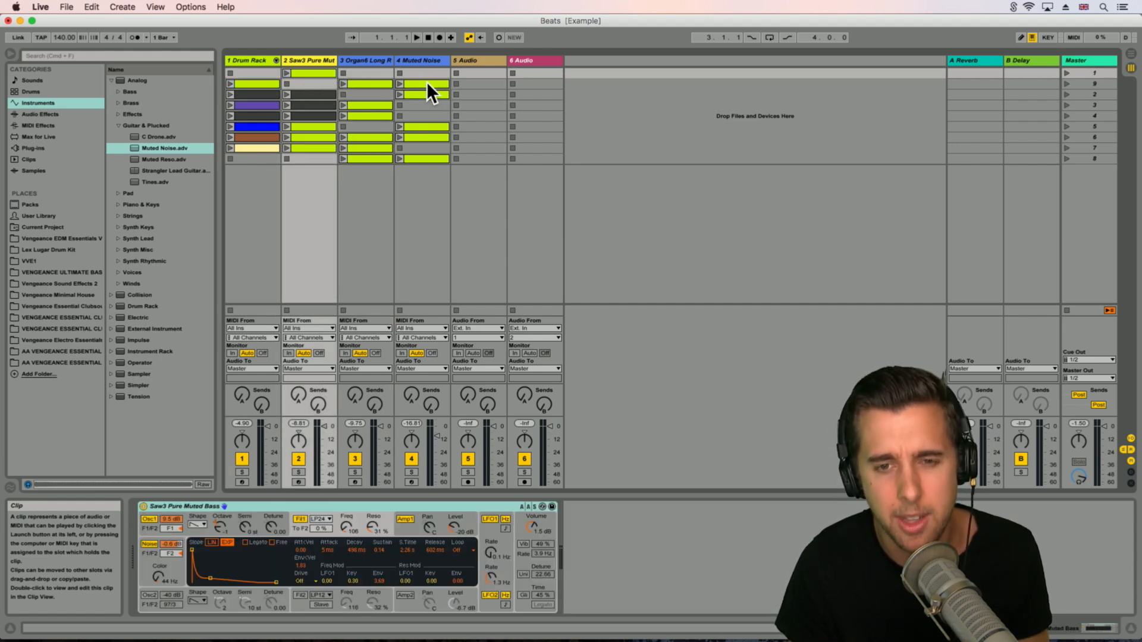
pyautogui.moveTo(426, 76); pyautogui.dragTo(367, 81)
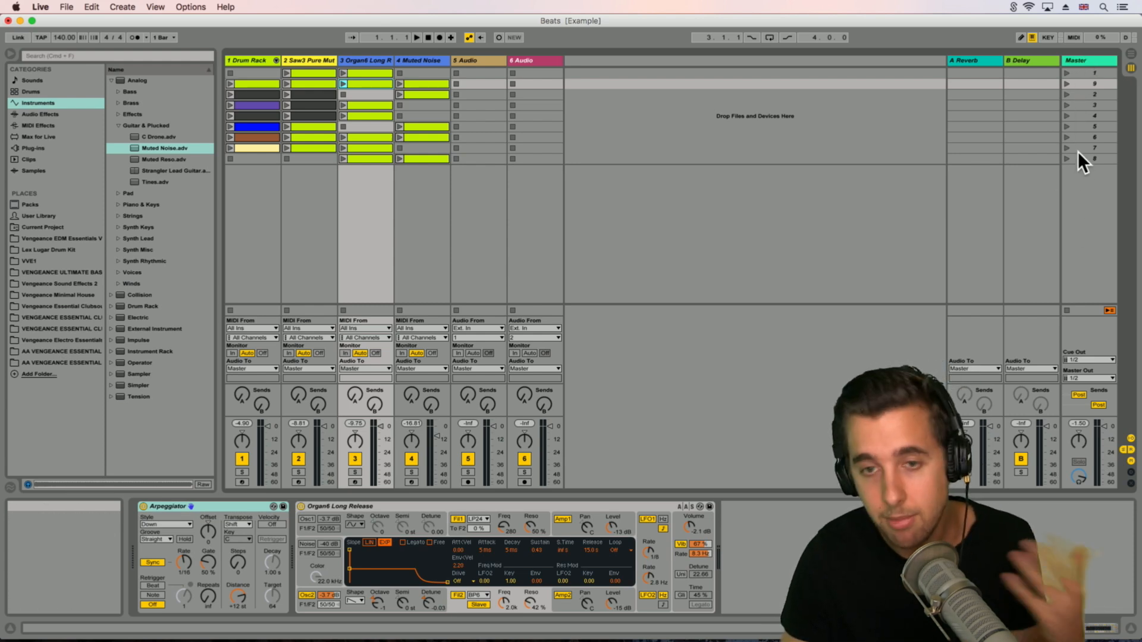
# Step: Start Arrangement recording and launch scene 1, the inserted scene below it, scene 2, and scene 3 in sequence
pyautogui.click(439, 37)
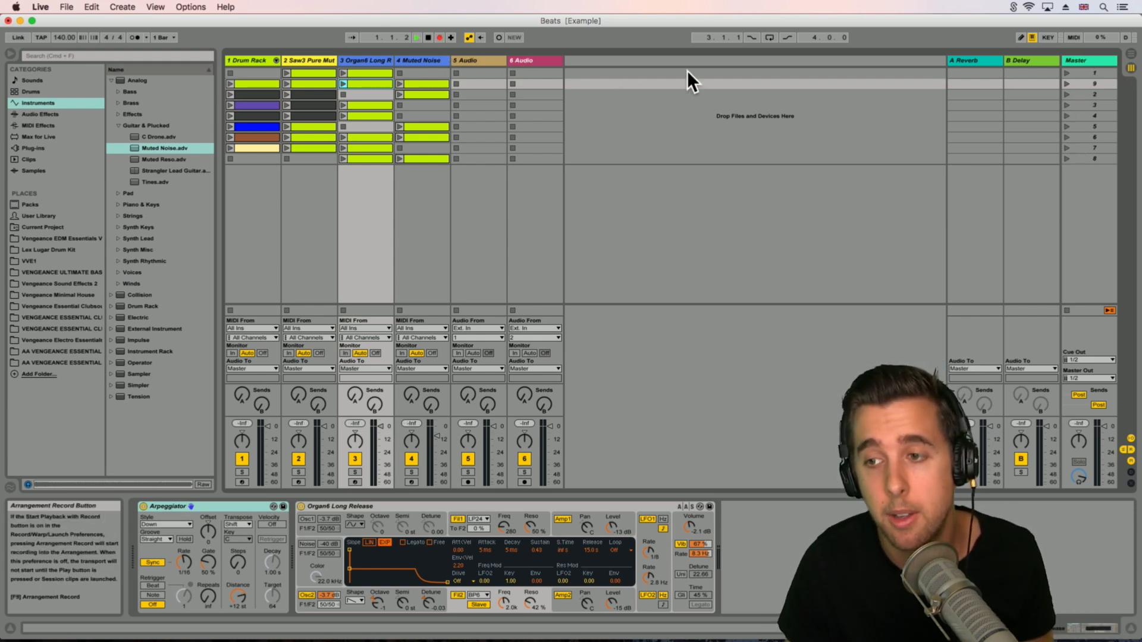
pyautogui.click(1066, 73)
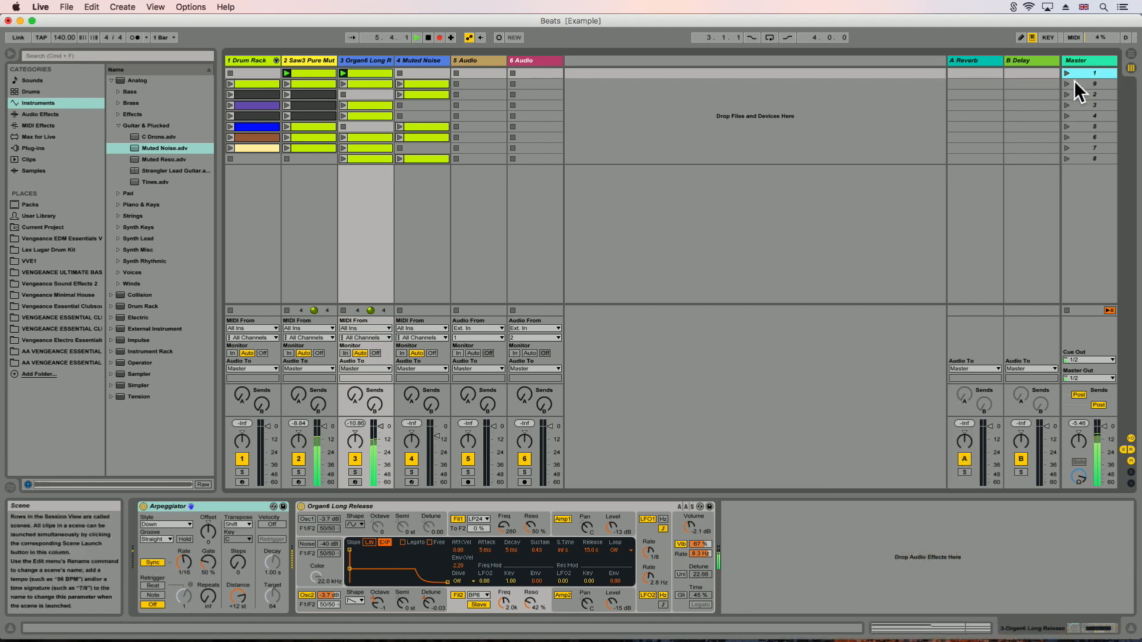
pyautogui.click(1067, 84)
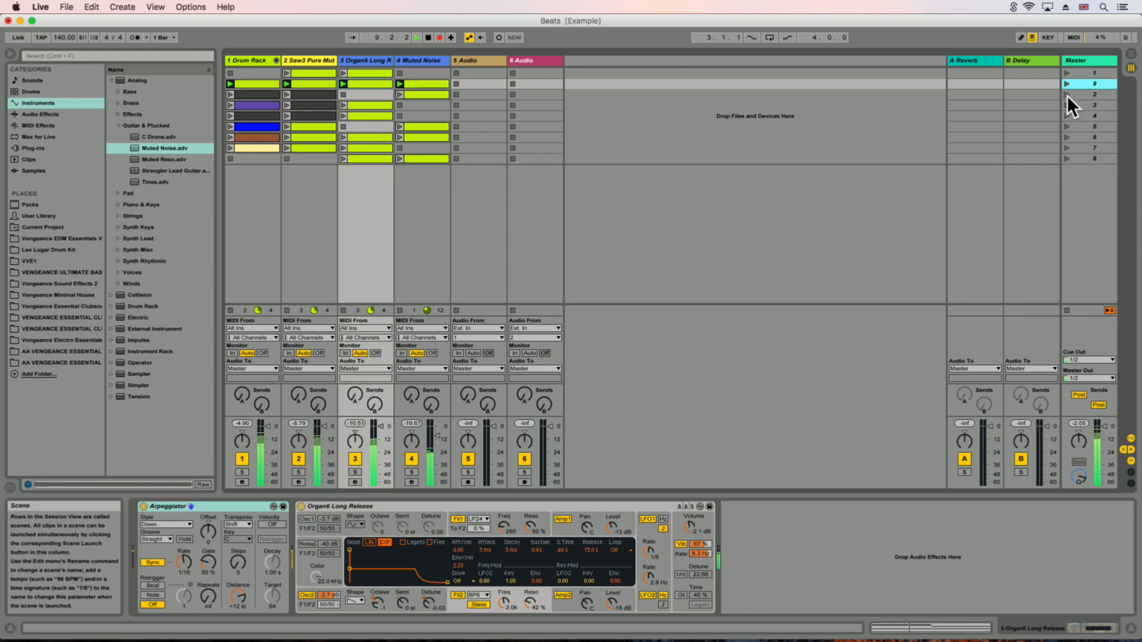
pyautogui.click(1065, 96)
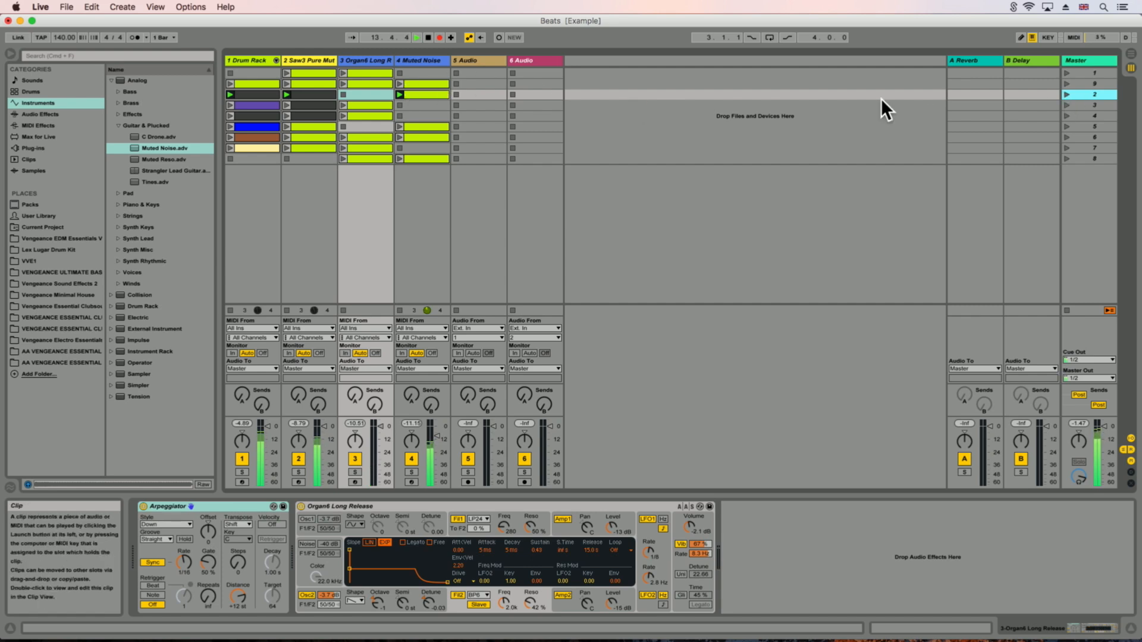
pyautogui.click(1069, 105)
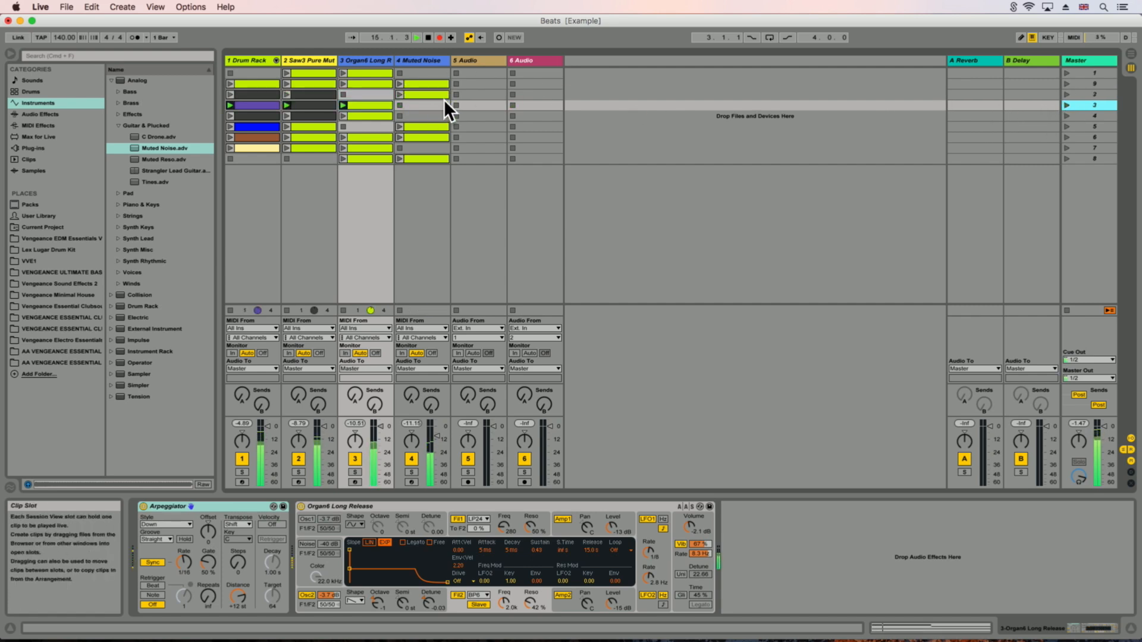
# Step: Move the Muted Noise clip from scene 2 to scene 5, and copy the one below scene 1 to scene 8
pyautogui.click(434, 95)
pyautogui.moveTo(433, 95); pyautogui.dragTo(417, 124)
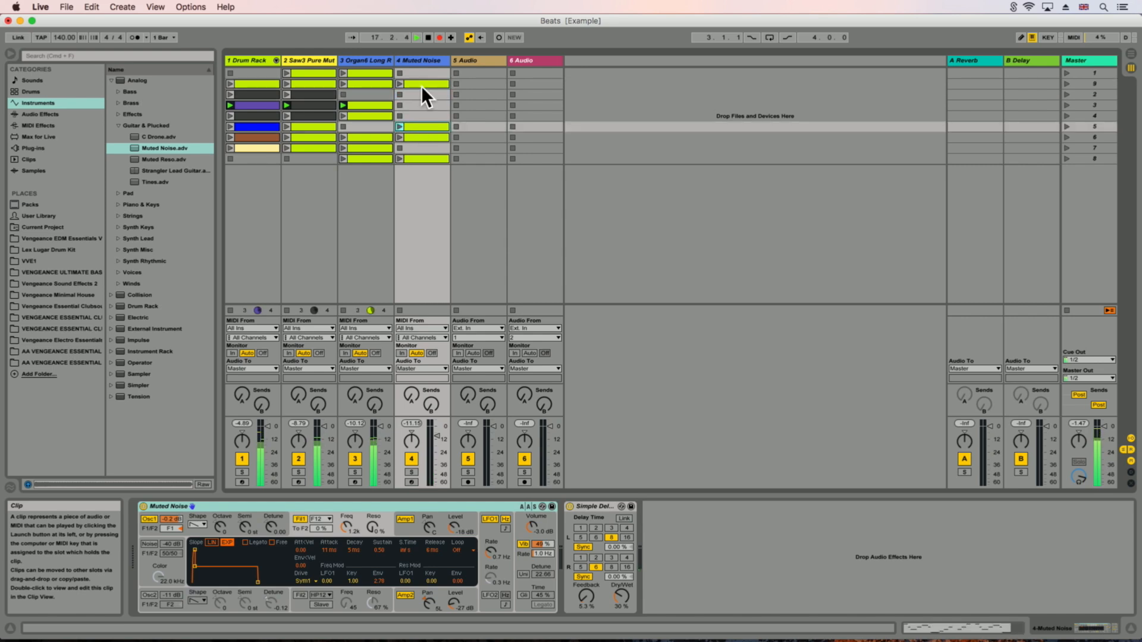
pyautogui.click(423, 83)
pyautogui.moveTo(423, 84); pyautogui.dragTo(423, 157)
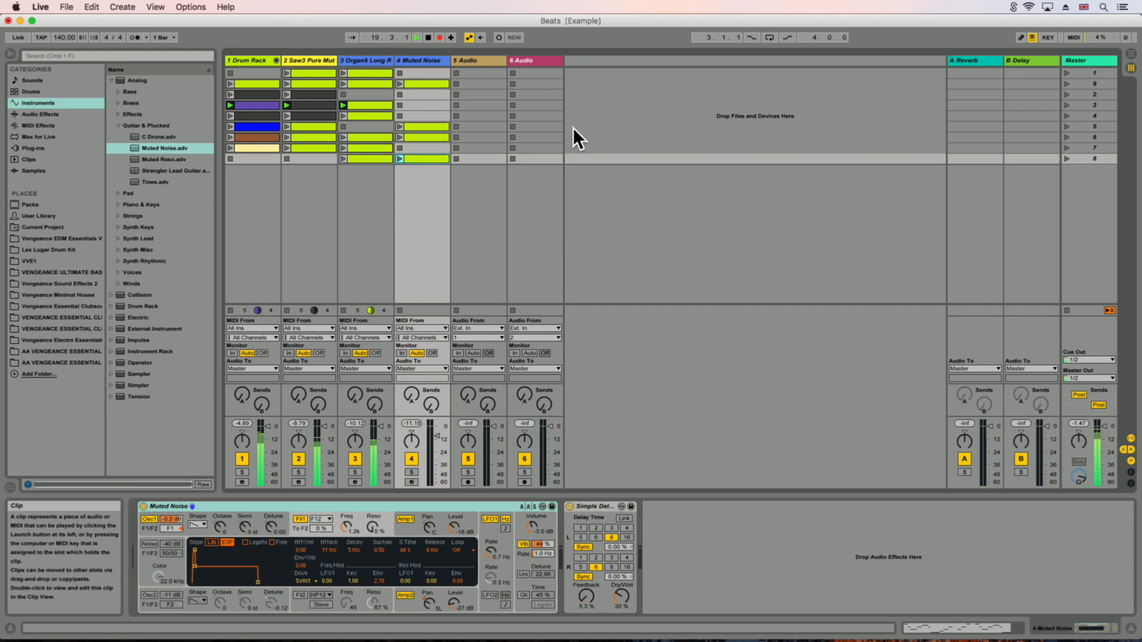
# Step: Relaunch scene 3 and continue the recorded performance by launching scenes 4, 5, 6 and 7 in order
pyautogui.click(1066, 105)
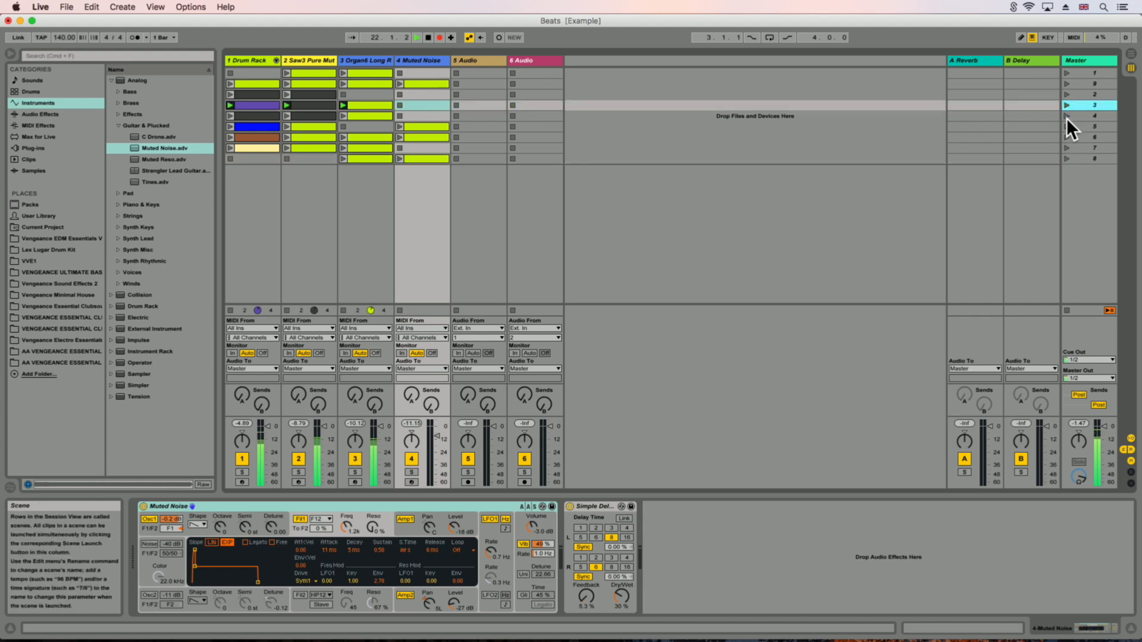
pyautogui.click(1067, 116)
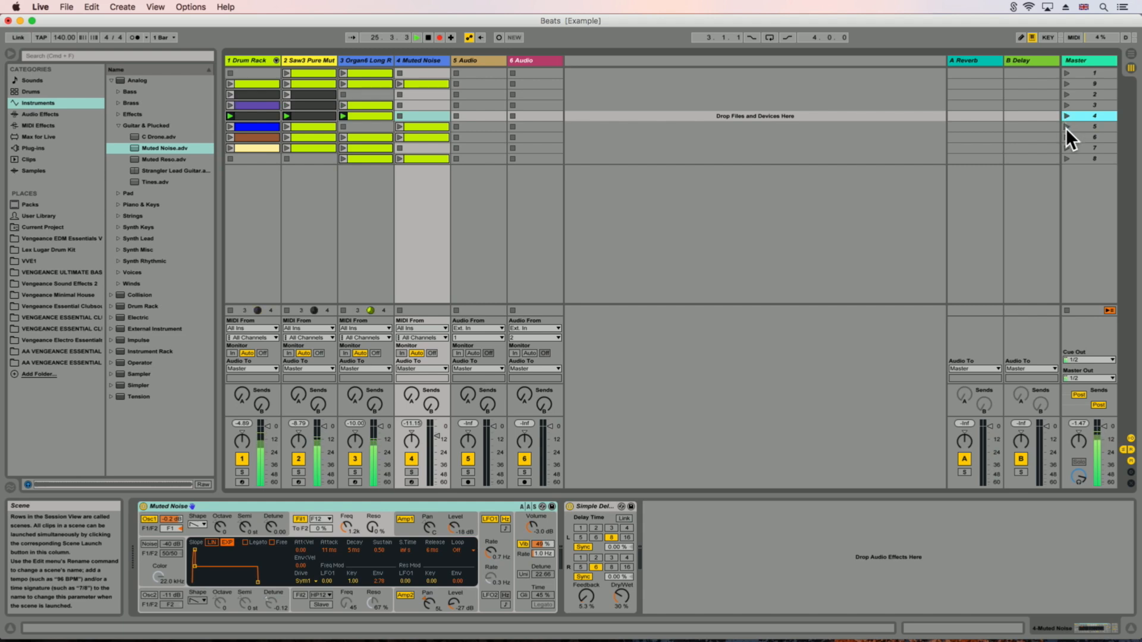
pyautogui.click(1066, 126)
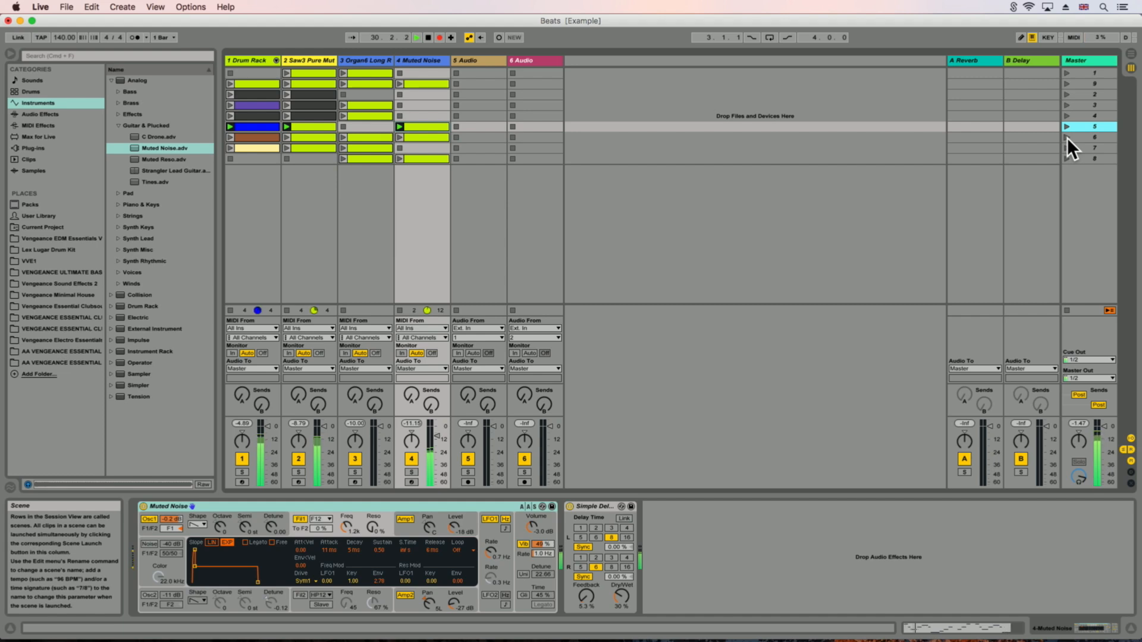
pyautogui.click(1067, 138)
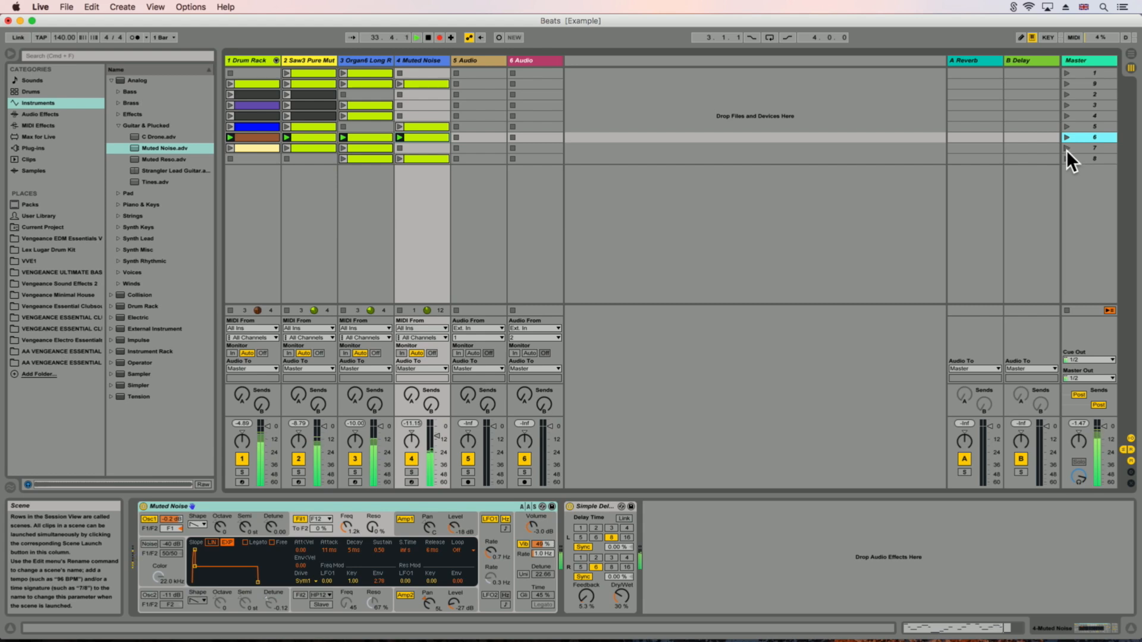
pyautogui.click(1065, 149)
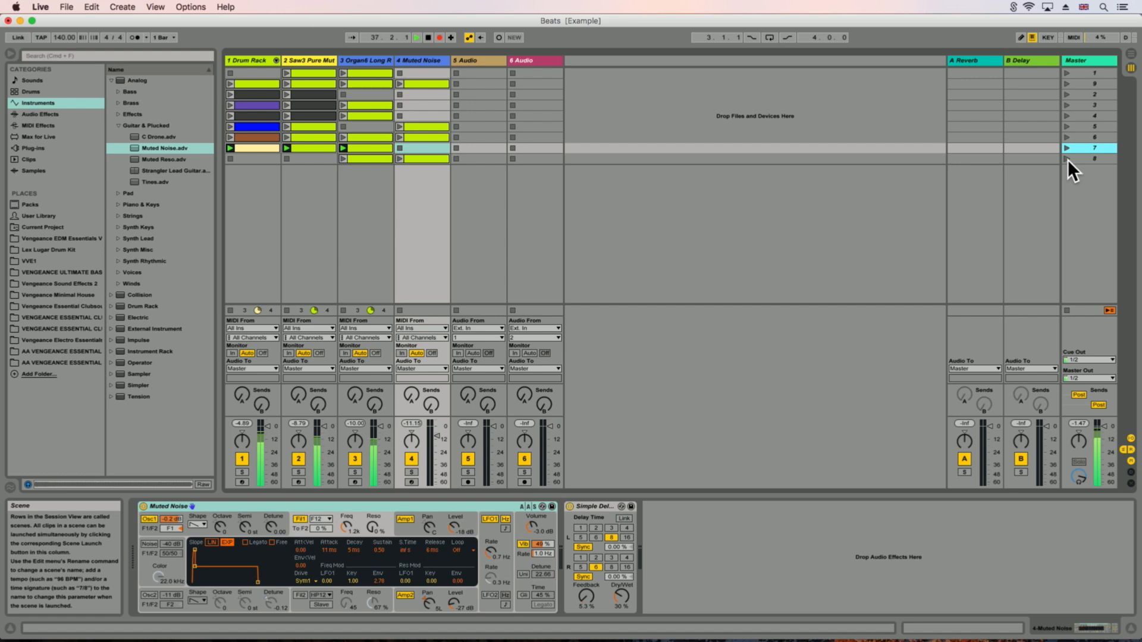
# Step: Launch scene 8, bring in scene 7's drum and bass clips over it, and return to scene 1
pyautogui.click(1068, 159)
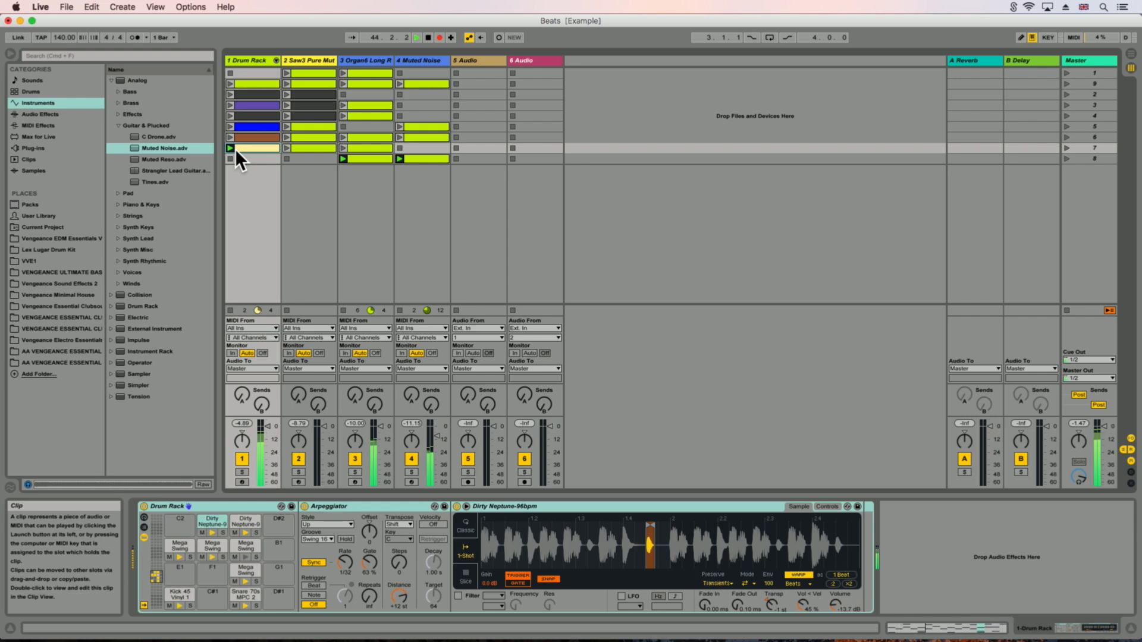
pyautogui.click(286, 147)
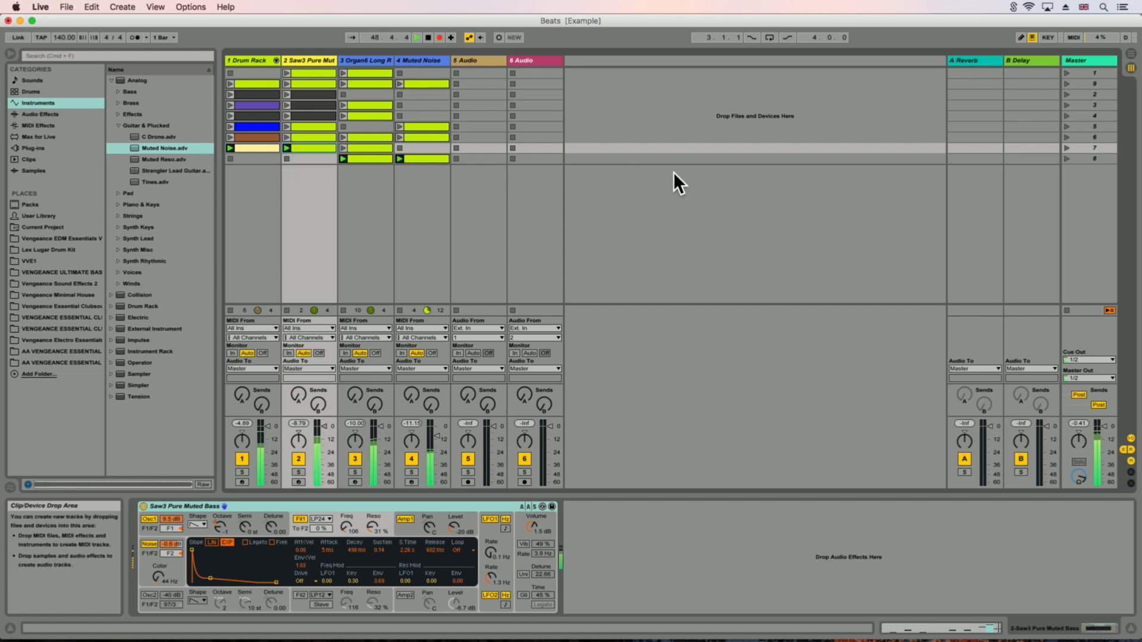
pyautogui.click(1067, 74)
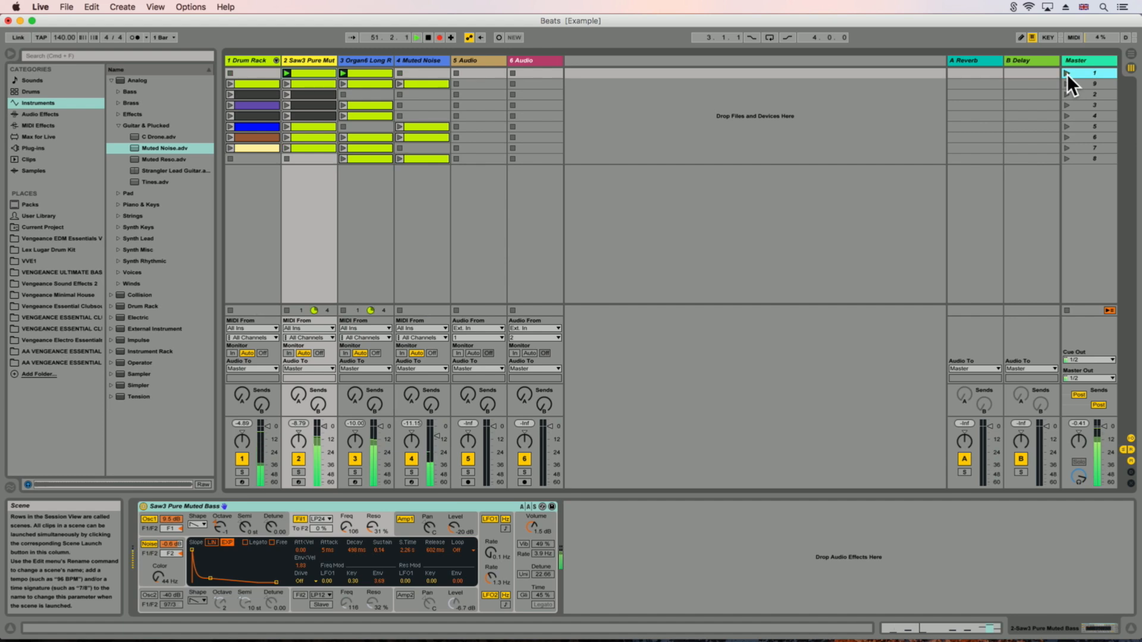
# Step: Stop all playing clips and end the Arrangement recording
pyautogui.click(1067, 311)
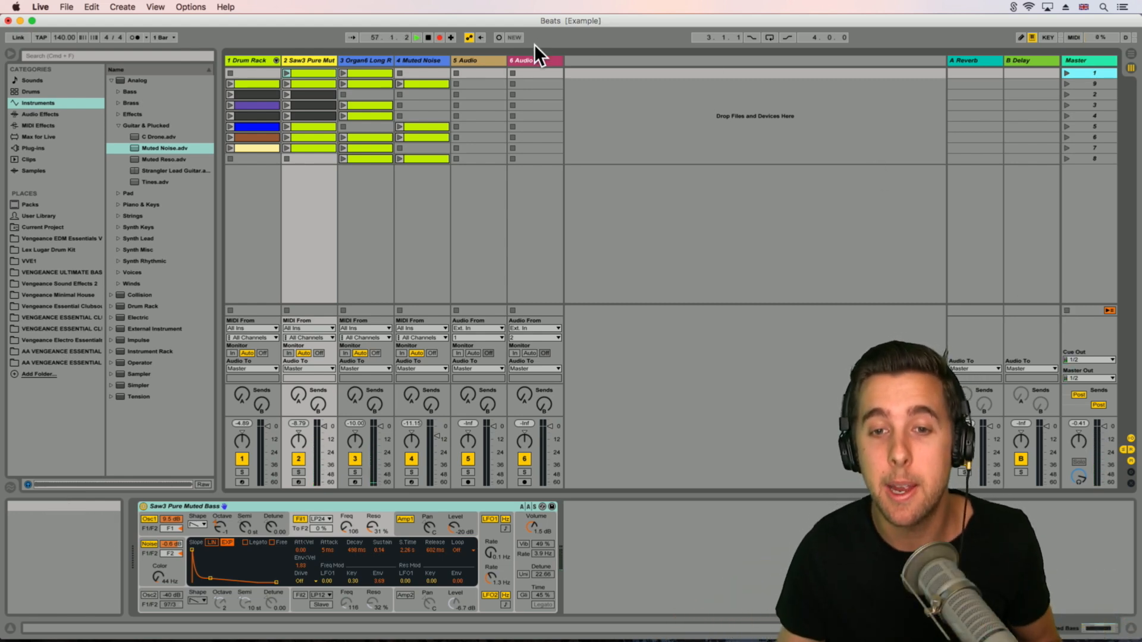
pyautogui.click(427, 36)
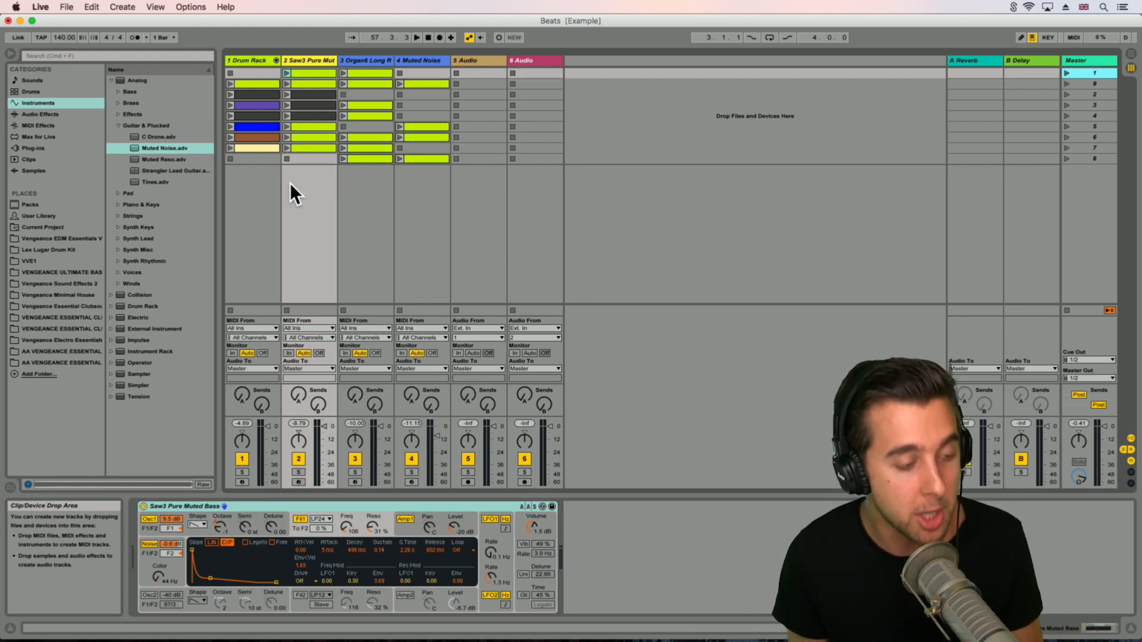
# Step: Show the recorded performance in Arrangement View and switch all tracks back to playing the Arrangement instead of Session clips
pyautogui.press('Tab')
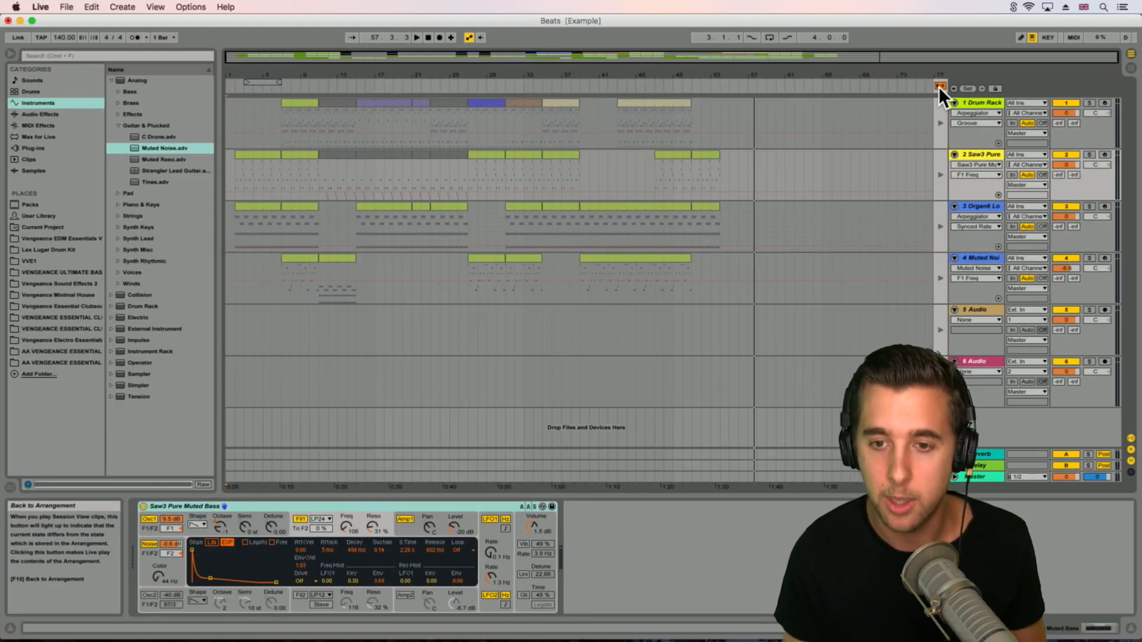
pyautogui.click(939, 87)
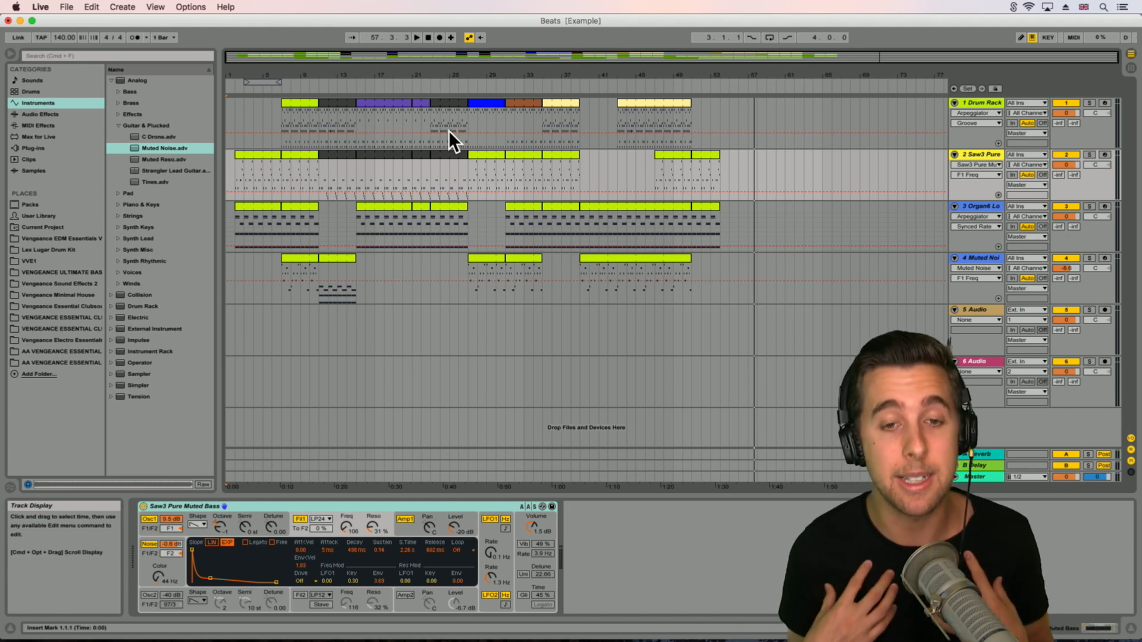
pyautogui.press('Tab')
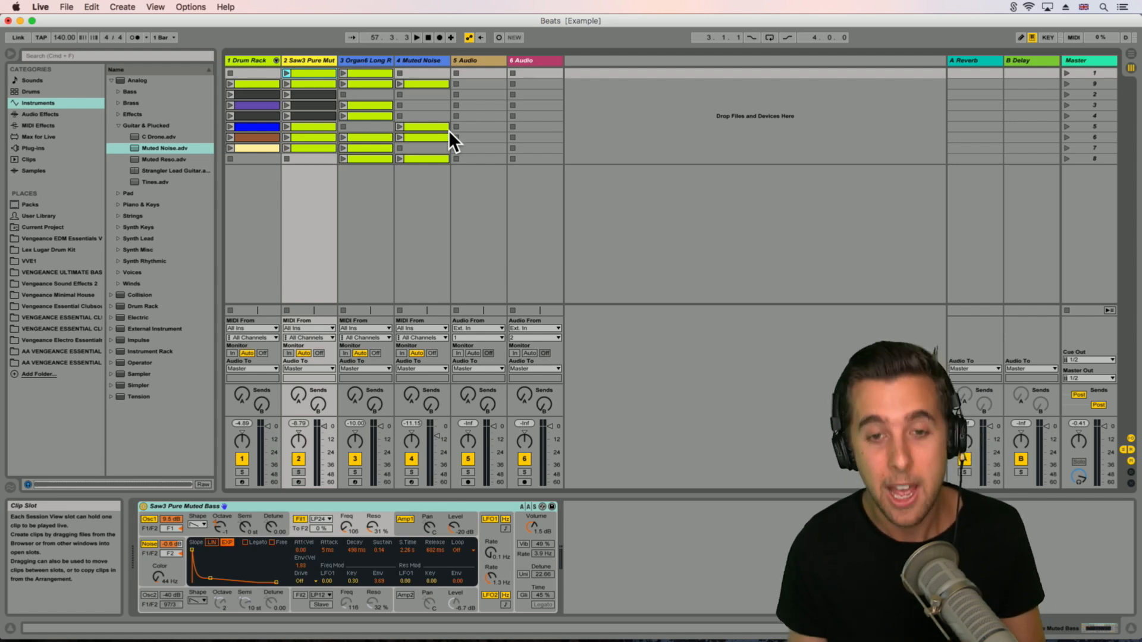
pyautogui.press('Tab')
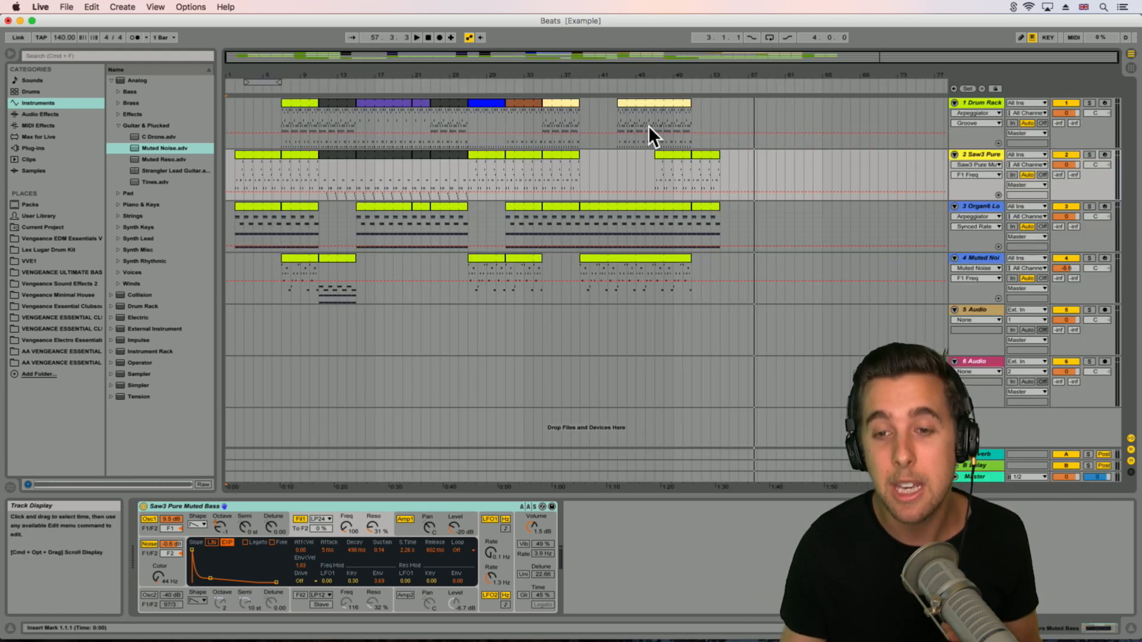